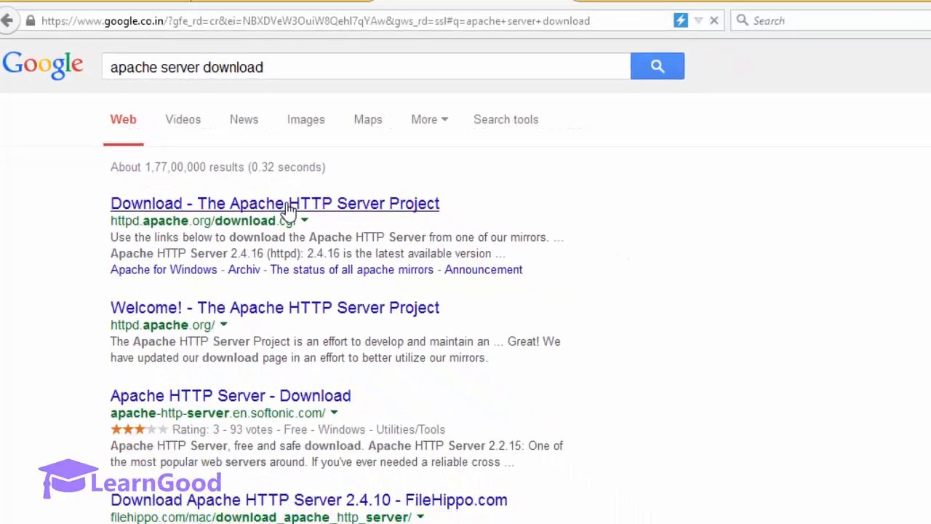
Step: Go from the Apache download page to the list of third-party Windows binary vendors
{"action": "left_click", "coordinate": [289, 207]}
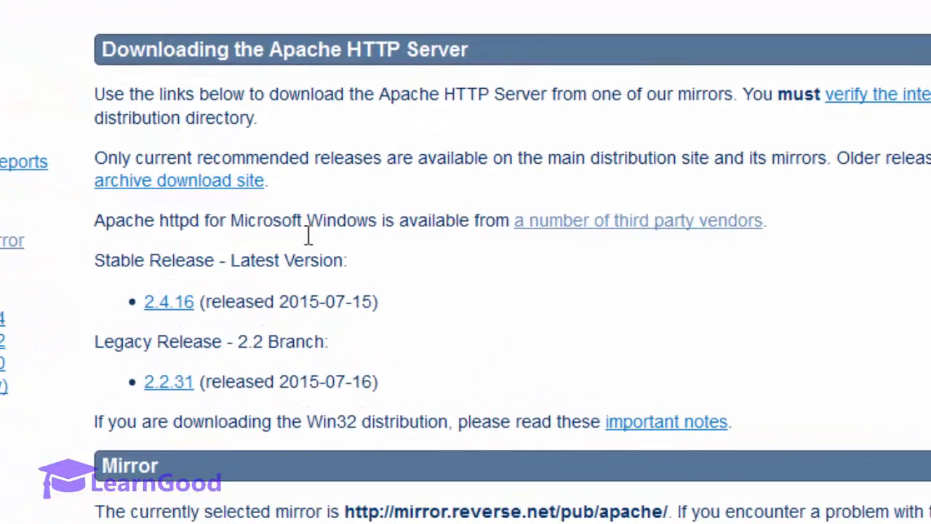
{"action": "double_click", "coordinate": [334, 229]}
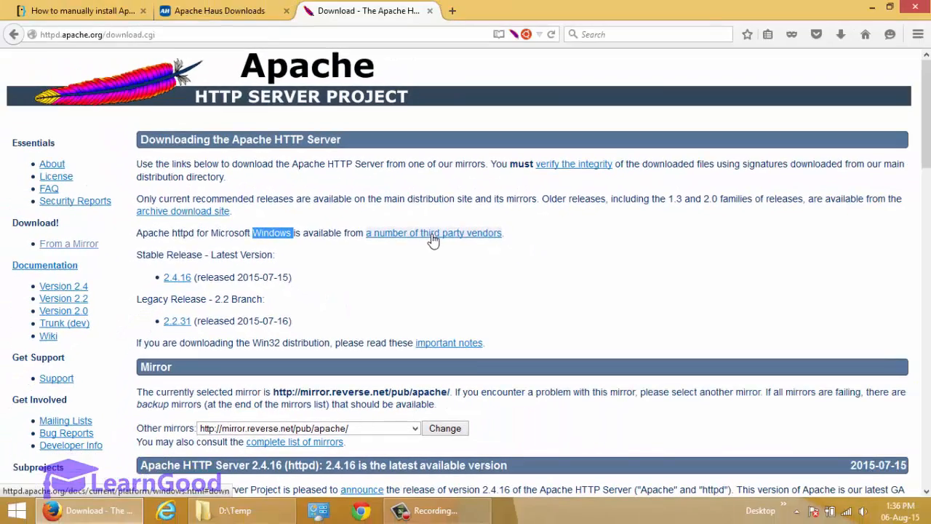
{"action": "left_click", "coordinate": [638, 233]}
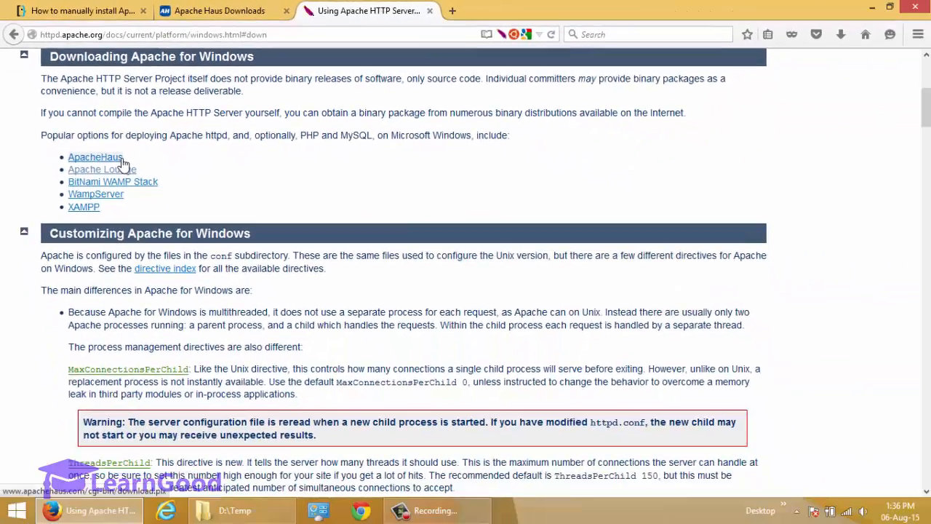
Step: Open the ApacheHaus downloads site and browse its Apache 2.4 server binaries list
{"action": "left_click", "coordinate": [215, 282]}
{"action": "scroll", "coordinate": [835, 209], "scroll_direction": "down", "scroll_amount": 3}
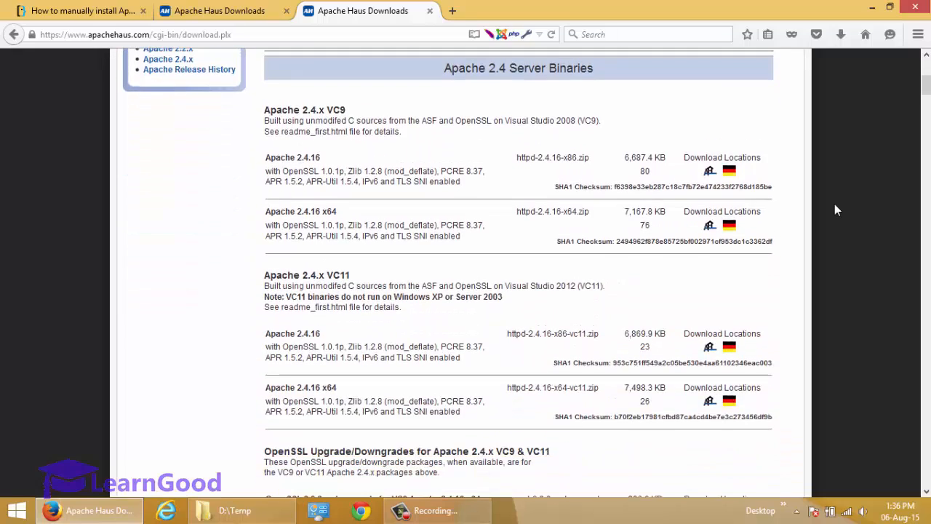
{"action": "scroll", "coordinate": [823, 208], "scroll_direction": "down", "scroll_amount": 1}
{"action": "scroll", "coordinate": [823, 98], "scroll_direction": "up", "scroll_amount": 1}
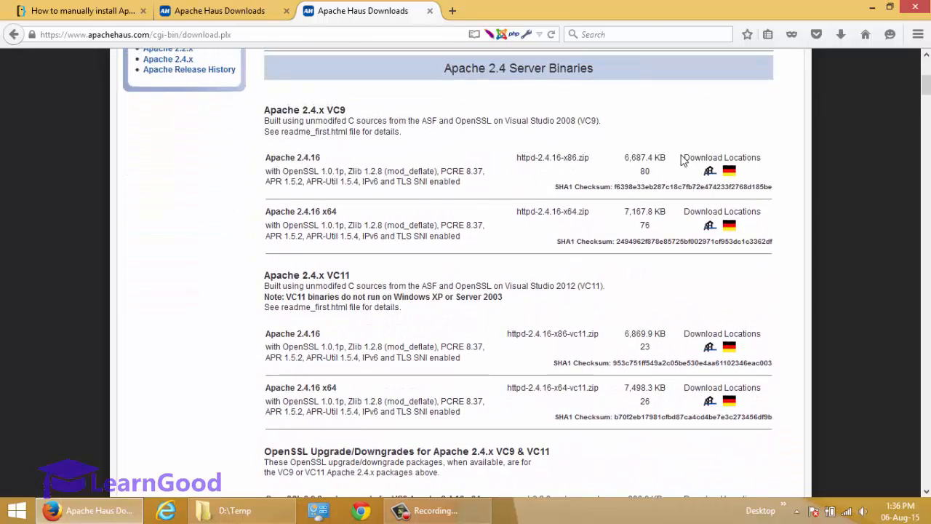
{"action": "scroll", "coordinate": [585, 211], "scroll_direction": "down", "scroll_amount": 2}
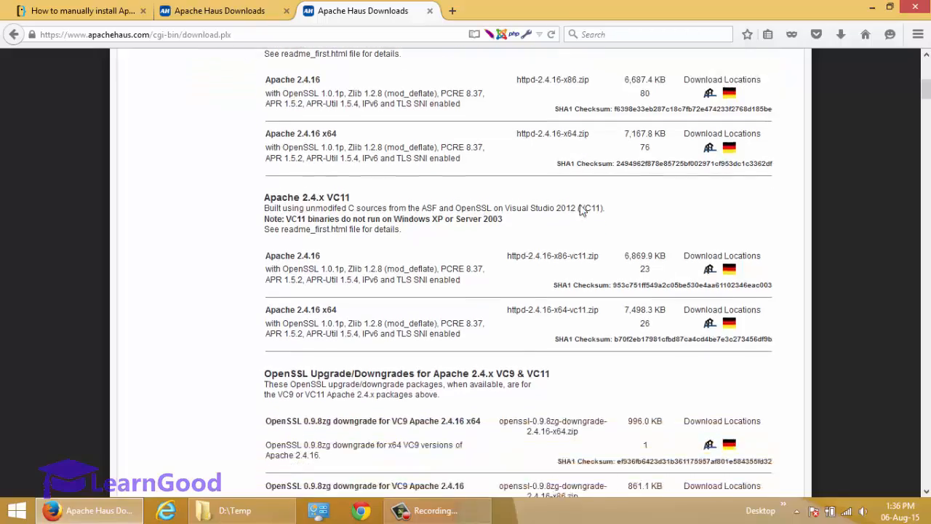
{"action": "scroll", "coordinate": [585, 214], "scroll_direction": "down", "scroll_amount": 5}
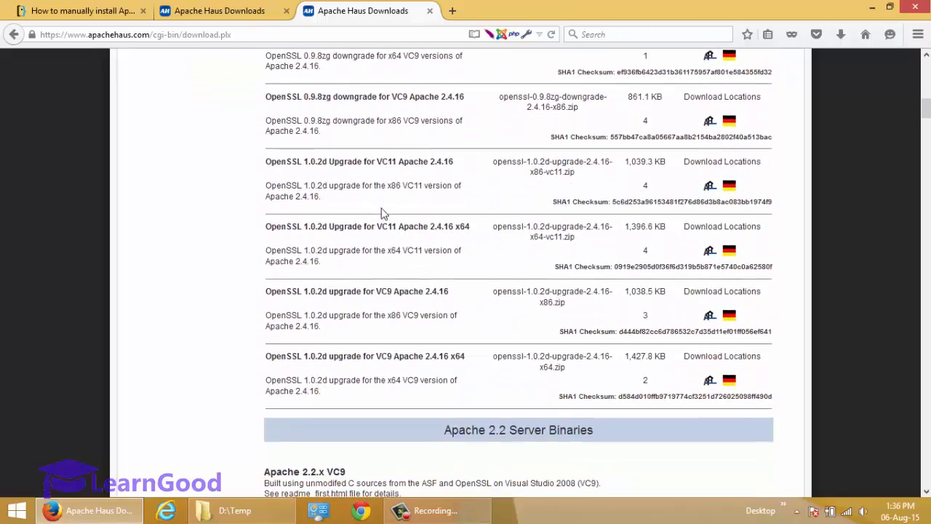
{"action": "scroll", "coordinate": [383, 213], "scroll_direction": "down", "scroll_amount": 4}
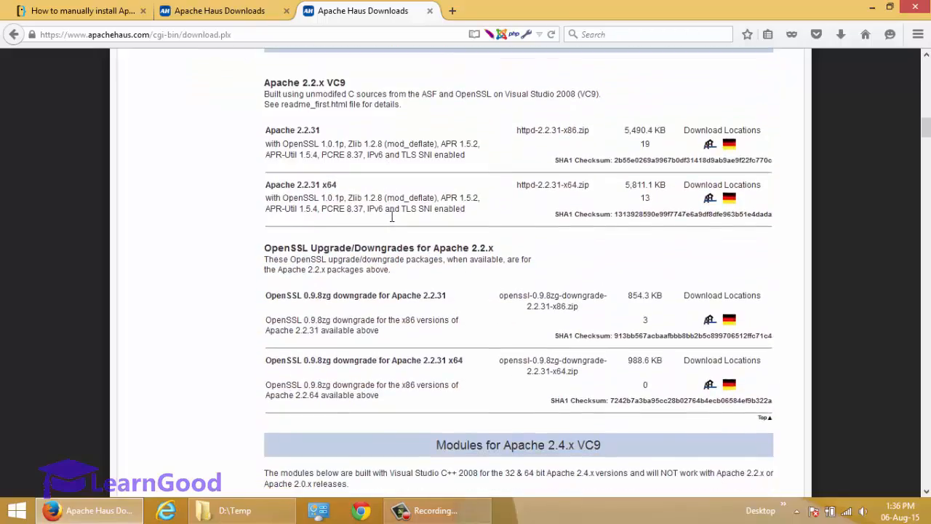
{"action": "scroll", "coordinate": [389, 215], "scroll_direction": "up", "scroll_amount": 10}
{"action": "scroll", "coordinate": [391, 214], "scroll_direction": "up", "scroll_amount": 4}
{"action": "scroll", "coordinate": [386, 213], "scroll_direction": "down", "scroll_amount": 1}
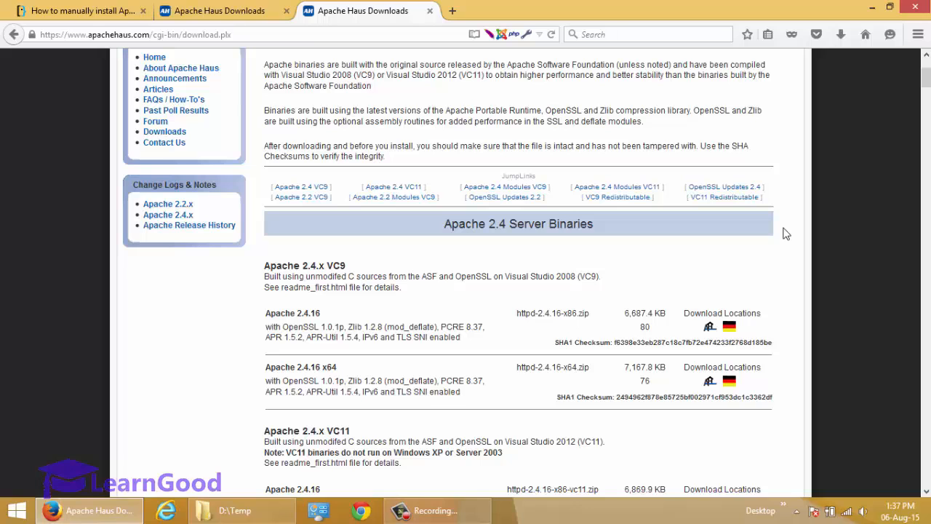
{"action": "scroll", "coordinate": [785, 233], "scroll_direction": "down", "scroll_amount": 1}
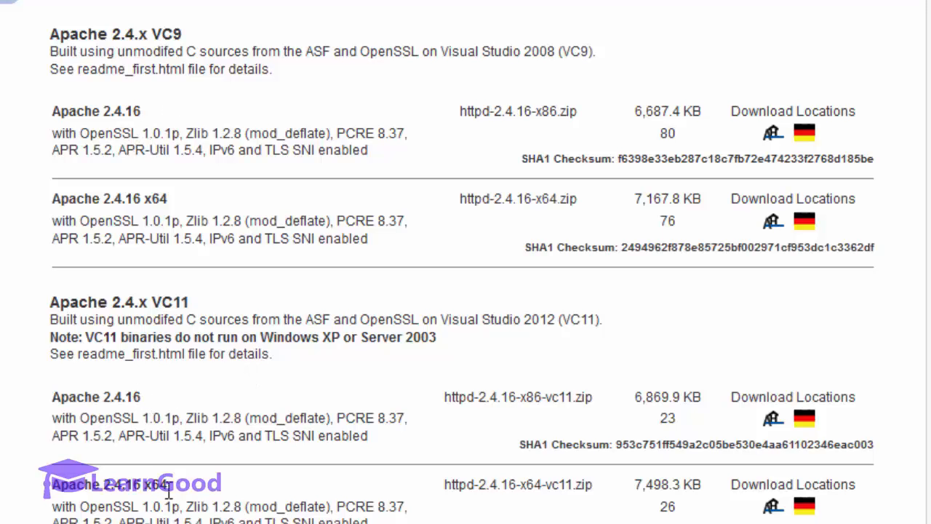
Step: Compare the VC9 and VC11 build sections of the Apache 2.4.16 binaries
{"action": "scroll", "coordinate": [175, 492], "scroll_direction": "down", "scroll_amount": 4}
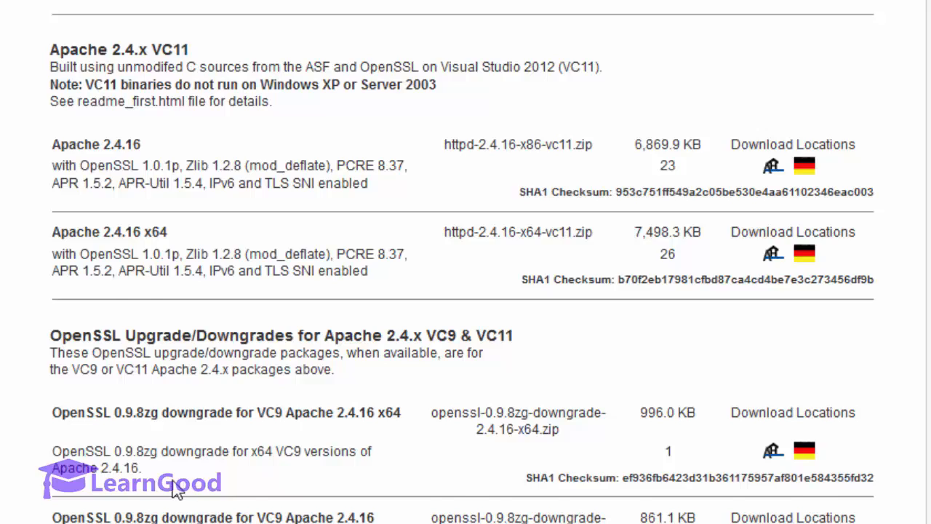
{"action": "scroll", "coordinate": [218, 445], "scroll_direction": "up", "scroll_amount": 4}
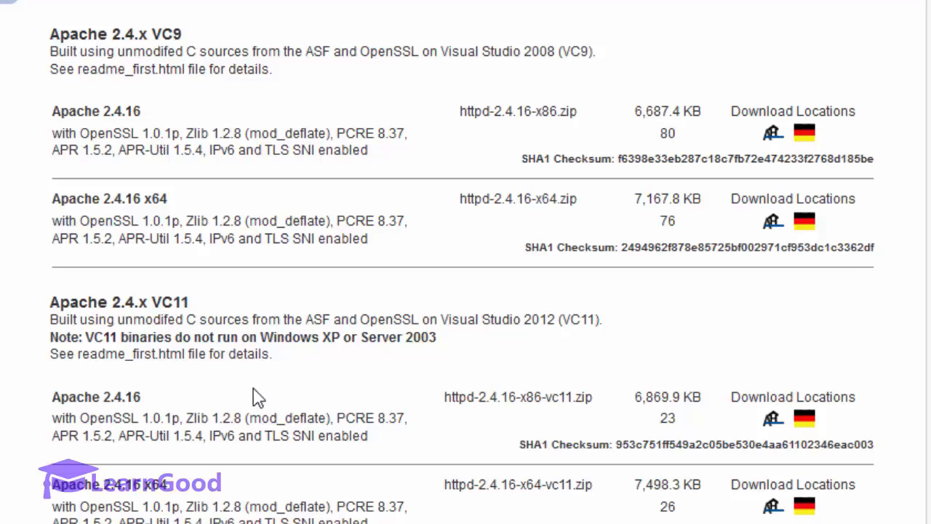
{"action": "scroll", "coordinate": [258, 396], "scroll_direction": "up", "scroll_amount": 2}
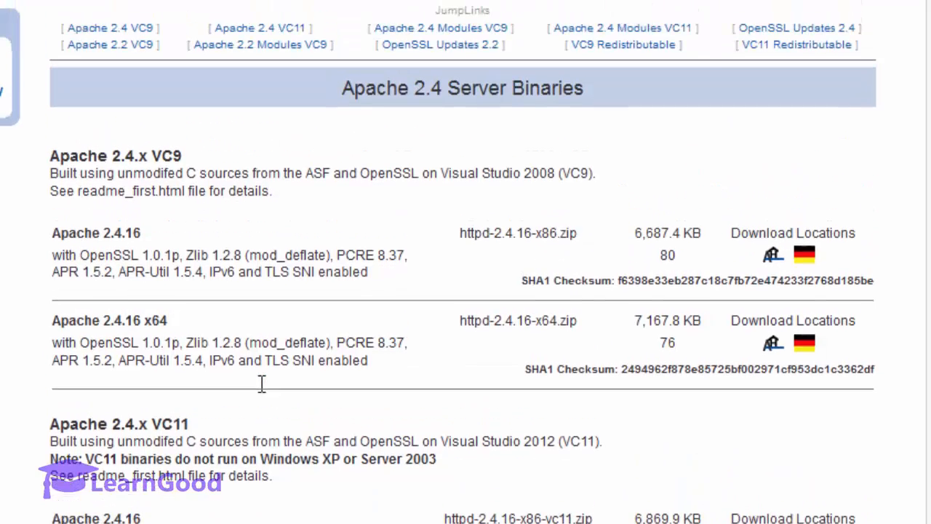
{"action": "double_click", "coordinate": [177, 169]}
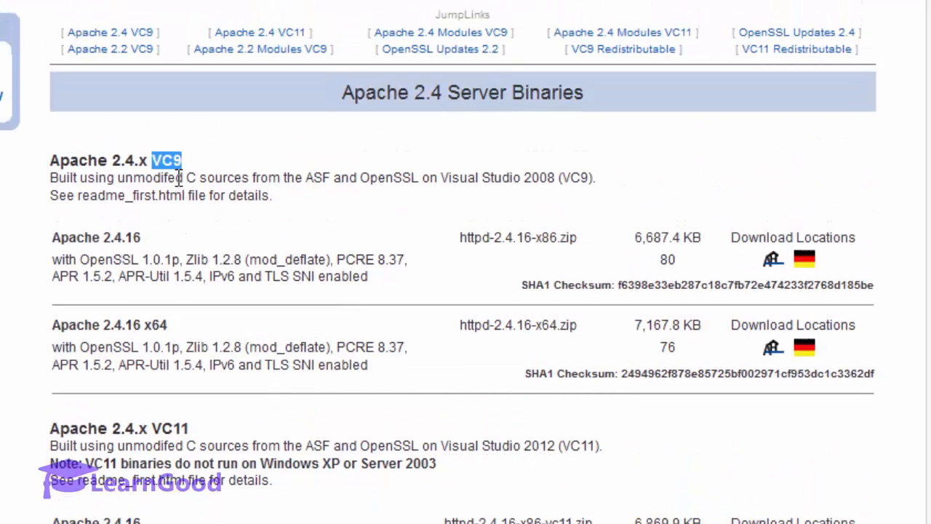
{"action": "double_click", "coordinate": [181, 432]}
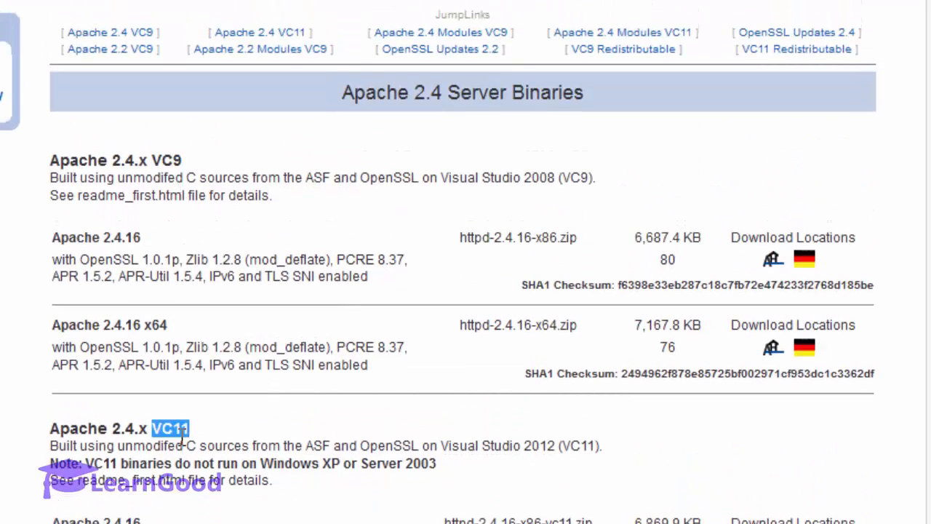
{"action": "scroll", "coordinate": [182, 435], "scroll_direction": "down", "scroll_amount": 2}
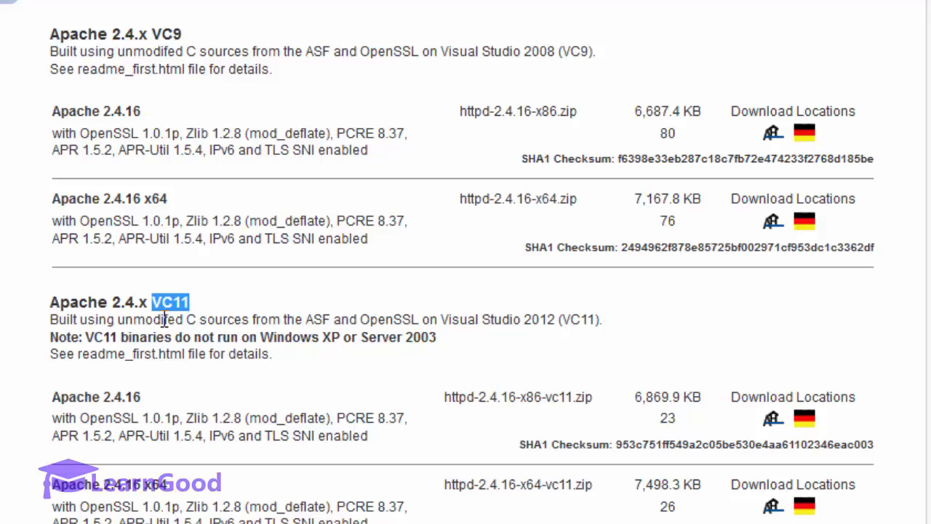
{"action": "double_click", "coordinate": [173, 38]}
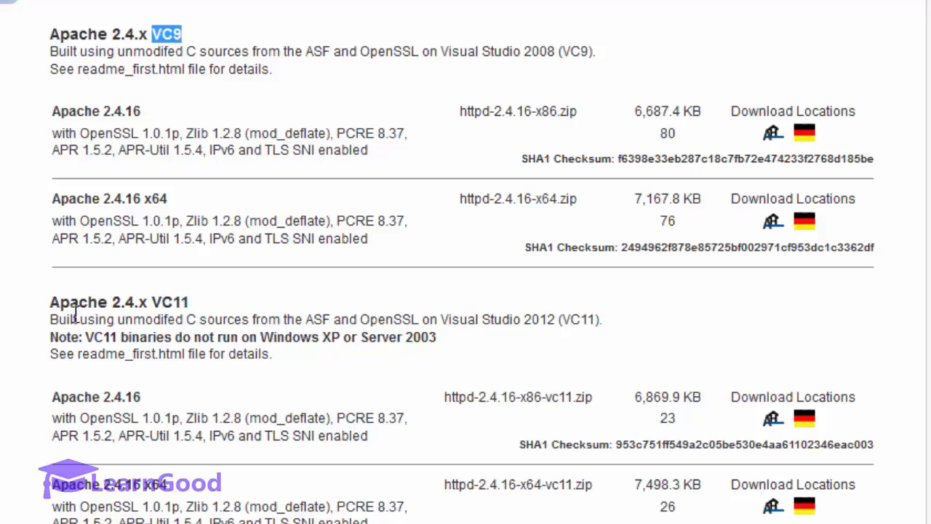
{"action": "double_click", "coordinate": [184, 304]}
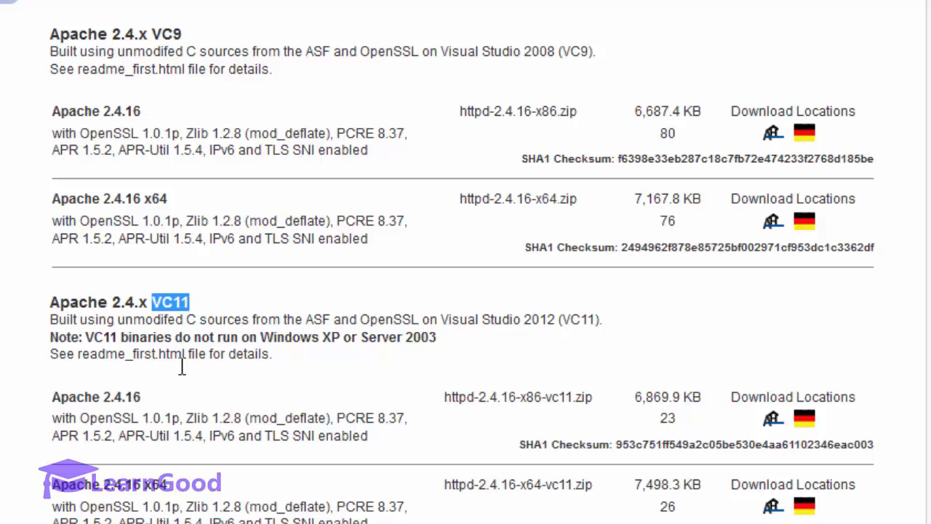
{"action": "scroll", "coordinate": [178, 377], "scroll_direction": "down", "scroll_amount": 3}
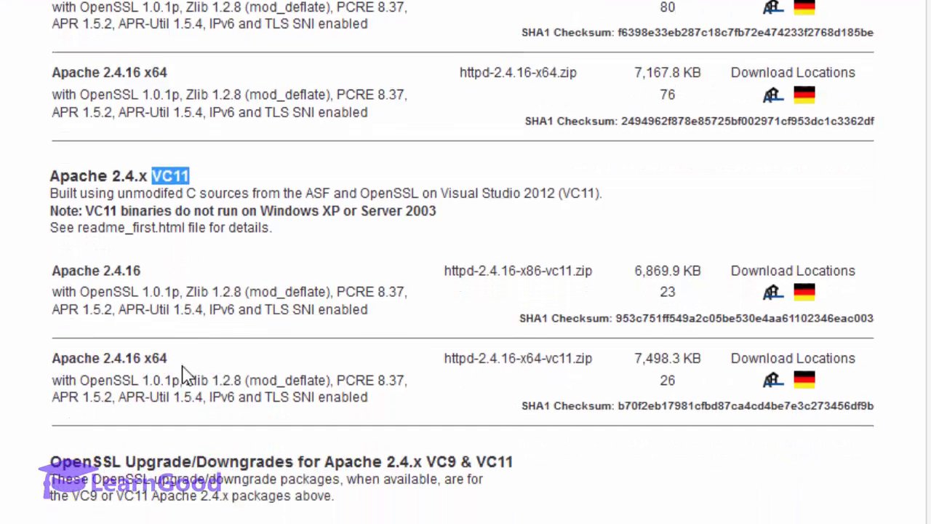
Step: Pick the Apache 2.4.16 x64 VC11 build, then show D:\Temp holding httpd-2.4.16-x64-vc11.zip
{"action": "double_click", "coordinate": [157, 359]}
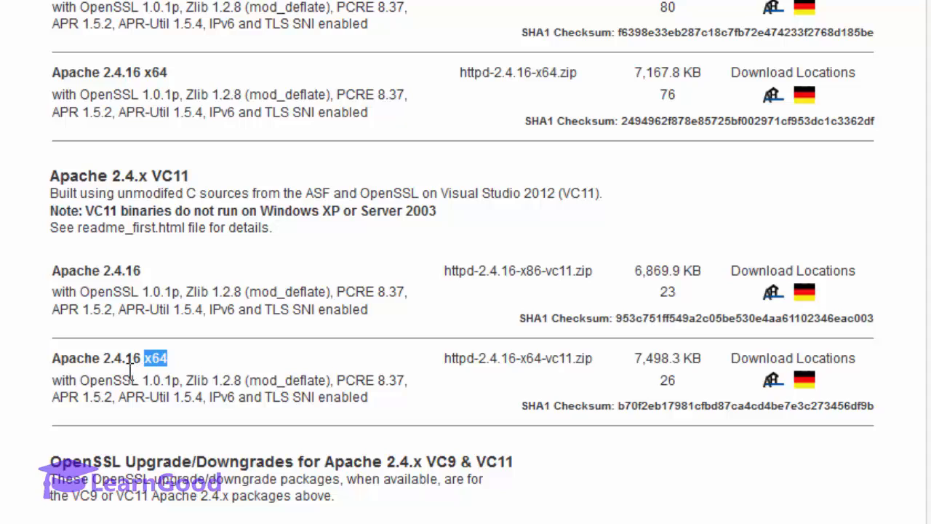
{"action": "left_click", "coordinate": [166, 368]}
{"action": "double_click", "coordinate": [164, 368]}
{"action": "double_click", "coordinate": [169, 176]}
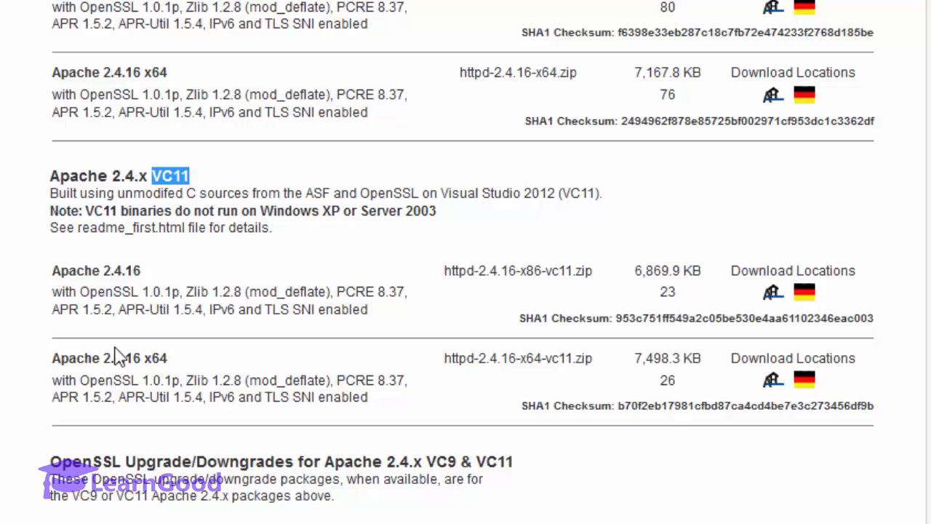
{"action": "left_click_drag", "start_coordinate": [52, 360], "coordinate": [298, 363]}
{"action": "scroll", "coordinate": [298, 363], "scroll_direction": "up", "scroll_amount": 2}
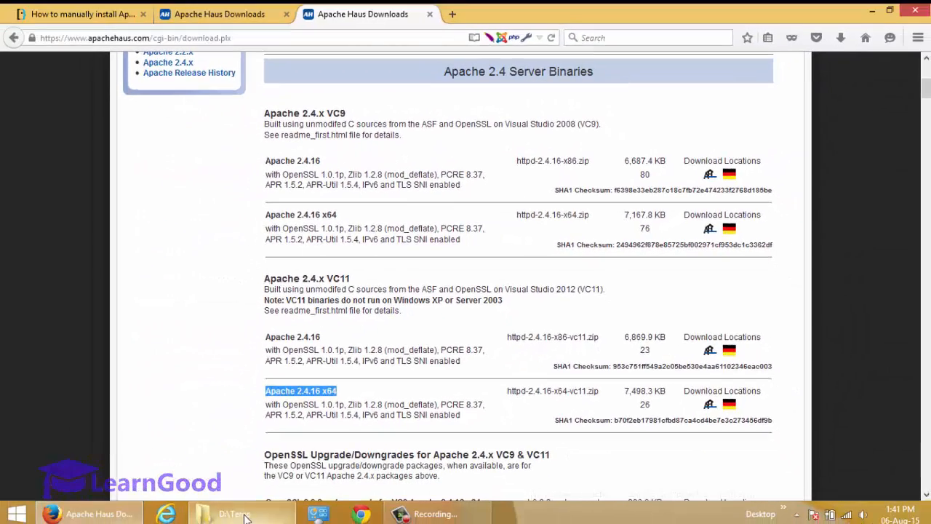
{"action": "left_click", "coordinate": [208, 513]}
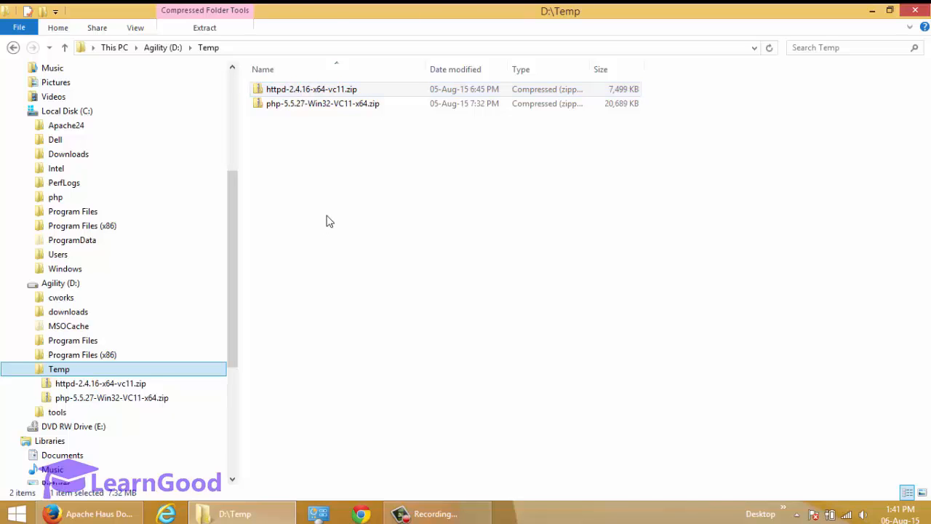
Step: Switch back from D:\Temp to the Apache Haus downloads page in Firefox
{"action": "left_click", "coordinate": [106, 513]}
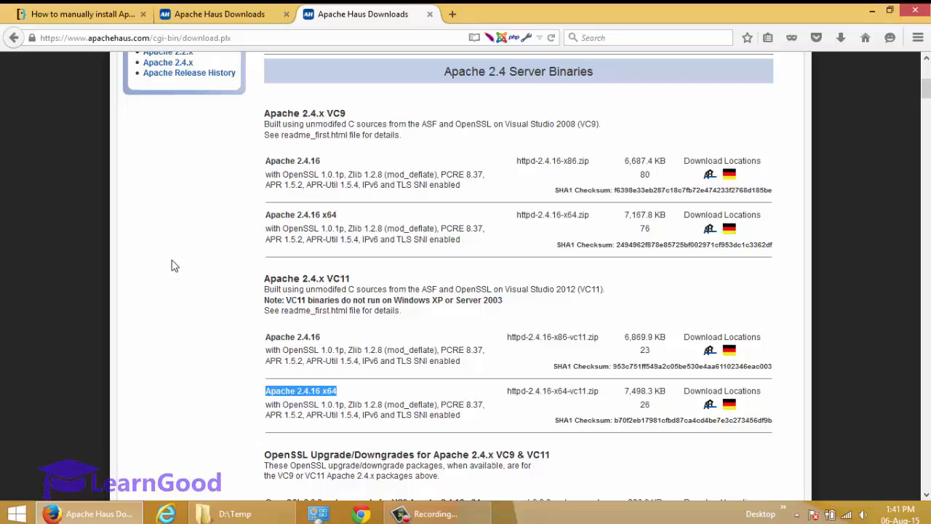
Step: Read through the Super User answer on manually installing Apache, PHP and MySQL on Windows
{"action": "left_click", "coordinate": [100, 21]}
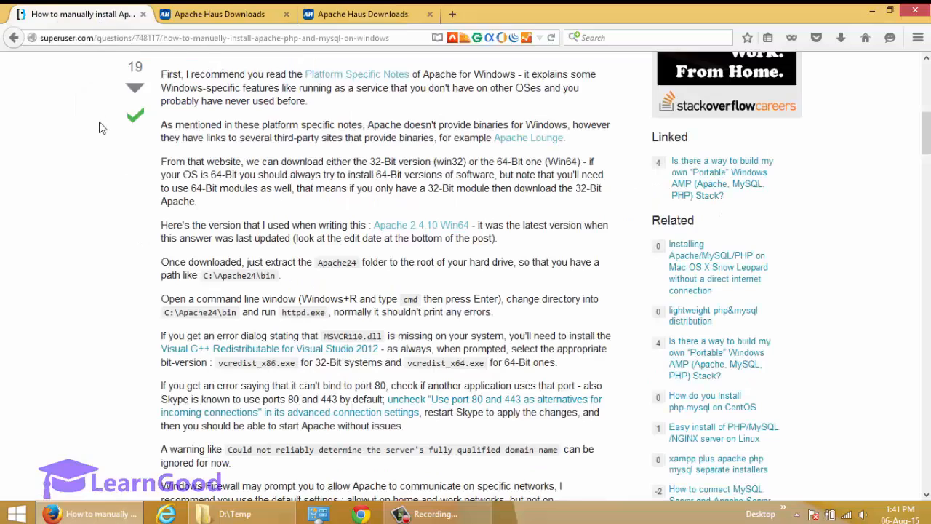
{"action": "scroll", "coordinate": [99, 121], "scroll_direction": "up", "scroll_amount": 10}
{"action": "scroll", "coordinate": [173, 216], "scroll_direction": "down", "scroll_amount": 5}
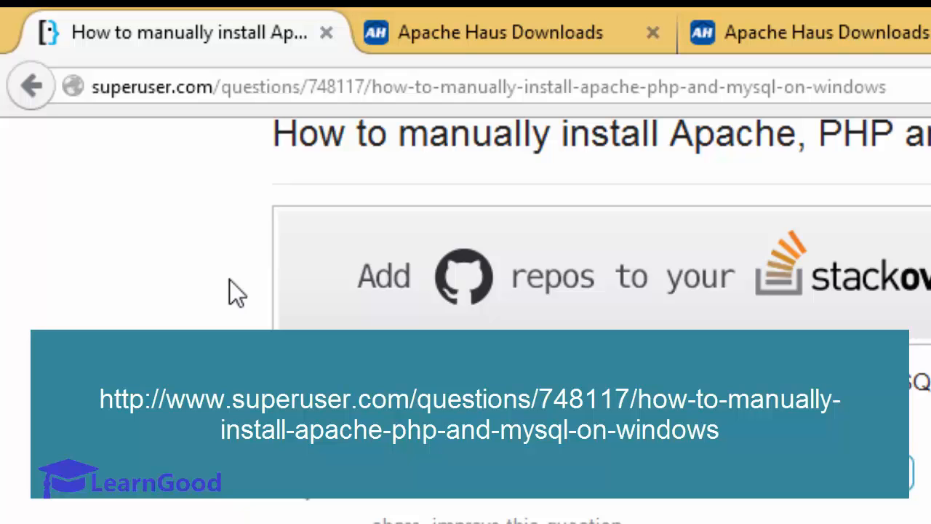
{"action": "scroll", "coordinate": [230, 284], "scroll_direction": "down", "scroll_amount": 5}
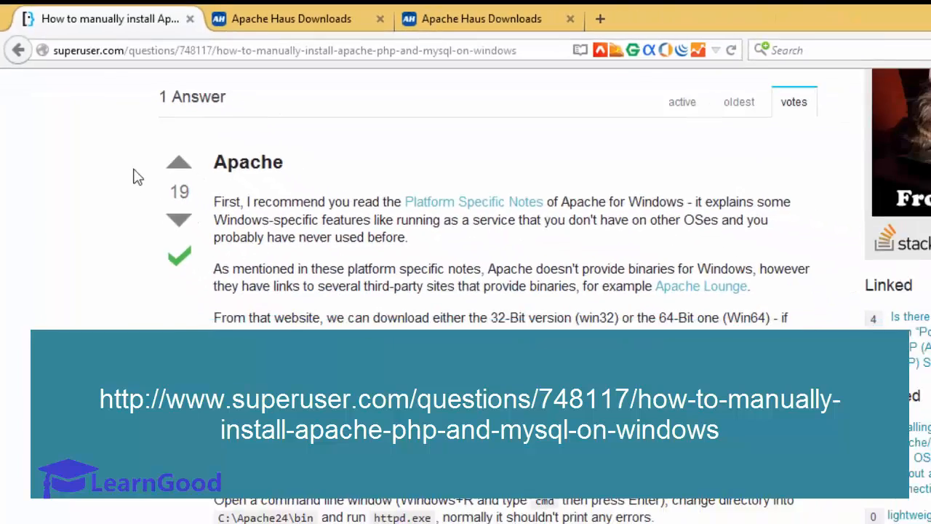
{"action": "left_click", "coordinate": [117, 102]}
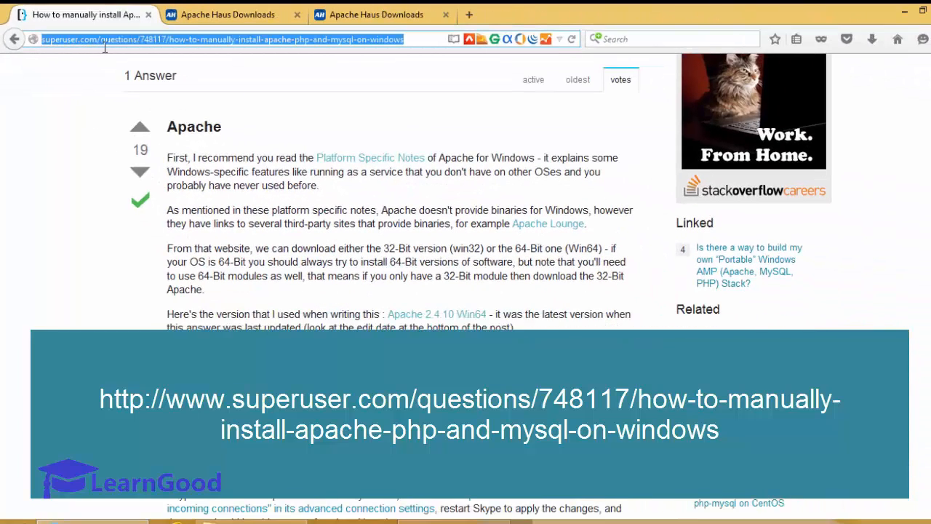
{"action": "scroll", "coordinate": [542, 284], "scroll_direction": "down", "scroll_amount": 20}
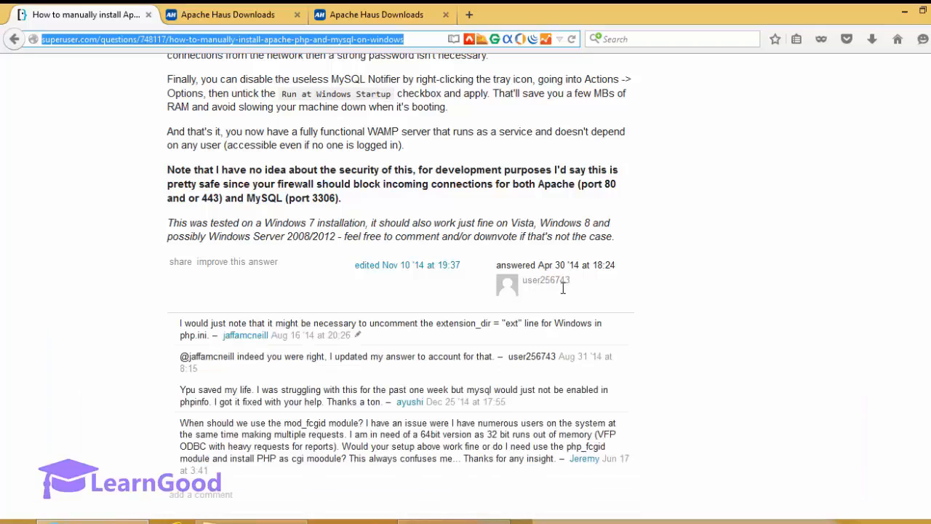
{"action": "left_click", "coordinate": [113, 183]}
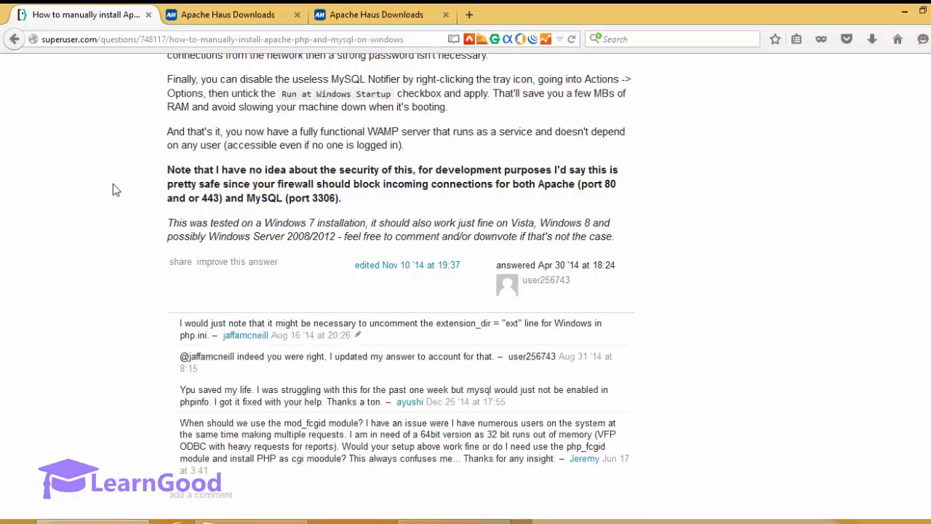
{"action": "scroll", "coordinate": [112, 183], "scroll_direction": "up", "scroll_amount": 20}
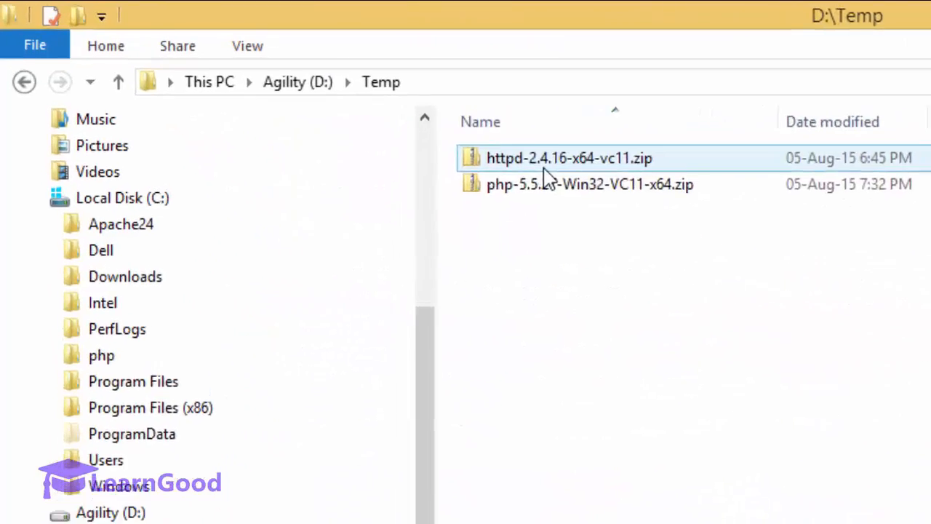
Step: Copy Apache24 from httpd-2.4.16-x64-vc11.zip onto C:\ and open C:\Apache24
{"action": "double_click", "coordinate": [546, 177]}
{"action": "right_click", "coordinate": [597, 186]}
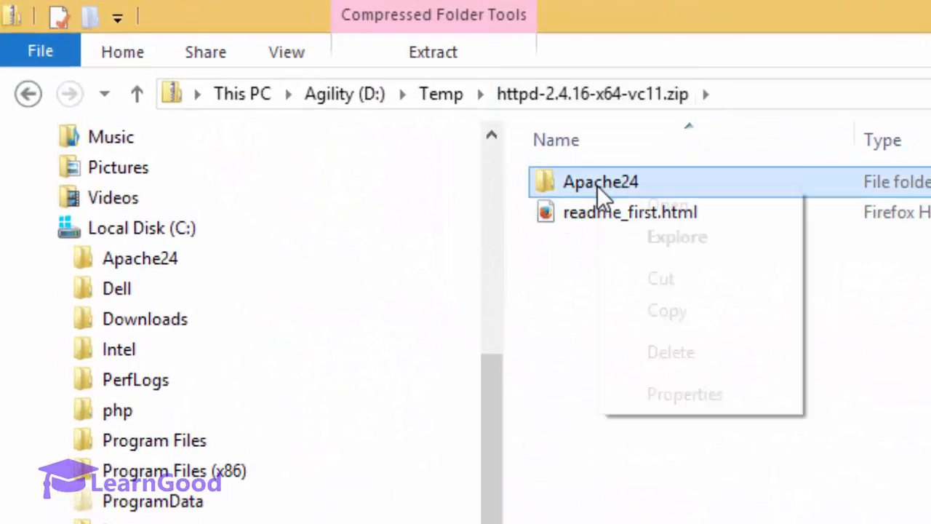
{"action": "left_click", "coordinate": [663, 313]}
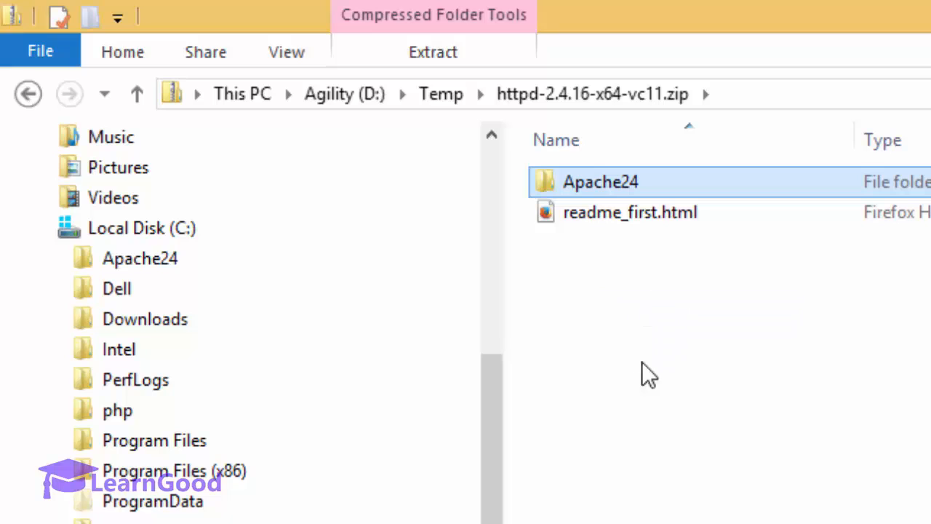
{"action": "left_click", "coordinate": [165, 240]}
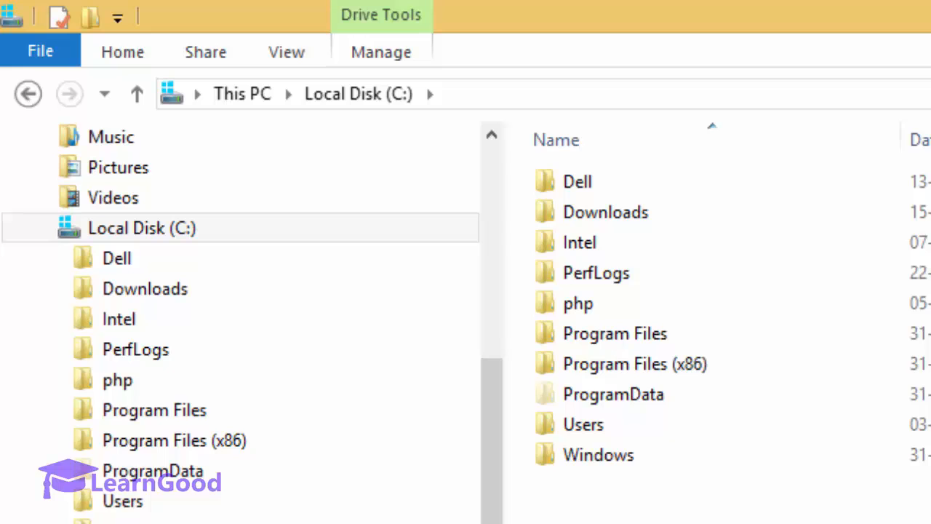
{"action": "key", "text": "ctrl+v"}
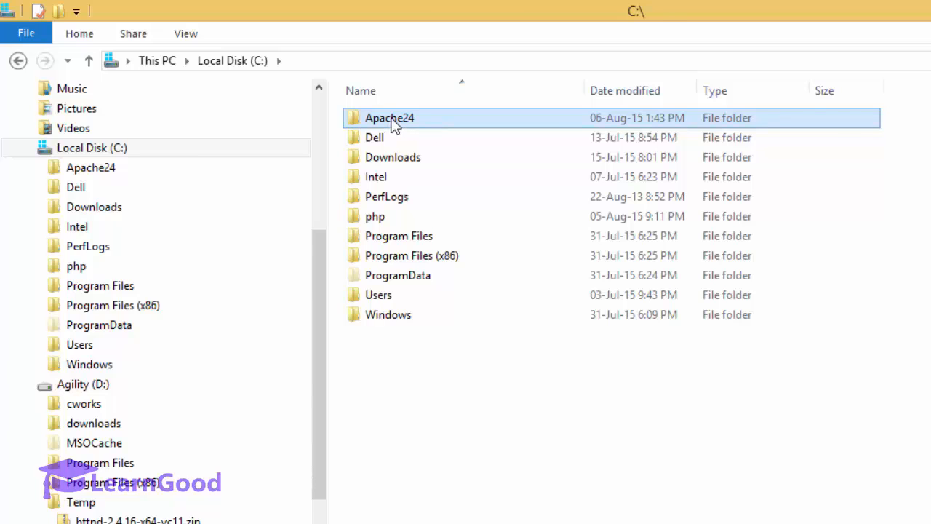
{"action": "double_click", "coordinate": [394, 123]}
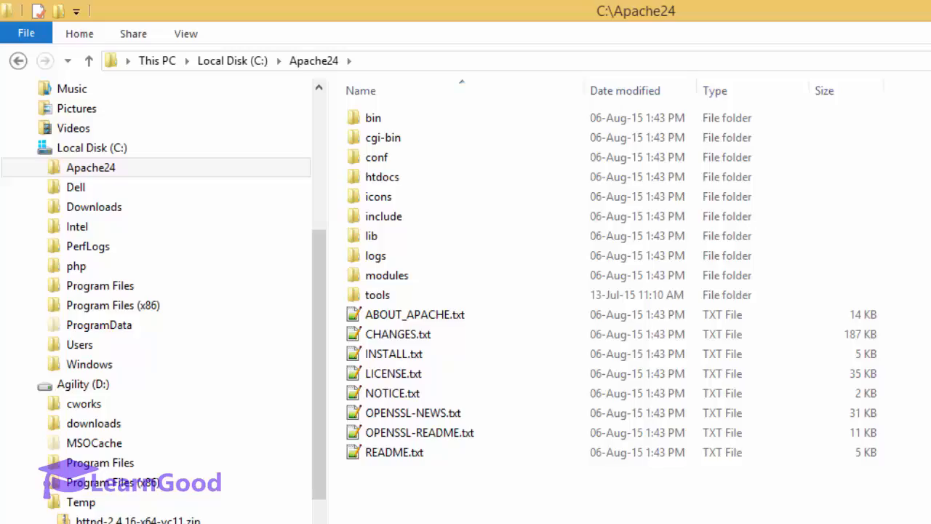
{"action": "left_click", "coordinate": [16, 512]}
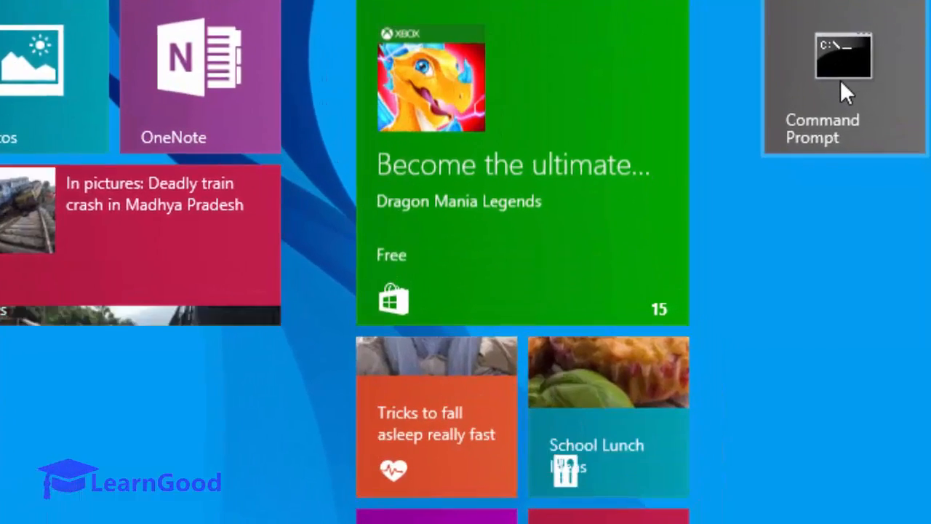
Step: Launch Command Prompt as administrator and move to the root of C: with cd\
{"action": "right_click", "coordinate": [840, 79]}
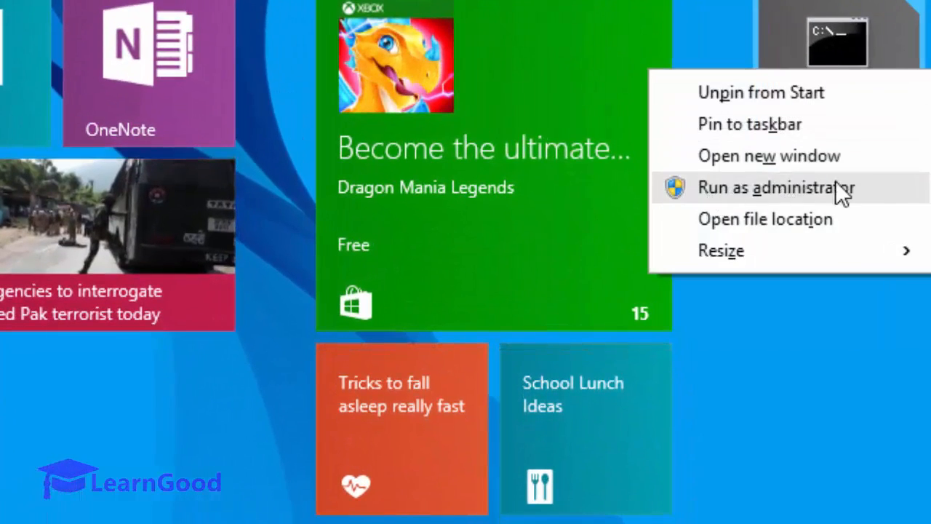
{"action": "left_click", "coordinate": [841, 206]}
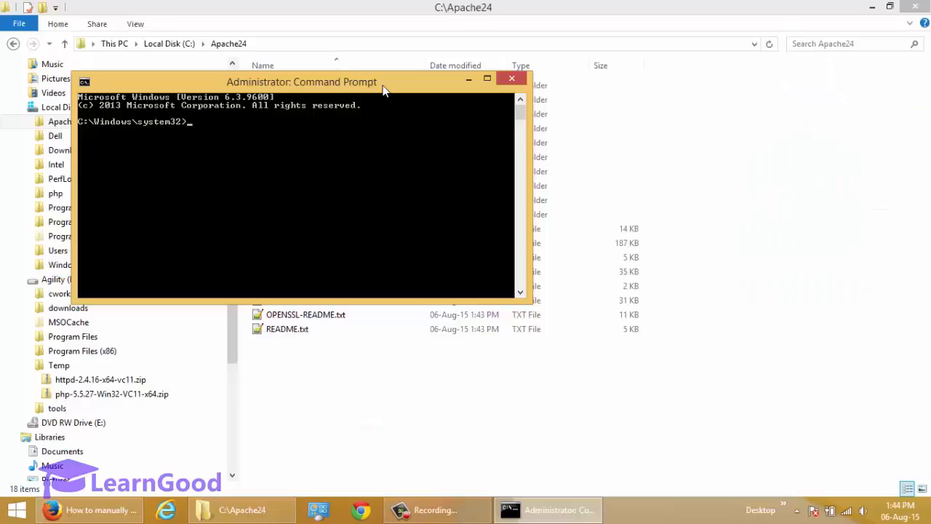
{"action": "type", "text": "cd\\"}
{"action": "key", "text": "Return"}
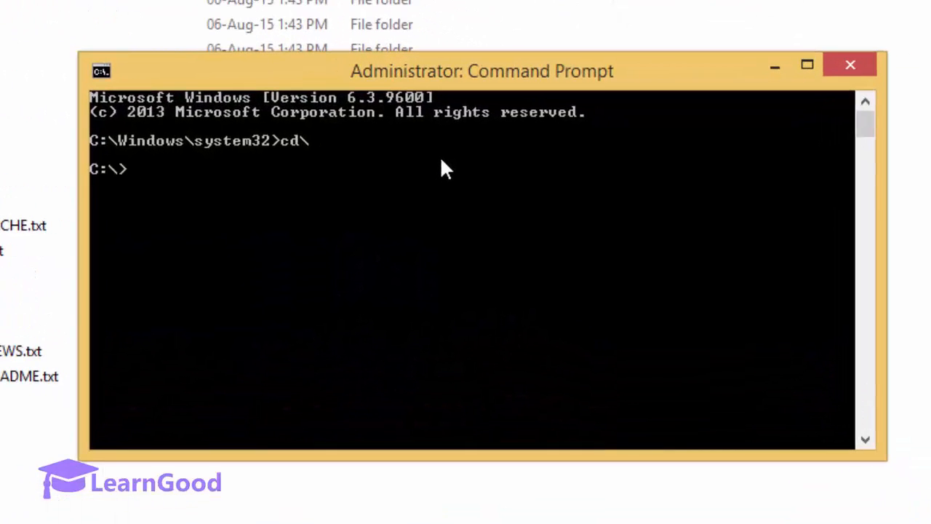
Step: Change to C:\Apache24\bin and run dir *.exe to confirm httpd.exe is there
{"action": "type", "text": "cd "}
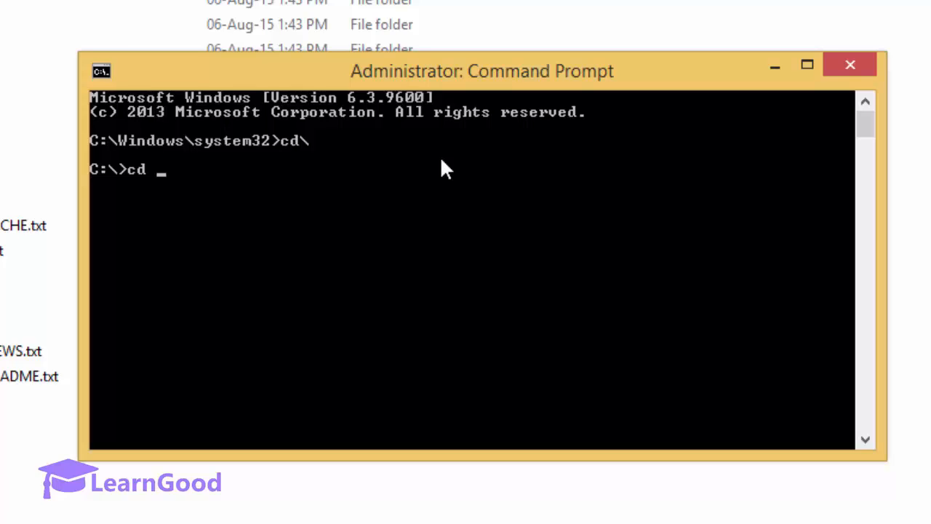
{"action": "type", "text": "apa"}
{"action": "key", "text": "Tab"}
{"action": "key", "text": "Return"}
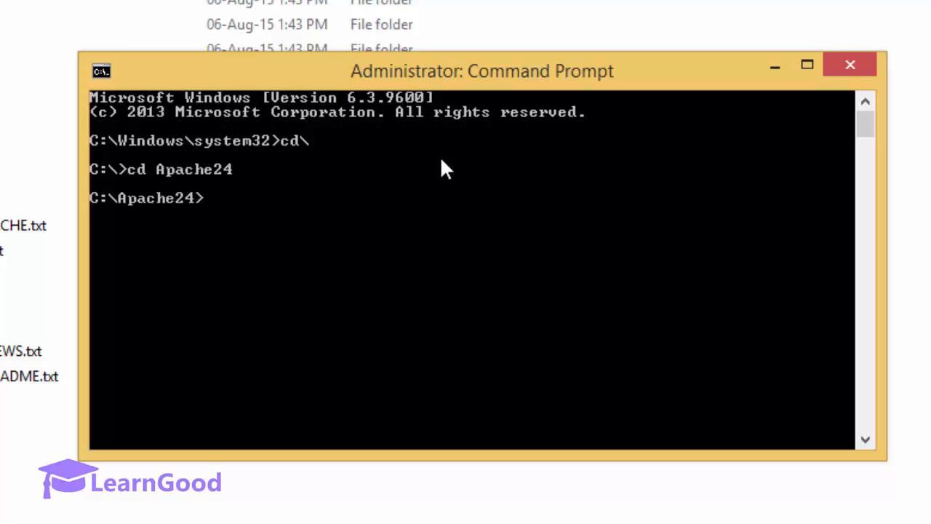
{"action": "type", "text": "cd bin"}
{"action": "key", "text": "Return"}
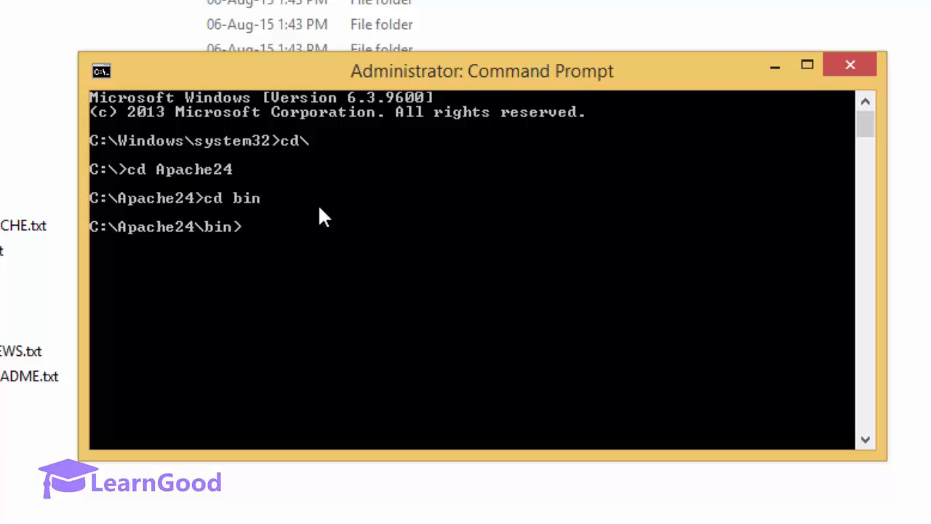
{"action": "type", "text": "dir *.exe"}
{"action": "key", "text": "Return"}
{"action": "key", "text": "Return"}
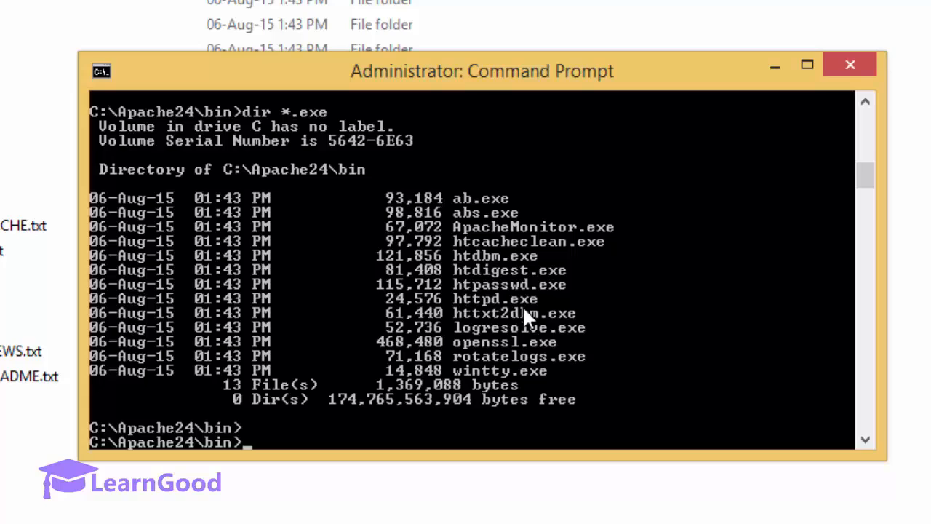
Step: Check httpd /? options, then install Apache as the Apache2.4 service with httpd -k install
{"action": "type", "text": "httpd /?"}
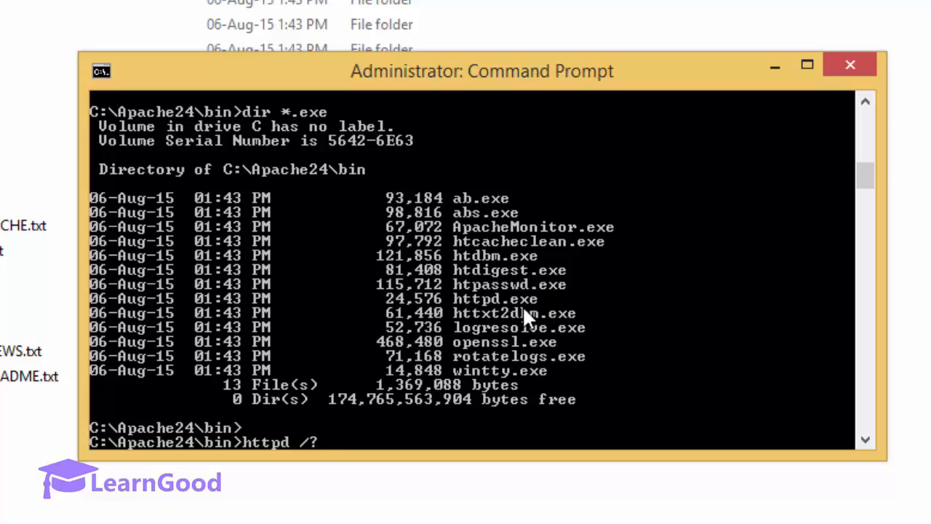
{"action": "key", "text": "Return"}
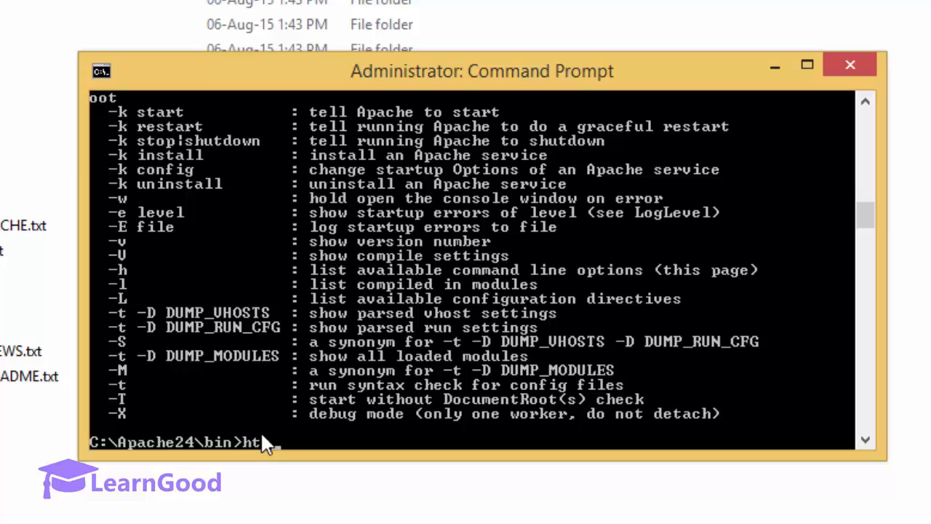
{"action": "type", "text": "-k install"}
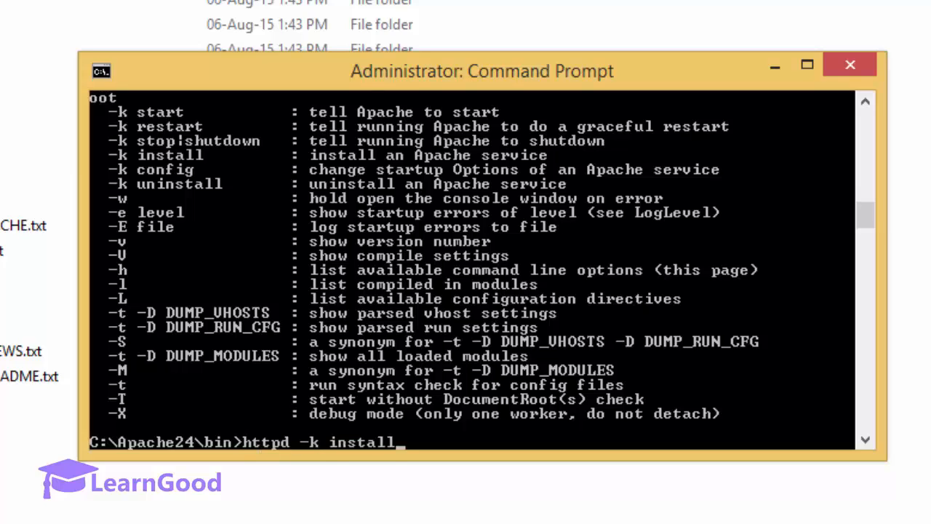
{"action": "key", "text": "Return"}
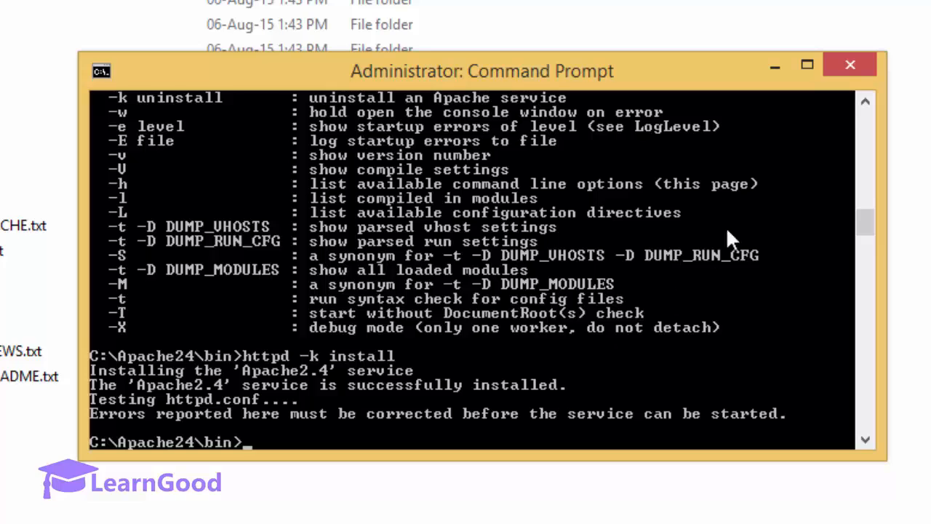
Step: Start the Apache2.4 service with httpd -k start
{"action": "left_click", "coordinate": [873, 97]}
{"action": "left_click", "coordinate": [873, 98]}
{"action": "left_click", "coordinate": [873, 98]}
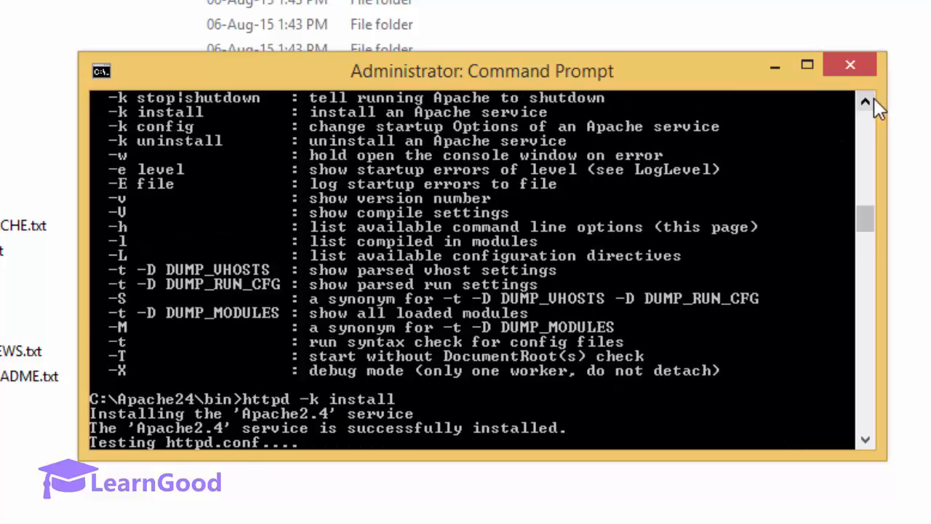
{"action": "left_click", "coordinate": [873, 98]}
{"action": "left_click", "coordinate": [873, 97]}
{"action": "left_click", "coordinate": [874, 98]}
{"action": "left_click", "coordinate": [873, 97]}
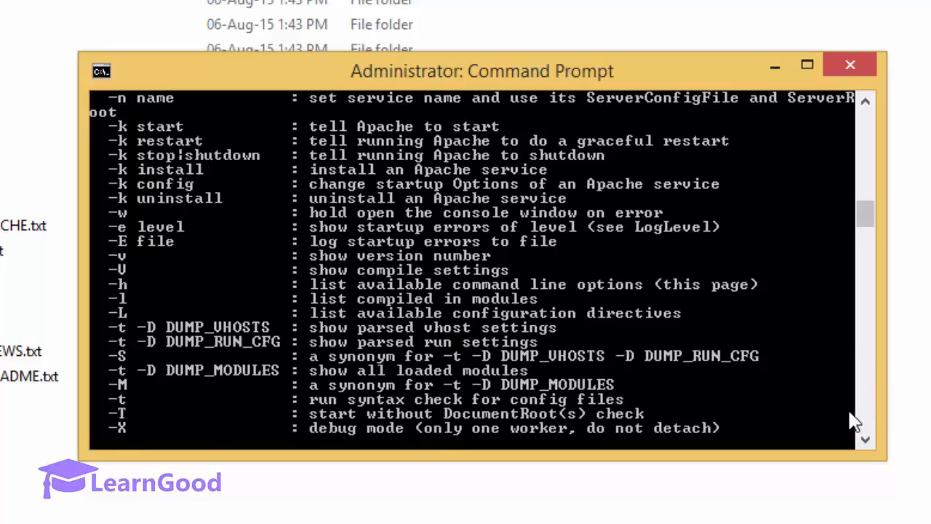
{"action": "left_click", "coordinate": [866, 440]}
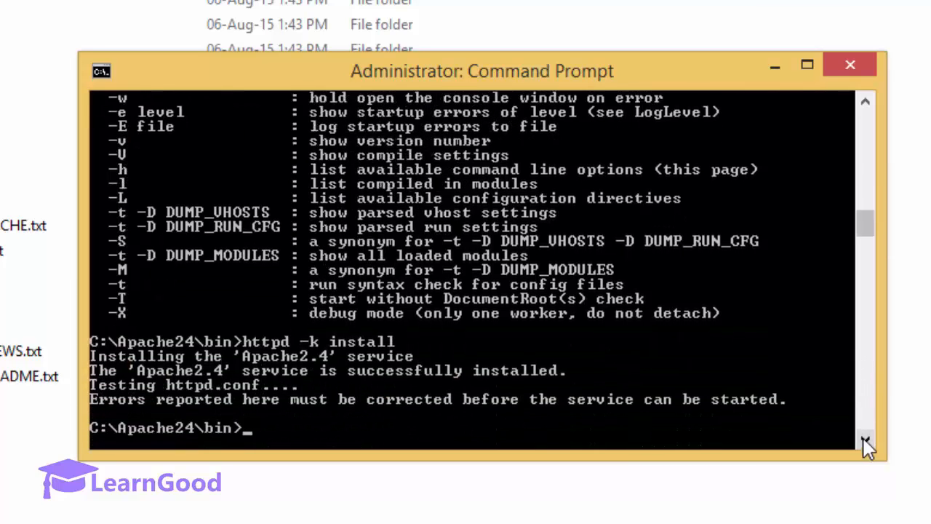
{"action": "type", "text": "httpd"}
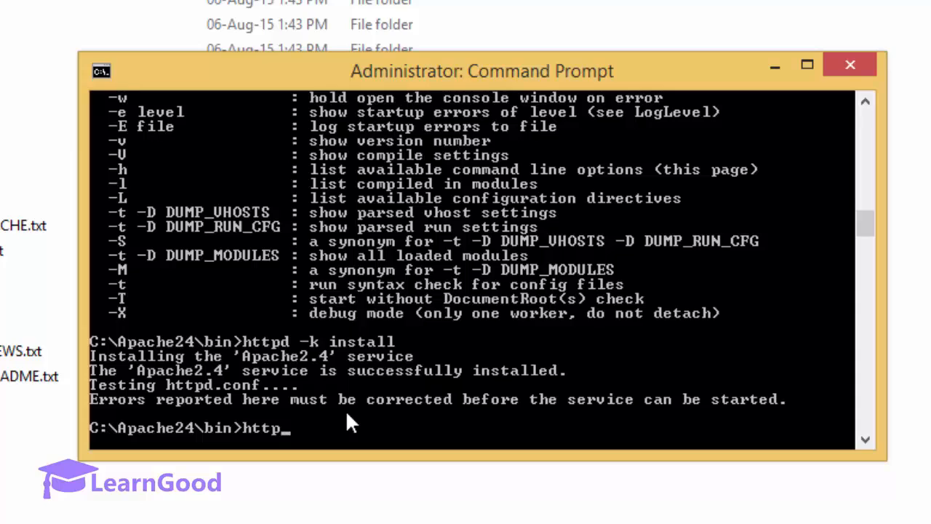
{"action": "type", "text": " -k start"}
{"action": "key", "text": "Return"}
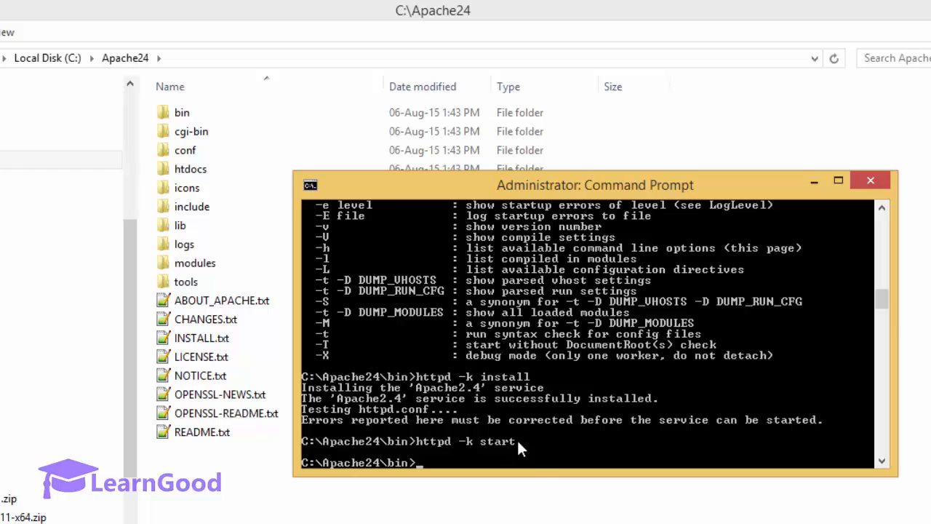
Step: Load localhost in a new Firefox tab and confirm the Apache Haus 'It Works' page
{"action": "left_click", "coordinate": [815, 181]}
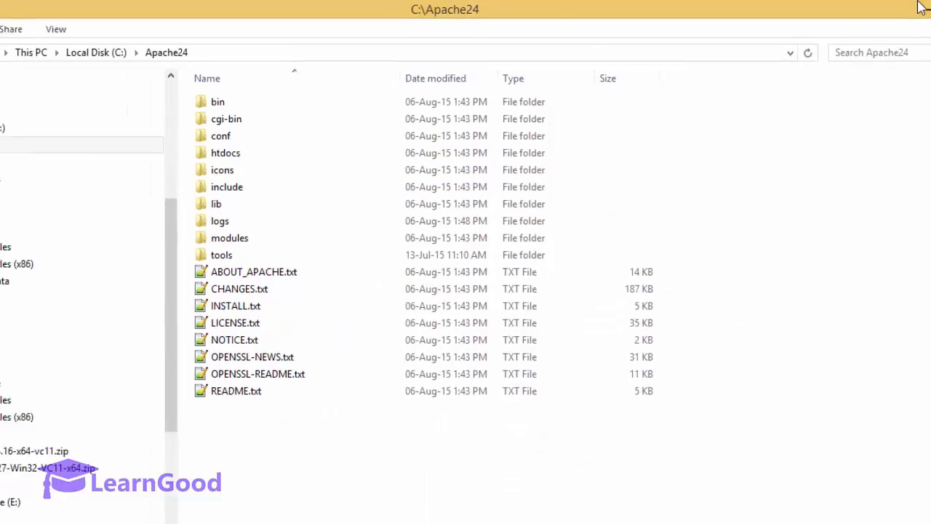
{"action": "left_click", "coordinate": [867, 7]}
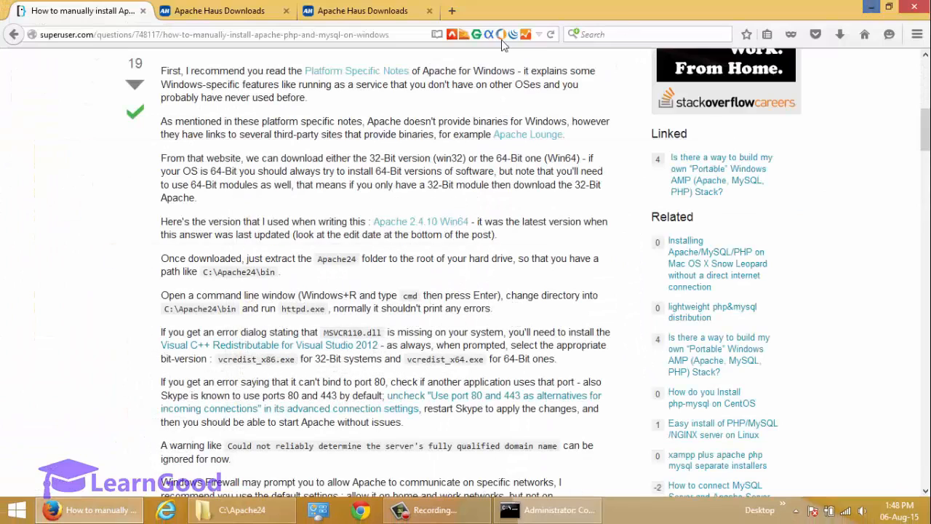
{"action": "left_click", "coordinate": [452, 10]}
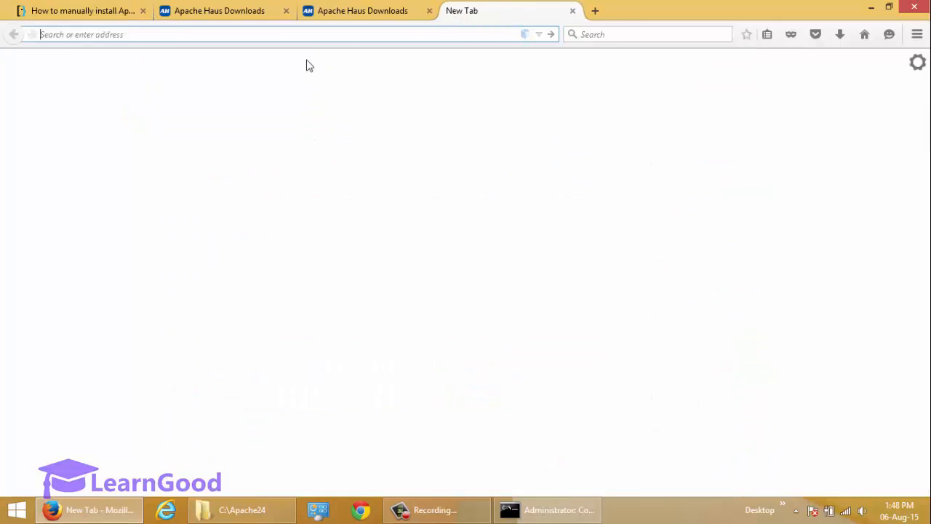
{"action": "type", "text": "localhost/"}
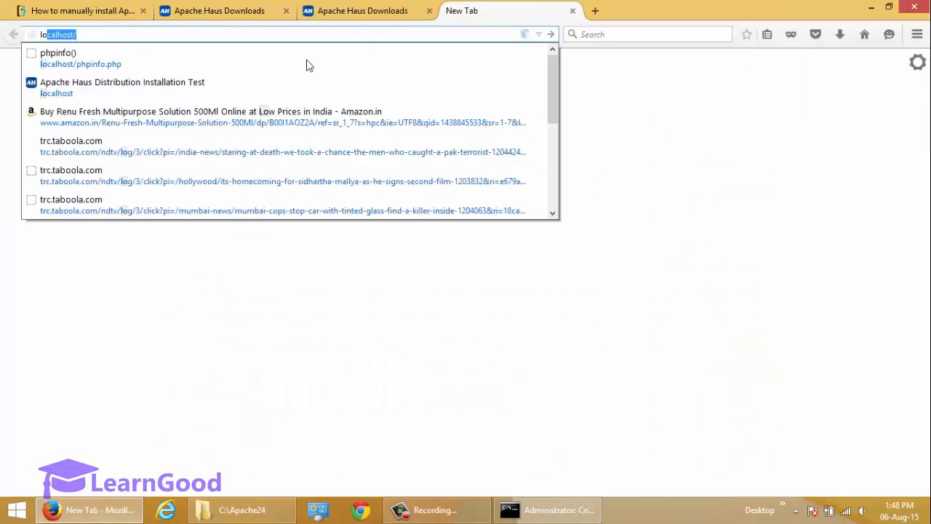
{"action": "key", "text": "Return"}
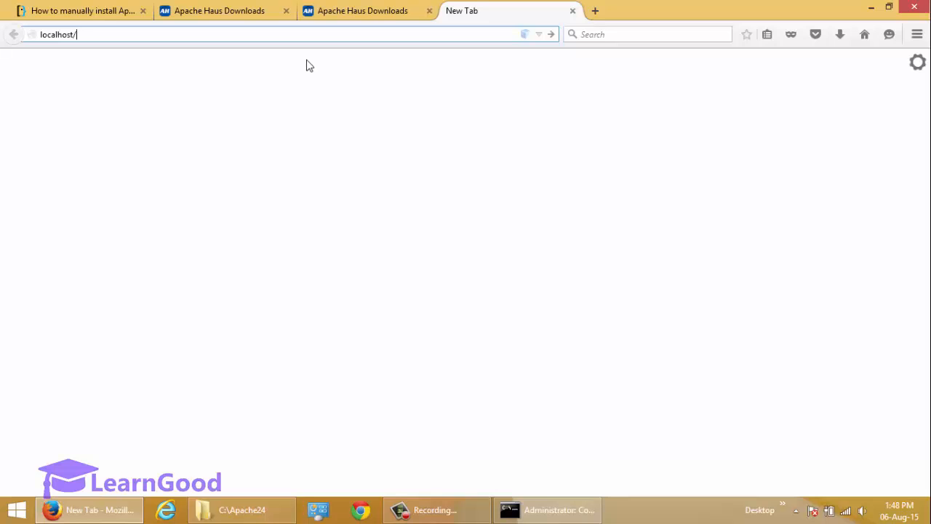
{"action": "key", "text": "Return"}
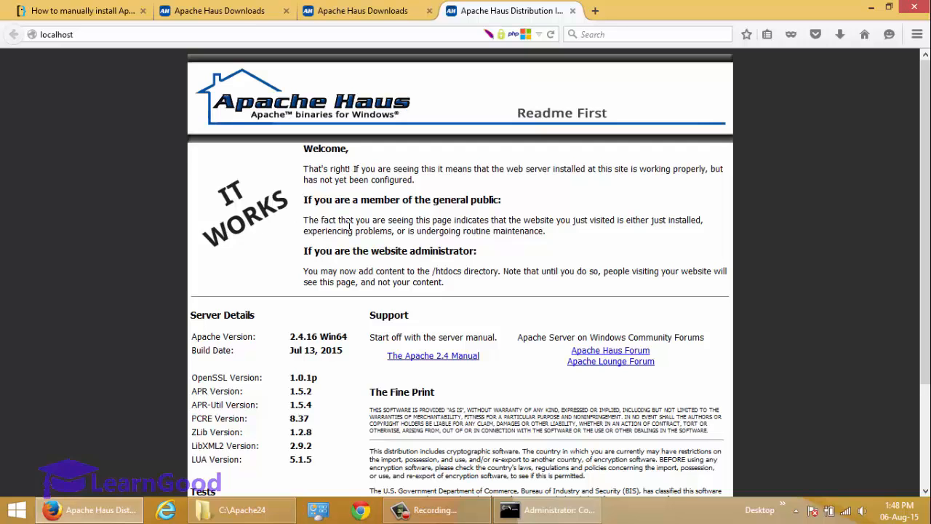
{"action": "left_click", "coordinate": [239, 512]}
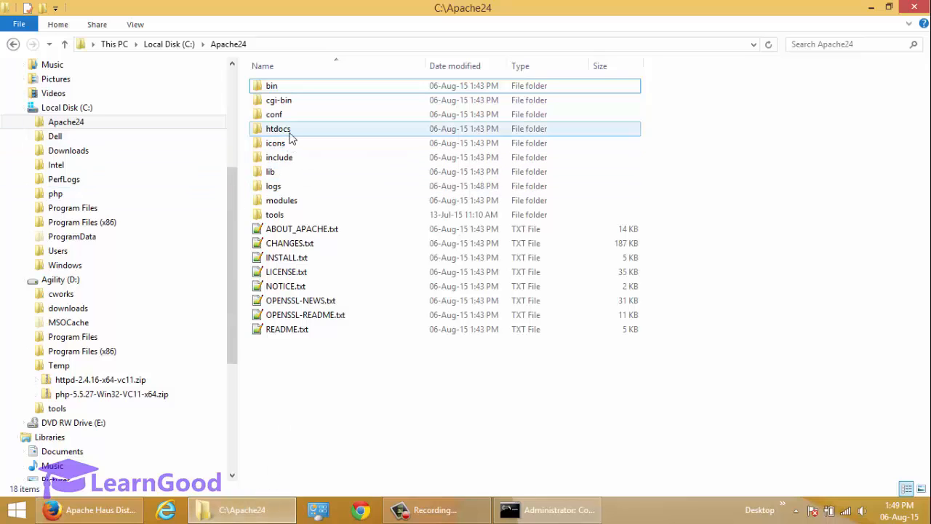
Step: Open C:\Apache24\htdocs to check its index.html, then minimize the Explorer window
{"action": "double_click", "coordinate": [347, 126]}
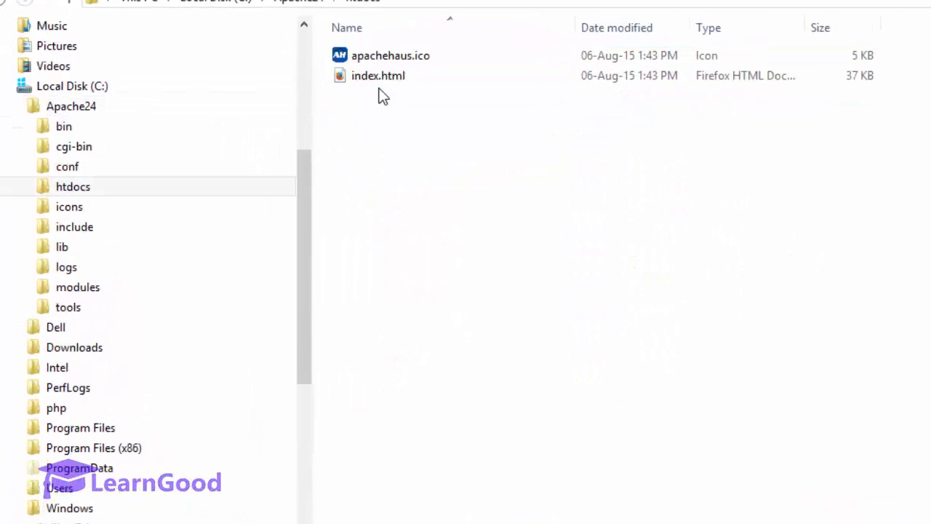
{"action": "left_click", "coordinate": [357, 87]}
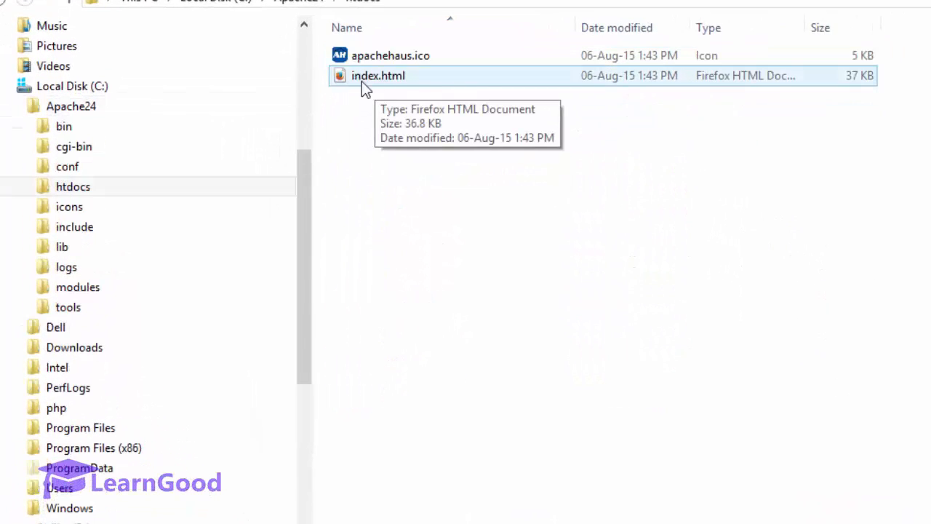
{"action": "left_click", "coordinate": [363, 173]}
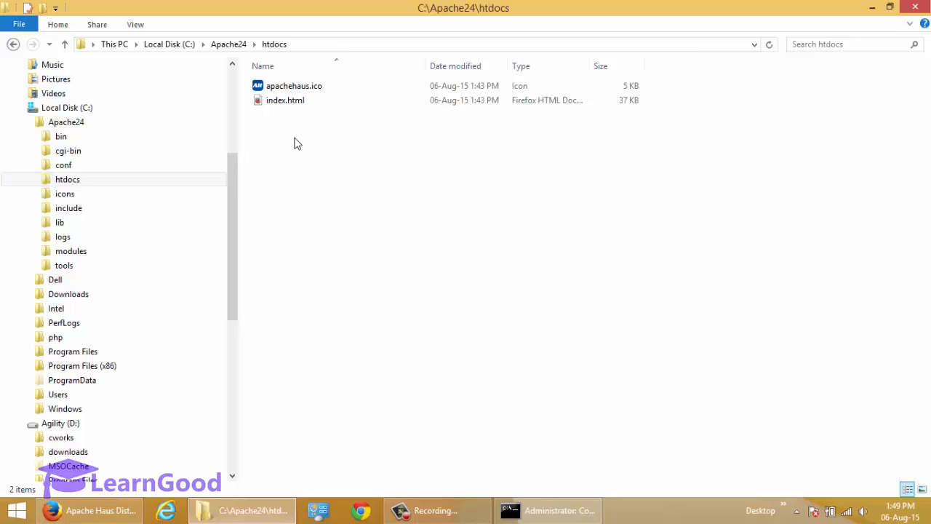
{"action": "left_click", "coordinate": [869, 11]}
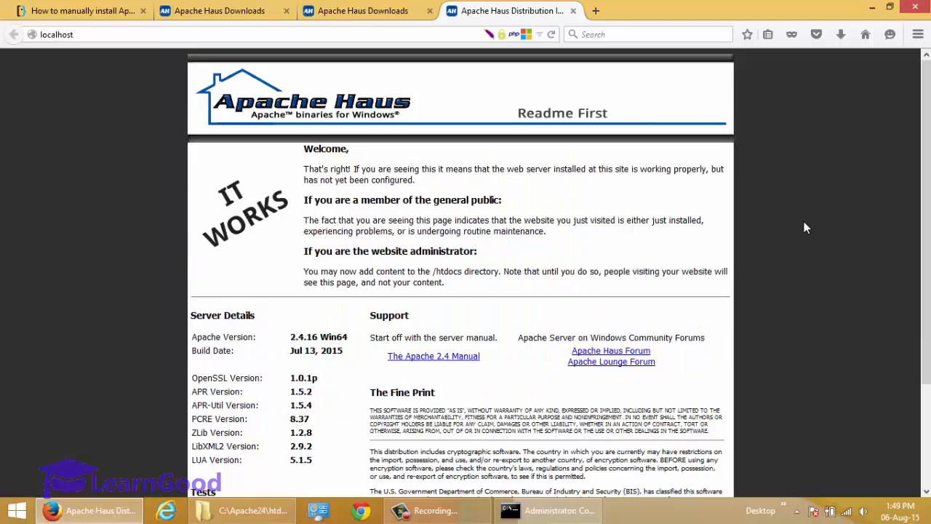
Step: Scroll the Super User guide past the MSVCR110.dll Apache notes to its PHP section
{"action": "left_click", "coordinate": [80, 10]}
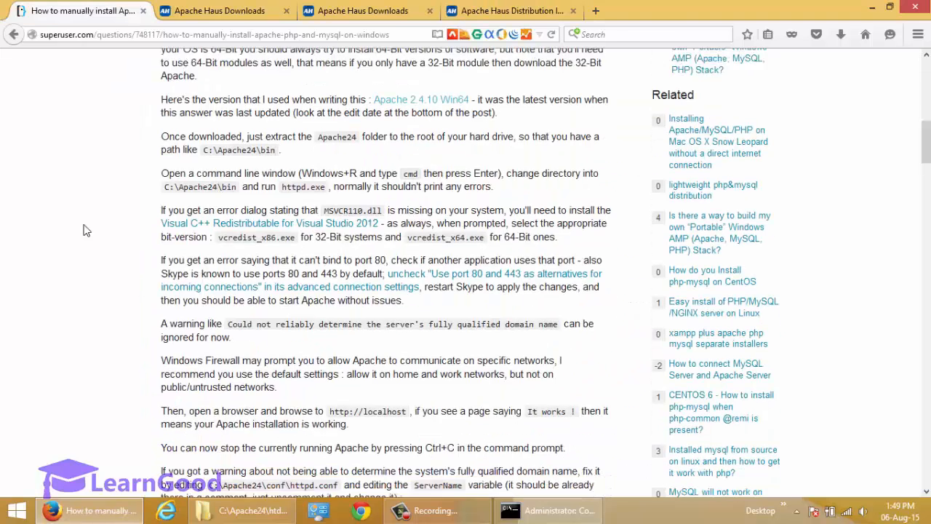
{"action": "scroll", "coordinate": [83, 230], "scroll_direction": "down", "scroll_amount": 1}
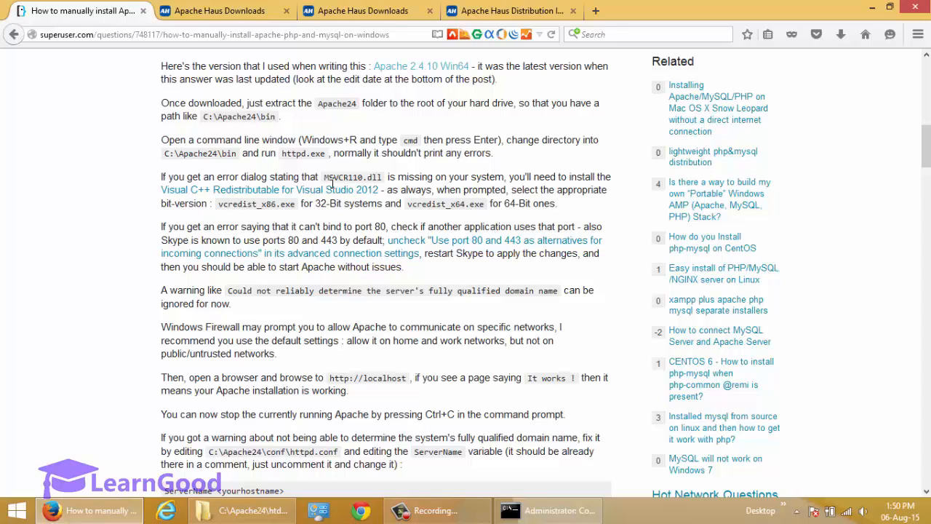
{"action": "left_click_drag", "start_coordinate": [324, 182], "coordinate": [388, 182]}
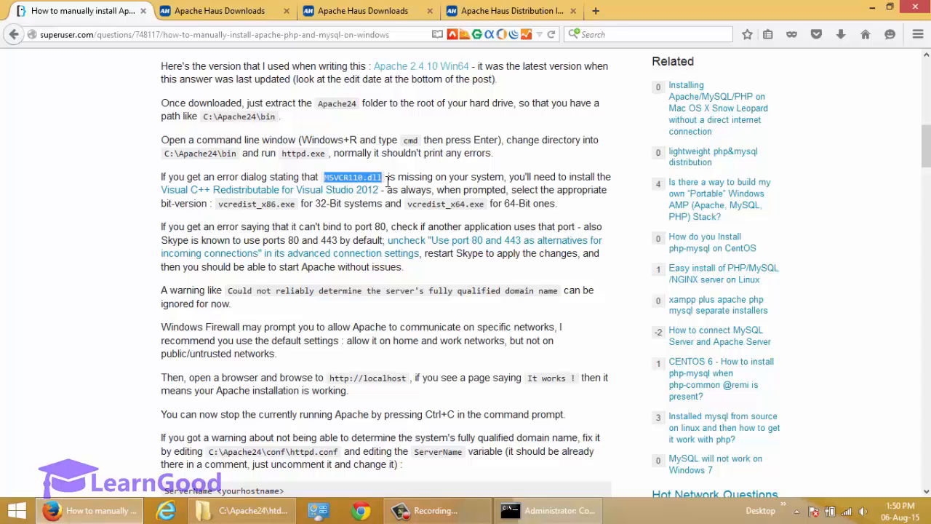
{"action": "left_click", "coordinate": [336, 186]}
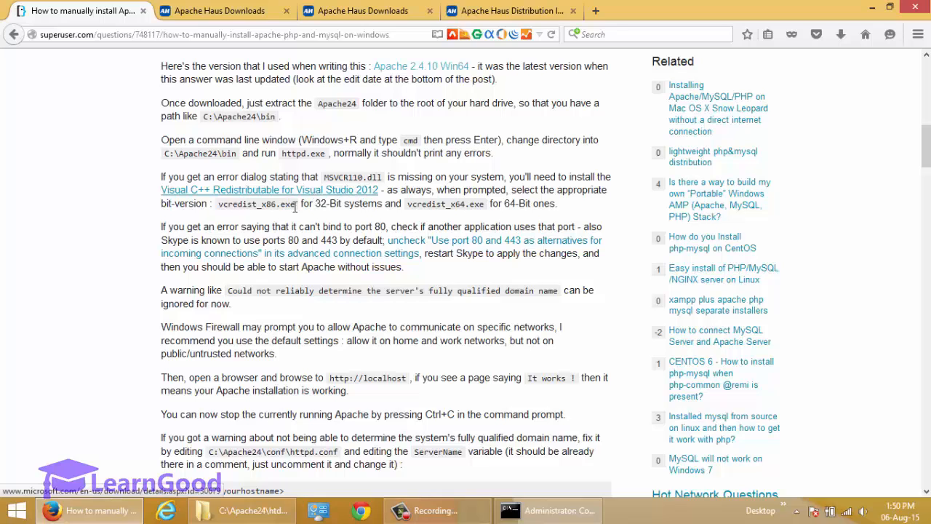
{"action": "scroll", "coordinate": [121, 254], "scroll_direction": "down", "scroll_amount": 15}
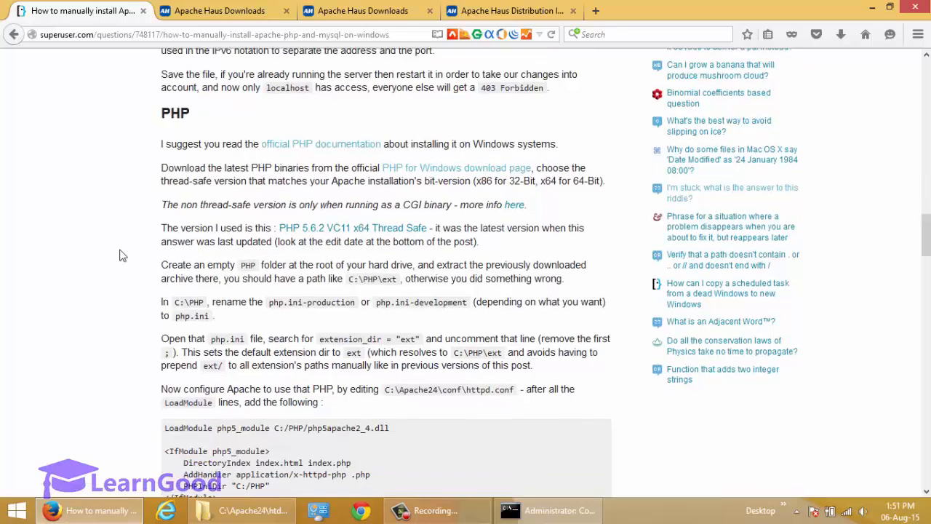
Step: Open the guide's 'PHP for Windows download page' link in a new Firefox tab
{"action": "double_click", "coordinate": [183, 114]}
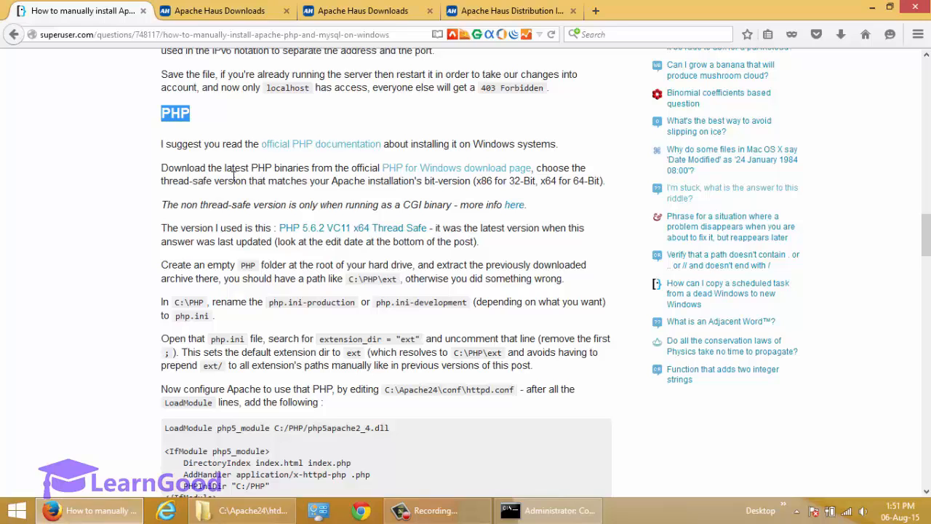
{"action": "left_click_drag", "start_coordinate": [225, 173], "coordinate": [378, 173]}
{"action": "left_click", "coordinate": [339, 179]}
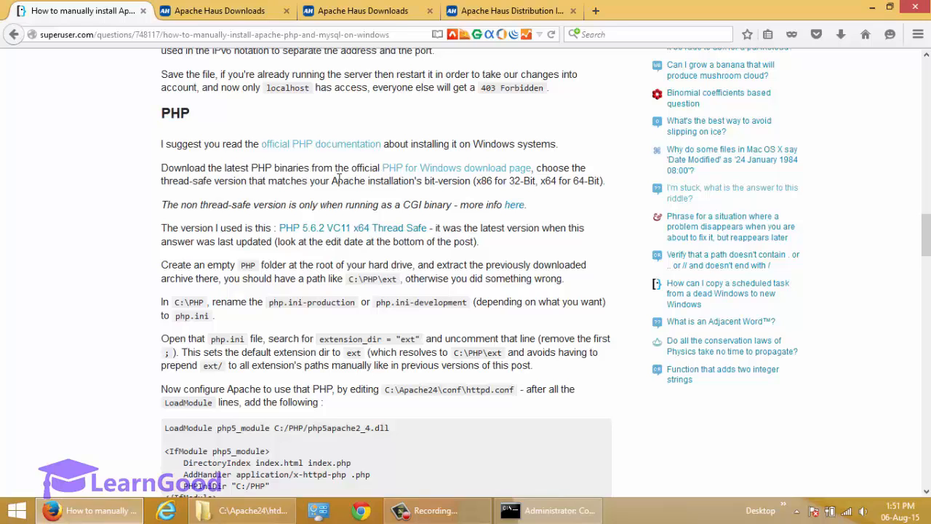
{"action": "right_click", "coordinate": [422, 173]}
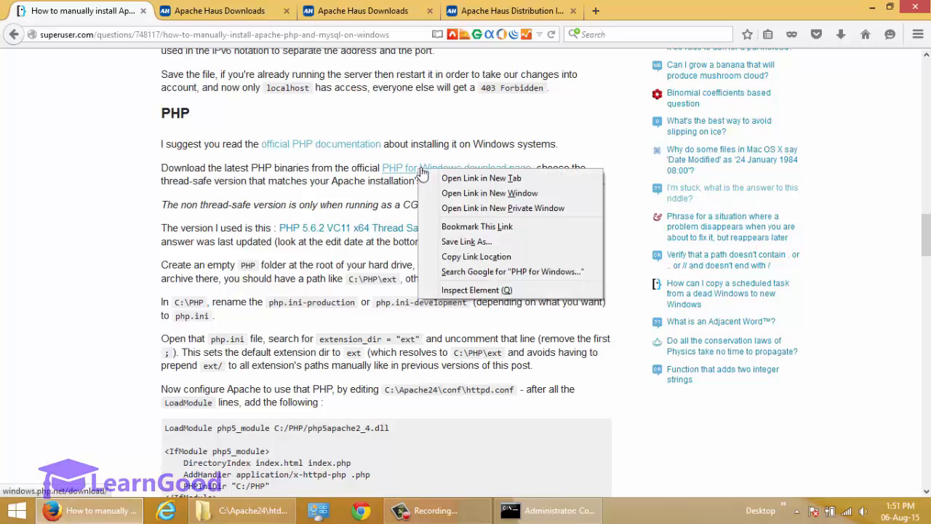
{"action": "left_click", "coordinate": [450, 182]}
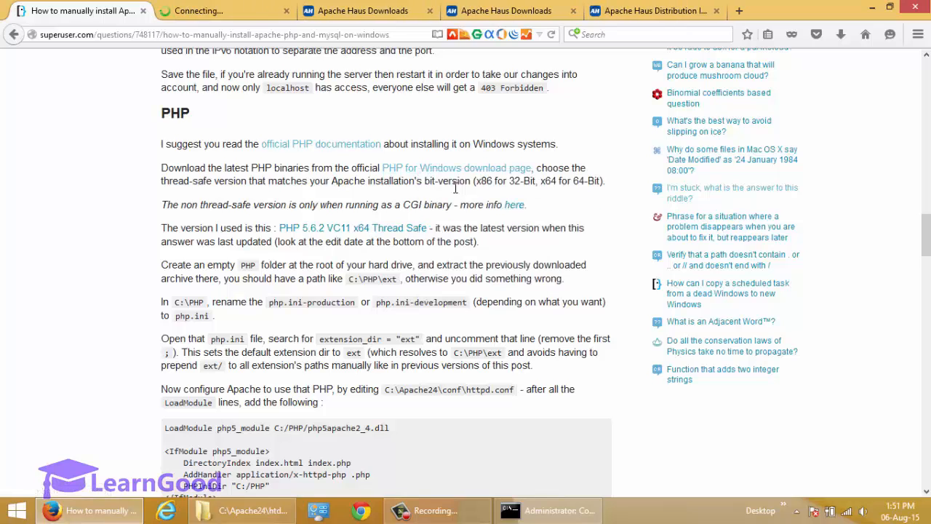
Step: Look over the VC11 Thread Safe and Non Thread Safe builds on the PHP For Windows page
{"action": "left_click", "coordinate": [223, 13]}
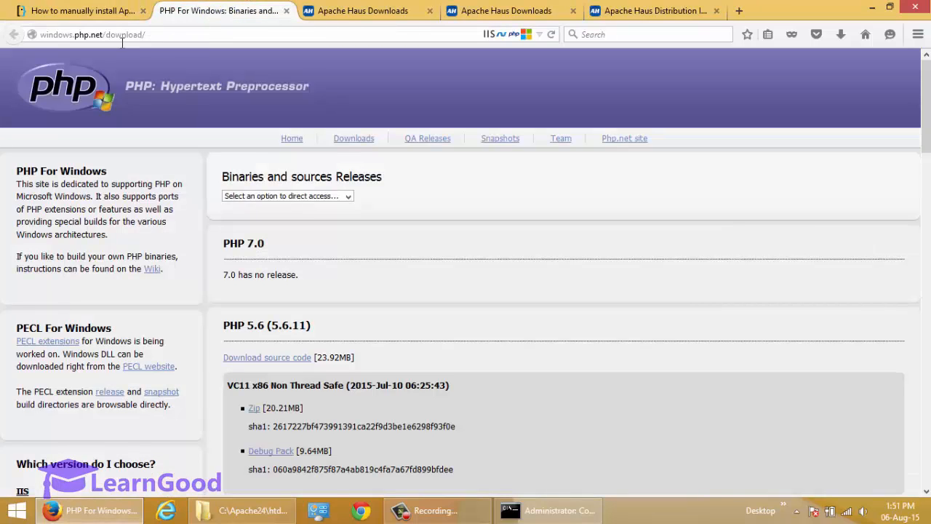
{"action": "left_click", "coordinate": [187, 38]}
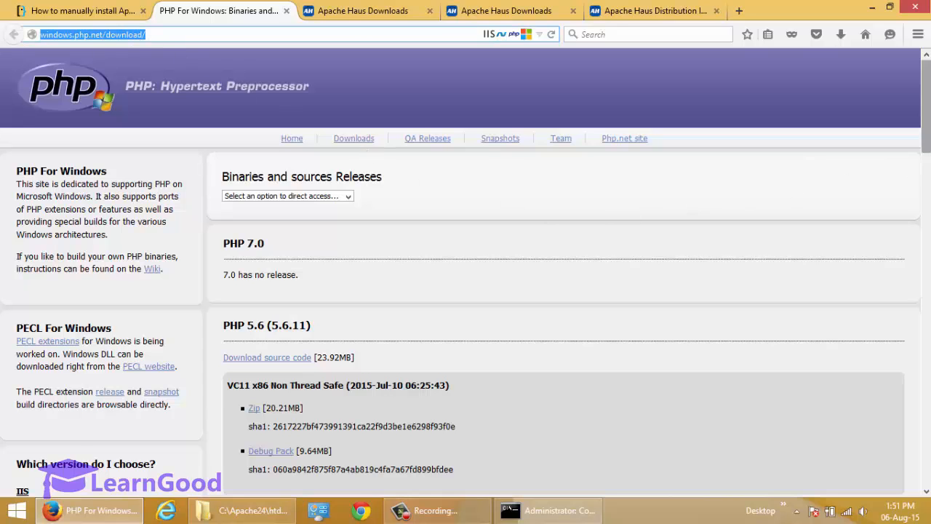
{"action": "left_click_drag", "start_coordinate": [926, 107], "coordinate": [925, 172]}
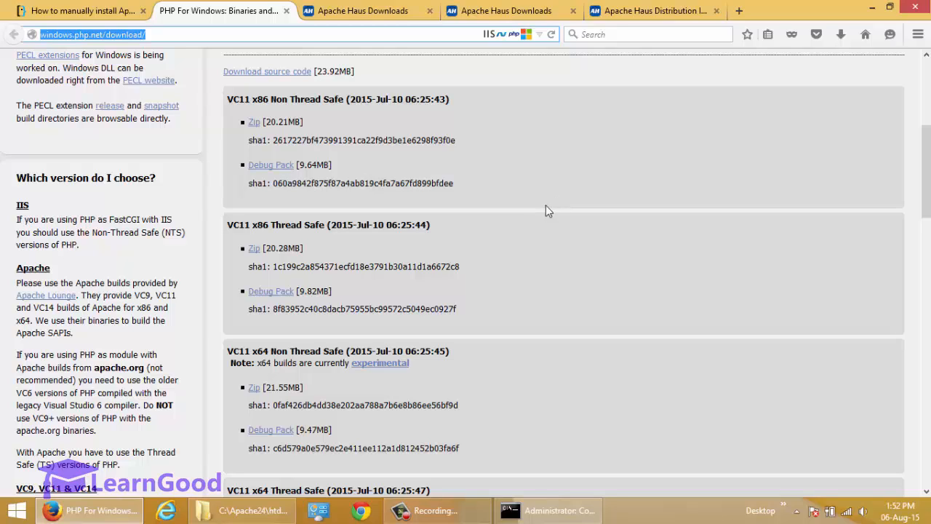
{"action": "left_click_drag", "start_coordinate": [251, 102], "coordinate": [227, 106]}
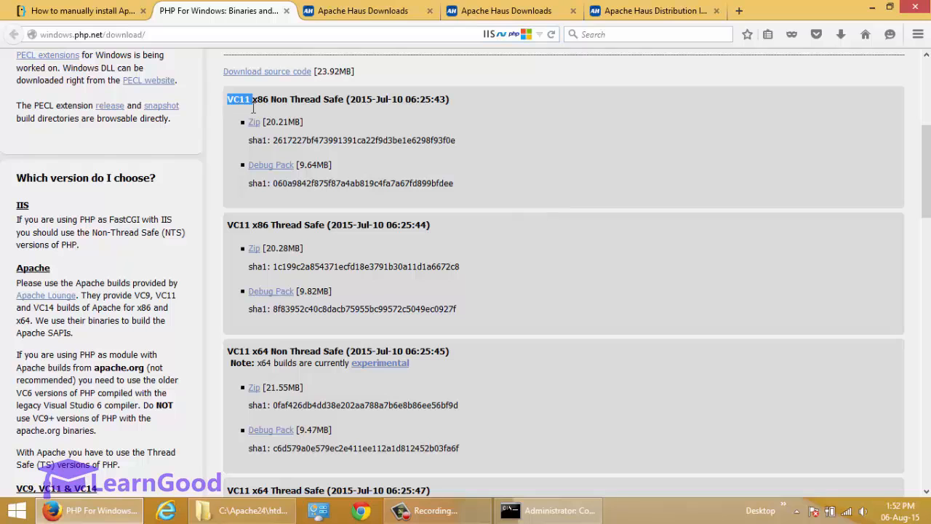
{"action": "scroll", "coordinate": [237, 155], "scroll_direction": "down", "scroll_amount": 4}
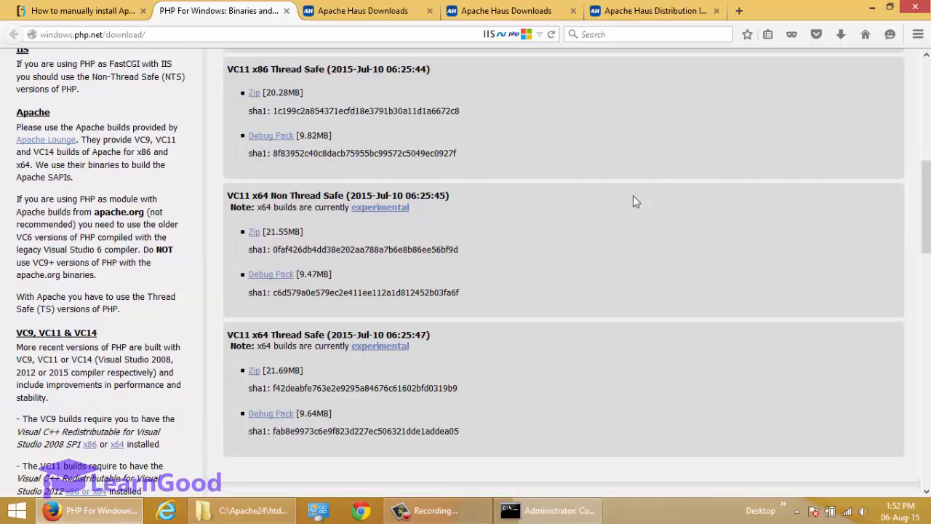
{"action": "scroll", "coordinate": [633, 194], "scroll_direction": "down", "scroll_amount": 1}
{"action": "scroll", "coordinate": [632, 195], "scroll_direction": "up", "scroll_amount": 7}
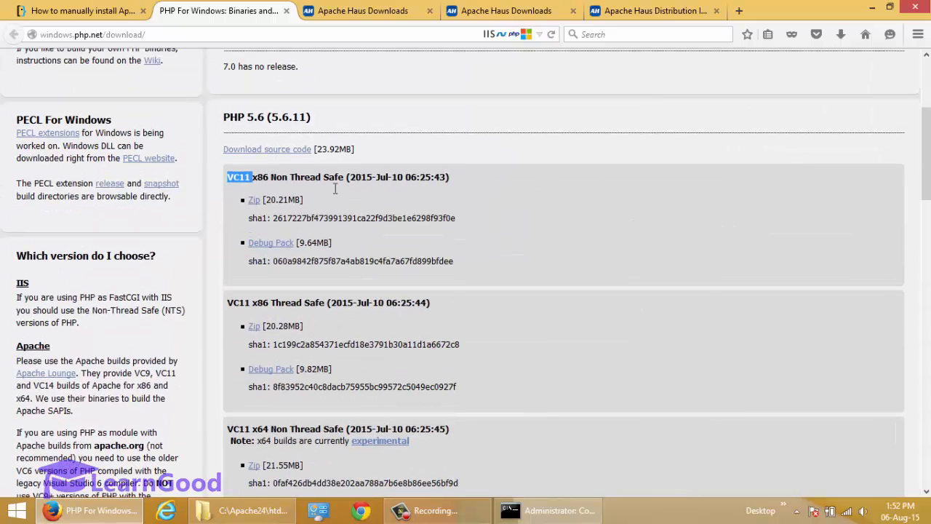
{"action": "scroll", "coordinate": [683, 242], "scroll_direction": "down", "scroll_amount": 8}
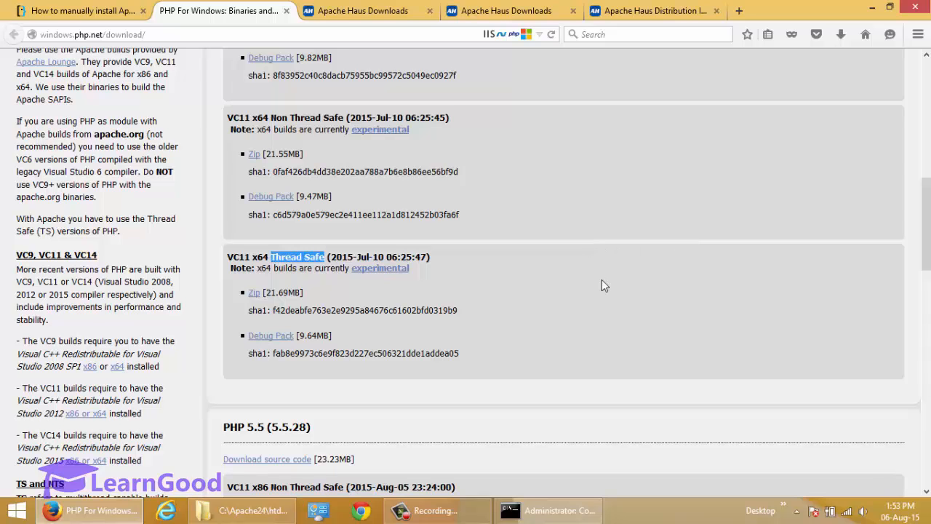
{"action": "scroll", "coordinate": [602, 279], "scroll_direction": "up", "scroll_amount": 4}
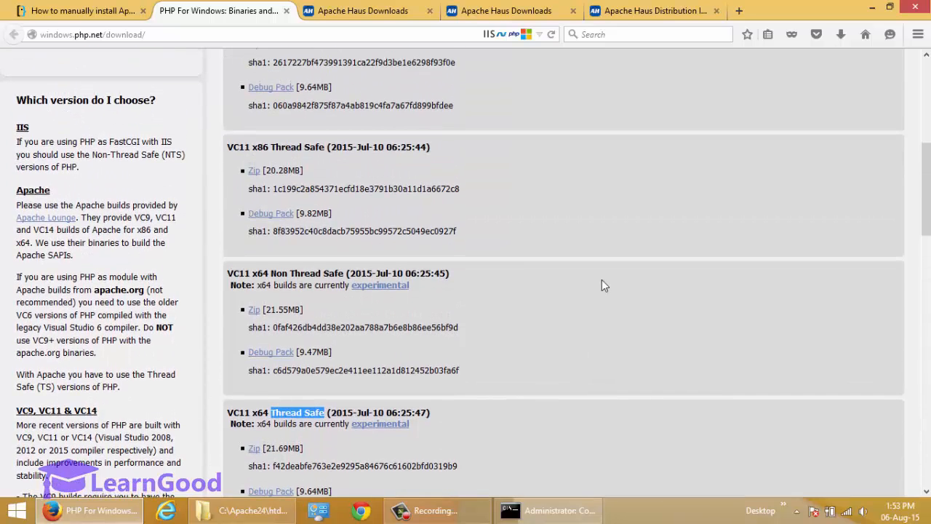
{"action": "scroll", "coordinate": [601, 280], "scroll_direction": "up", "scroll_amount": 4}
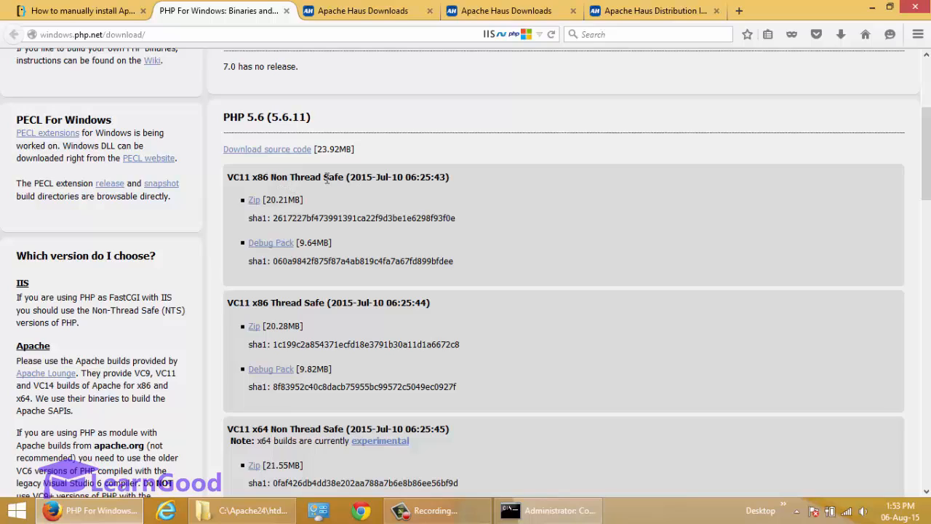
{"action": "left_click_drag", "start_coordinate": [271, 184], "coordinate": [338, 186]}
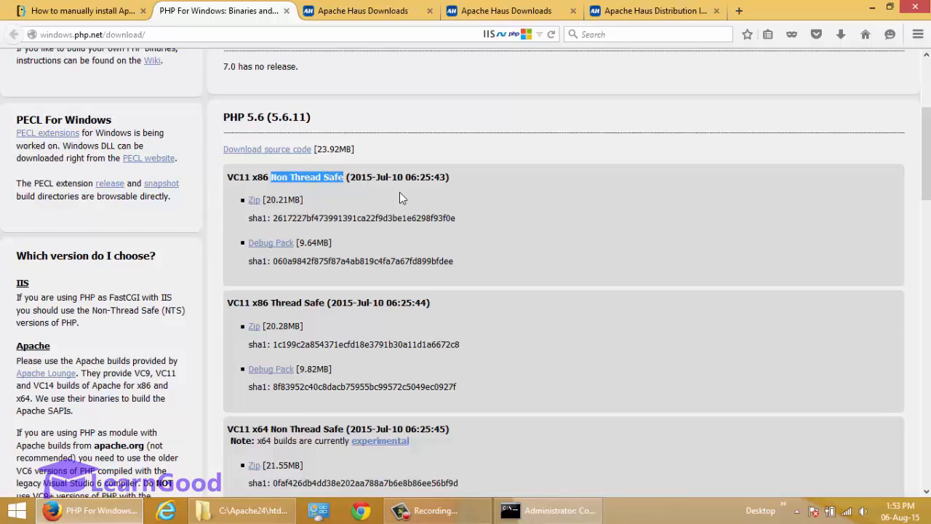
{"action": "scroll", "coordinate": [651, 185], "scroll_direction": "down", "scroll_amount": 2}
{"action": "scroll", "coordinate": [651, 186], "scroll_direction": "up", "scroll_amount": 2}
Step: Compare the PHP 5.6 (5.6.11) and PHP 5.5 (5.5.28) VC11 builds, then return to htdocs
{"action": "left_click_drag", "start_coordinate": [223, 121], "coordinate": [323, 122]}
{"action": "scroll", "coordinate": [701, 211], "scroll_direction": "down", "scroll_amount": 7}
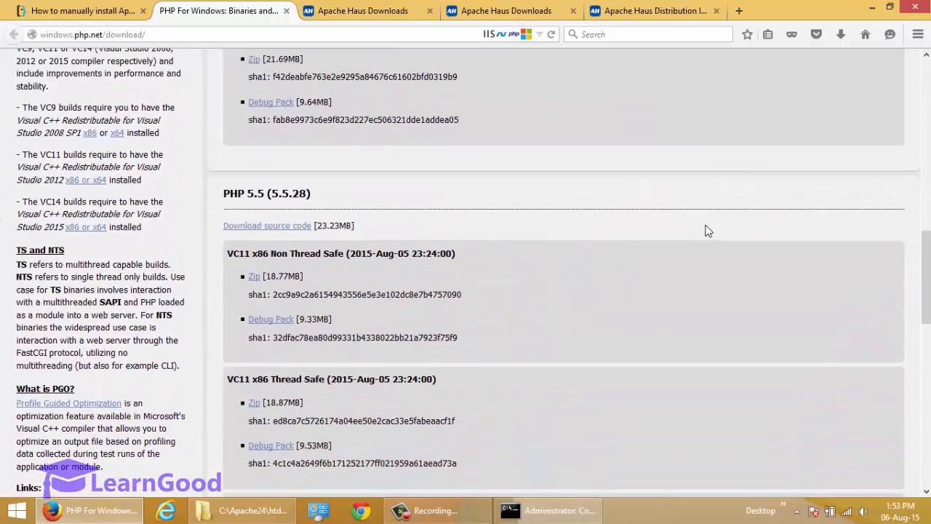
{"action": "scroll", "coordinate": [688, 230], "scroll_direction": "down", "scroll_amount": 1}
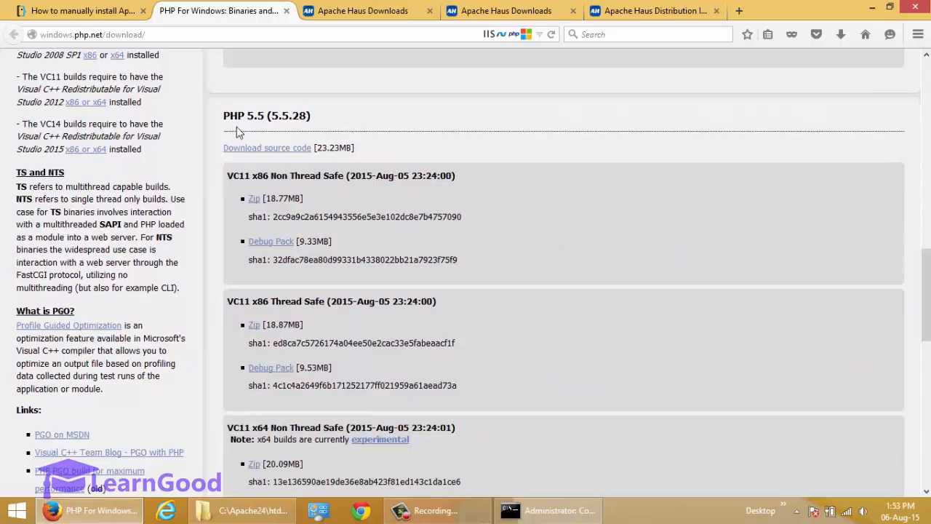
{"action": "left_click_drag", "start_coordinate": [230, 121], "coordinate": [318, 119]}
{"action": "scroll", "coordinate": [538, 148], "scroll_direction": "down", "scroll_amount": 2}
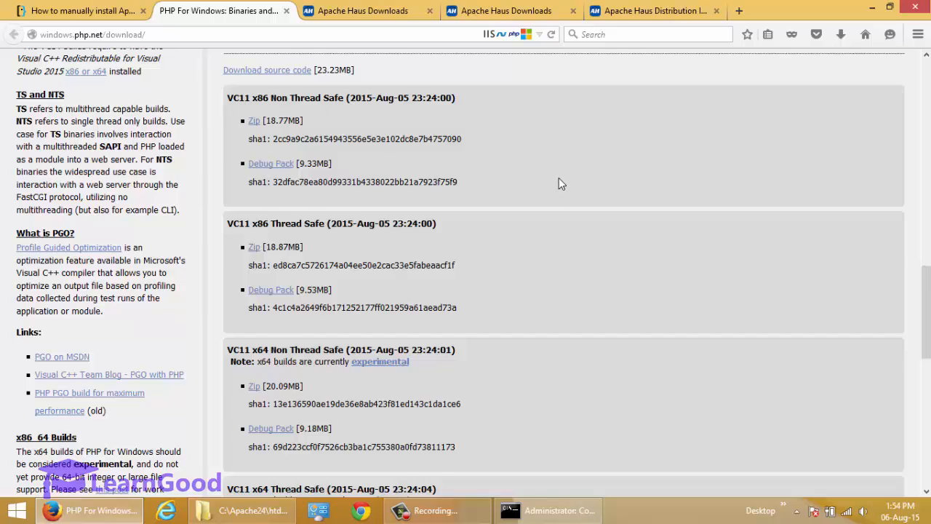
{"action": "scroll", "coordinate": [558, 183], "scroll_direction": "down", "scroll_amount": 2}
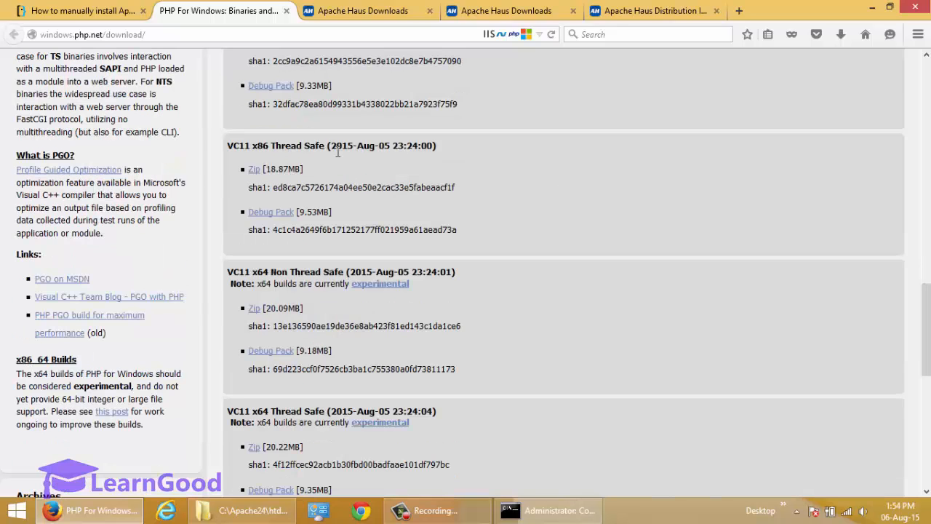
{"action": "double_click", "coordinate": [263, 146]}
{"action": "scroll", "coordinate": [719, 323], "scroll_direction": "down", "scroll_amount": 4}
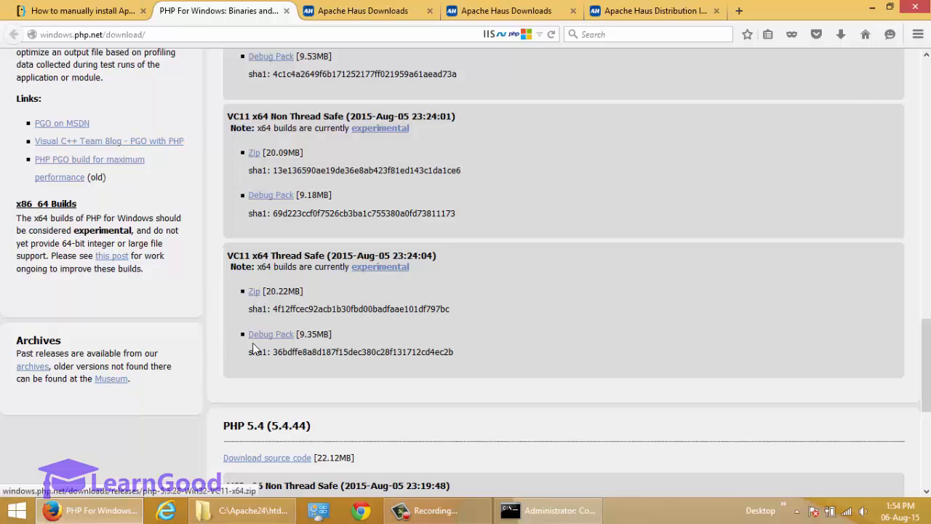
{"action": "left_click", "coordinate": [249, 508]}
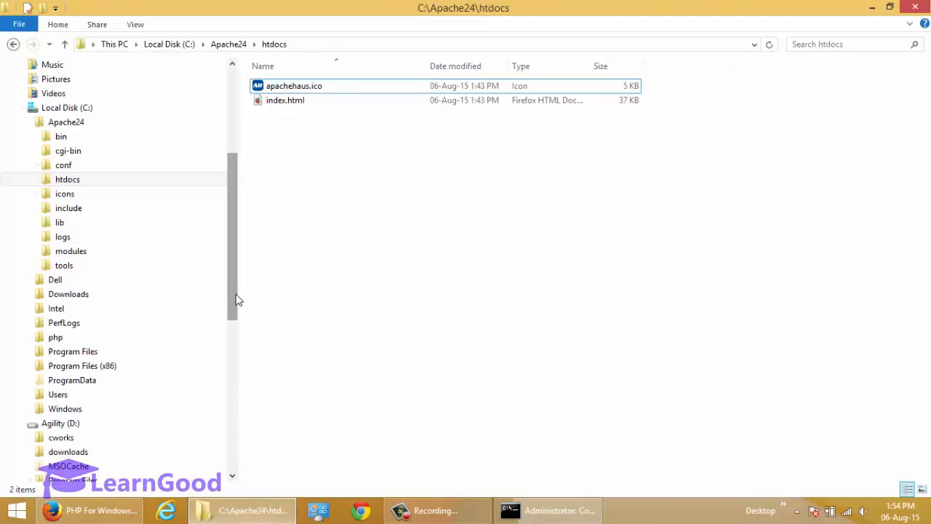
Step: Locate the PHP zip in the Temp folder on drive D and preview its contents
{"action": "left_click_drag", "start_coordinate": [234, 301], "coordinate": [231, 346]}
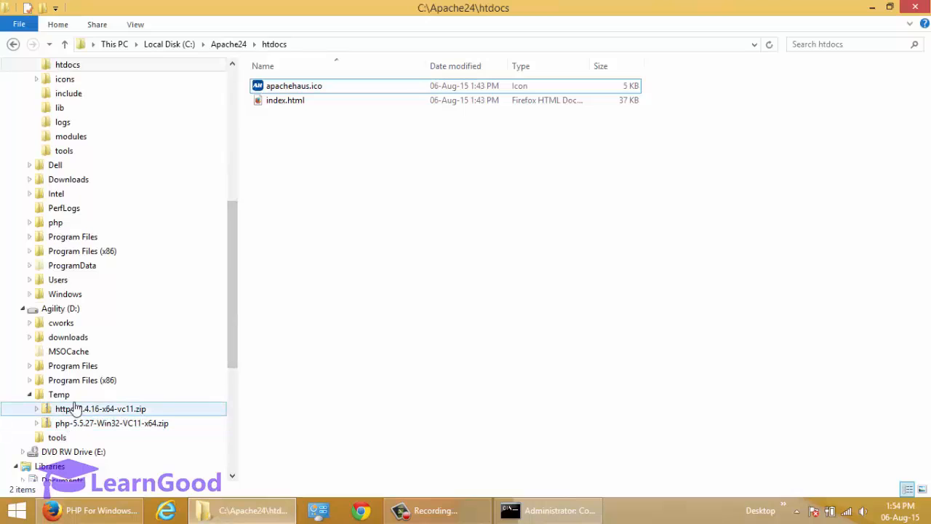
{"action": "left_click", "coordinate": [62, 394]}
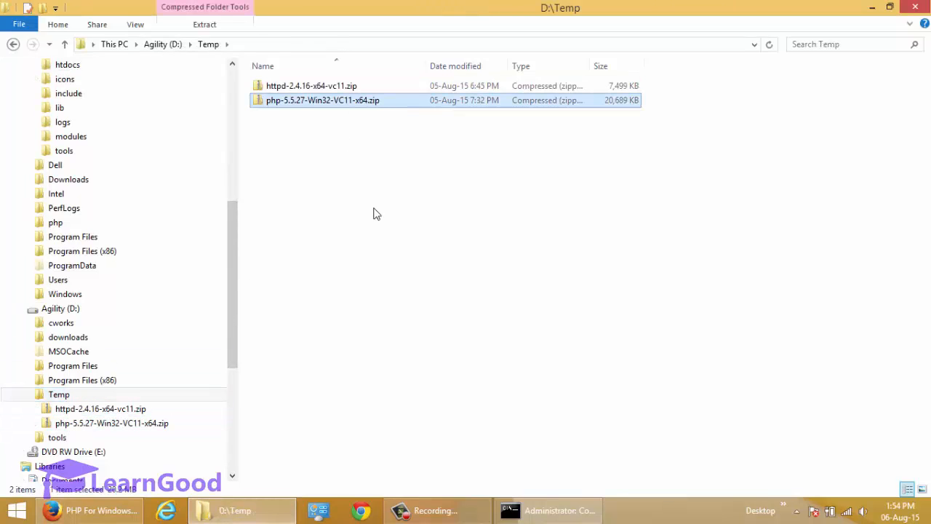
{"action": "double_click", "coordinate": [317, 101]}
{"action": "left_click", "coordinate": [59, 395]}
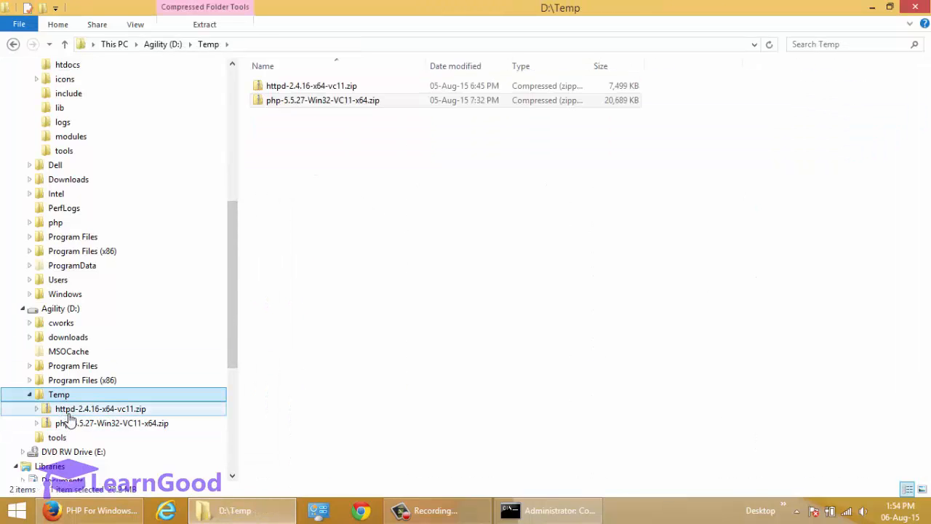
{"action": "left_click", "coordinate": [73, 424]}
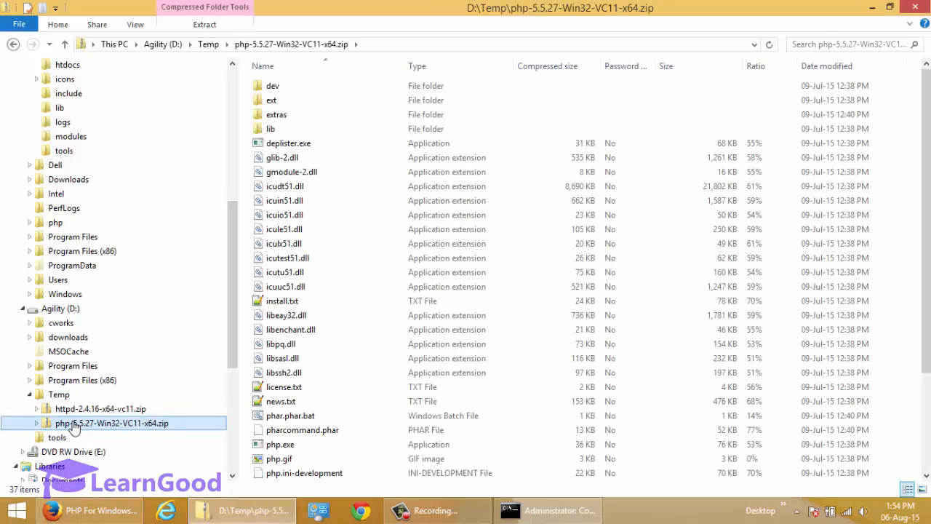
Step: Extract the PHP zip with WinRAR into c:\php
{"action": "right_click", "coordinate": [73, 423]}
{"action": "left_click", "coordinate": [134, 229]}
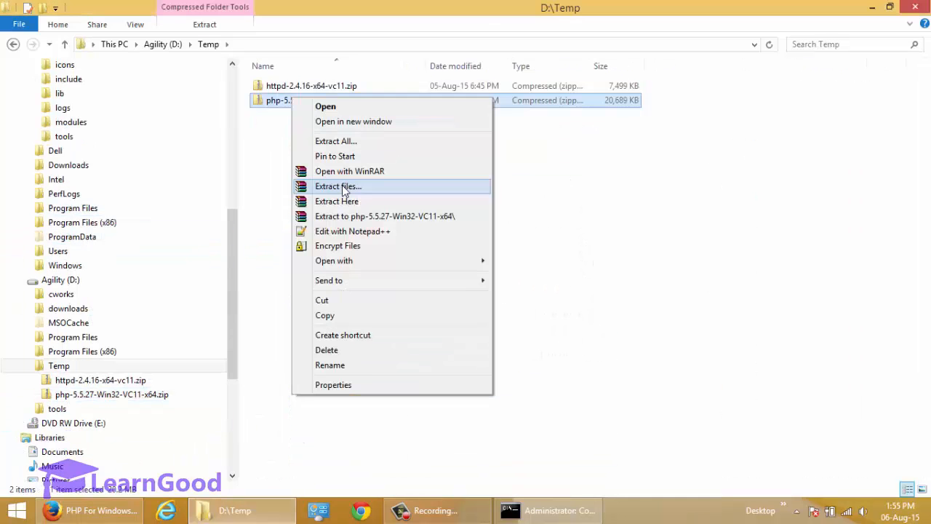
{"action": "left_click", "coordinate": [345, 187]}
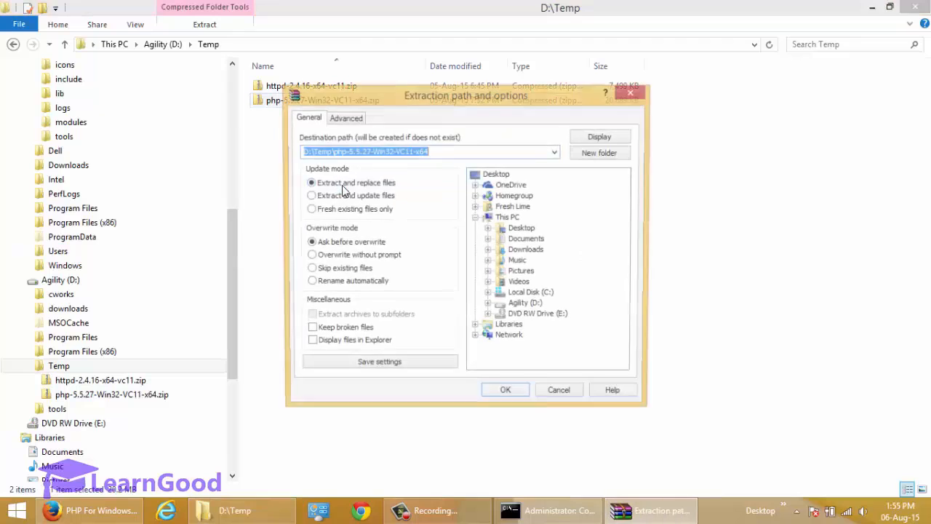
{"action": "type", "text": "c:"}
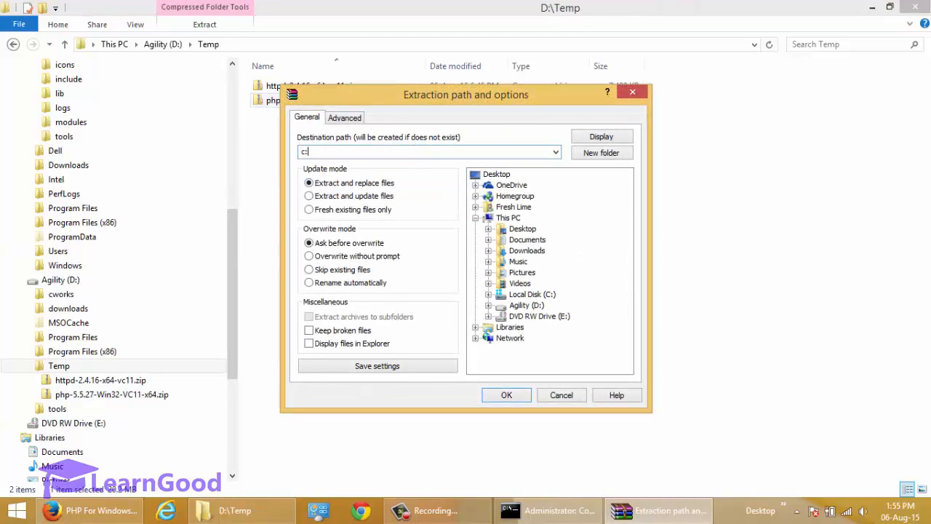
{"action": "type", "text": "\\php"}
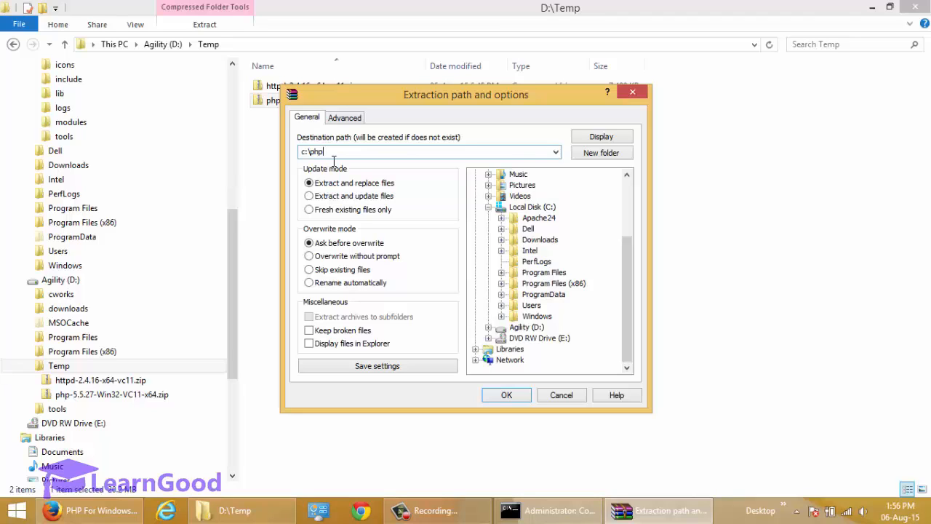
{"action": "left_click", "coordinate": [501, 395]}
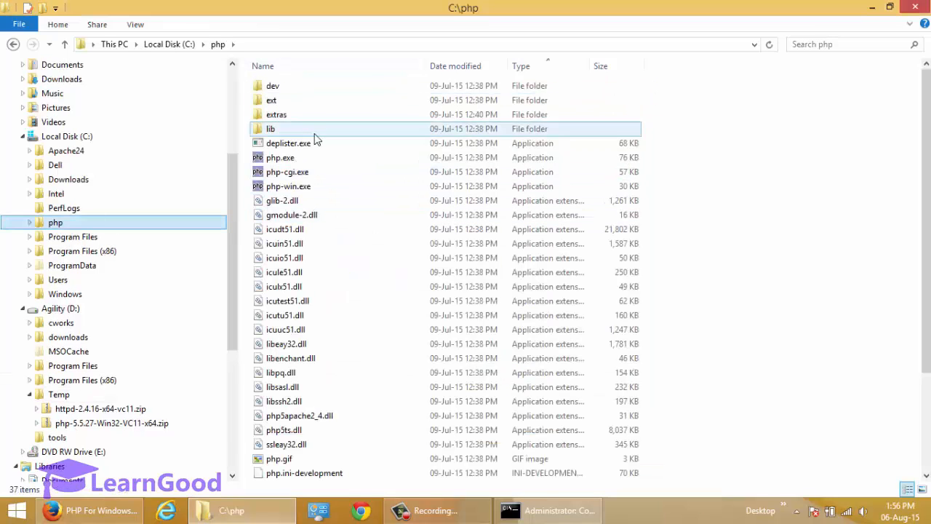
Step: Rename php.ini-development in C:\php to php.ini, leaving php.ini-production untouched
{"action": "left_click_drag", "start_coordinate": [926, 218], "coordinate": [926, 250]}
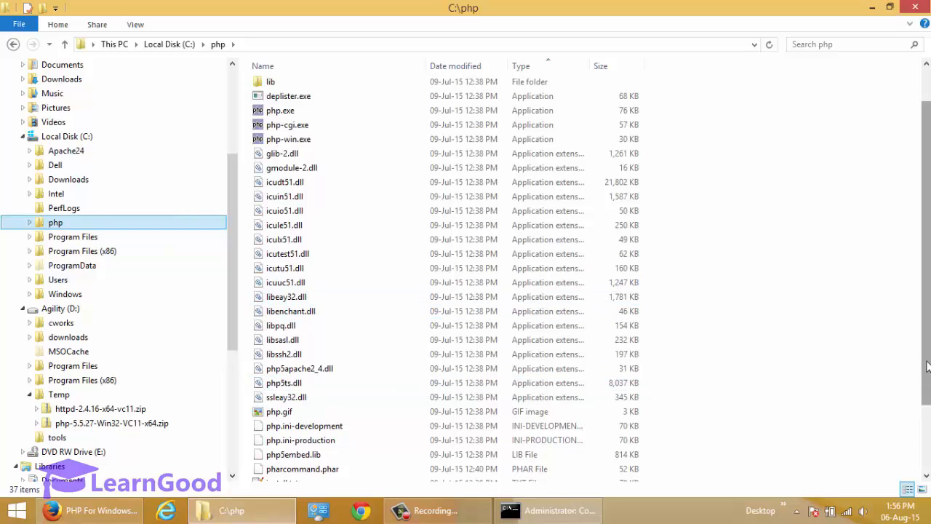
{"action": "left_click_drag", "start_coordinate": [926, 368], "coordinate": [924, 455]}
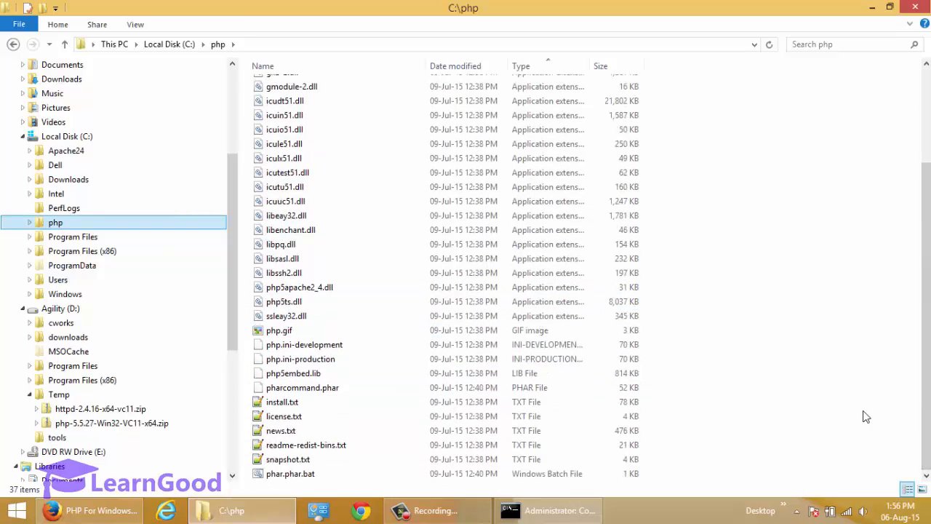
{"action": "left_click", "coordinate": [272, 351]}
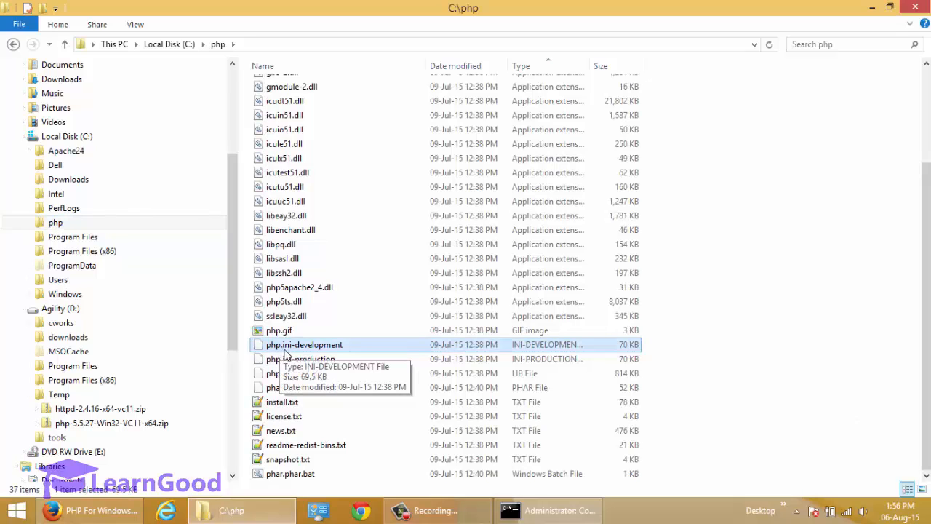
{"action": "left_click", "coordinate": [287, 360]}
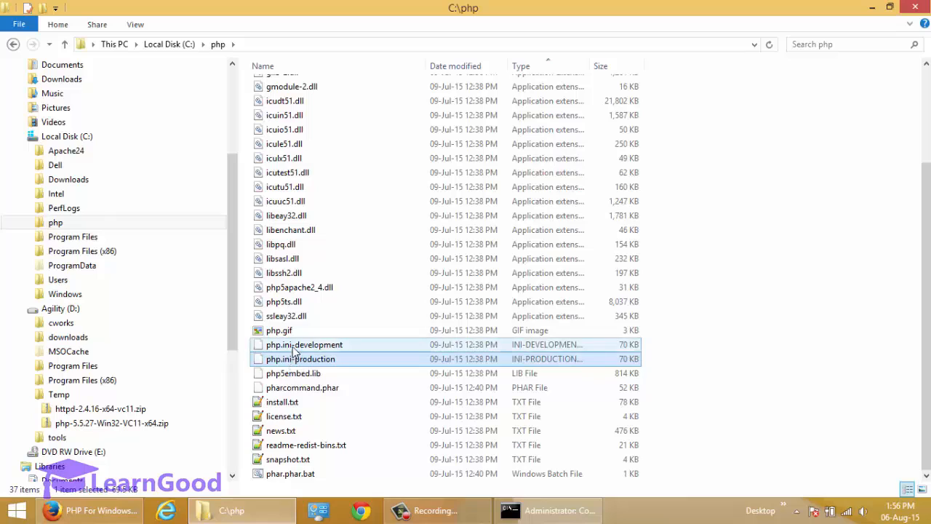
{"action": "left_click", "coordinate": [297, 348]}
{"action": "left_click", "coordinate": [297, 360], "text": "ctrl"}
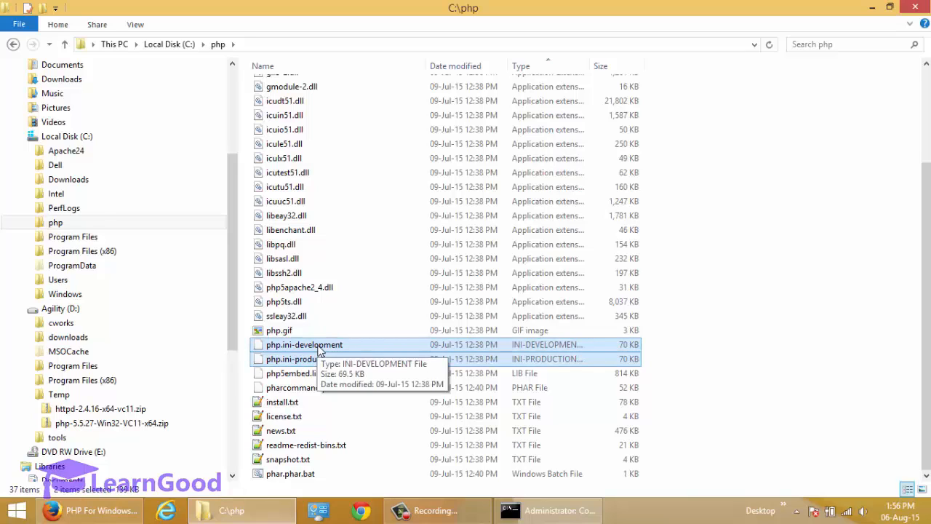
{"action": "left_click", "coordinate": [322, 359]}
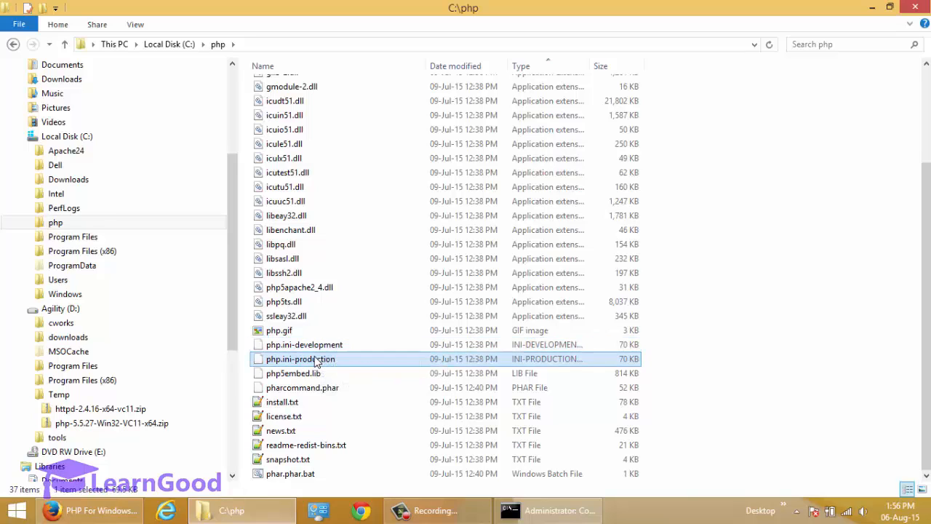
{"action": "left_click", "coordinate": [320, 348]}
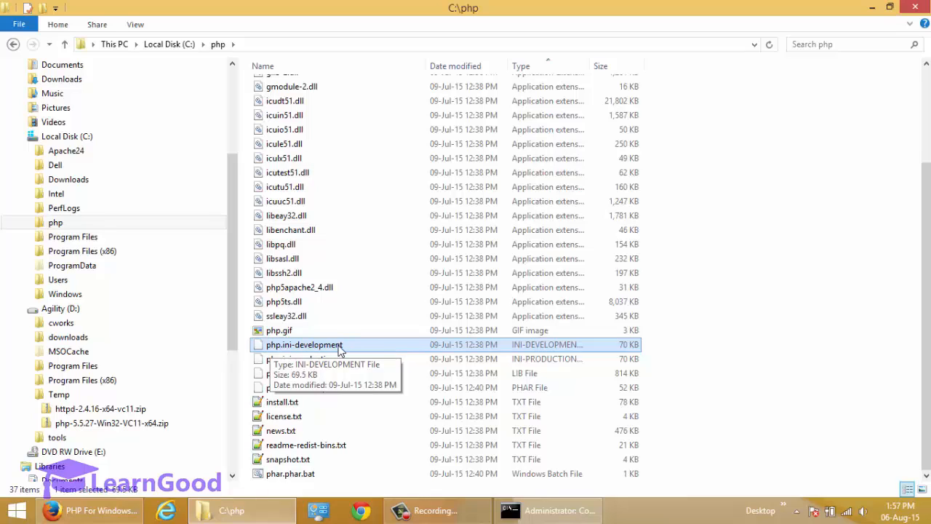
{"action": "key", "text": "F2"}
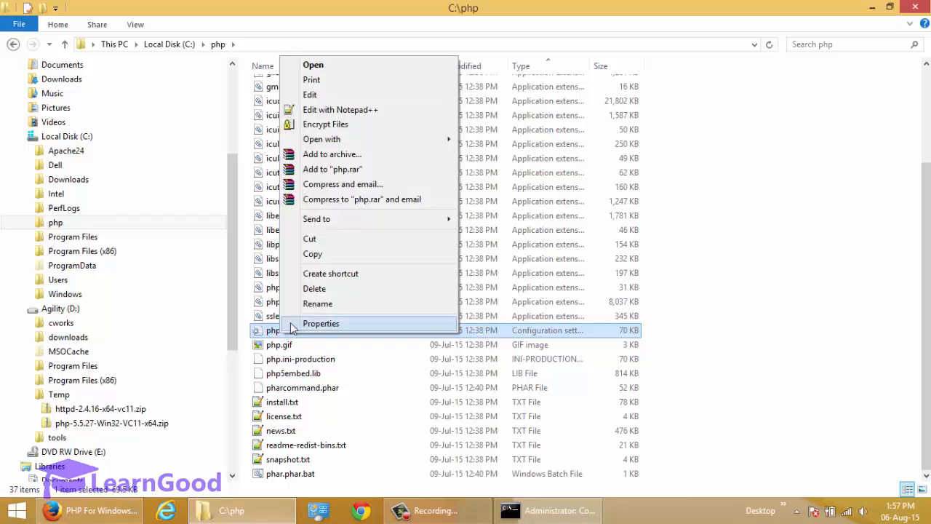
Step: Open php.ini with Edit with Notepad++ and read its introductory comments around lines 22–25
{"action": "left_click", "coordinate": [373, 117]}
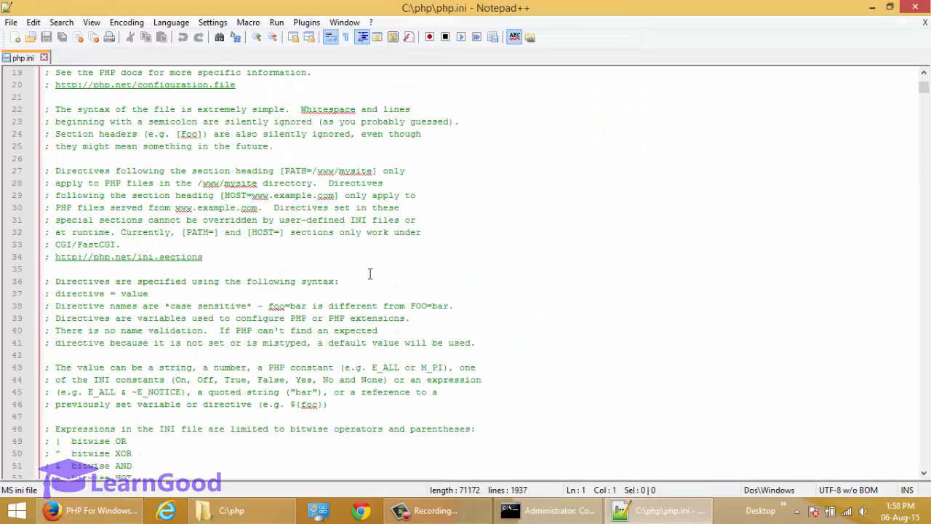
{"action": "scroll", "coordinate": [370, 273], "scroll_direction": "down", "scroll_amount": 1}
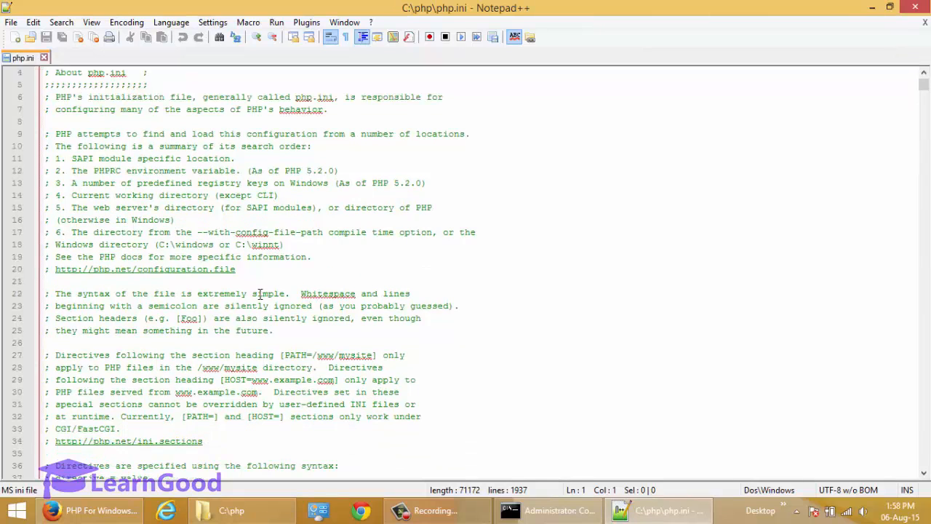
{"action": "left_click", "coordinate": [54, 298]}
{"action": "left_click_drag", "start_coordinate": [55, 300], "coordinate": [49, 300]}
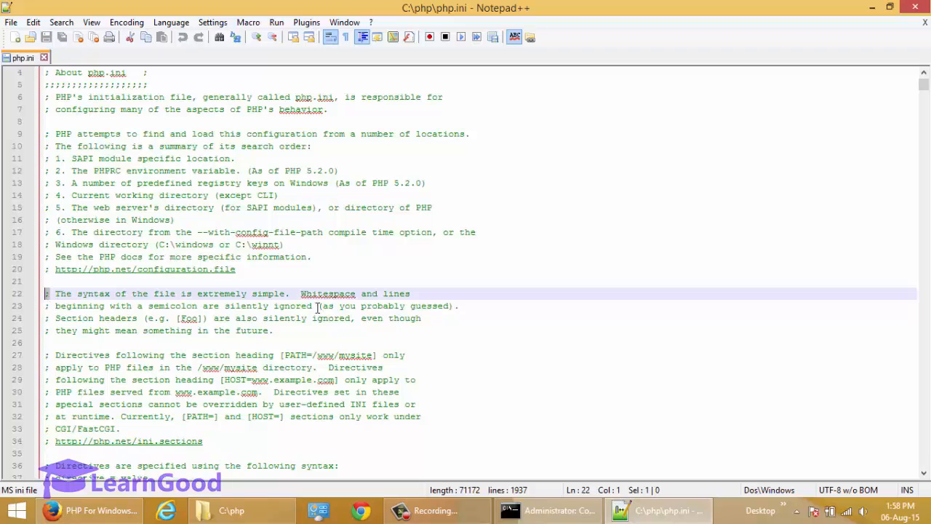
{"action": "left_click", "coordinate": [138, 294]}
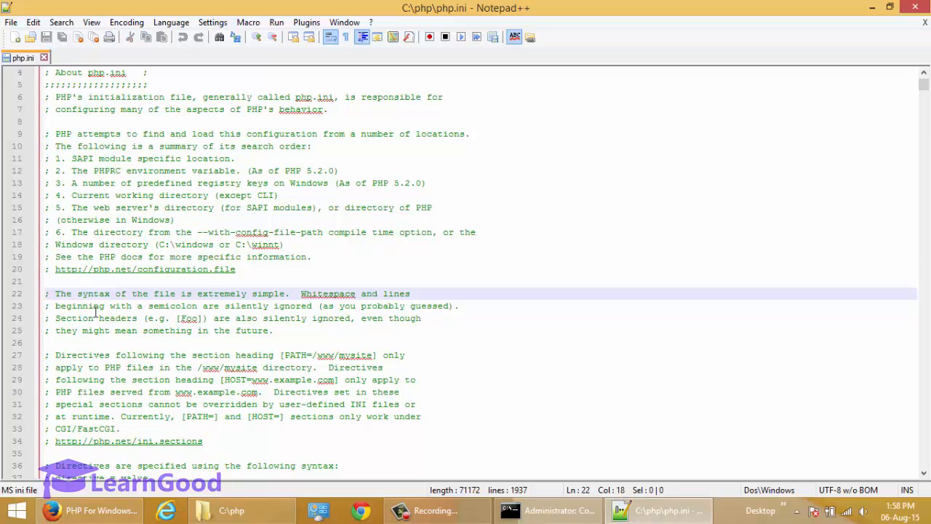
{"action": "left_click", "coordinate": [291, 334], "text": "shift"}
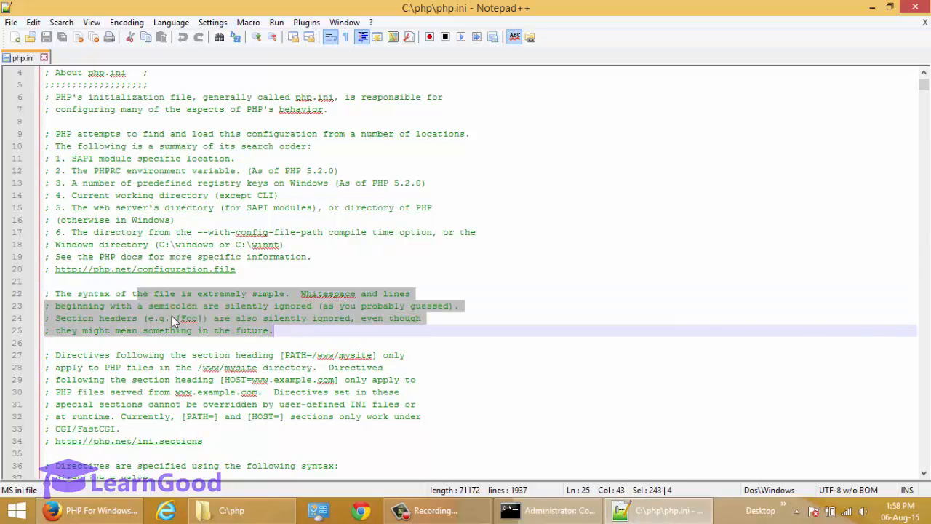
{"action": "left_click", "coordinate": [142, 306]}
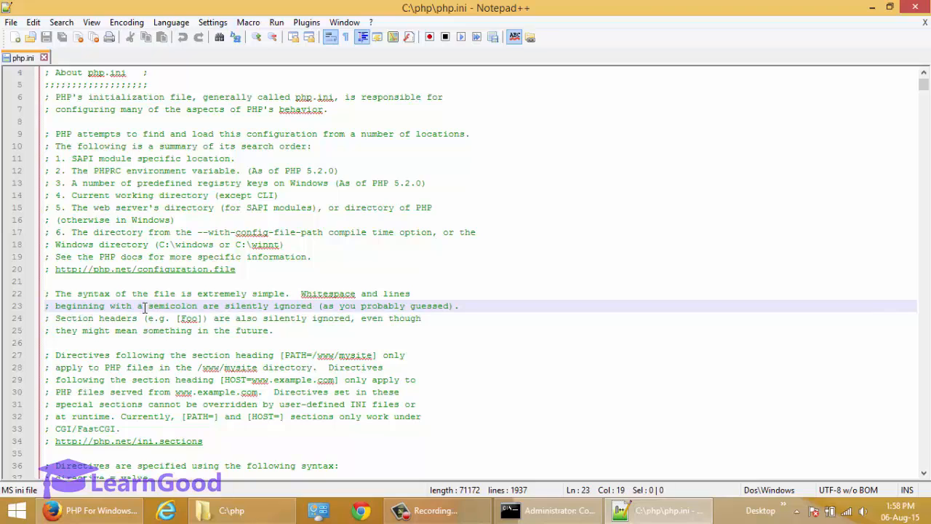
{"action": "scroll", "coordinate": [144, 308], "scroll_direction": "down", "scroll_amount": 12}
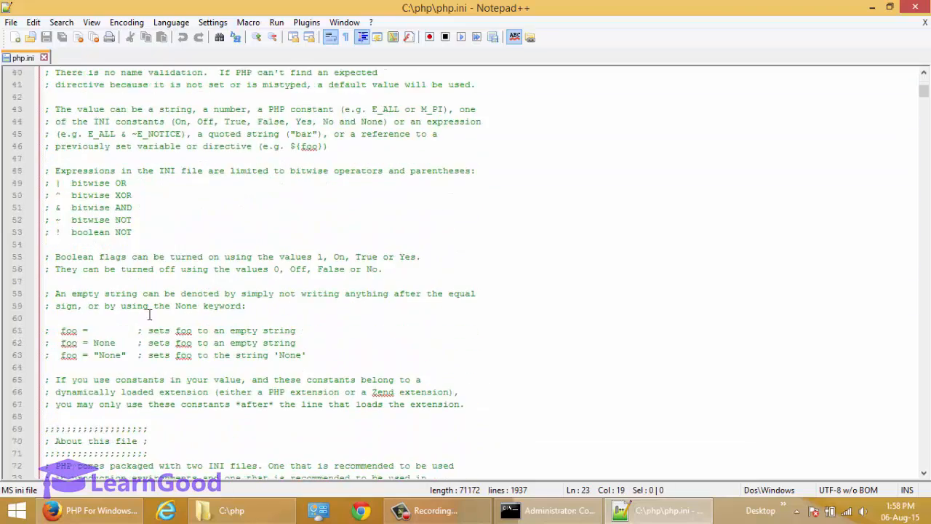
{"action": "scroll", "coordinate": [149, 315], "scroll_direction": "down", "scroll_amount": 12}
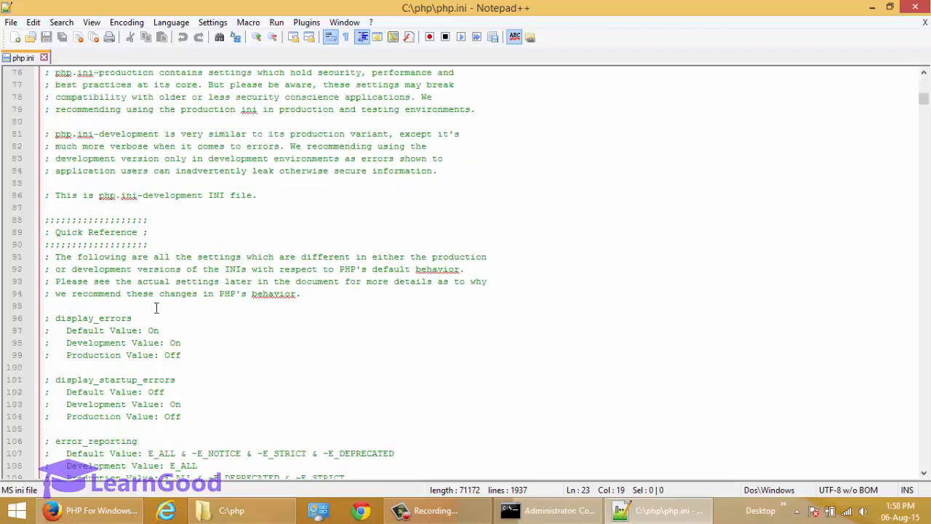
{"action": "scroll", "coordinate": [163, 301], "scroll_direction": "down", "scroll_amount": 3}
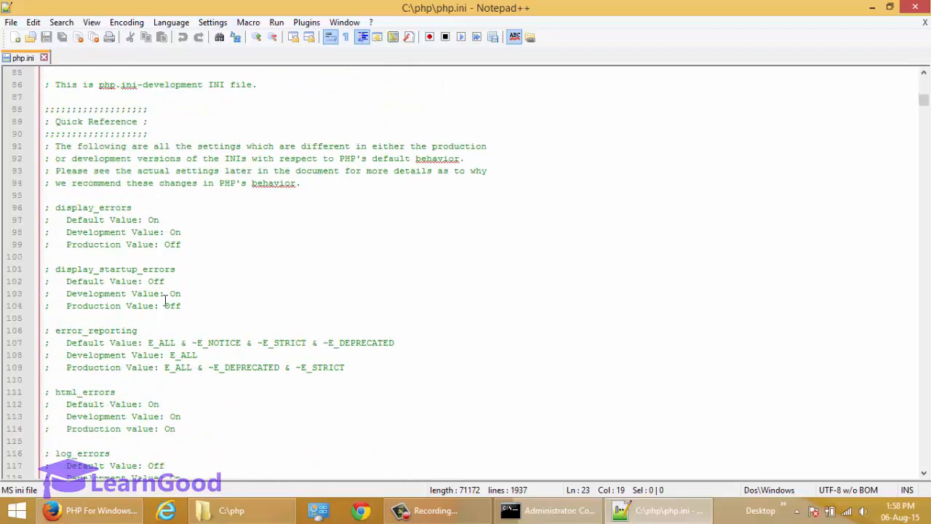
{"action": "scroll", "coordinate": [166, 299], "scroll_direction": "down", "scroll_amount": 3}
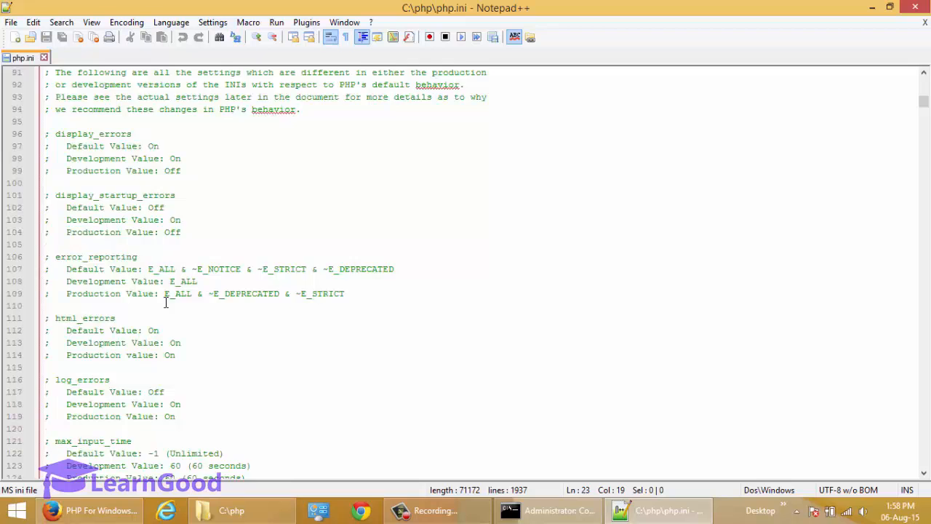
{"action": "left_click", "coordinate": [98, 515]}
Step: Find the extension_dir instruction in the Super User guide
{"action": "left_click", "coordinate": [76, 11]}
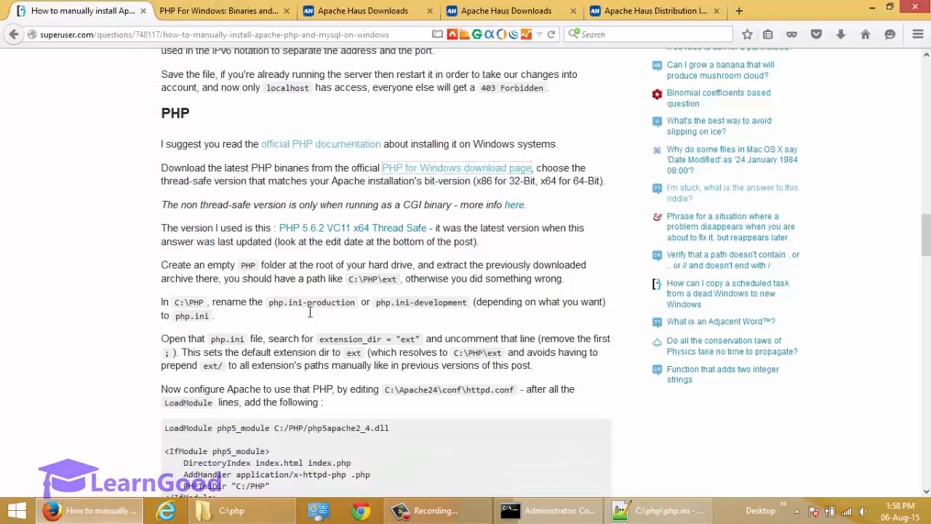
{"action": "scroll", "coordinate": [149, 301], "scroll_direction": "down", "scroll_amount": 3}
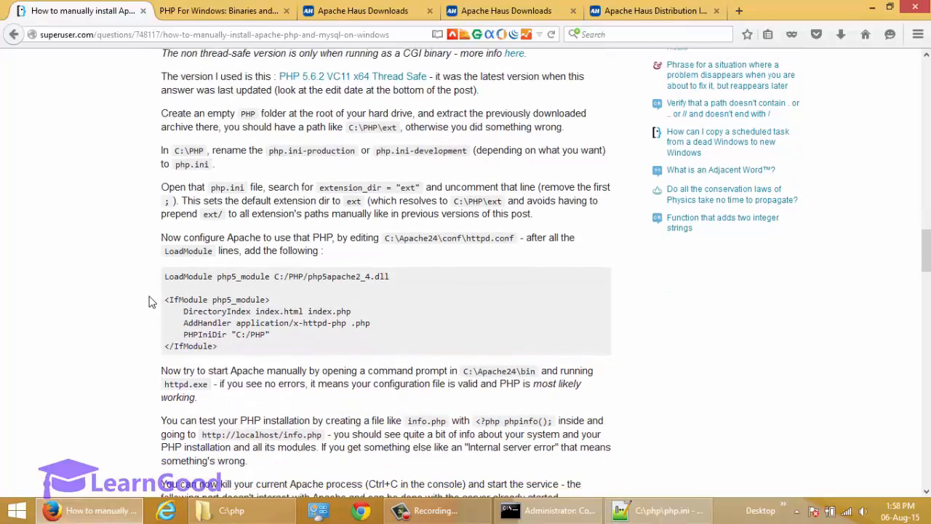
{"action": "scroll", "coordinate": [149, 301], "scroll_direction": "up", "scroll_amount": 3}
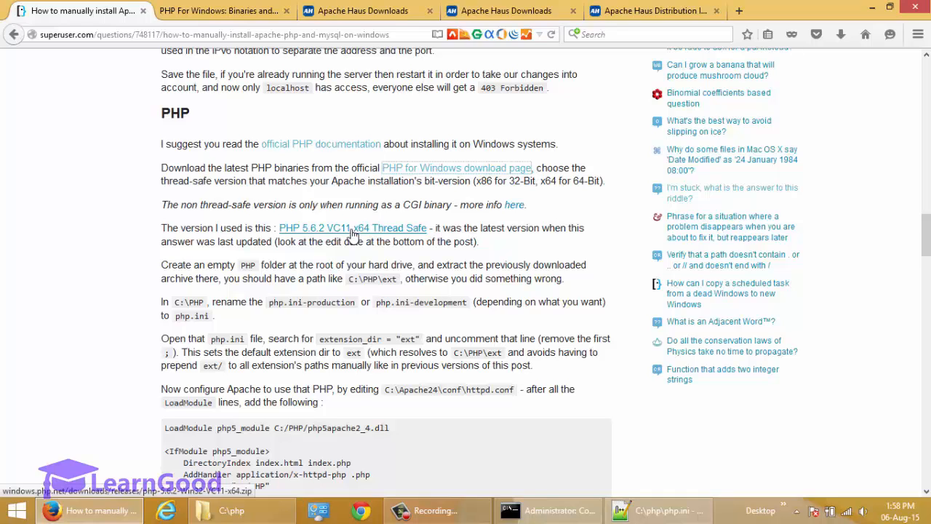
{"action": "double_click", "coordinate": [180, 209]}
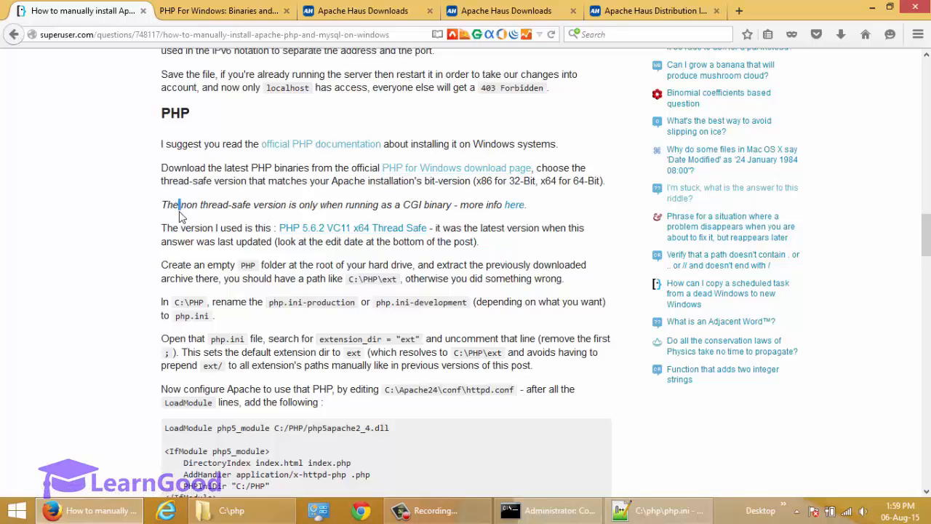
{"action": "left_click_drag", "start_coordinate": [232, 209], "coordinate": [237, 211]}
{"action": "left_click", "coordinate": [247, 235]}
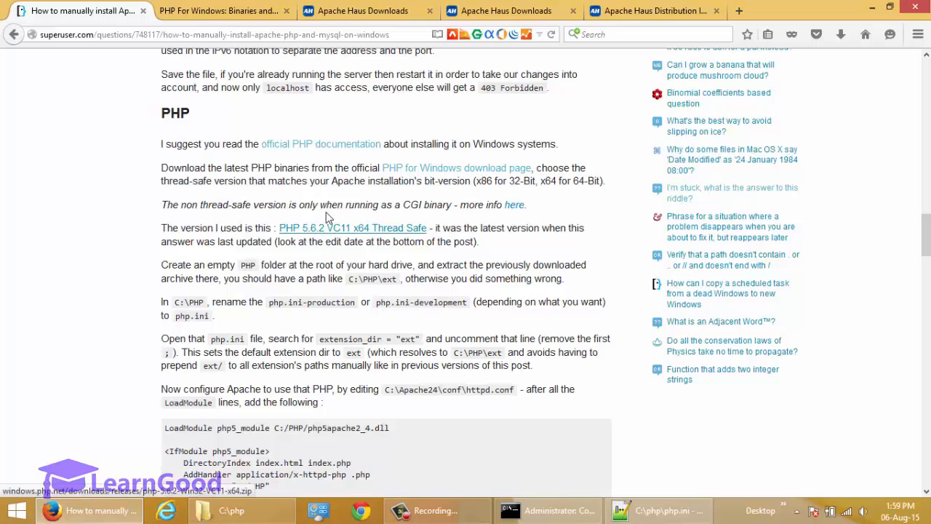
{"action": "scroll", "coordinate": [280, 248], "scroll_direction": "down", "scroll_amount": 4}
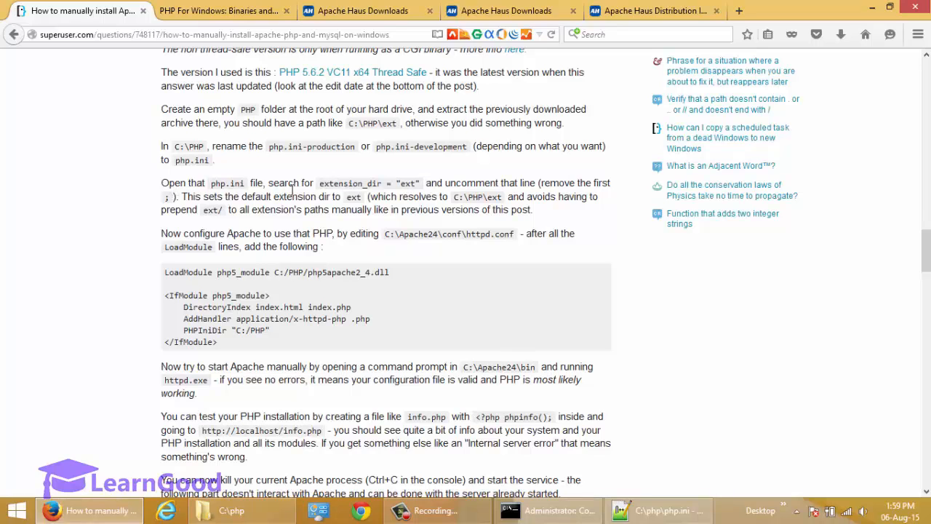
Step: Copy extension_dir from the guide and start a Find search in php.ini
{"action": "double_click", "coordinate": [337, 186]}
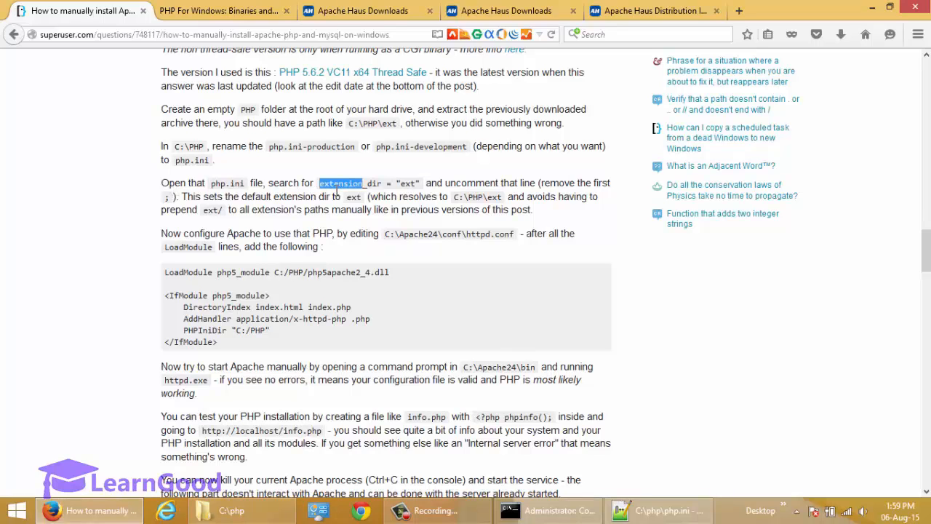
{"action": "left_click_drag", "start_coordinate": [387, 192], "coordinate": [384, 191]}
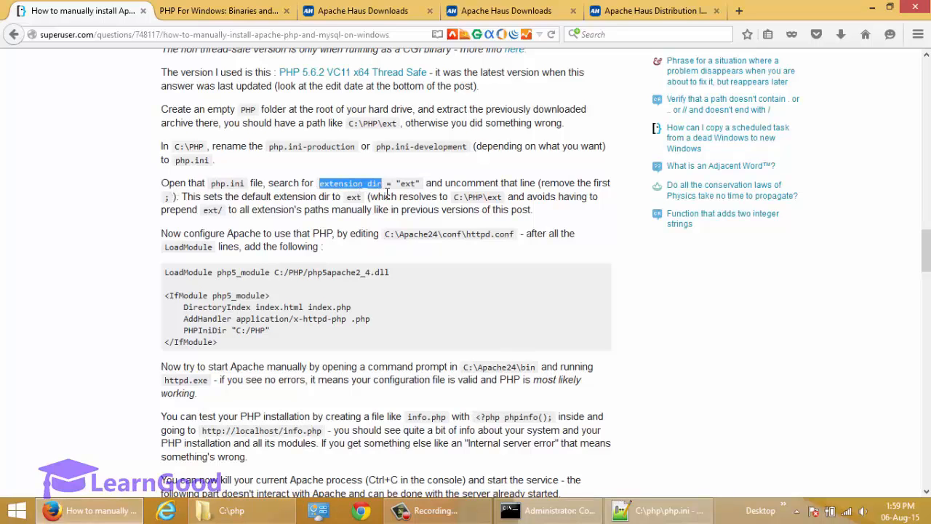
{"action": "right_click", "coordinate": [357, 184]}
{"action": "left_click", "coordinate": [382, 194]}
{"action": "key", "text": "alt+Tab"}
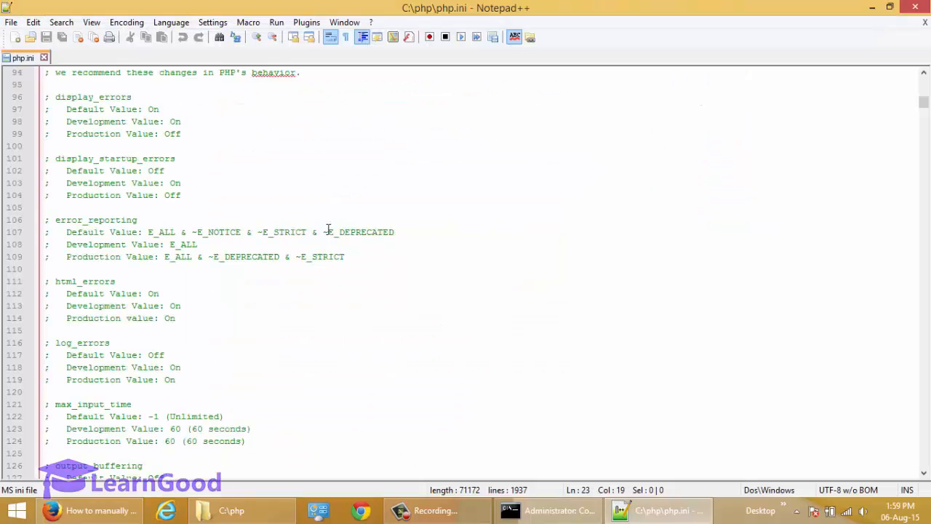
{"action": "key", "text": "ctrl+f"}
Step: Search php.ini for extension_dir and go to the start of line 718
{"action": "key", "text": "ctrl+v"}
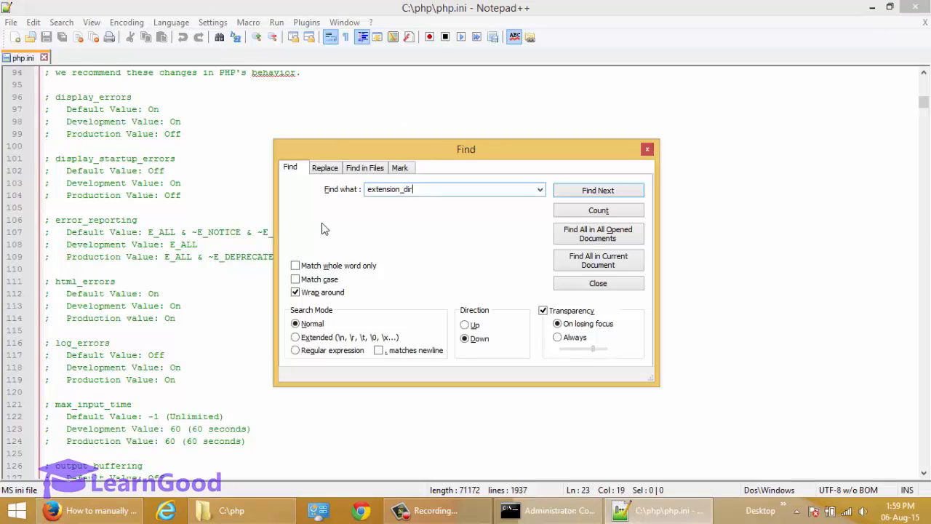
{"action": "key", "text": "Return"}
{"action": "key", "text": "Escape"}
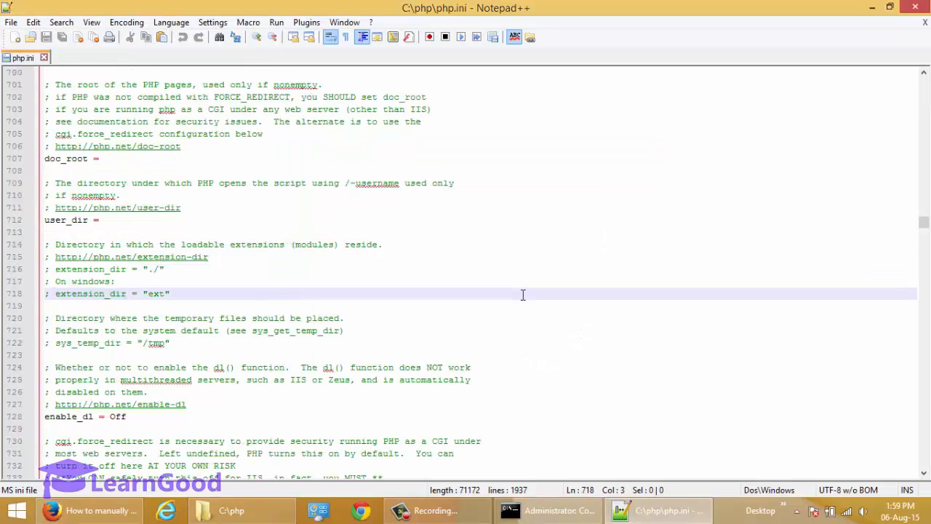
{"action": "key", "text": "Left"}
{"action": "key", "text": "Left"}
{"action": "key", "text": "Left"}
{"action": "key", "text": "Down"}
{"action": "key", "text": "Home"}
Step: Delete the leading semicolon so extension_dir = "ext" becomes active
{"action": "key", "text": "shift+End"}
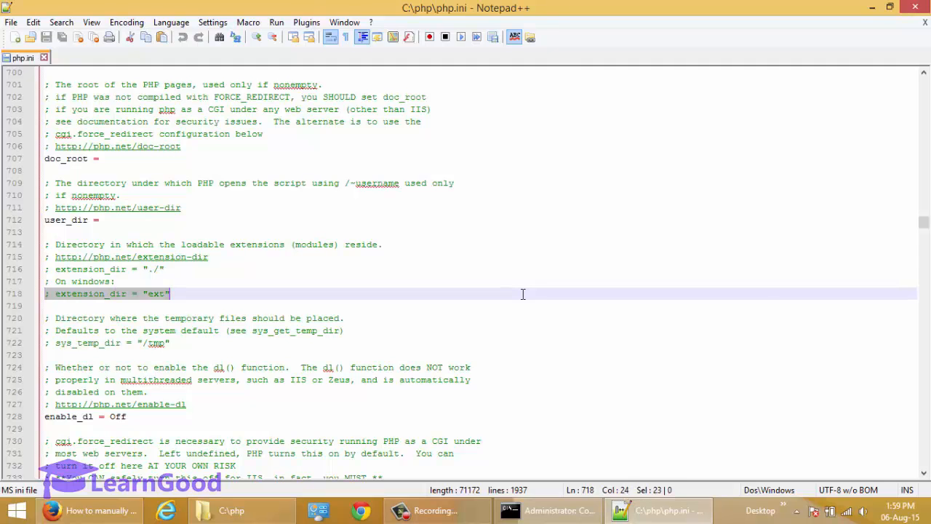
{"action": "key", "text": "Left"}
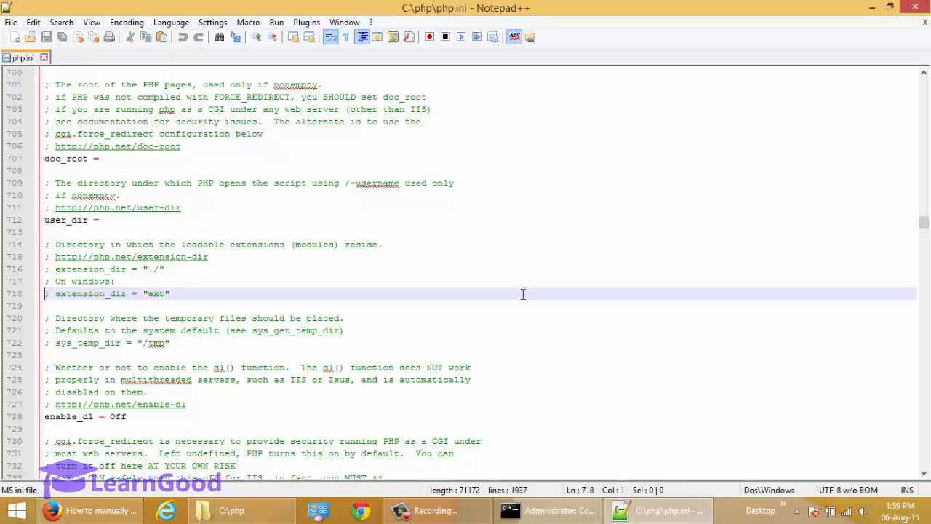
{"action": "key", "text": "Left"}
{"action": "key", "text": "Right"}
{"action": "key", "text": "shift+Right"}
{"action": "key", "text": "shift+Right"}
{"action": "key", "text": "Delete"}
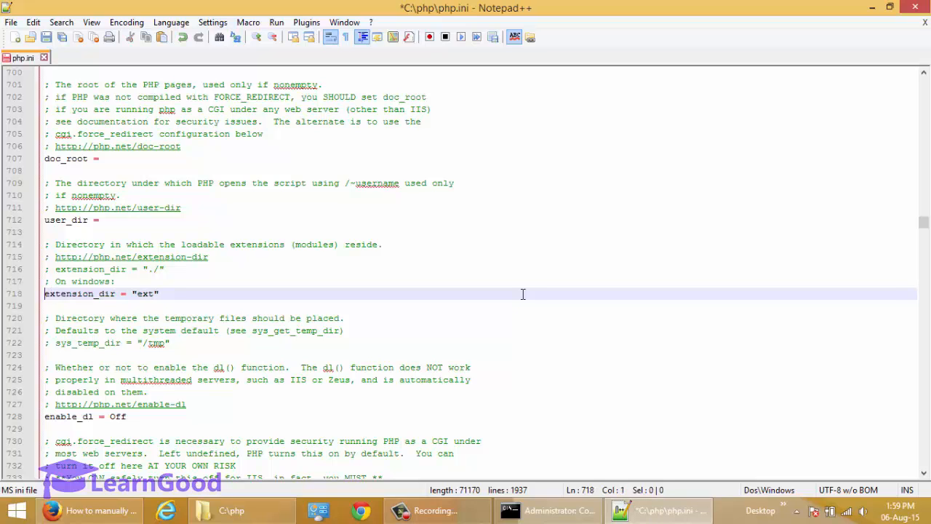
{"action": "key", "text": "shift+End"}
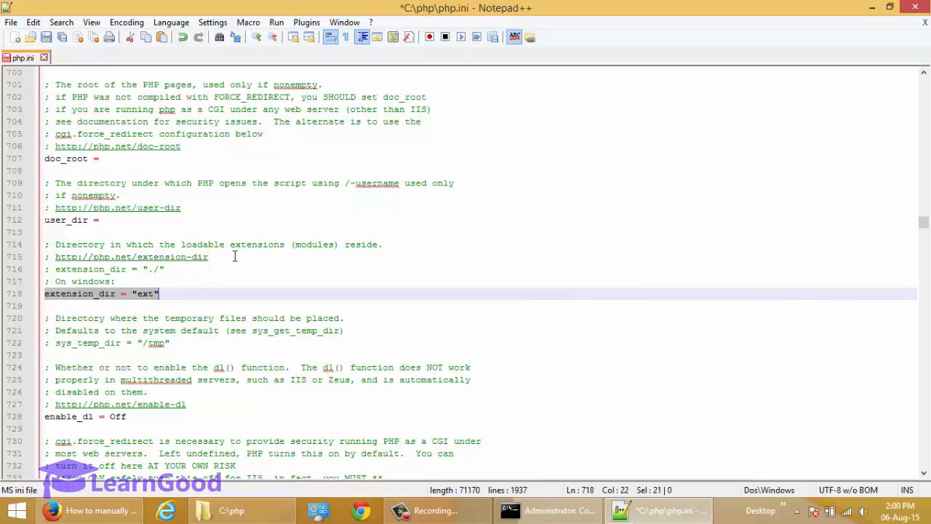
Step: Verify C:\php\ext holds the php_*.dll extension files, then go back to php.ini
{"action": "left_click", "coordinate": [145, 293]}
{"action": "left_click", "coordinate": [209, 512]}
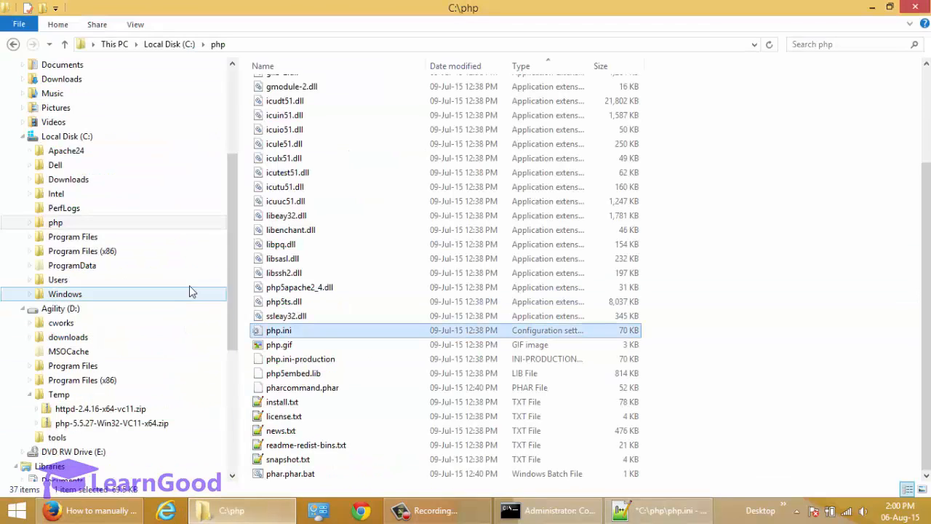
{"action": "left_click", "coordinate": [45, 224]}
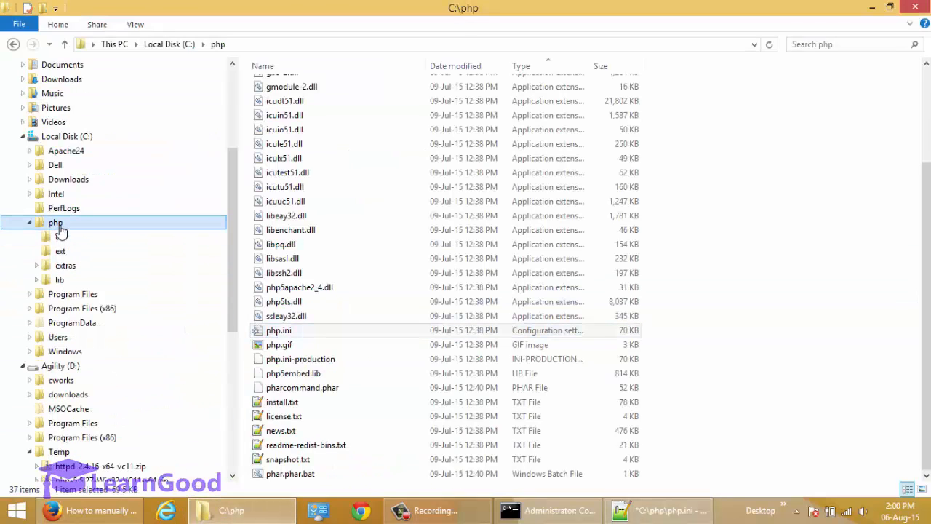
{"action": "left_click", "coordinate": [61, 253]}
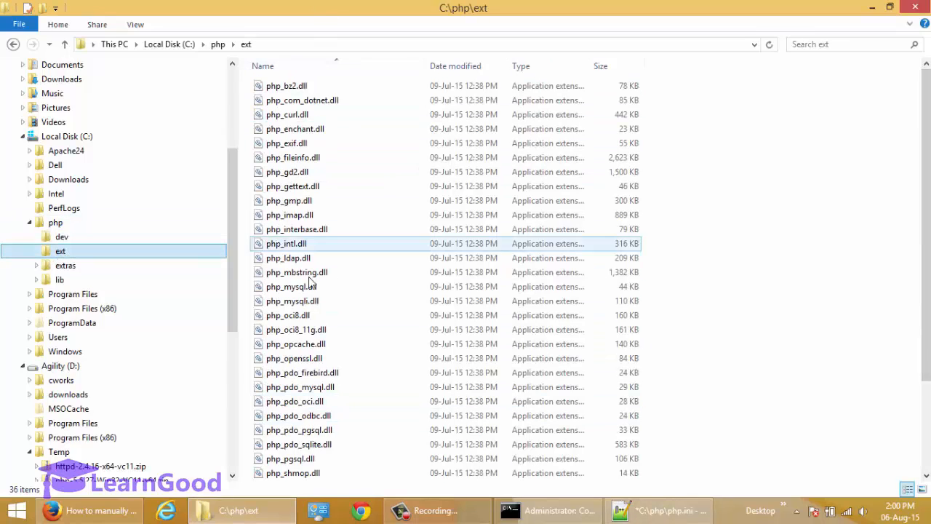
{"action": "left_click", "coordinate": [872, 7]}
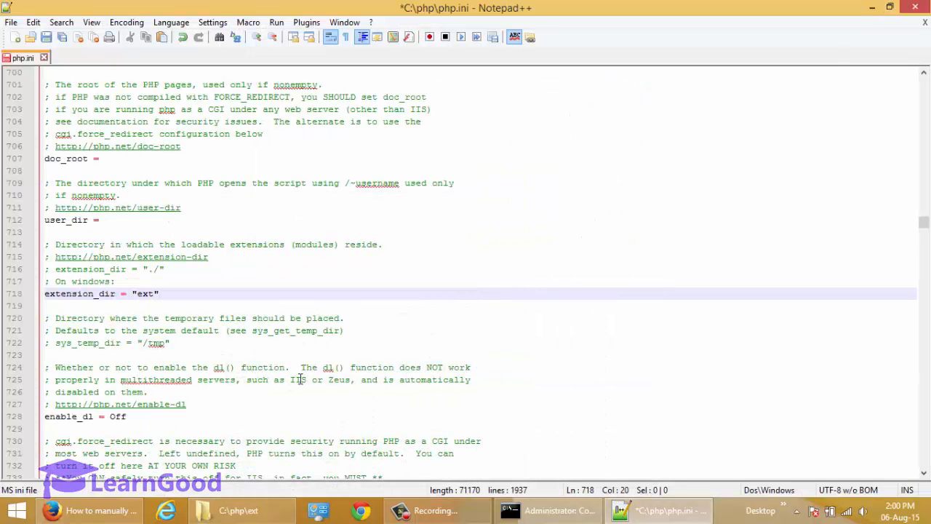
Step: Save php.ini with the active extension_dir = "ext" line
{"action": "left_click", "coordinate": [191, 296]}
{"action": "key", "text": "Left"}
{"action": "key", "text": "Left"}
{"action": "key", "text": "Left"}
{"action": "key", "text": "Left"}
{"action": "key", "text": "Left"}
{"action": "key", "text": "Left"}
{"action": "key", "text": "Left"}
{"action": "key", "text": "Left"}
{"action": "key", "text": "Left"}
{"action": "key", "text": "Left"}
{"action": "key", "text": "Left"}
{"action": "key", "text": "Left"}
{"action": "key", "text": "Left"}
{"action": "key", "text": "Left"}
{"action": "key", "text": "Left"}
{"action": "key", "text": "Left"}
{"action": "key", "text": "Left"}
{"action": "key", "text": "Left"}
{"action": "key", "text": "Left"}
{"action": "key", "text": "Left"}
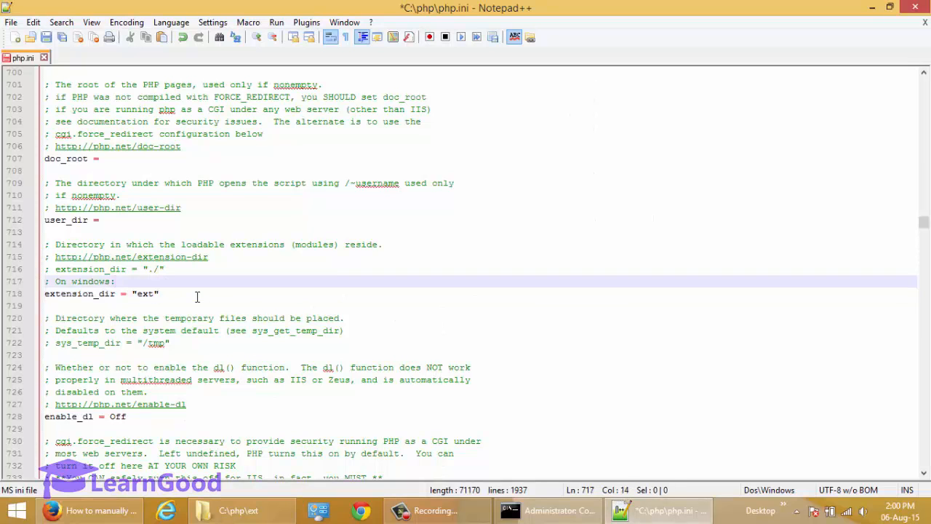
{"action": "key", "text": "Right"}
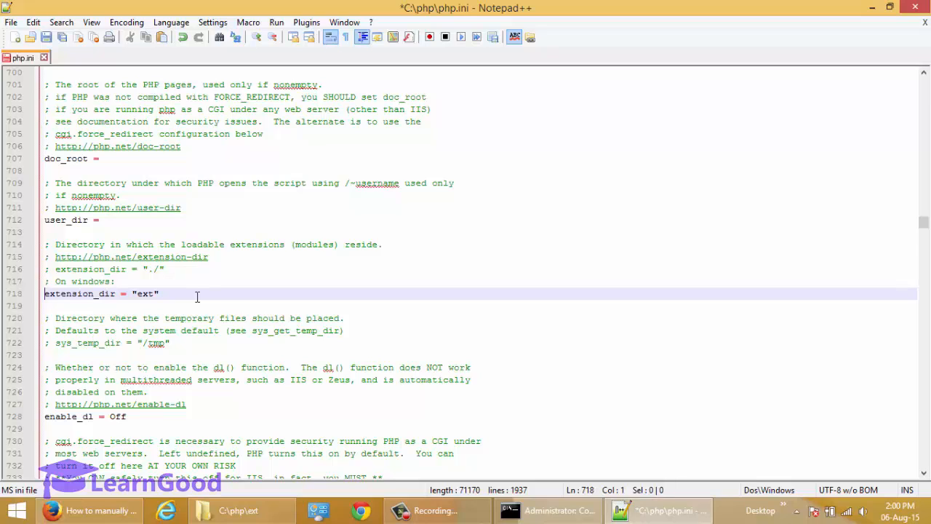
{"action": "double_click", "coordinate": [146, 294]}
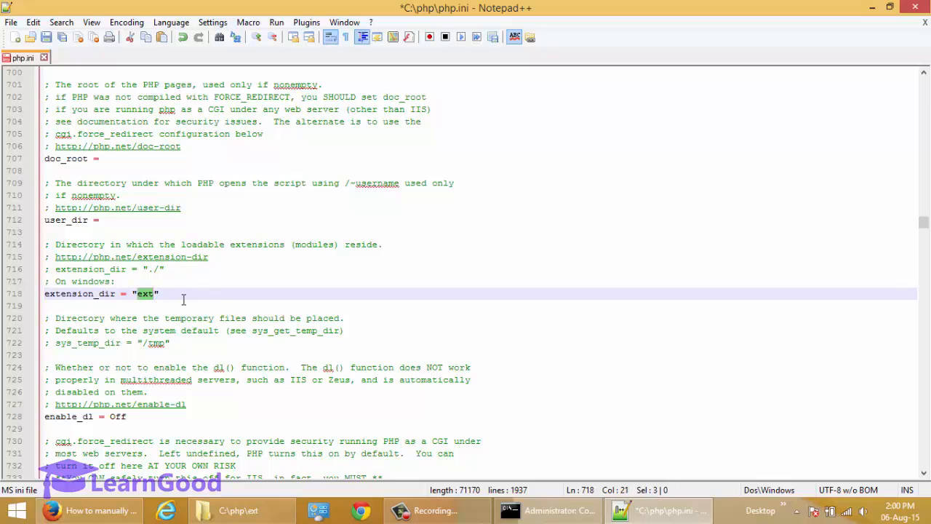
{"action": "left_click", "coordinate": [45, 40]}
Step: Review the surrounding php.ini settings, then return to the Super User guide's httpd.conf step
{"action": "key", "text": "alt+Tab"}
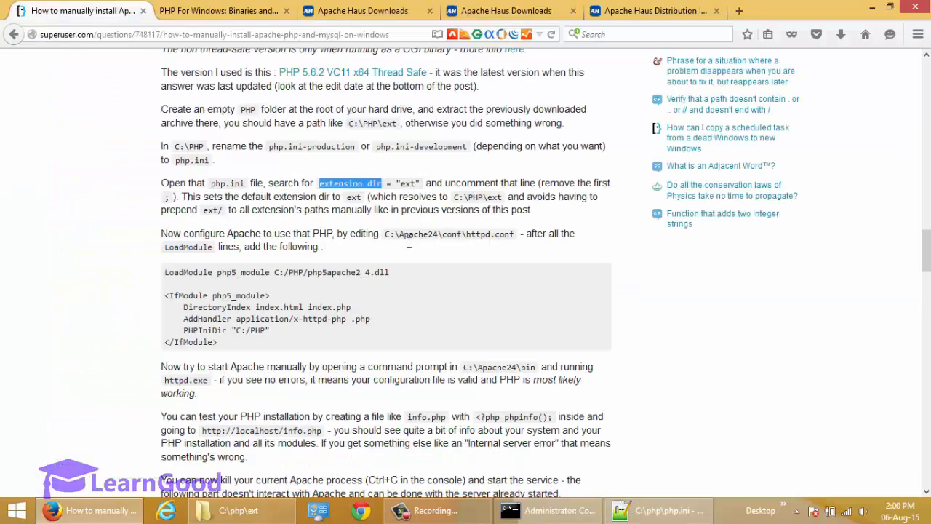
{"action": "key", "text": "alt+Tab"}
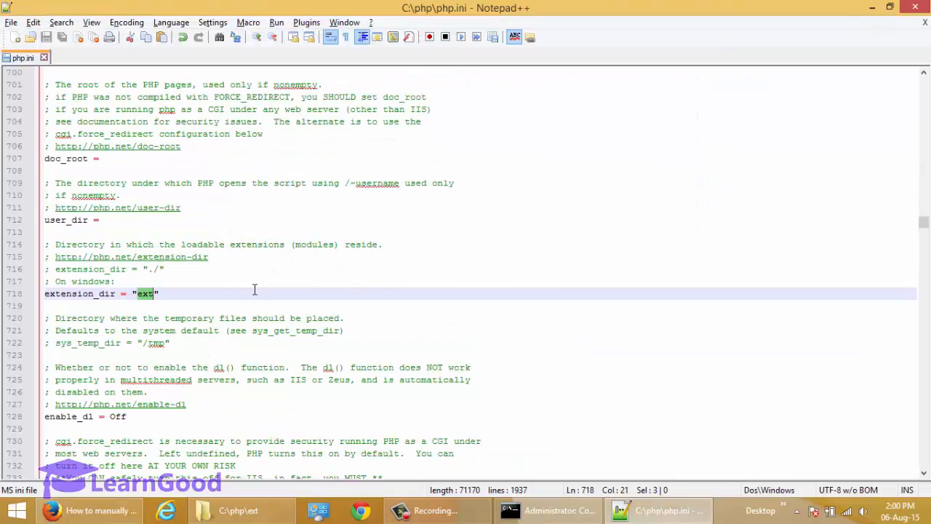
{"action": "left_click", "coordinate": [170, 305]}
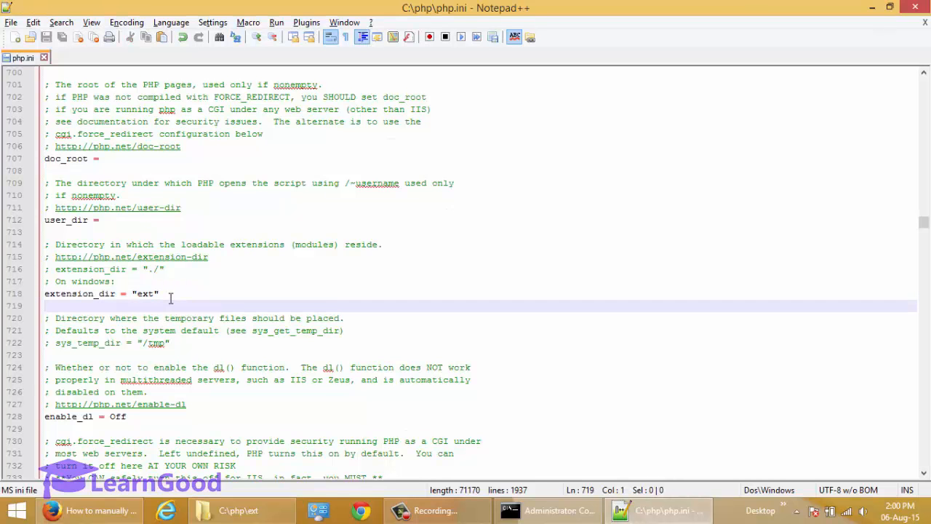
{"action": "scroll", "coordinate": [178, 290], "scroll_direction": "up", "scroll_amount": 6}
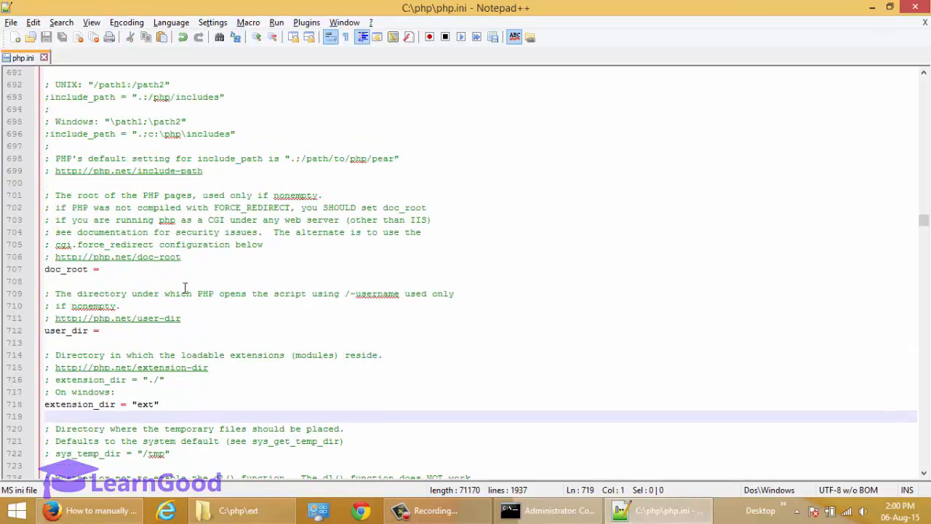
{"action": "scroll", "coordinate": [185, 288], "scroll_direction": "up", "scroll_amount": 7}
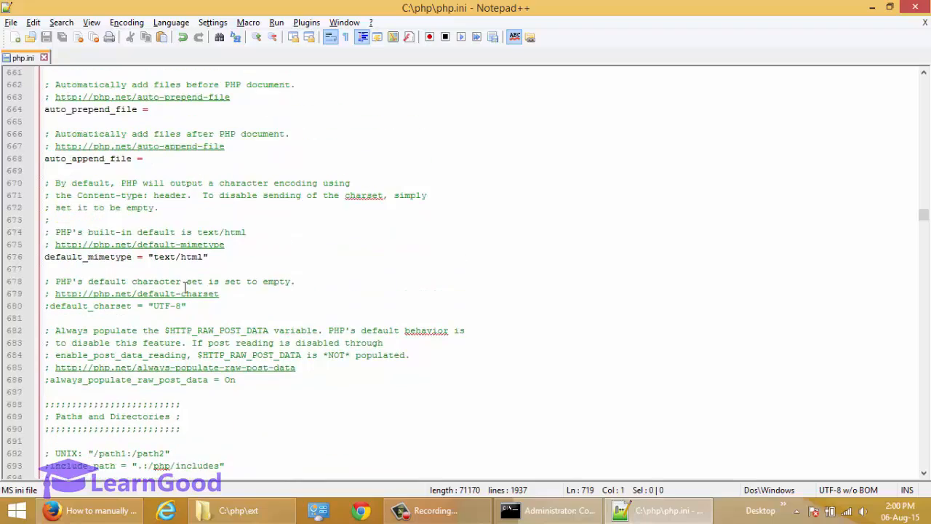
{"action": "scroll", "coordinate": [185, 288], "scroll_direction": "down", "scroll_amount": 15}
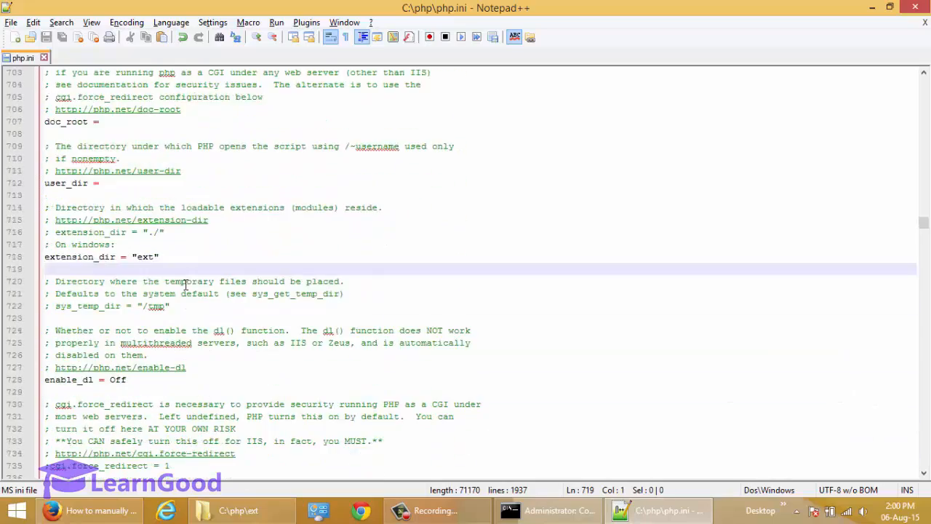
{"action": "scroll", "coordinate": [184, 285], "scroll_direction": "down", "scroll_amount": 13}
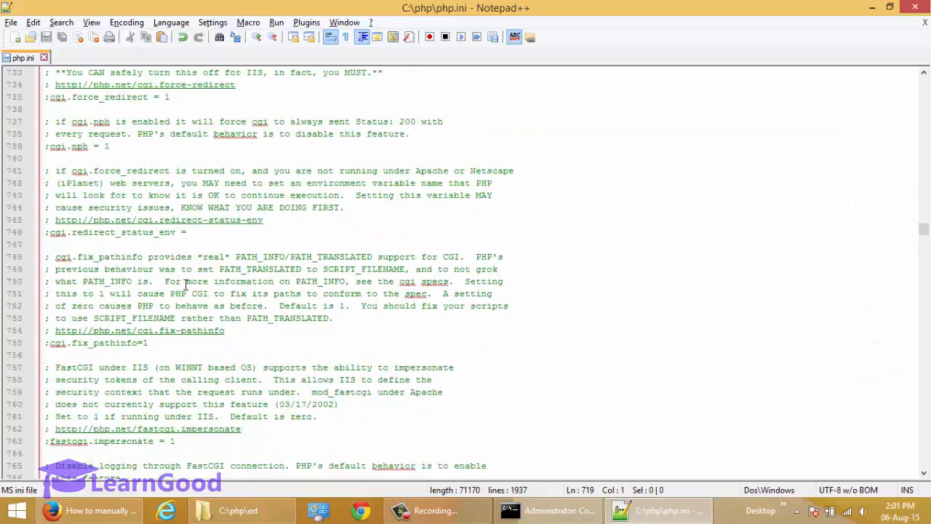
{"action": "scroll", "coordinate": [185, 285], "scroll_direction": "down", "scroll_amount": 7}
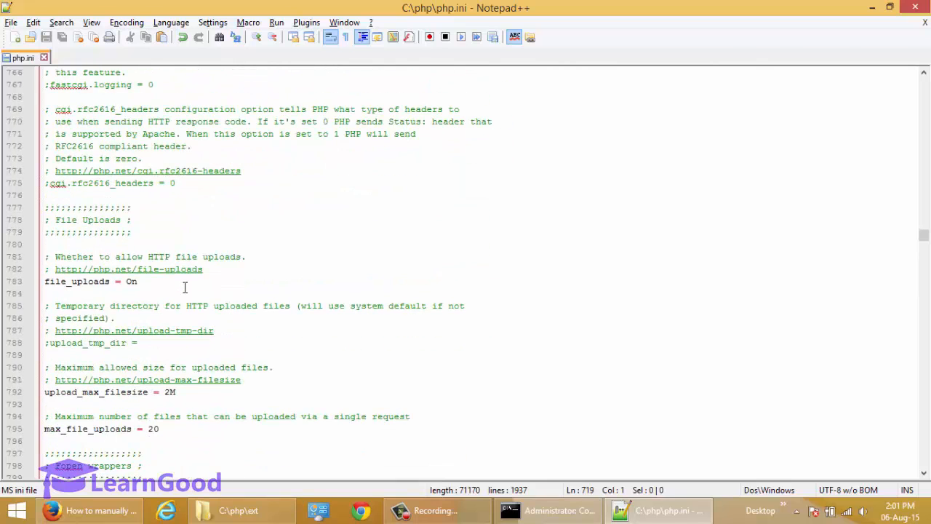
{"action": "key", "text": "alt+Tab"}
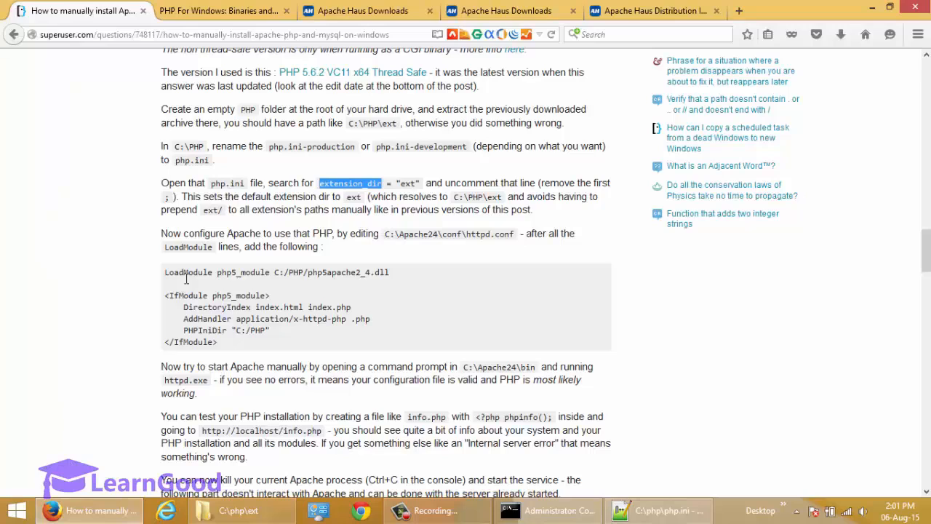
Step: Read the guide's httpd.conf LoadModule instructions in Firefox, then return to the C:\php\ext folder window
{"action": "double_click", "coordinate": [261, 239]}
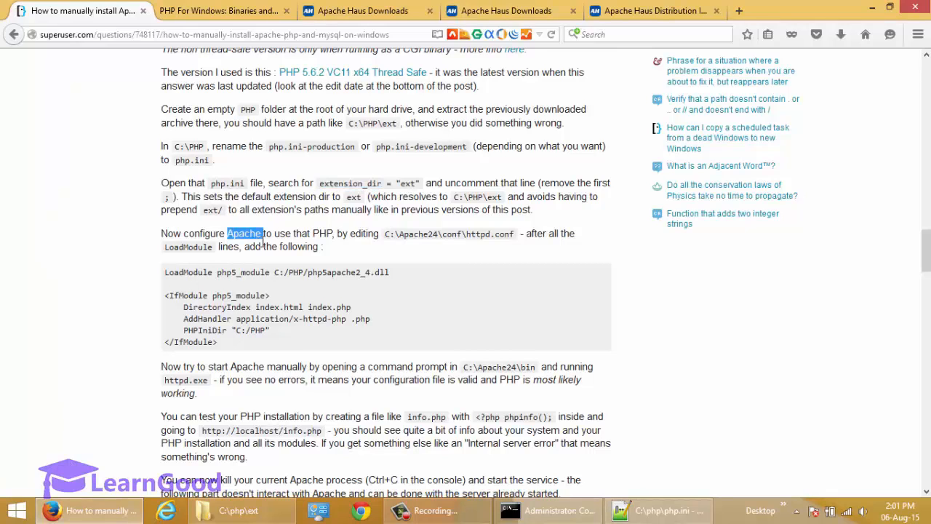
{"action": "left_click", "coordinate": [261, 282]}
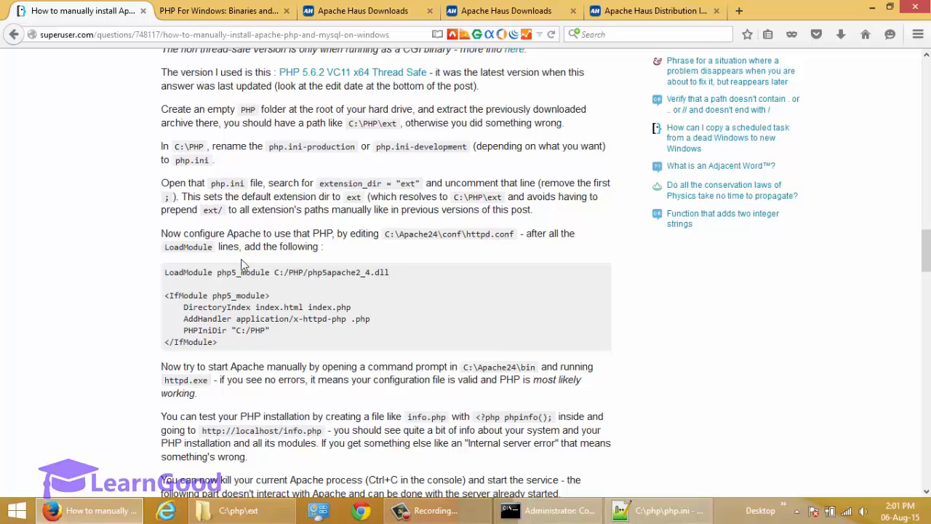
{"action": "scroll", "coordinate": [296, 269], "scroll_direction": "down", "scroll_amount": 1}
{"action": "scroll", "coordinate": [296, 269], "scroll_direction": "down", "scroll_amount": 3}
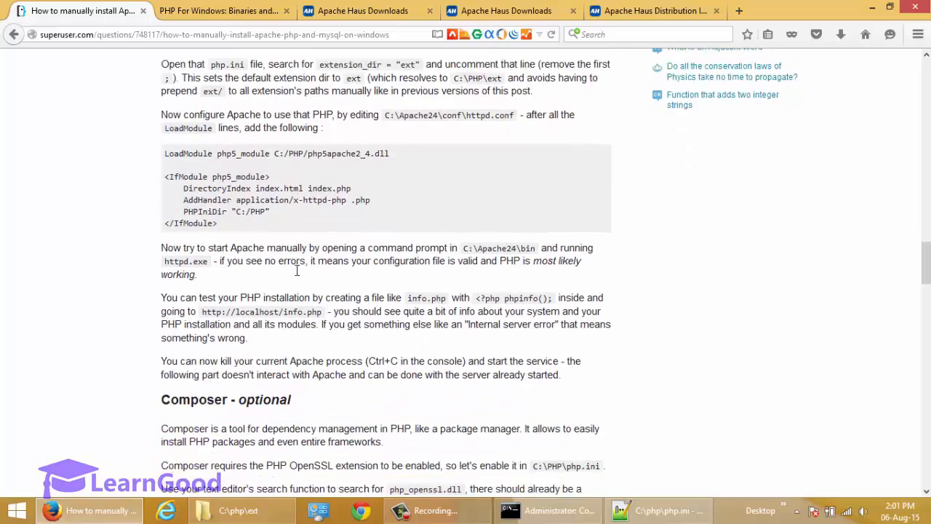
{"action": "scroll", "coordinate": [432, 194], "scroll_direction": "up", "scroll_amount": 2}
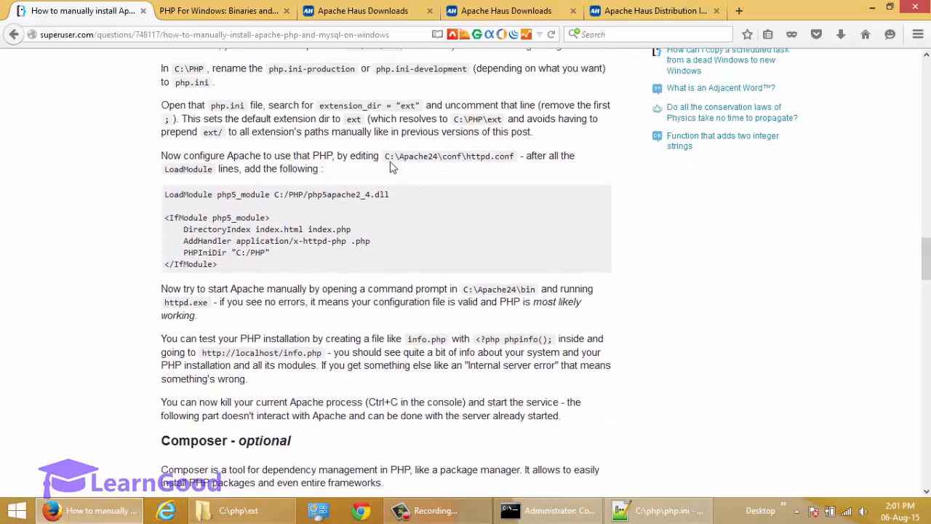
{"action": "left_click", "coordinate": [234, 510]}
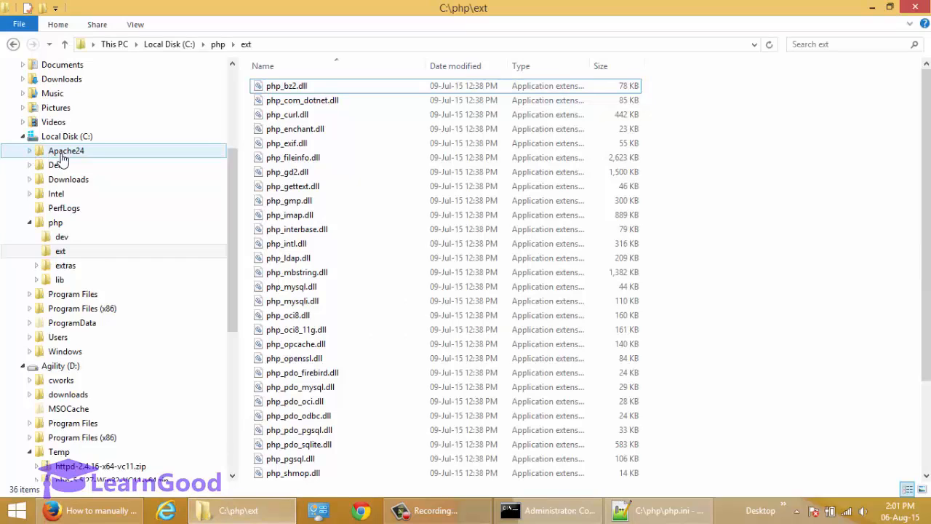
Step: Open C:\Apache24\conf\httpd.conf in Notepad++ using Edit with Notepad++
{"action": "left_click", "coordinate": [30, 150]}
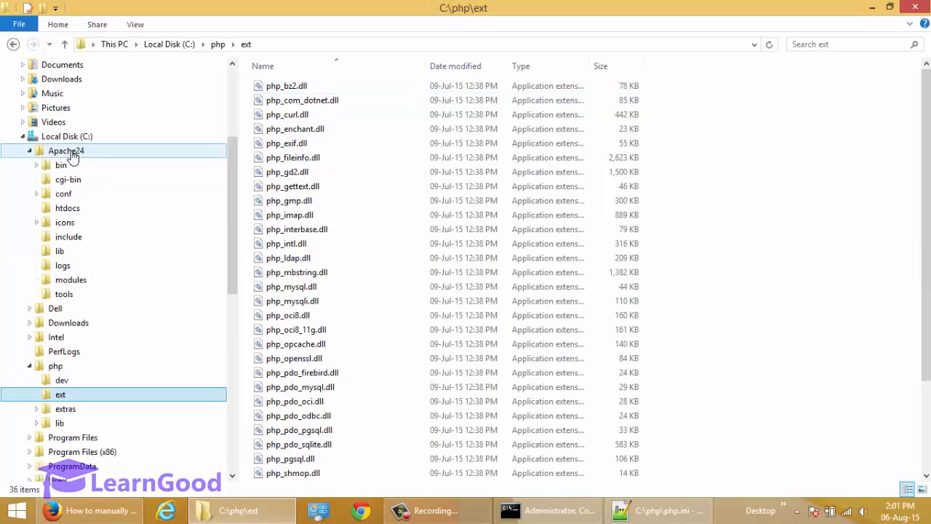
{"action": "left_click", "coordinate": [72, 154]}
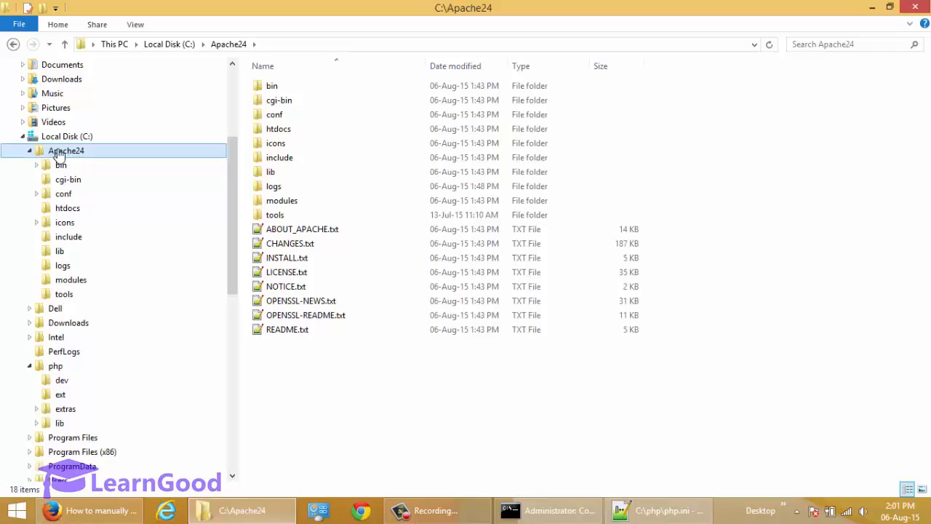
{"action": "left_click", "coordinate": [64, 194]}
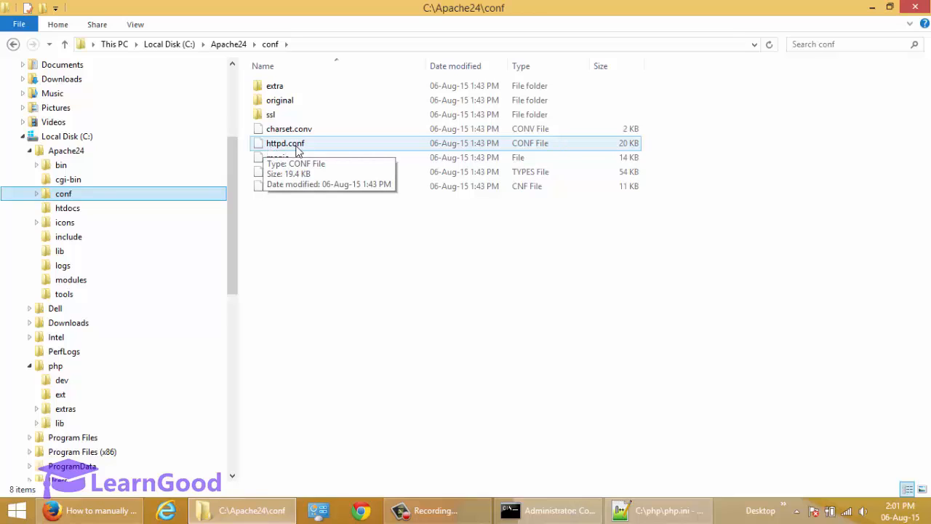
{"action": "left_click", "coordinate": [273, 148]}
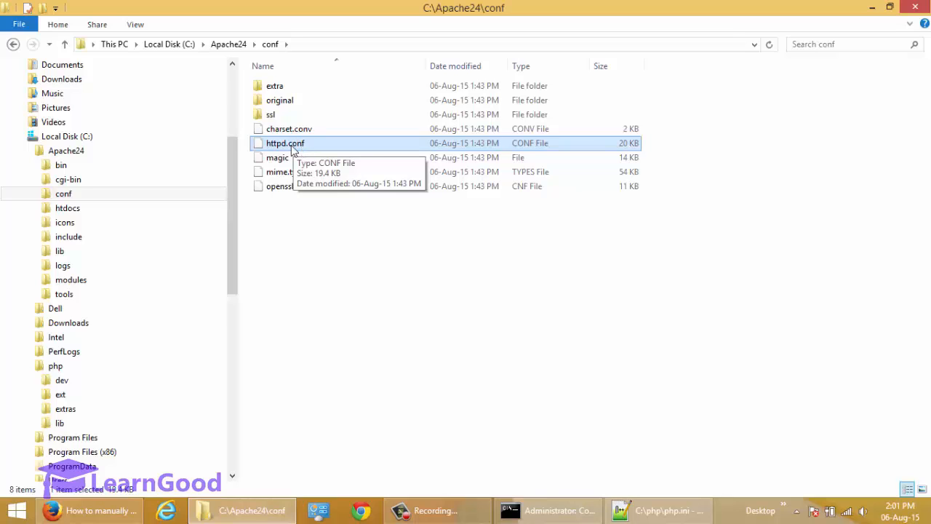
{"action": "right_click", "coordinate": [293, 149]}
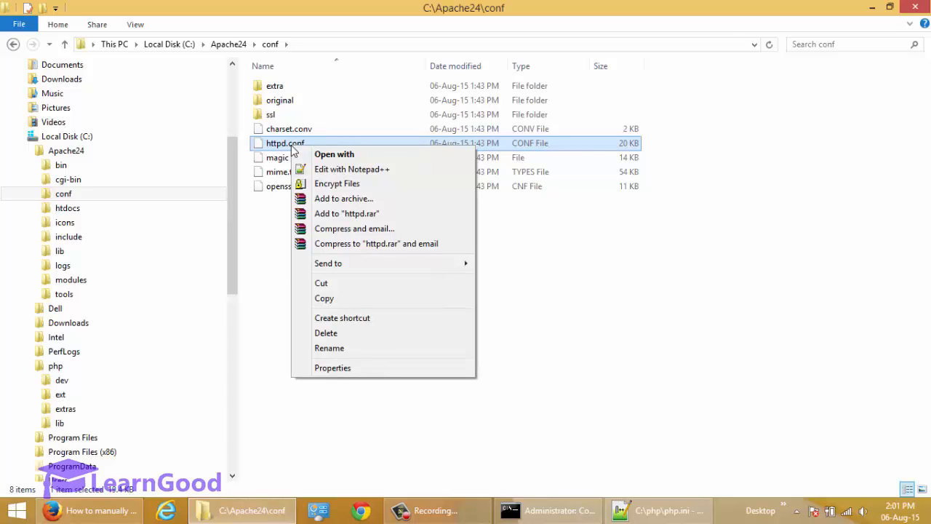
{"action": "left_click", "coordinate": [354, 174]}
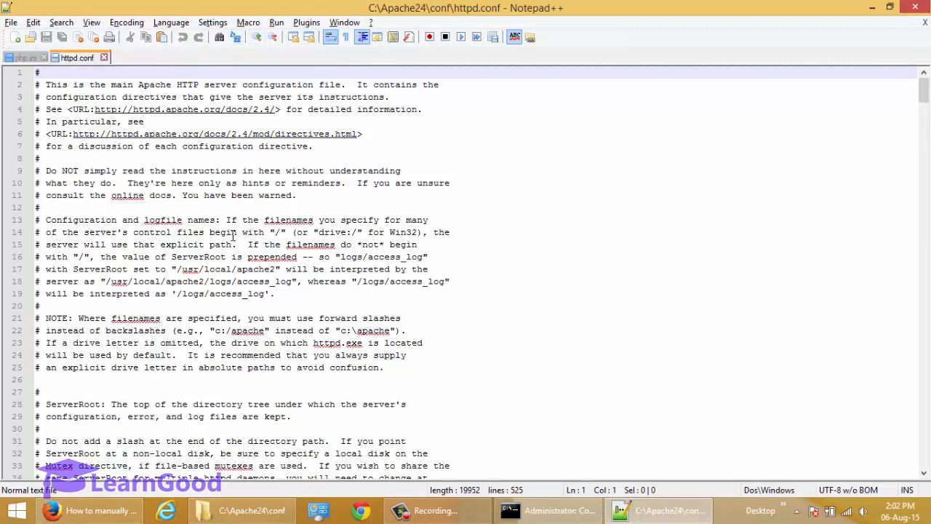
Step: Insert blank lines in httpd.conf right after the xml2enc LoadModule line (line 178)
{"action": "scroll", "coordinate": [233, 236], "scroll_direction": "down", "scroll_amount": 7}
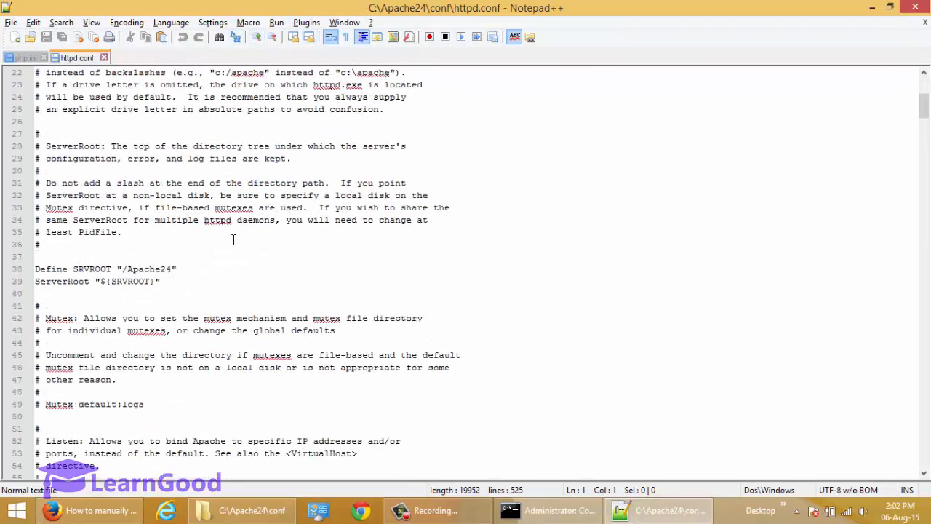
{"action": "scroll", "coordinate": [233, 240], "scroll_direction": "down", "scroll_amount": 13}
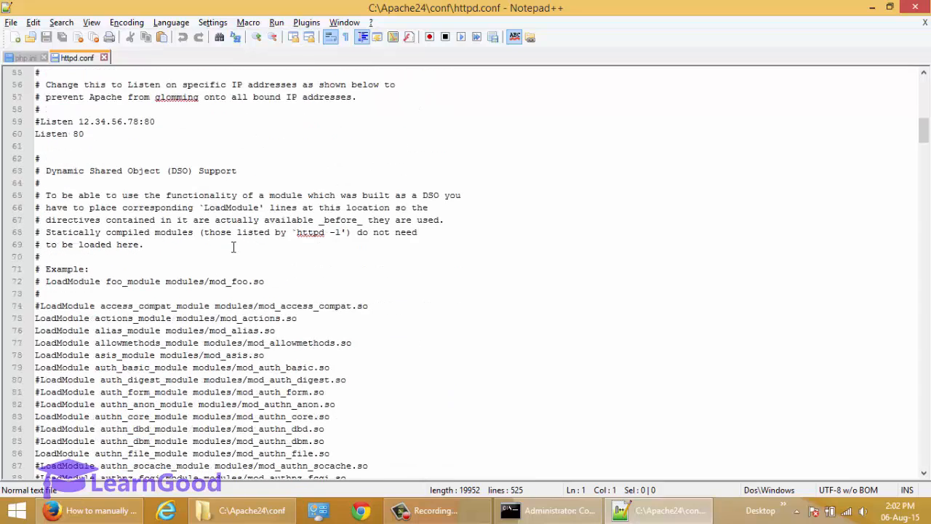
{"action": "scroll", "coordinate": [233, 248], "scroll_direction": "down", "scroll_amount": 2}
{"action": "scroll", "coordinate": [233, 248], "scroll_direction": "down", "scroll_amount": 3}
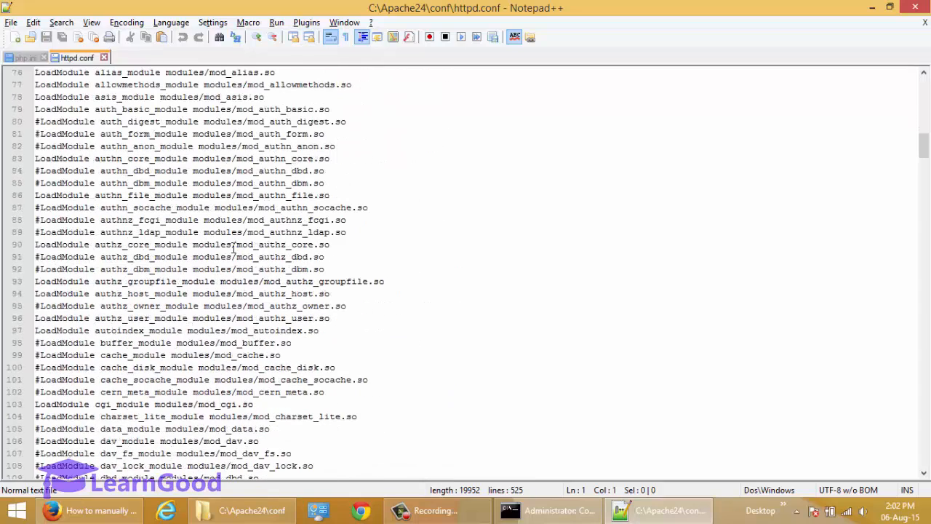
{"action": "scroll", "coordinate": [233, 248], "scroll_direction": "down", "scroll_amount": 2}
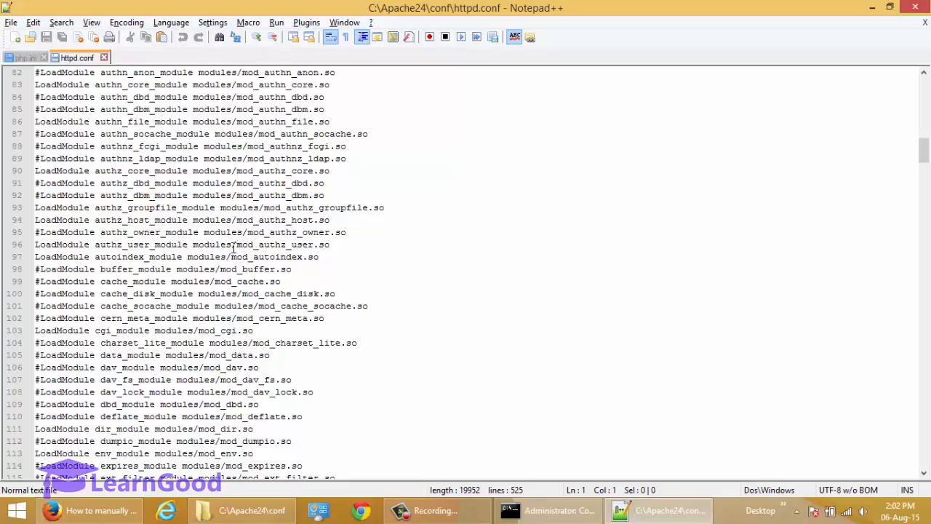
{"action": "scroll", "coordinate": [233, 250], "scroll_direction": "down", "scroll_amount": 17}
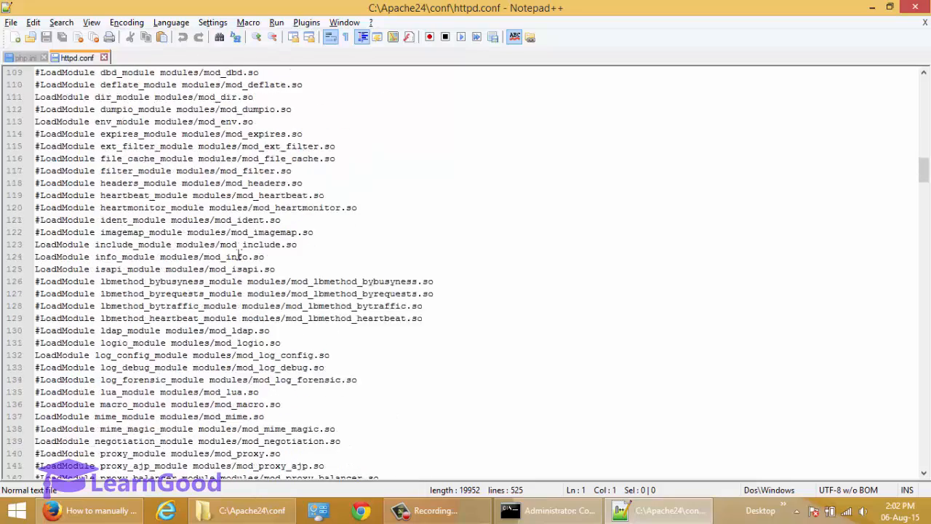
{"action": "scroll", "coordinate": [240, 257], "scroll_direction": "down", "scroll_amount": 7}
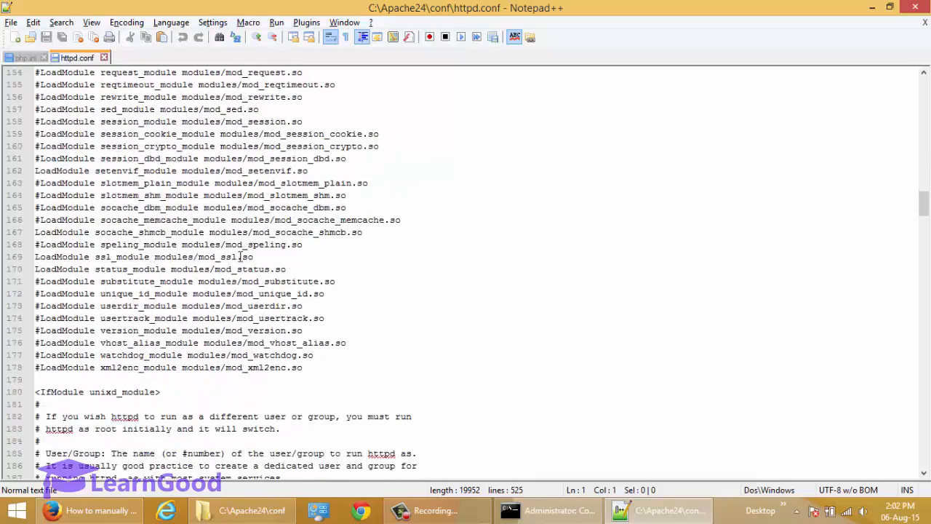
{"action": "left_click", "coordinate": [393, 384]}
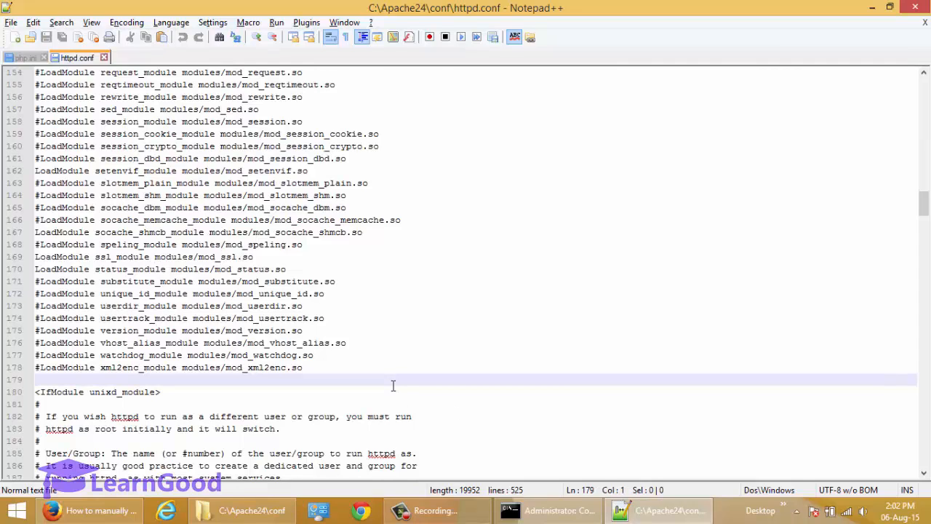
{"action": "key", "text": "Up"}
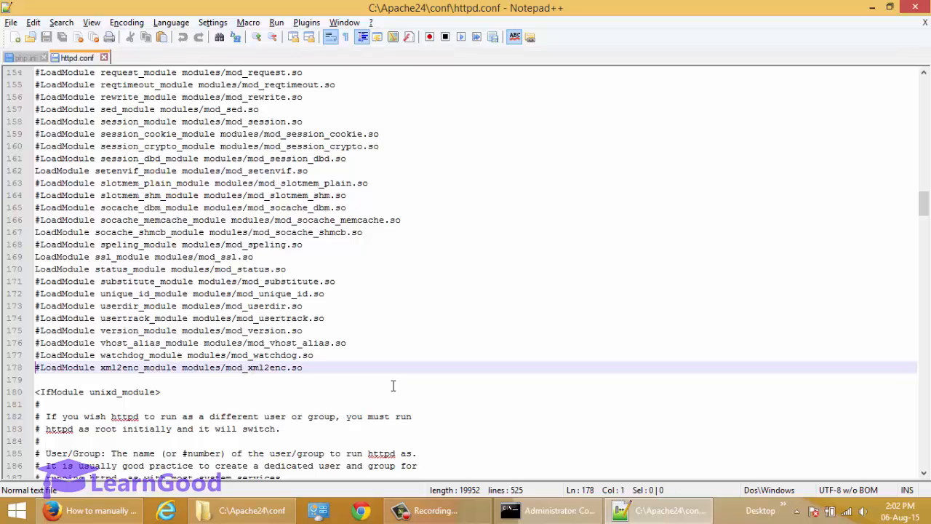
{"action": "key", "text": "End"}
{"action": "key", "text": "Return"}
{"action": "key", "text": "Return"}
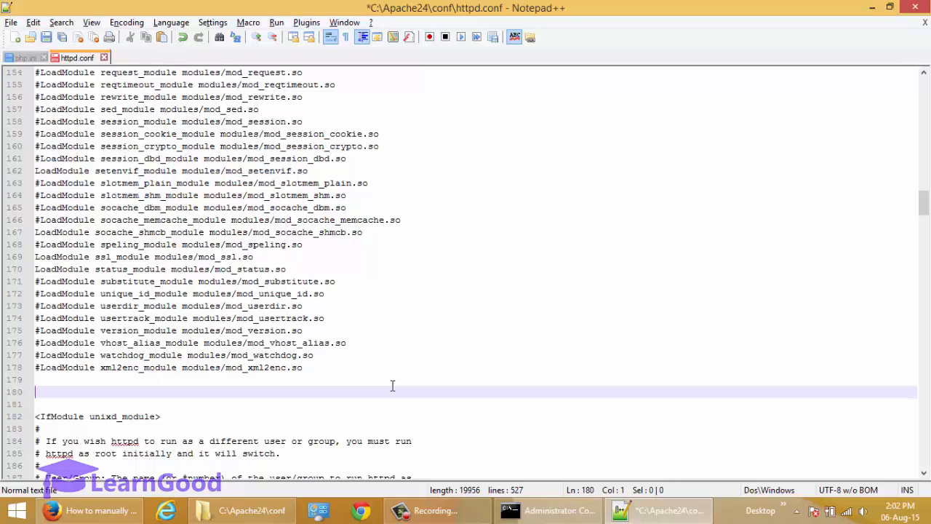
Step: Locate the php5apache2_4.dll Apache handler module in the C:\php folder
{"action": "left_click", "coordinate": [279, 513]}
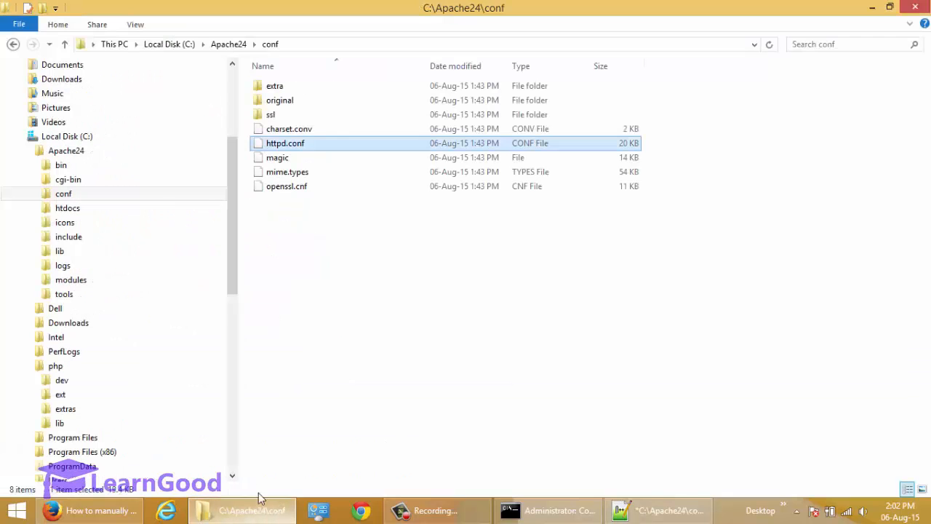
{"action": "left_click_drag", "start_coordinate": [231, 259], "coordinate": [235, 307]}
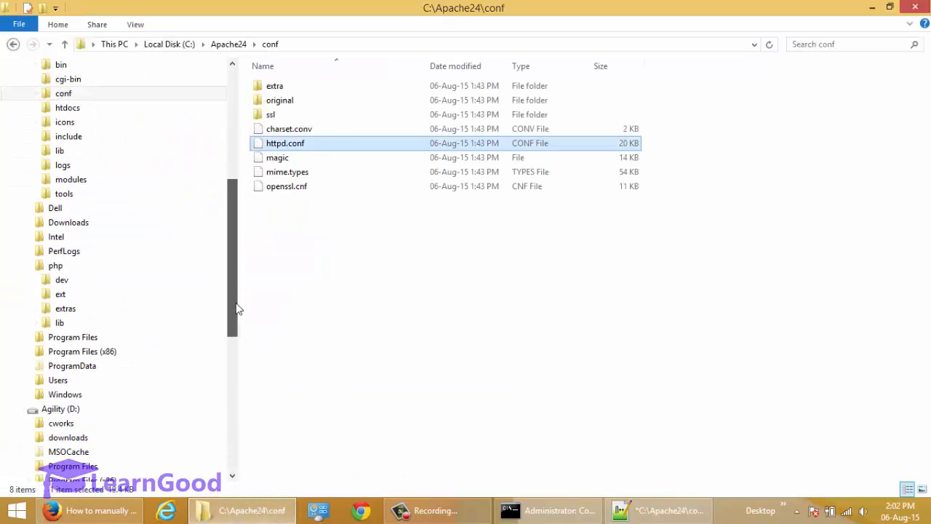
{"action": "left_click", "coordinate": [60, 268]}
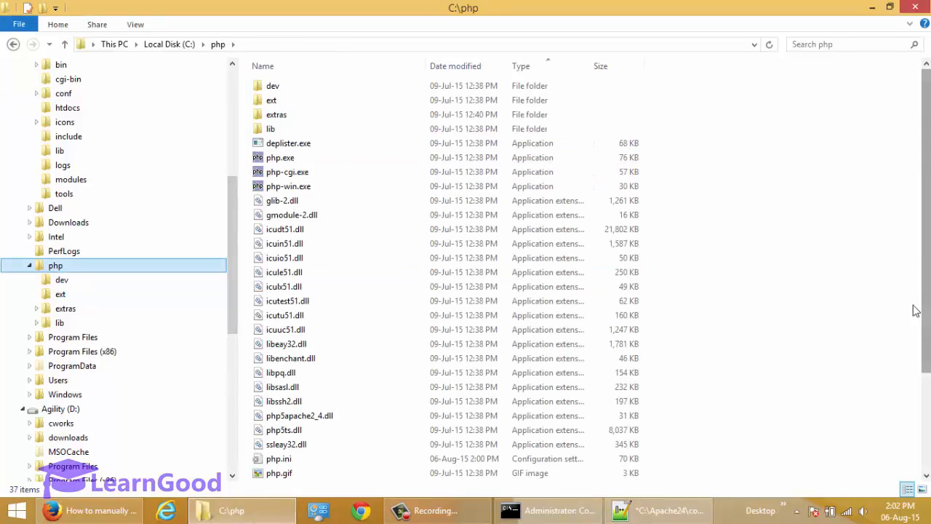
{"action": "left_click_drag", "start_coordinate": [929, 320], "coordinate": [929, 370]}
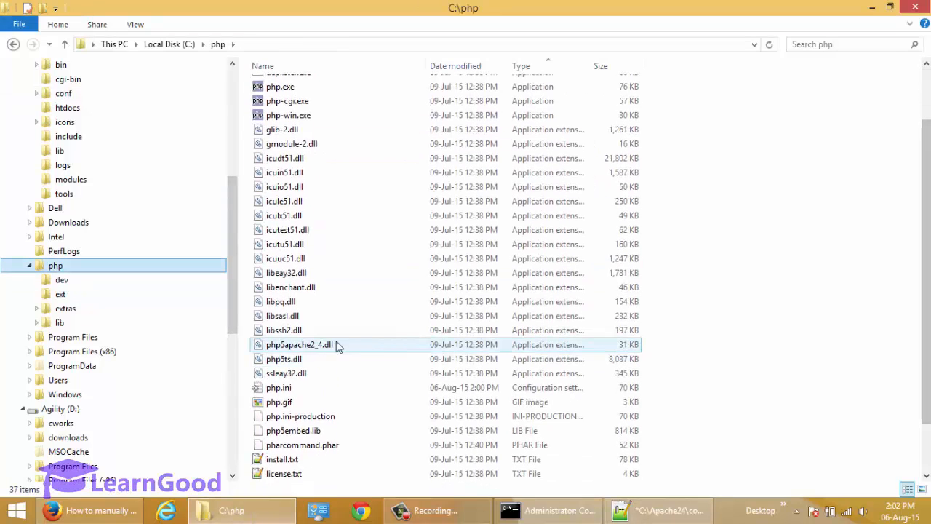
{"action": "left_click", "coordinate": [276, 351]}
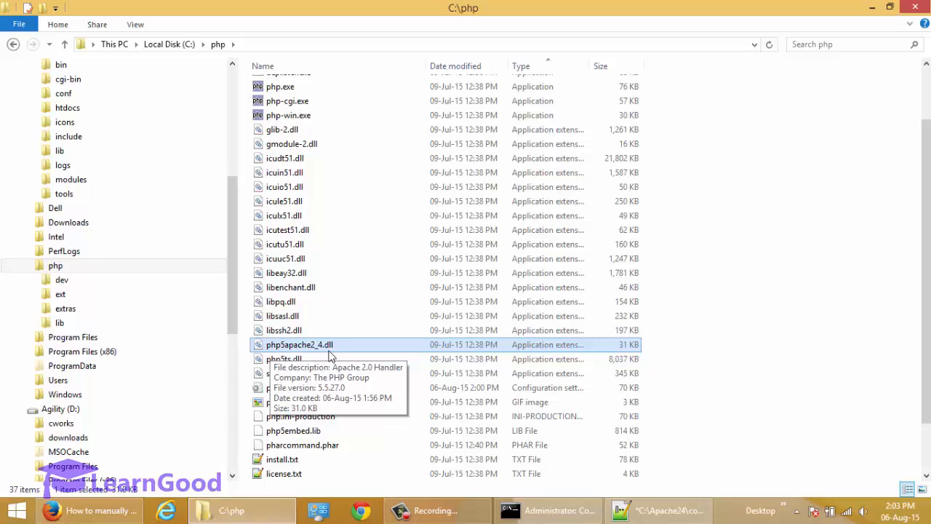
{"action": "key", "text": "alt+Tab"}
{"action": "key", "text": "alt+Tab"}
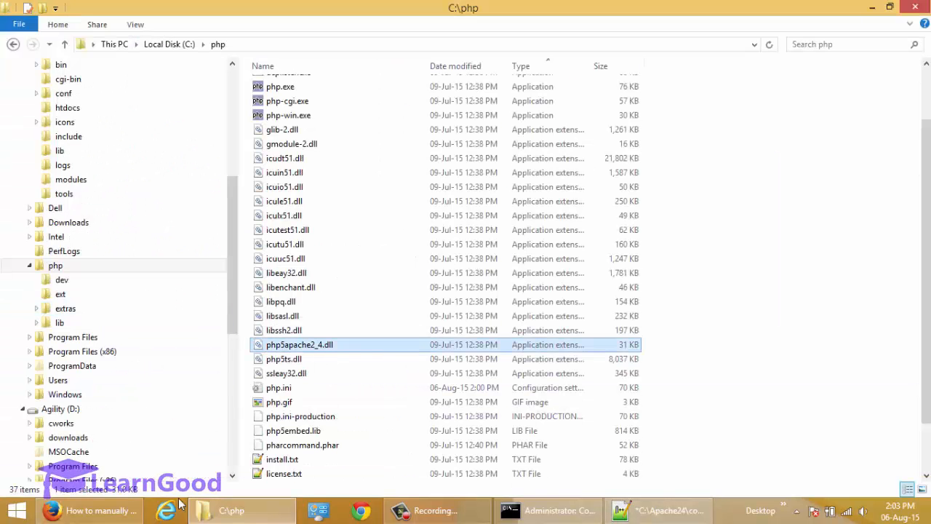
Step: Copy the guide's LoadModule php5_module "C:/PHP/php5apache2_4.dll" line for httpd.conf
{"action": "left_click", "coordinate": [109, 507]}
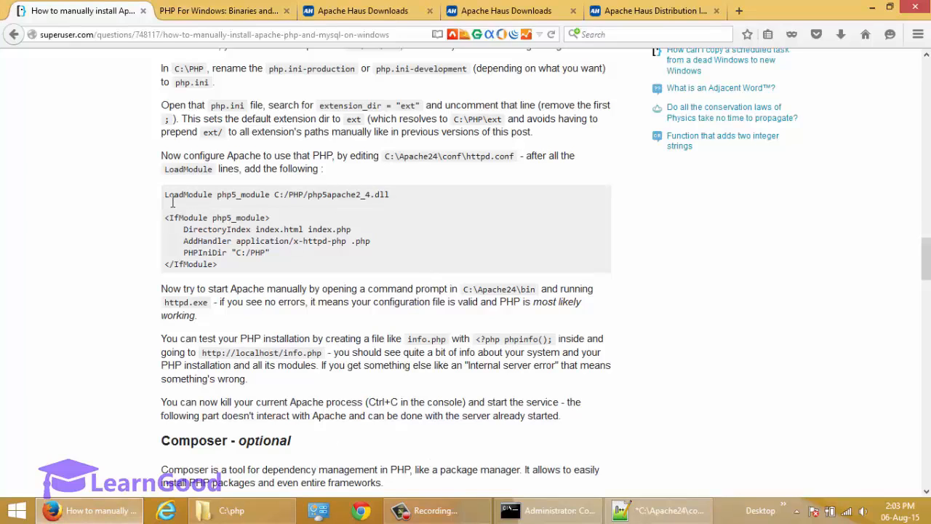
{"action": "left_click_drag", "start_coordinate": [171, 202], "coordinate": [374, 202]}
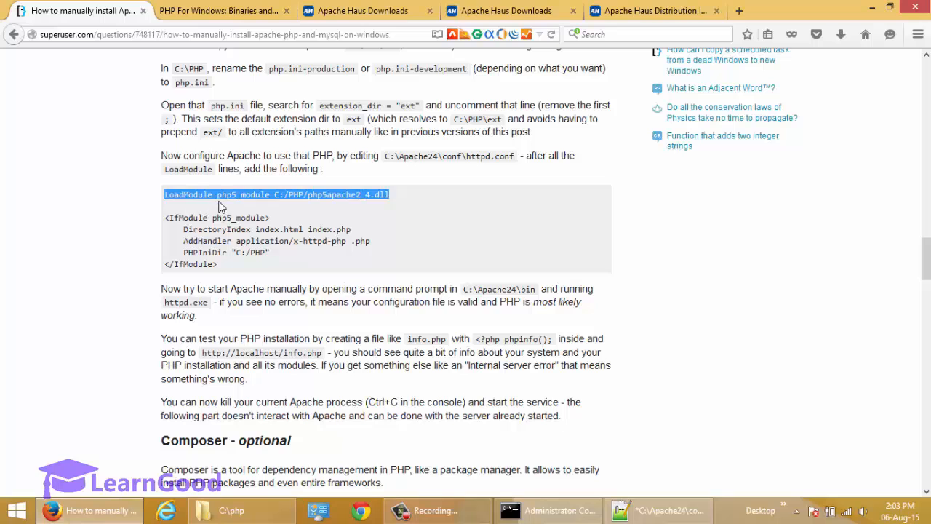
{"action": "right_click", "coordinate": [376, 202]}
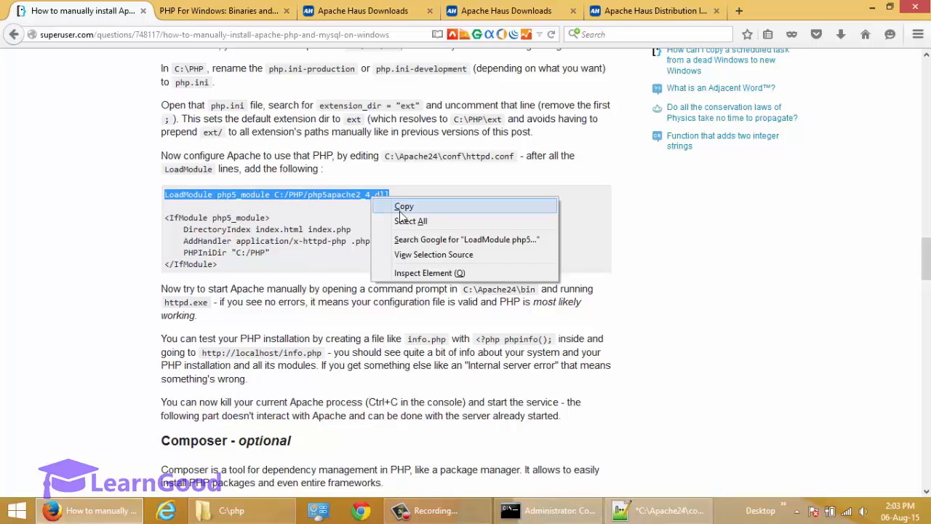
{"action": "left_click", "coordinate": [392, 206]}
{"action": "key", "text": "alt+Tab"}
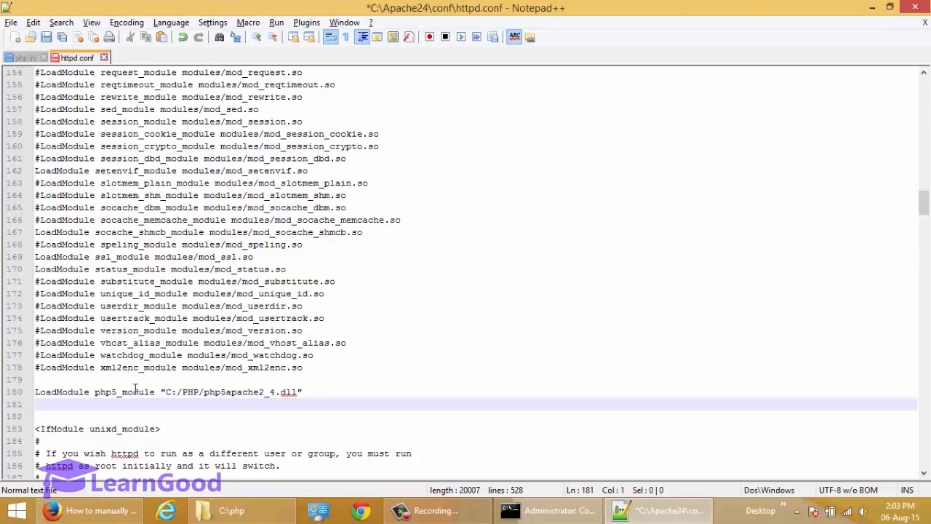
{"action": "left_click", "coordinate": [20, 61]}
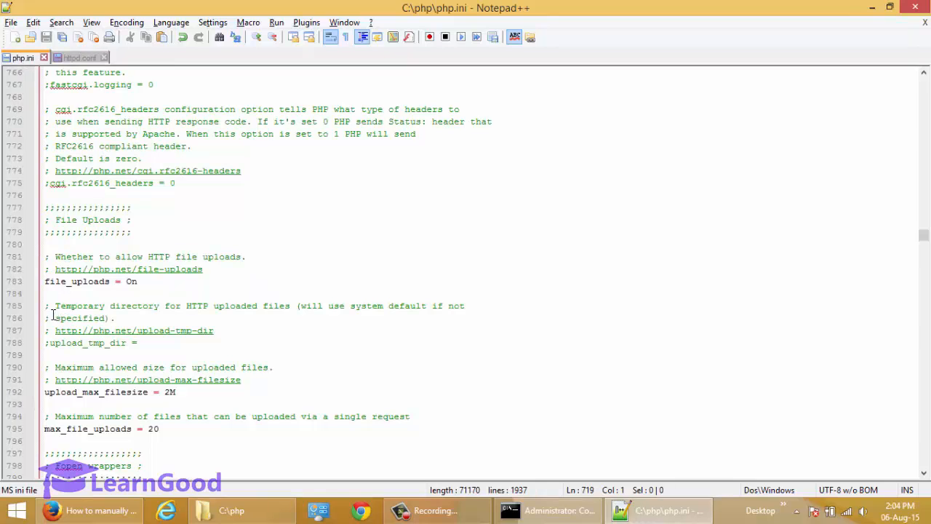
{"action": "left_click_drag", "start_coordinate": [53, 310], "coordinate": [48, 308]}
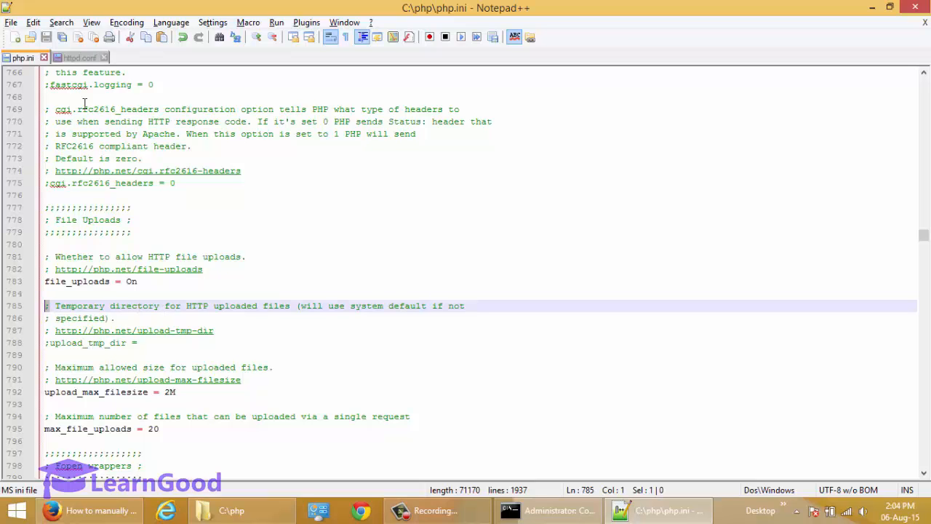
{"action": "left_click", "coordinate": [82, 58]}
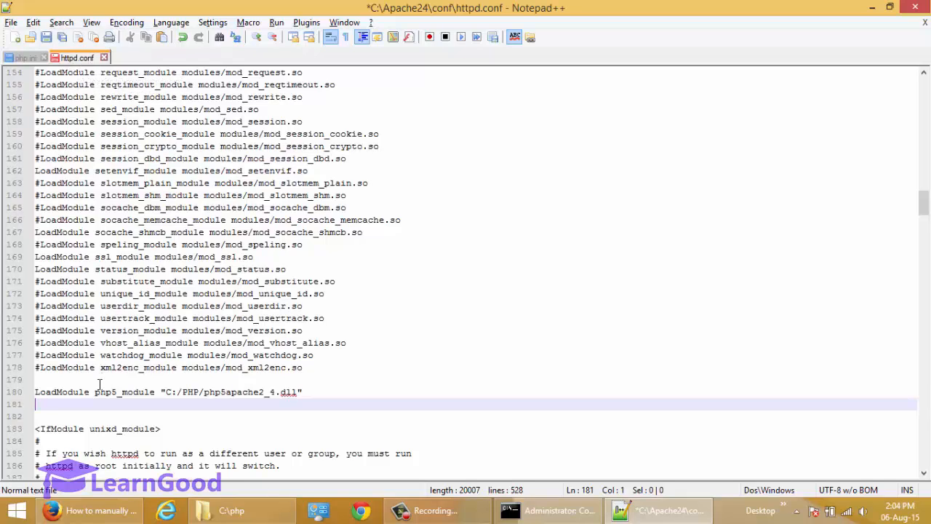
{"action": "key", "text": "Up"}
{"action": "key", "text": "Up"}
{"action": "key", "text": "Up"}
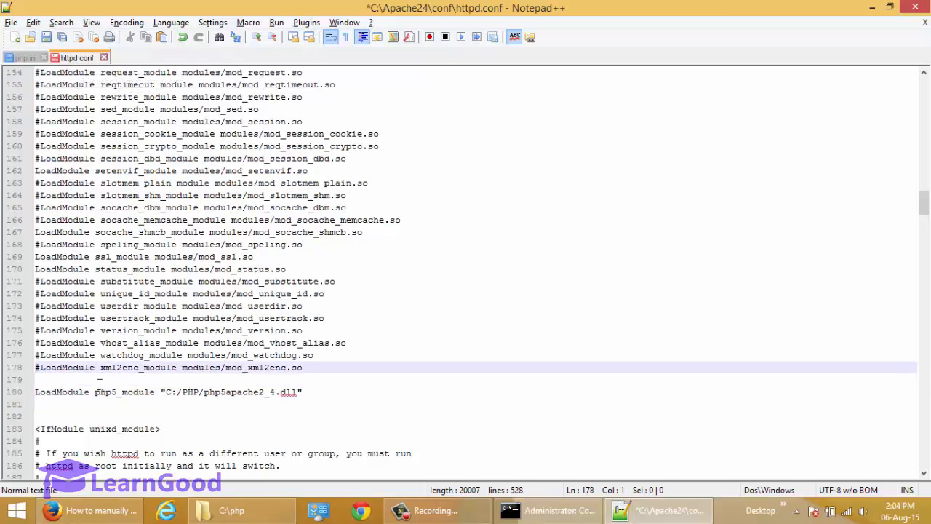
{"action": "key", "text": "shift+Right"}
{"action": "key", "text": "Down"}
{"action": "key", "text": "Down"}
{"action": "key", "text": "Down"}
{"action": "key", "text": "Up"}
{"action": "key", "text": "Up"}
{"action": "key", "text": "Up"}
{"action": "key", "text": "Down"}
{"action": "key", "text": "Down"}
{"action": "key", "text": "Down"}
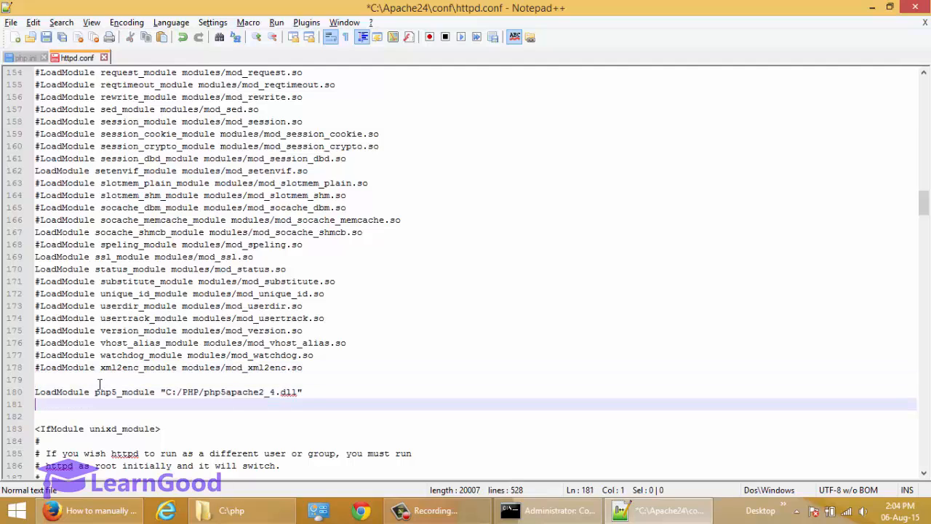
{"action": "key", "text": "Up"}
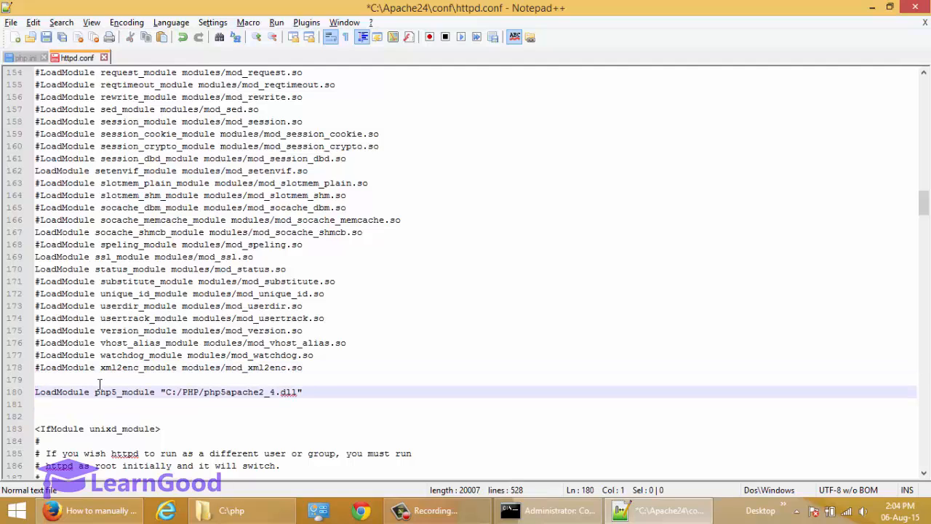
{"action": "key", "text": "shift+End"}
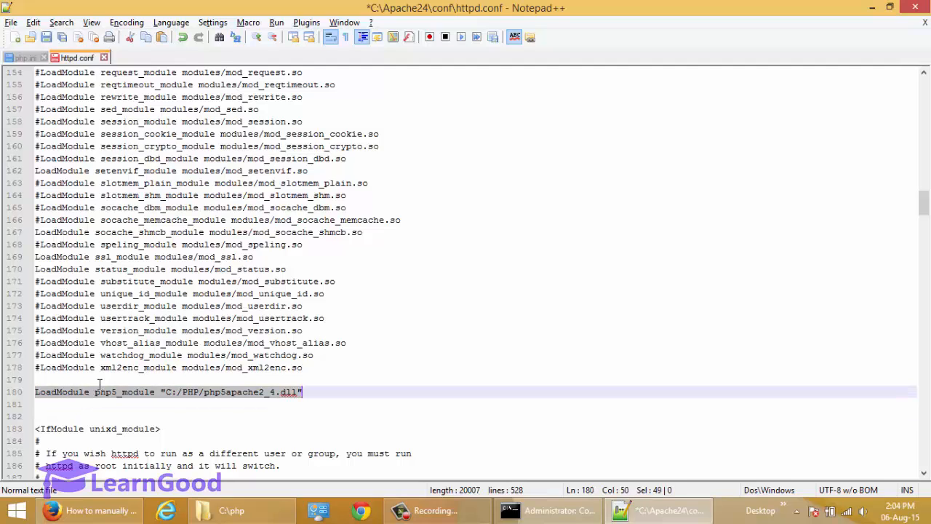
{"action": "key", "text": "Home"}
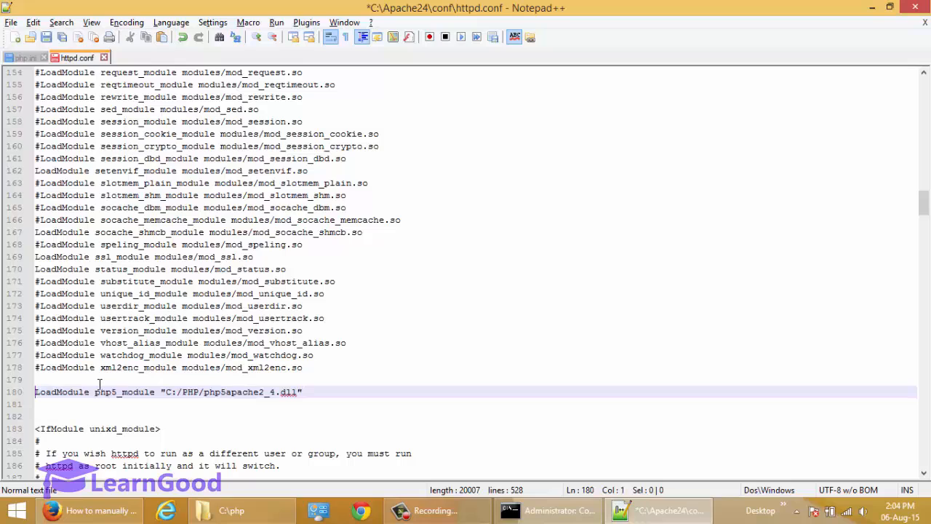
{"action": "key", "text": "ctrl+Right"}
{"action": "key", "text": "ctrl+Right"}
{"action": "key", "text": "ctrl+Left"}
{"action": "key", "text": "Home"}
{"action": "key", "text": "ctrl+Right"}
{"action": "key", "text": "ctrl+Right"}
{"action": "key", "text": "ctrl+Left"}
{"action": "key", "text": "ctrl+Right"}
{"action": "key", "text": "ctrl+Right"}
{"action": "key", "text": "ctrl+Right"}
{"action": "key", "text": "ctrl+Right"}
{"action": "key", "text": "Left"}
{"action": "key", "text": "shift+Right"}
{"action": "key", "text": "shift+Right"}
{"action": "key", "text": "shift+Right"}
{"action": "key", "text": "shift+Right"}
{"action": "key", "text": "shift+Right"}
{"action": "key", "text": "shift+Right"}
{"action": "key", "text": "shift+Right"}
{"action": "key", "text": "shift+Right"}
{"action": "key", "text": "shift+Right"}
{"action": "key", "text": "shift+Right"}
{"action": "key", "text": "shift+Right"}
{"action": "key", "text": "shift+Right"}
{"action": "key", "text": "shift+Right"}
{"action": "key", "text": "shift+Right"}
{"action": "key", "text": "shift+Right"}
{"action": "key", "text": "shift+Right"}
{"action": "key", "text": "shift+Right"}
{"action": "key", "text": "shift+Right"}
{"action": "key", "text": "shift+Right"}
{"action": "key", "text": "shift+Right"}
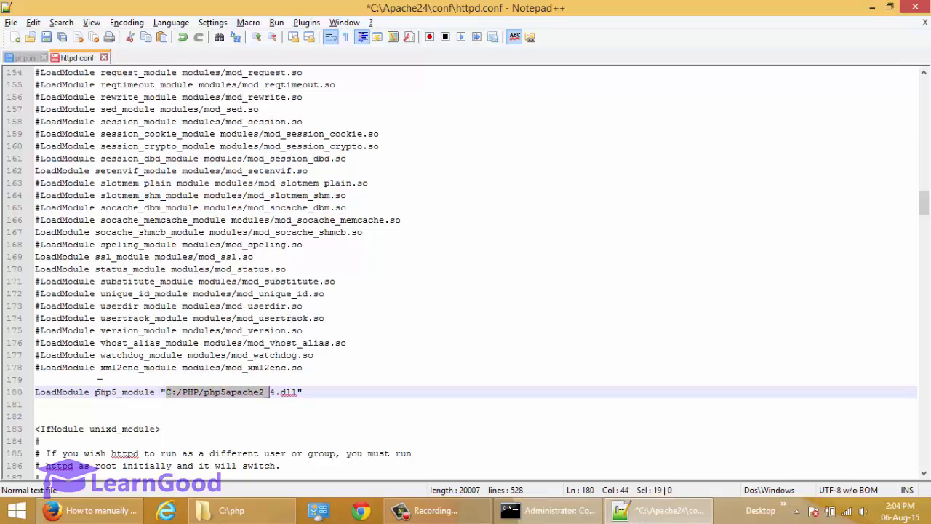
{"action": "key", "text": "shift+Left"}
{"action": "key", "text": "Left"}
{"action": "key", "text": "shift+Right"}
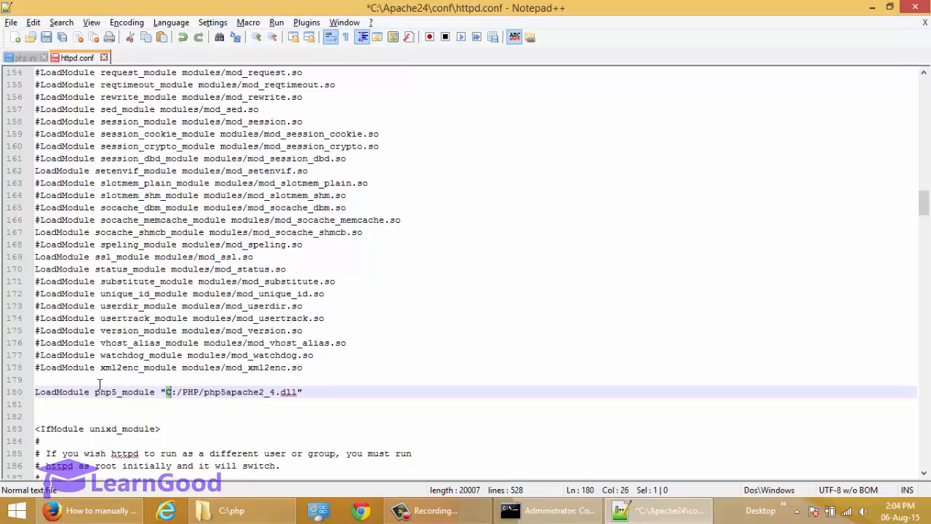
{"action": "key", "text": "shift+Right"}
{"action": "key", "text": "shift+Right"}
{"action": "key", "text": "shift+Right"}
{"action": "key", "text": "shift+Right"}
{"action": "key", "text": "shift+Right"}
{"action": "key", "text": "shift+Right"}
{"action": "key", "text": "shift+Right"}
{"action": "key", "text": "shift+Right"}
{"action": "key", "text": "shift+Right"}
{"action": "key", "text": "shift+Right"}
{"action": "key", "text": "shift+Right"}
{"action": "key", "text": "shift+Right"}
{"action": "key", "text": "shift+Right"}
{"action": "key", "text": "shift+Right"}
{"action": "key", "text": "shift+Right"}
{"action": "key", "text": "shift+Right"}
{"action": "key", "text": "shift+Right"}
{"action": "key", "text": "shift+Right"}
{"action": "key", "text": "shift+Right"}
{"action": "key", "text": "shift+Right"}
{"action": "key", "text": "shift+Right"}
{"action": "key", "text": "shift+Right"}
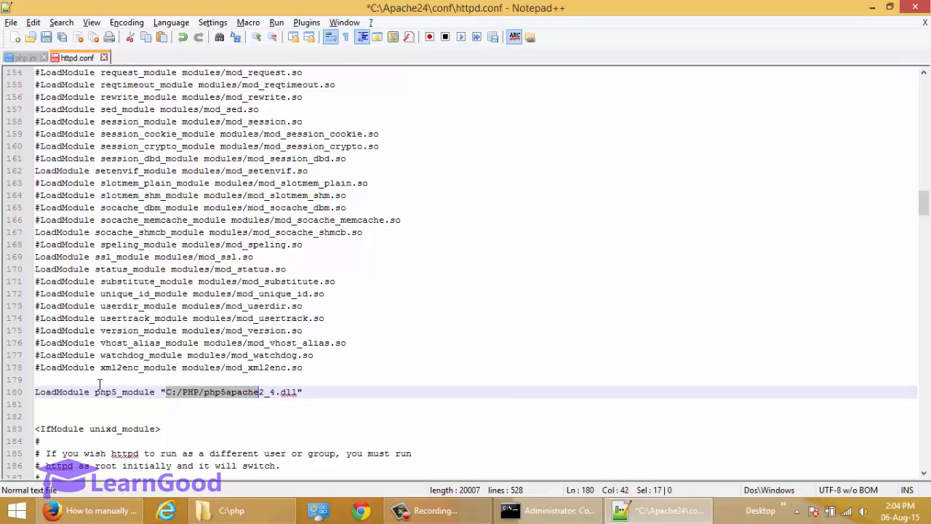
{"action": "key", "text": "shift+Right"}
{"action": "key", "text": "Left"}
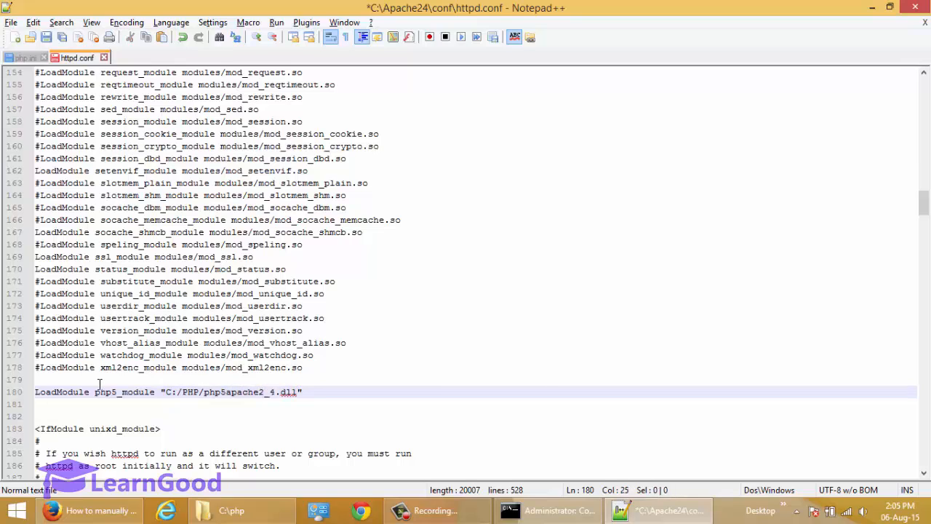
{"action": "key", "text": "shift+Right"}
Step: Replace the backslash after C: with a forward slash in line 180's LoadModule path
{"action": "type", "text": "\\"}
{"action": "key", "text": "BackSpace"}
{"action": "type", "text": "/"}
{"action": "key", "text": "Down"}
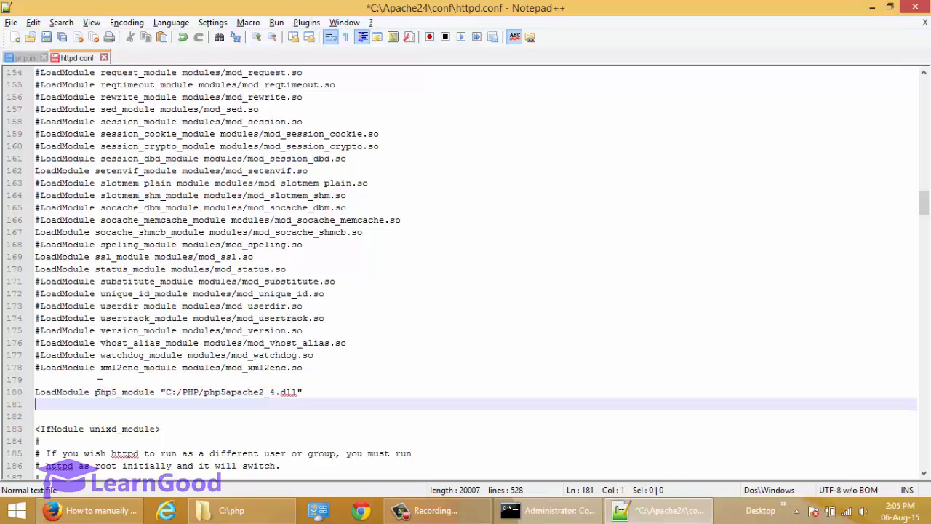
{"action": "key", "text": "Up"}
{"action": "key", "text": "Left"}
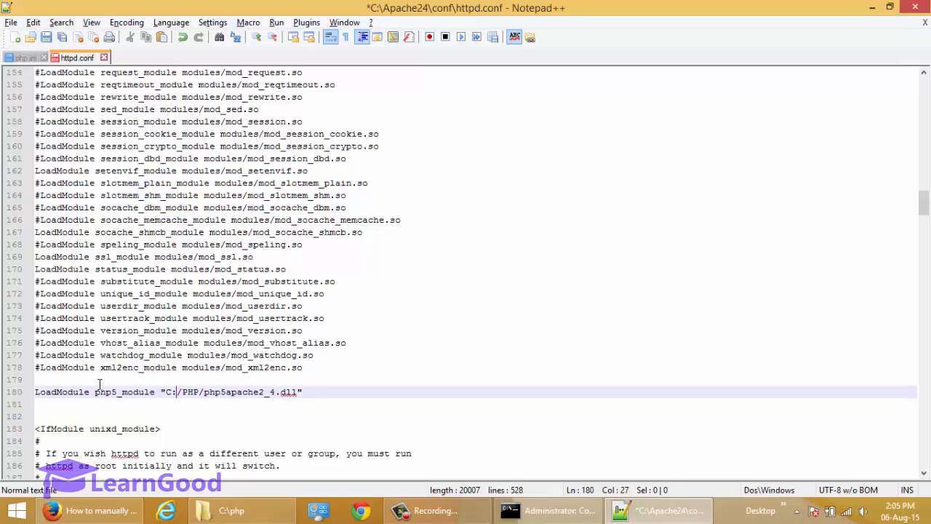
{"action": "key", "text": "shift+Right"}
{"action": "key", "text": "Left"}
{"action": "key", "text": "shift+Right"}
{"action": "key", "text": "Down"}
Step: Check the C:/PHP folder and php5apache2_4.dll file name in the LoadModule path
{"action": "key", "text": "Up"}
{"action": "key", "text": "shift+Right"}
{"action": "key", "text": "shift+Right"}
{"action": "key", "text": "shift+Right"}
{"action": "key", "text": "shift+Right"}
{"action": "key", "text": "shift+Right"}
{"action": "key", "text": "shift+Right"}
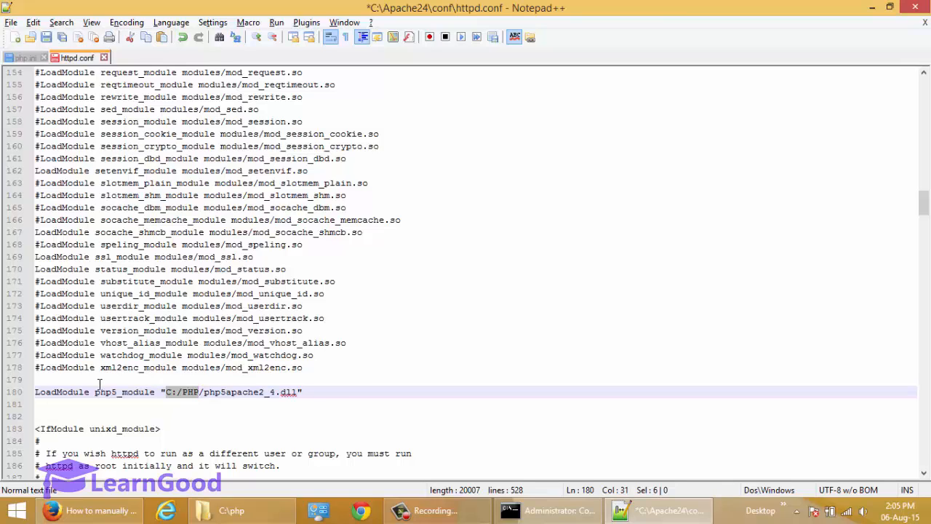
{"action": "key", "text": "Right"}
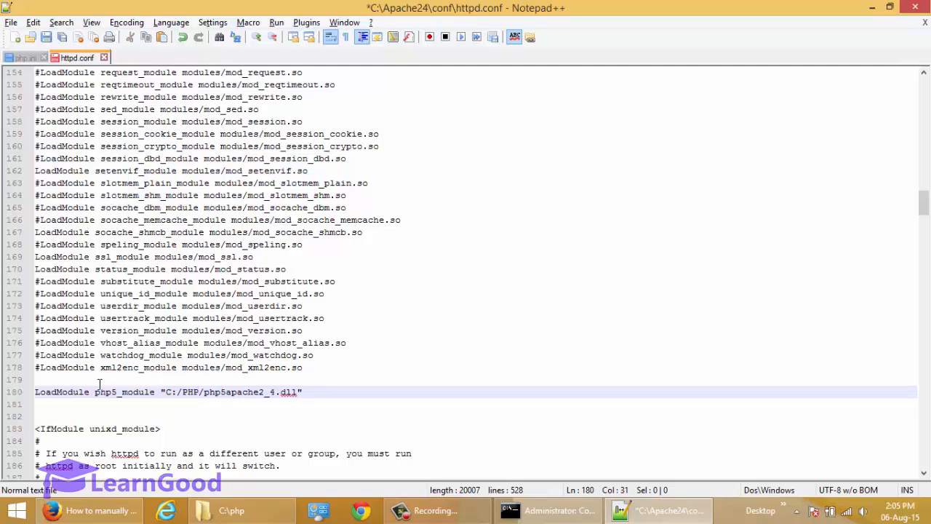
{"action": "type", "text": "56"}
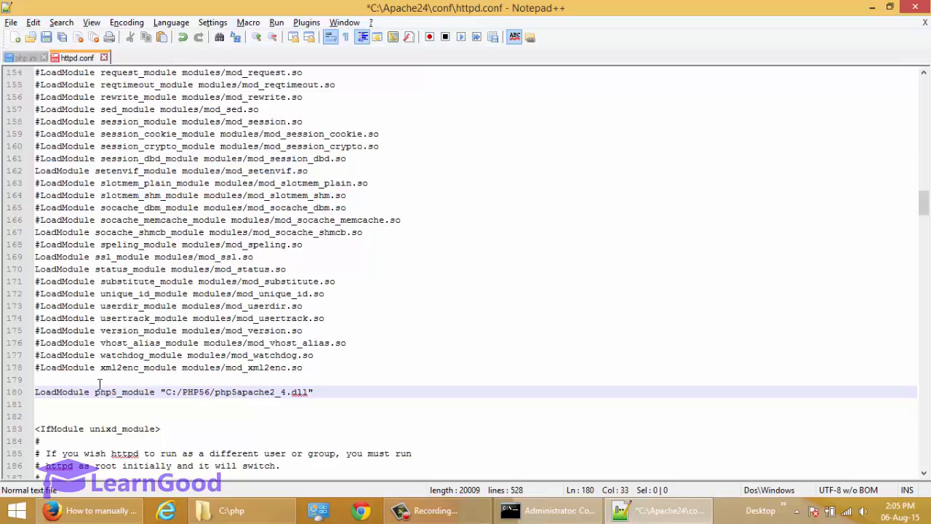
{"action": "key", "text": "BackSpace"}
{"action": "key", "text": "BackSpace"}
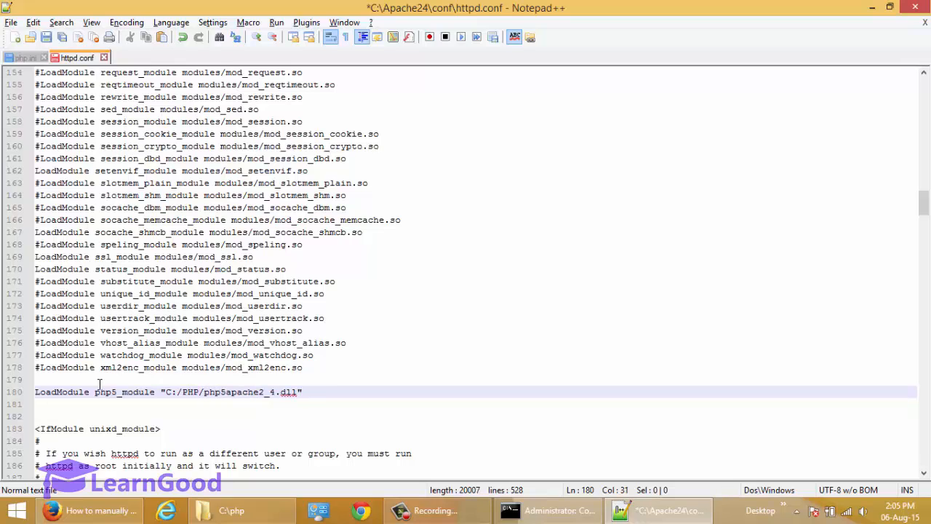
{"action": "key", "text": "shift+Left"}
{"action": "key", "text": "shift+Left"}
{"action": "key", "text": "shift+Left"}
{"action": "key", "text": "shift+Left"}
{"action": "key", "text": "shift+Left"}
{"action": "key", "text": "shift+Left"}
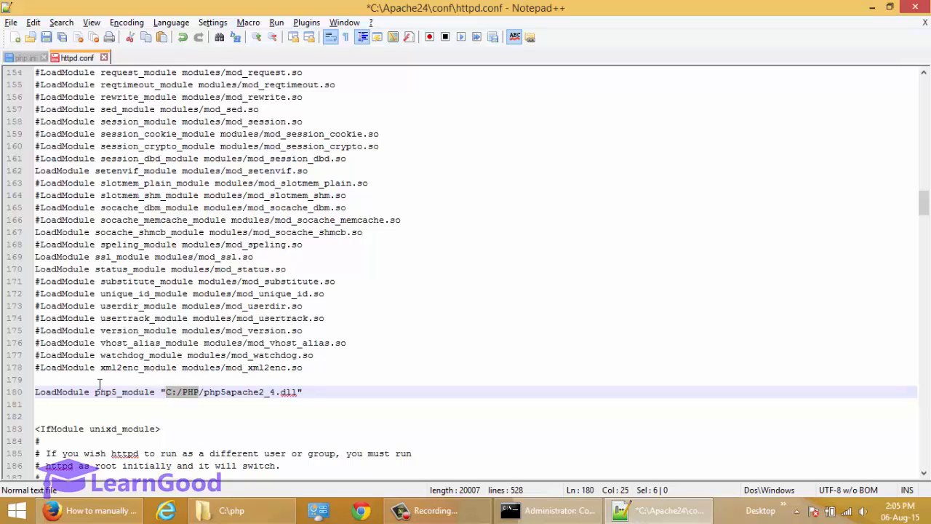
{"action": "key", "text": "Right"}
{"action": "key", "text": "Right"}
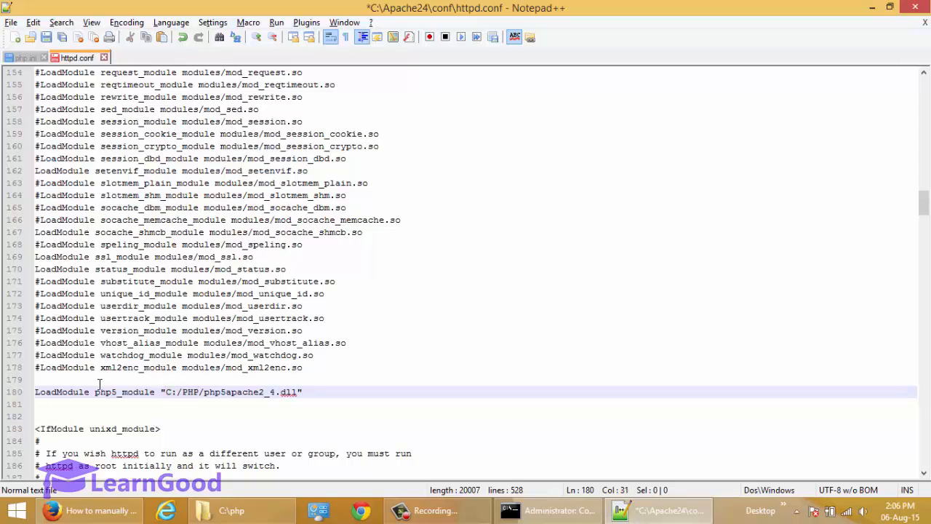
{"action": "key", "text": "shift+Right"}
{"action": "key", "text": "shift+Right"}
{"action": "key", "text": "shift+Right"}
{"action": "key", "text": "shift+Right"}
{"action": "key", "text": "shift+Right"}
{"action": "key", "text": "shift+Right"}
{"action": "key", "text": "shift+Right"}
{"action": "key", "text": "shift+Right"}
{"action": "key", "text": "shift+Right"}
{"action": "key", "text": "shift+Right"}
{"action": "key", "text": "shift+Right"}
{"action": "key", "text": "shift+Right"}
{"action": "key", "text": "shift+Right"}
{"action": "key", "text": "shift+Right"}
{"action": "key", "text": "shift+Right"}
{"action": "key", "text": "shift+Right"}
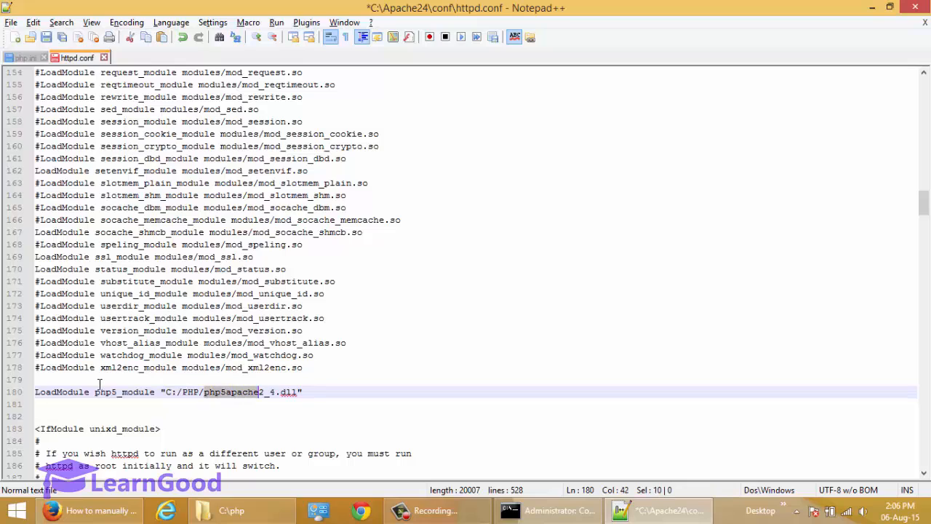
{"action": "key", "text": "shift+Right"}
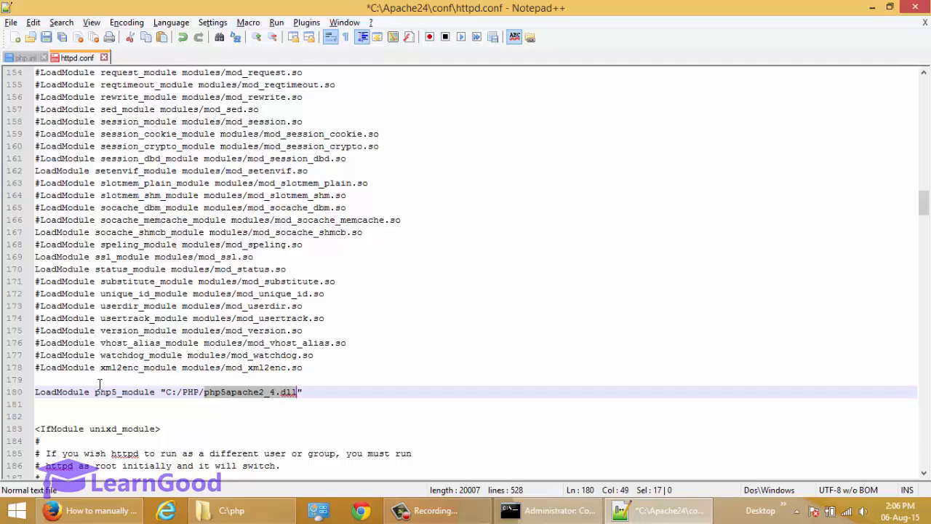
{"action": "key", "text": "Right"}
Step: Add a blank line after LoadModule and paste the guide's IfModule php5_module block at line 182
{"action": "key", "text": "Down"}
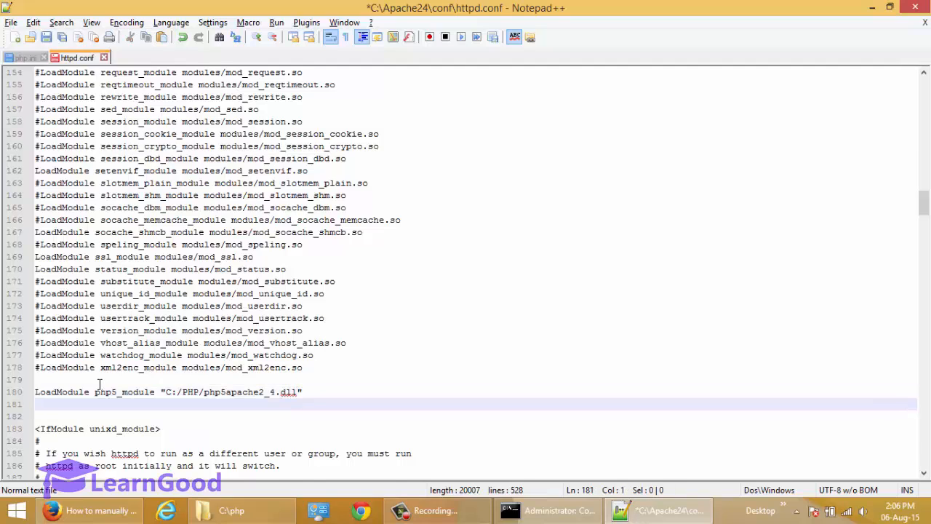
{"action": "key", "text": "Return"}
{"action": "key", "text": "Up"}
{"action": "key", "text": "Up"}
{"action": "key", "text": "Down"}
{"action": "key", "text": "Down"}
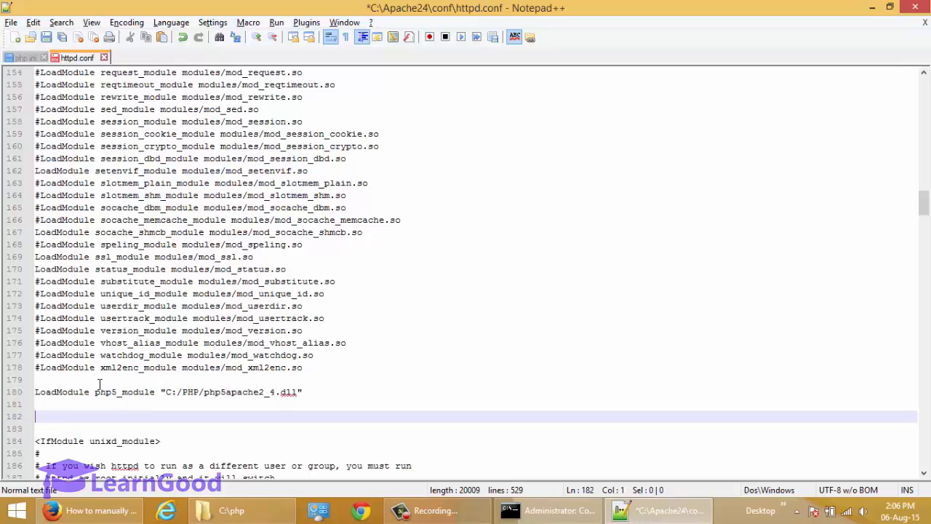
{"action": "key", "text": "alt+Tab"}
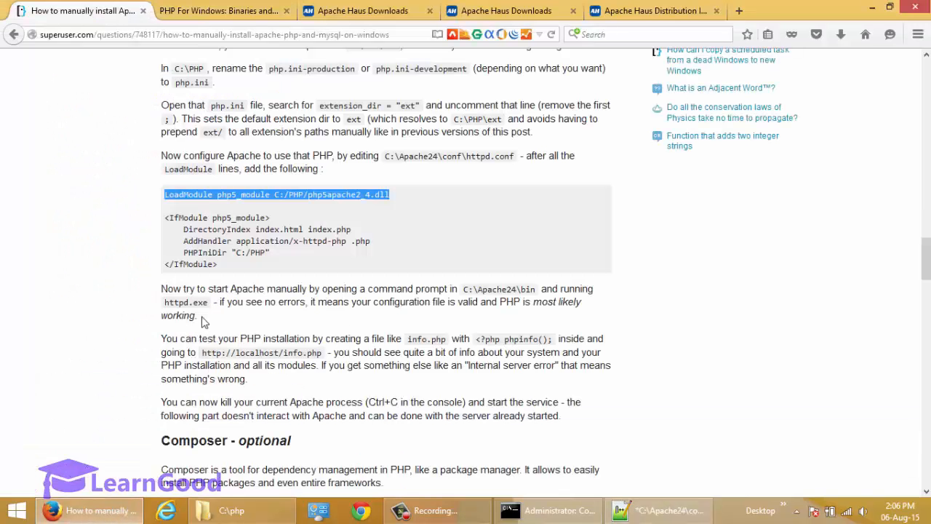
{"action": "left_click_drag", "start_coordinate": [165, 217], "coordinate": [221, 268]}
{"action": "key", "text": "ctrl+c"}
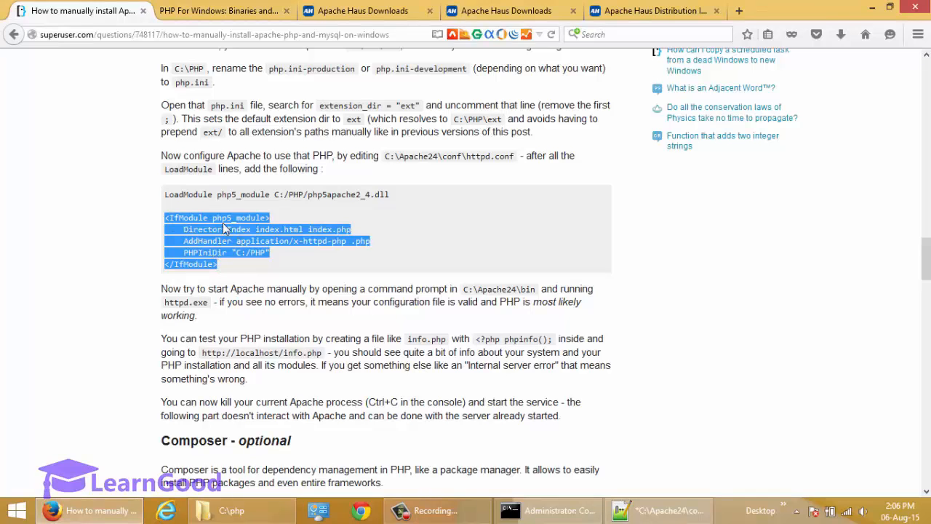
{"action": "key", "text": "alt+Tab"}
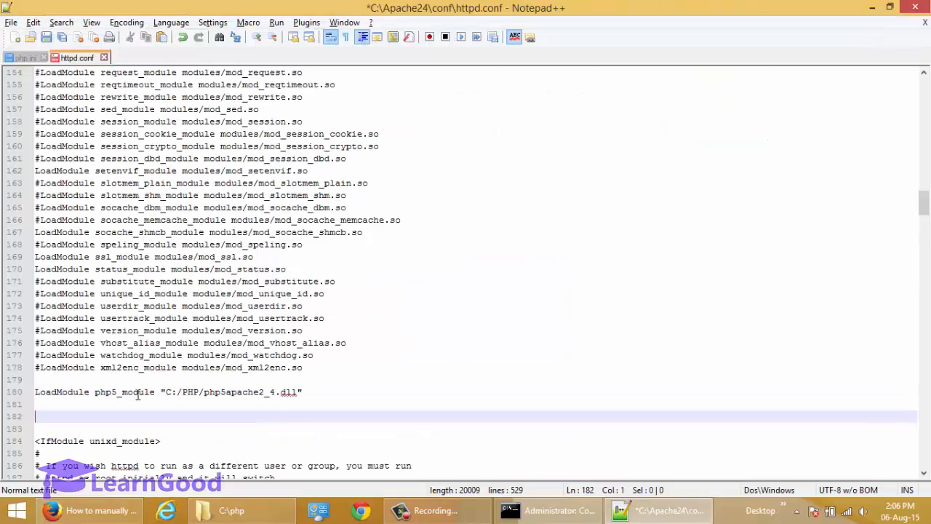
{"action": "key", "text": "ctrl+v"}
Step: Review the pasted block's php5_module, AddHandler .php and PHPIniDir "C:/PHP" lines
{"action": "scroll", "coordinate": [138, 395], "scroll_direction": "down", "scroll_amount": 1}
{"action": "key", "text": "Up"}
{"action": "key", "text": "Up"}
{"action": "key", "text": "Up"}
{"action": "key", "text": "Up"}
{"action": "key", "text": "Up"}
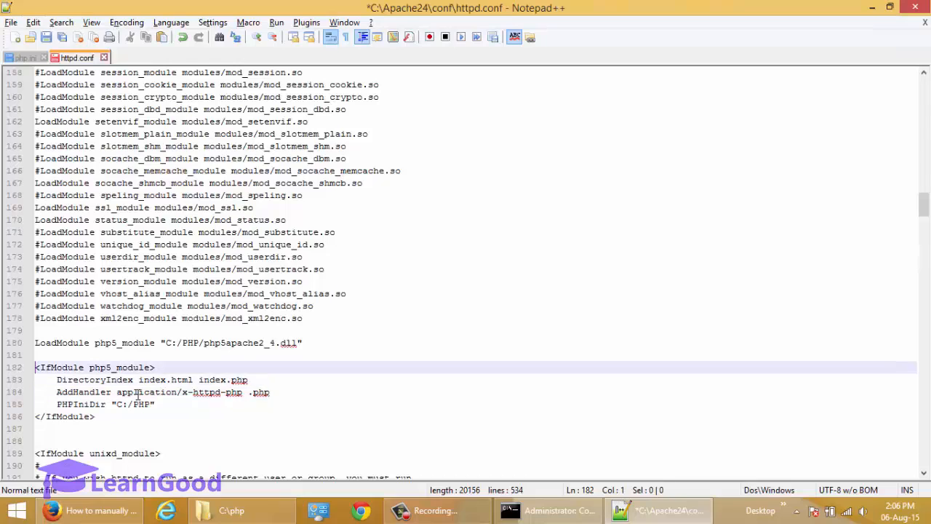
{"action": "key", "text": "Down"}
{"action": "key", "text": "Down"}
{"action": "key", "text": "Up"}
{"action": "key", "text": "Up"}
{"action": "left_click", "coordinate": [107, 344]}
{"action": "double_click", "coordinate": [113, 346]}
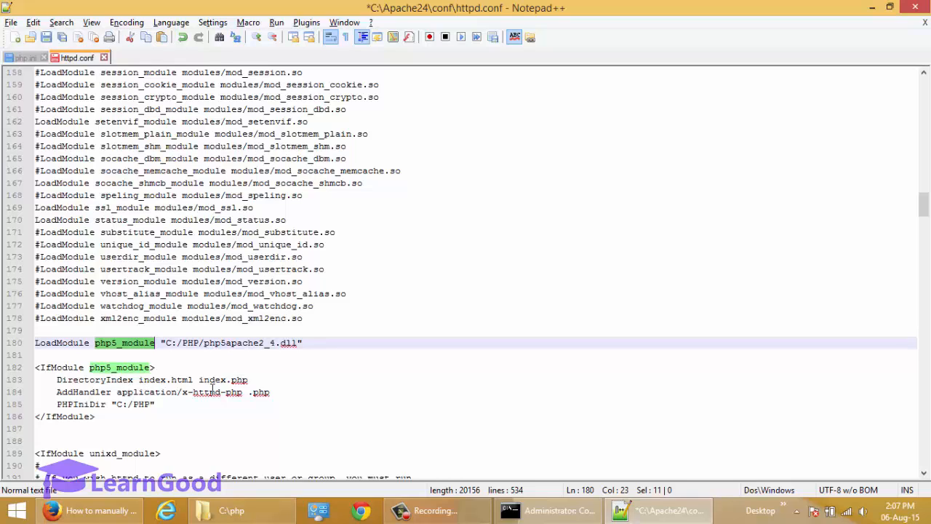
{"action": "left_click", "coordinate": [74, 395]}
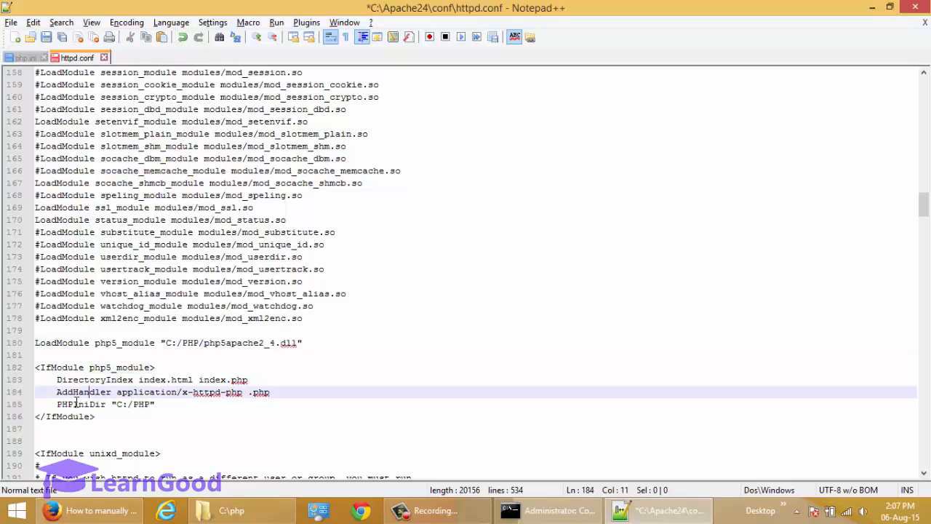
{"action": "double_click", "coordinate": [75, 396]}
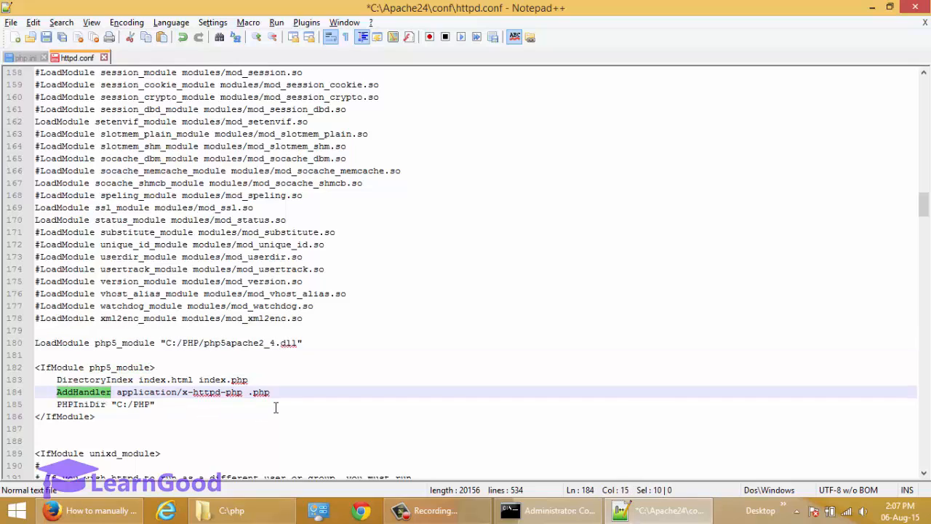
{"action": "key", "text": "shift+End"}
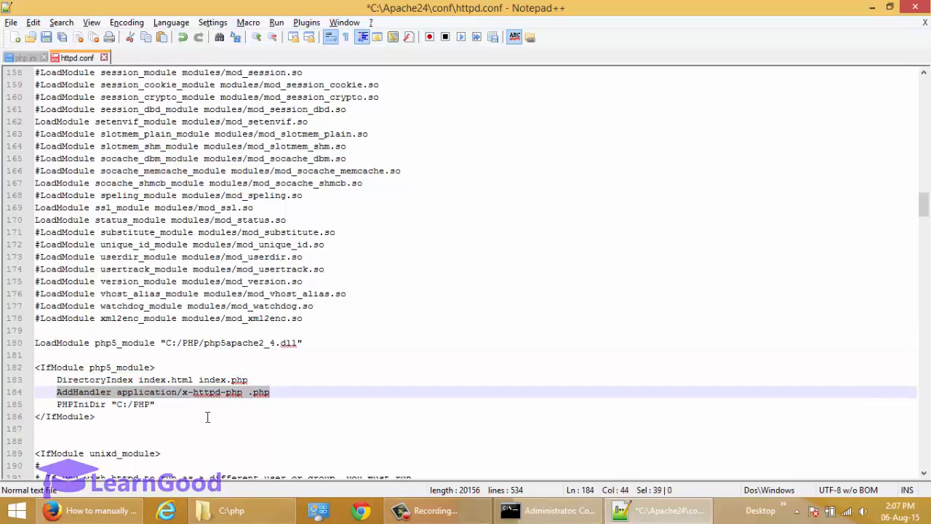
{"action": "key", "text": "Down"}
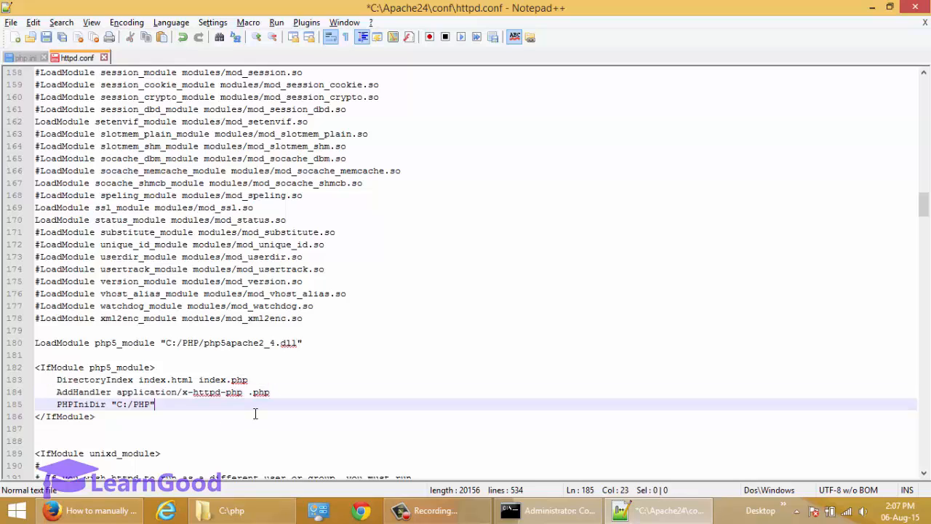
{"action": "left_click_drag", "start_coordinate": [249, 393], "coordinate": [276, 398]}
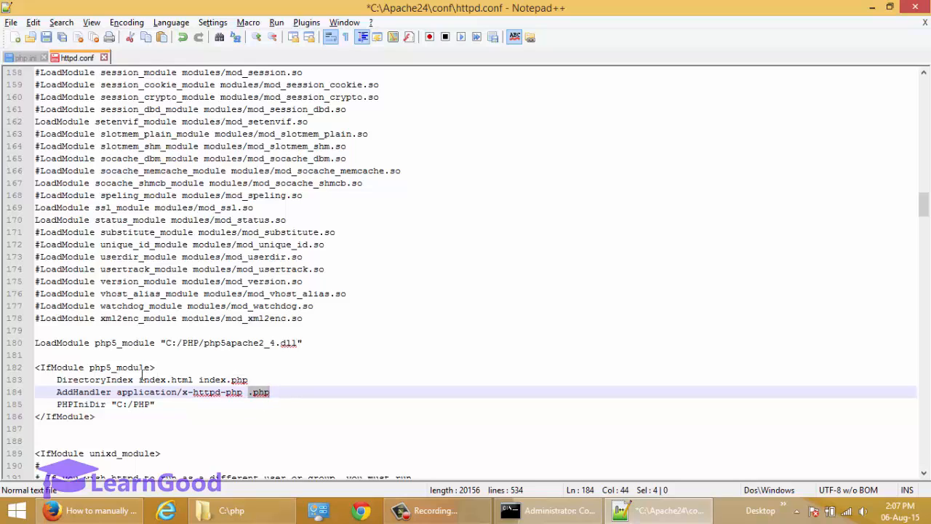
{"action": "double_click", "coordinate": [97, 405]}
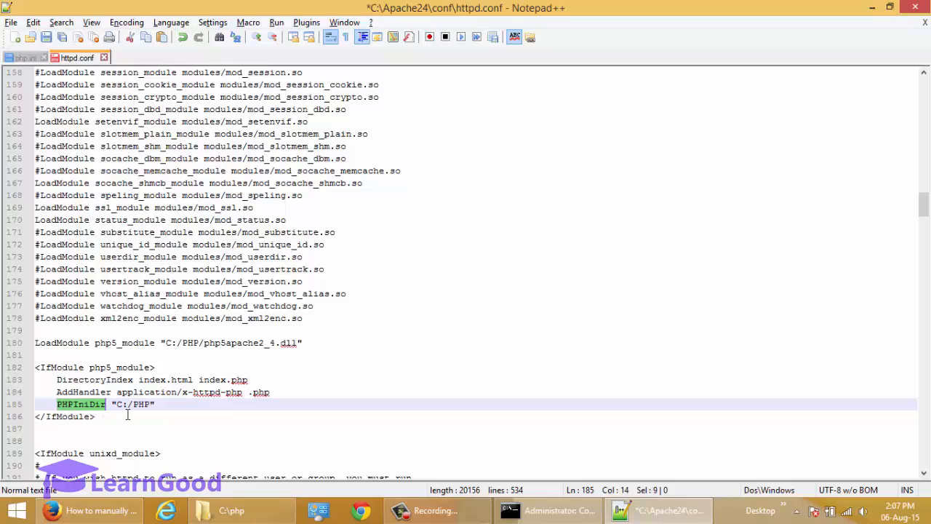
{"action": "left_click_drag", "start_coordinate": [115, 413], "coordinate": [150, 416]}
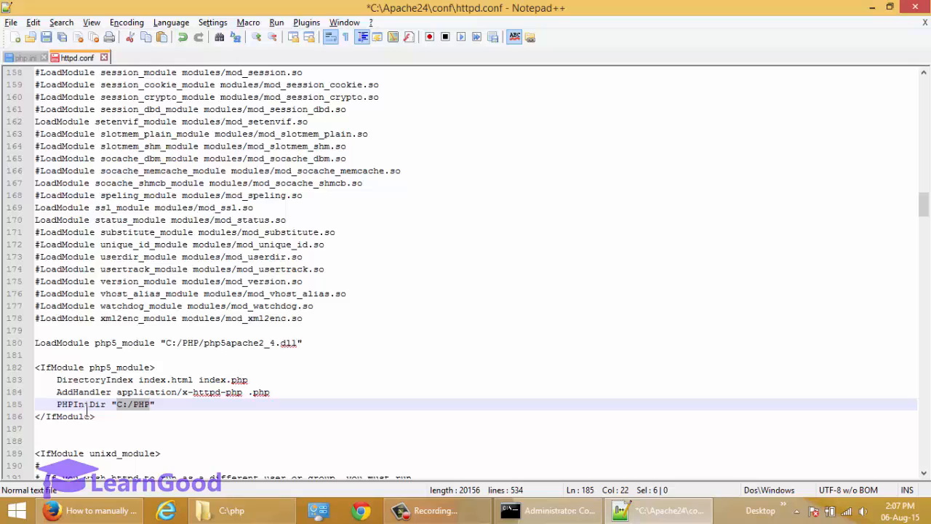
Step: Delete the extra blank line after the IfModule block and save httpd.conf
{"action": "left_click", "coordinate": [89, 432]}
{"action": "key", "text": "BackSpace"}
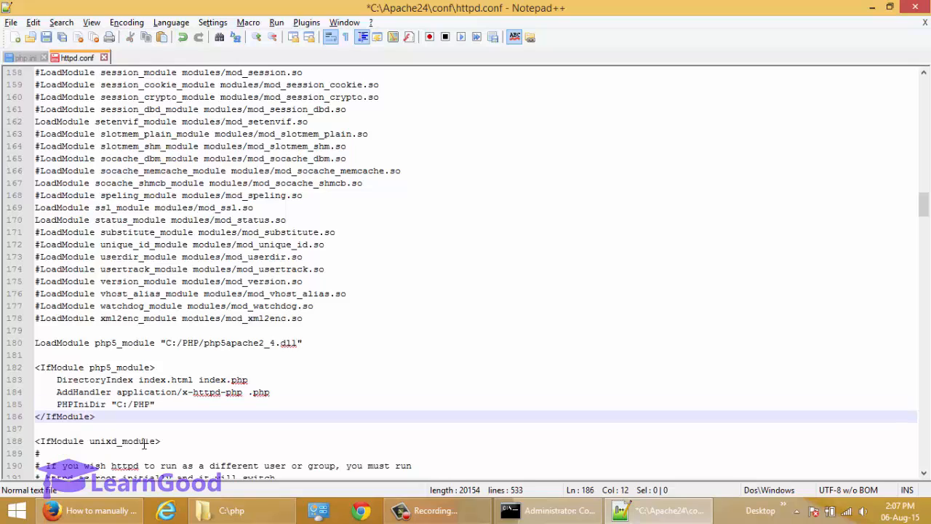
{"action": "key", "text": "ctrl+s"}
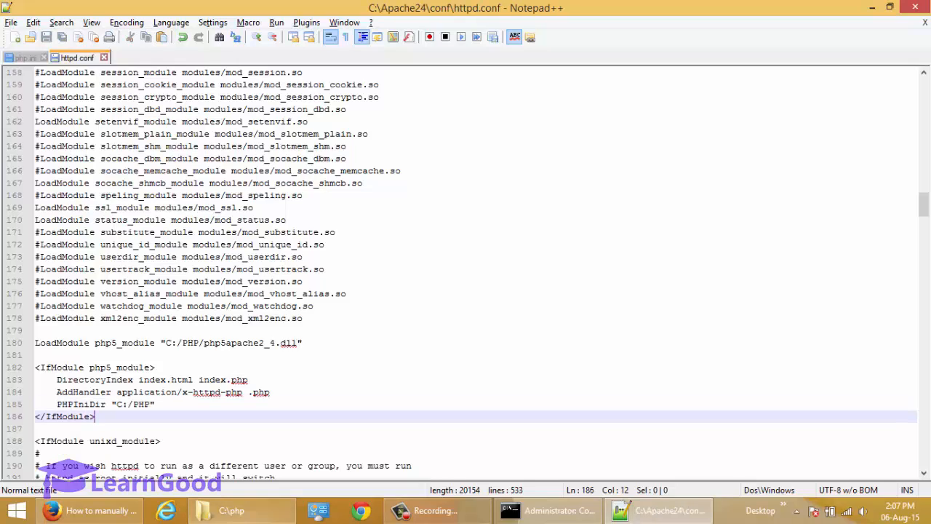
Step: Switch from Firefox back to Notepad++
{"action": "mouse_move", "coordinate": [536, 514]}
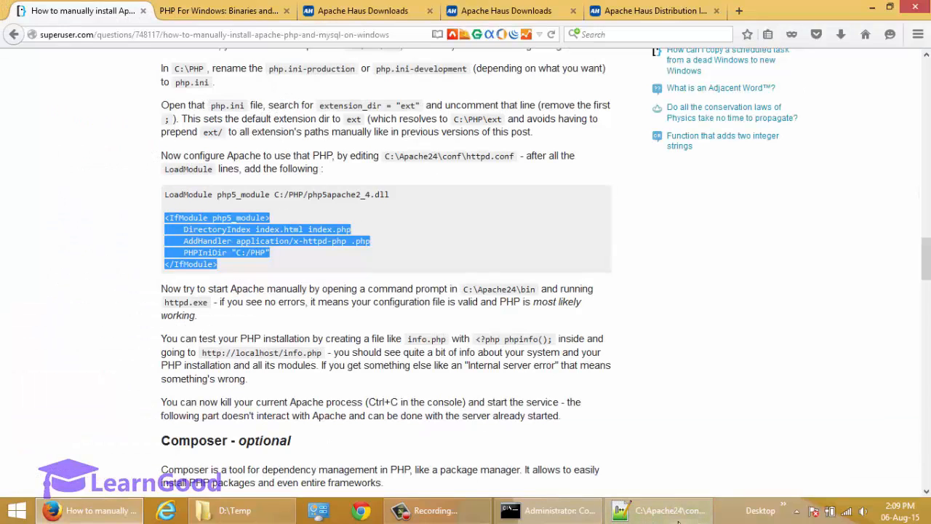
{"action": "left_click", "coordinate": [660, 512]}
Step: Paste the <?php phpinfo(); ?> script into a new document and begin saving it
{"action": "left_click", "coordinate": [16, 37]}
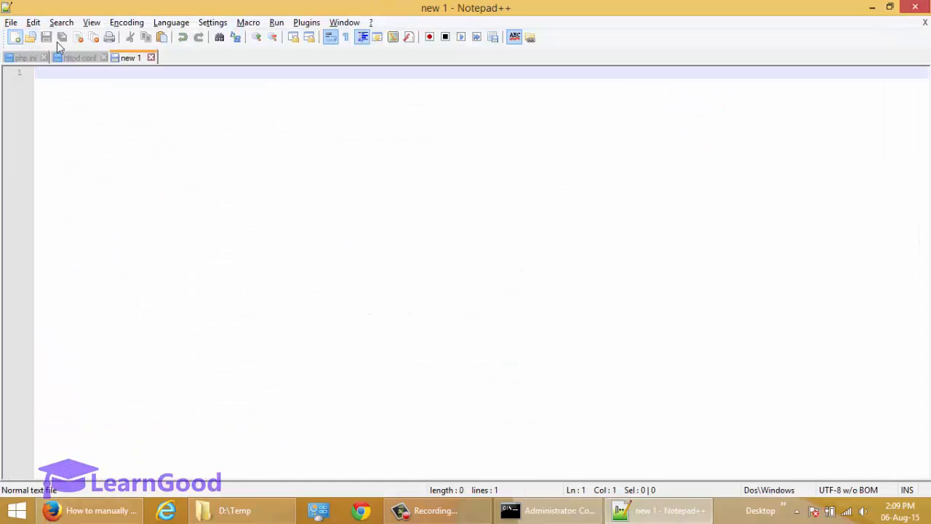
{"action": "type", "text": "<?php  // Show all information, defaults to INFO_ALL phpinfo();  ?>"}
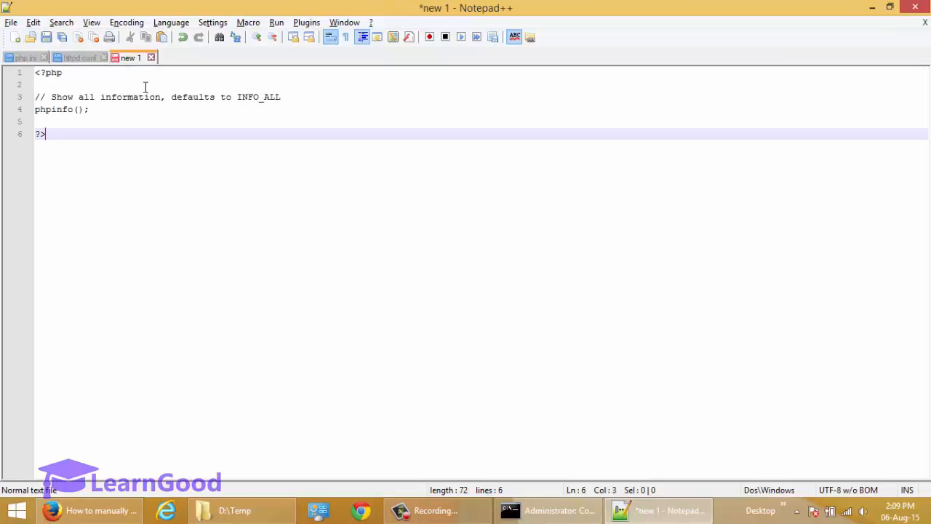
{"action": "key", "text": "Up"}
{"action": "key", "text": "Up"}
{"action": "key", "text": "Up"}
{"action": "key", "text": "Up"}
{"action": "key", "text": "Up"}
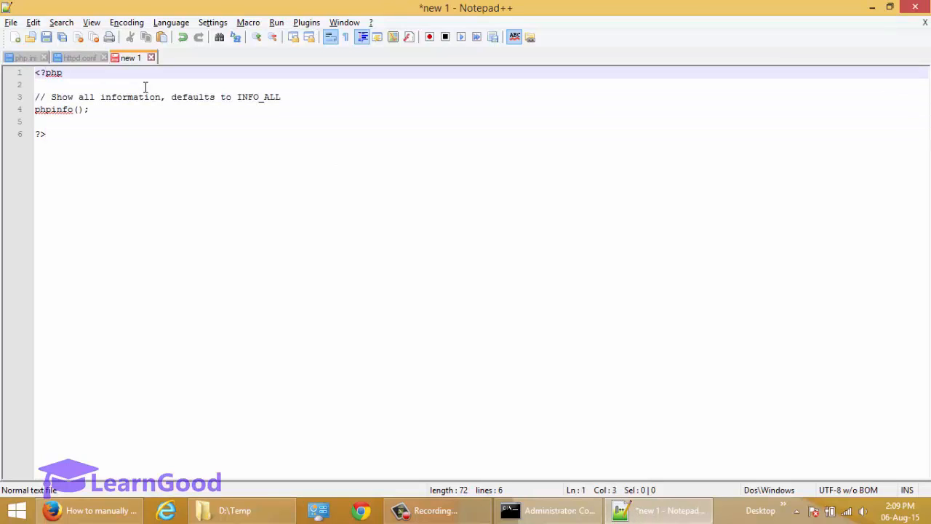
{"action": "key", "text": "Down"}
{"action": "key", "text": "Down"}
{"action": "key", "text": "Down"}
{"action": "key", "text": "Down"}
{"action": "key", "text": "Up"}
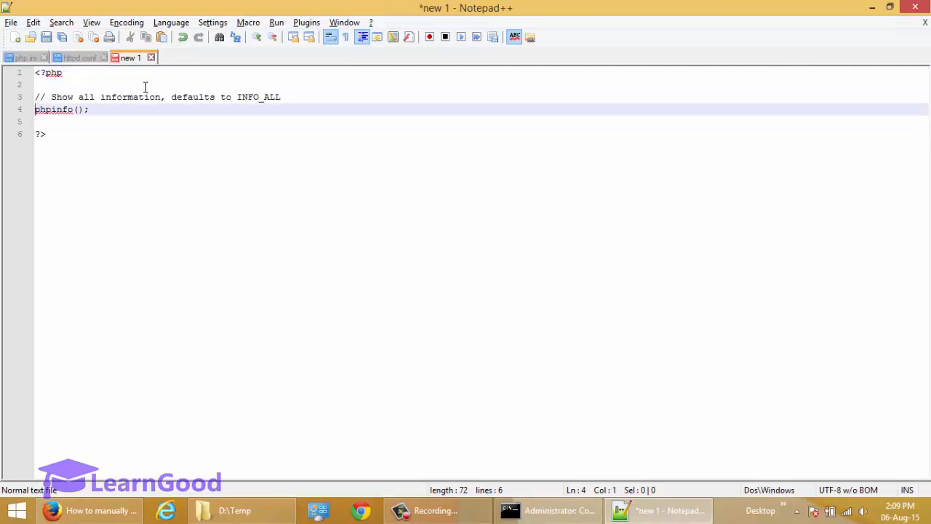
{"action": "key", "text": "shift+End"}
{"action": "key", "text": "Down"}
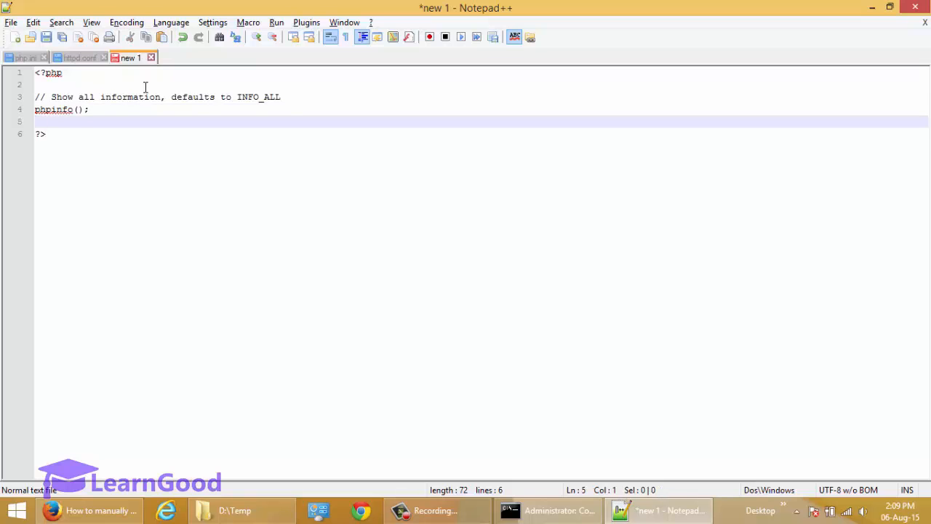
{"action": "key", "text": "Up"}
{"action": "key", "text": "shift+End"}
{"action": "key", "text": "ctrl+Home"}
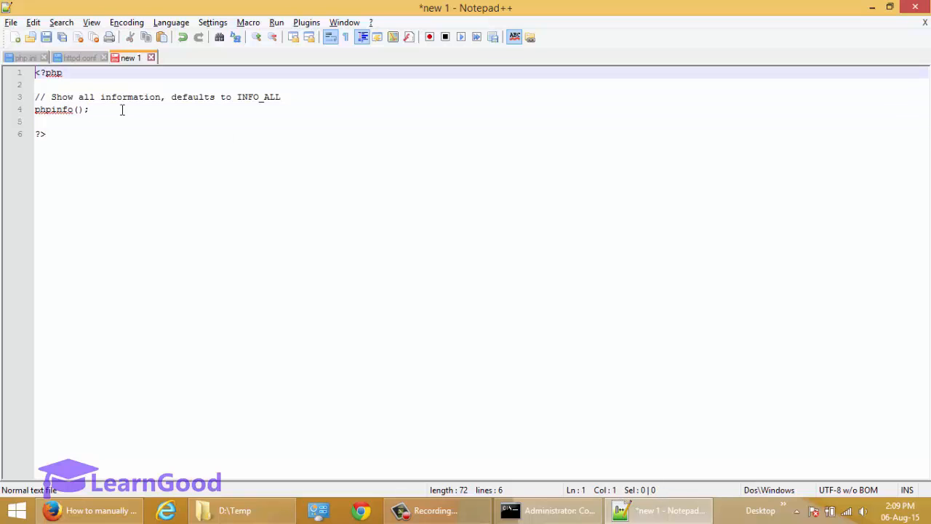
{"action": "left_click", "coordinate": [48, 42]}
Step: Save the script as phpinfo.php in C:\Apache24\htdocs
{"action": "left_click", "coordinate": [429, 151]}
{"action": "left_click", "coordinate": [402, 328]}
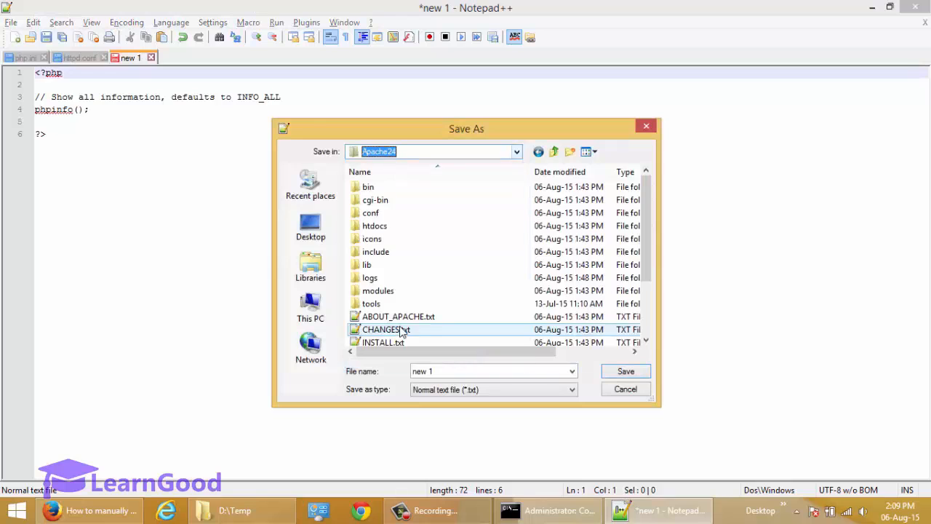
{"action": "double_click", "coordinate": [373, 225]}
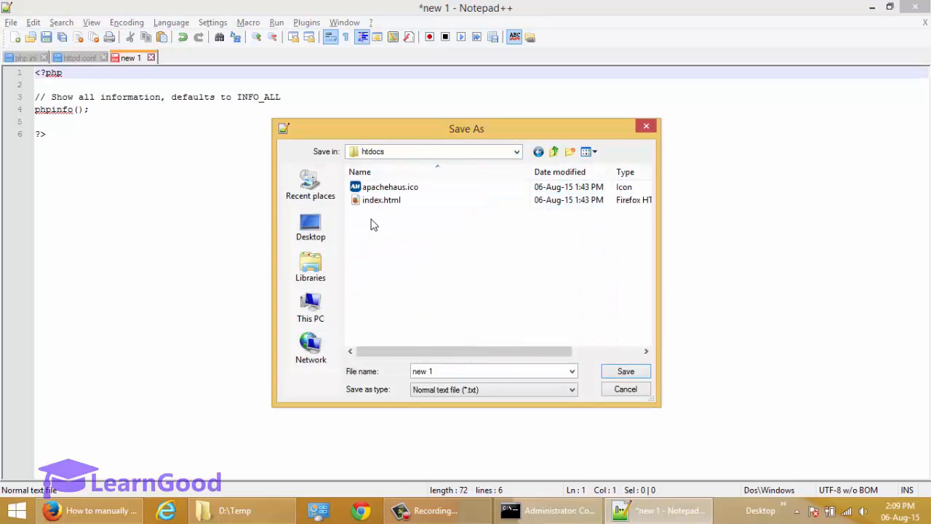
{"action": "double_click", "coordinate": [445, 376]}
{"action": "type", "text": "phpin"}
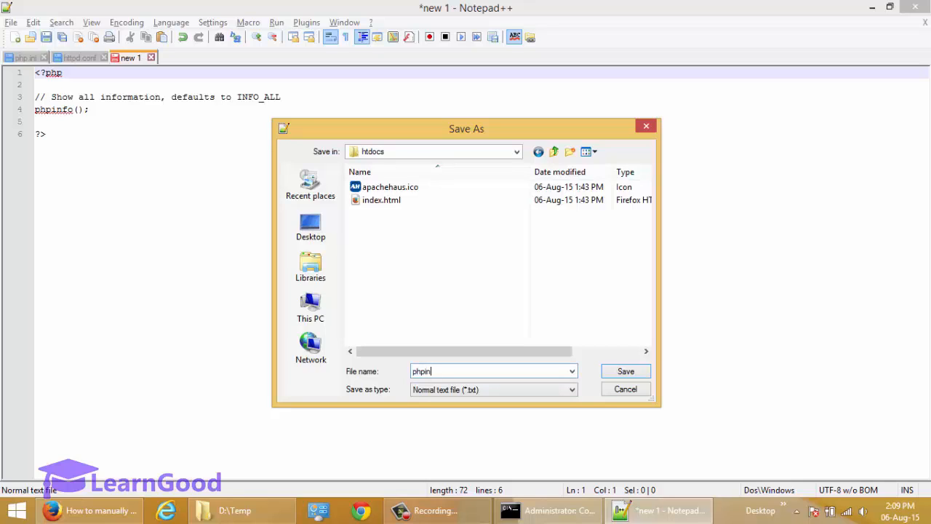
{"action": "type", "text": "fo.php"}
{"action": "left_click", "coordinate": [625, 372]}
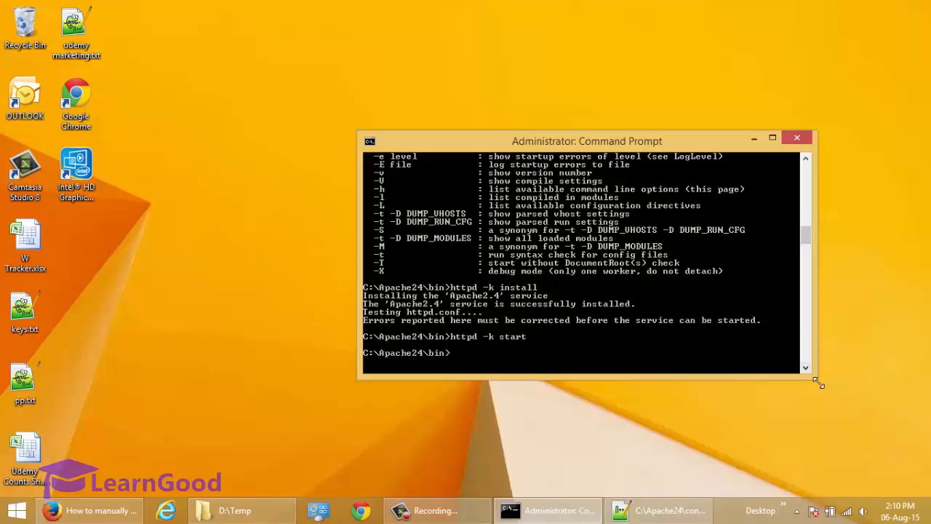
{"action": "left_click_drag", "start_coordinate": [818, 383], "coordinate": [817, 413]}
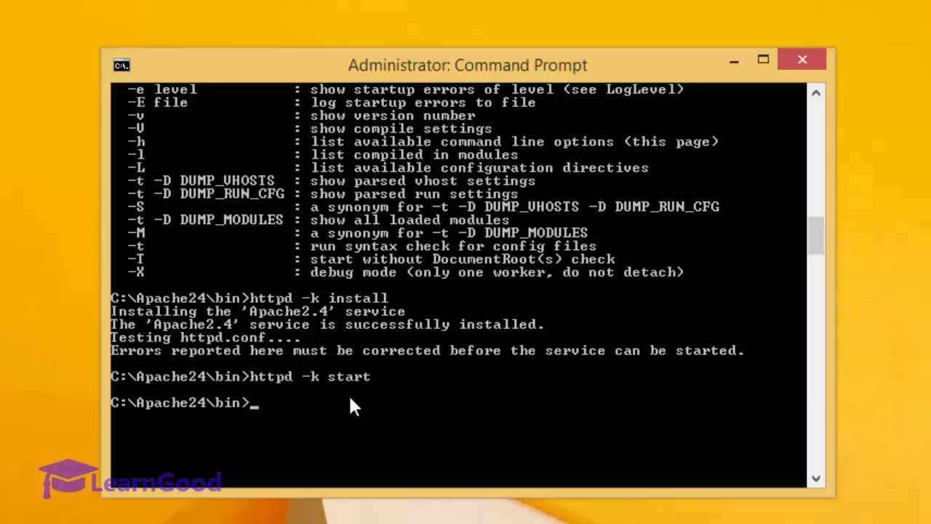
Step: Stop the Apache2.4 service with httpd -k stop
{"action": "key", "text": "Up"}
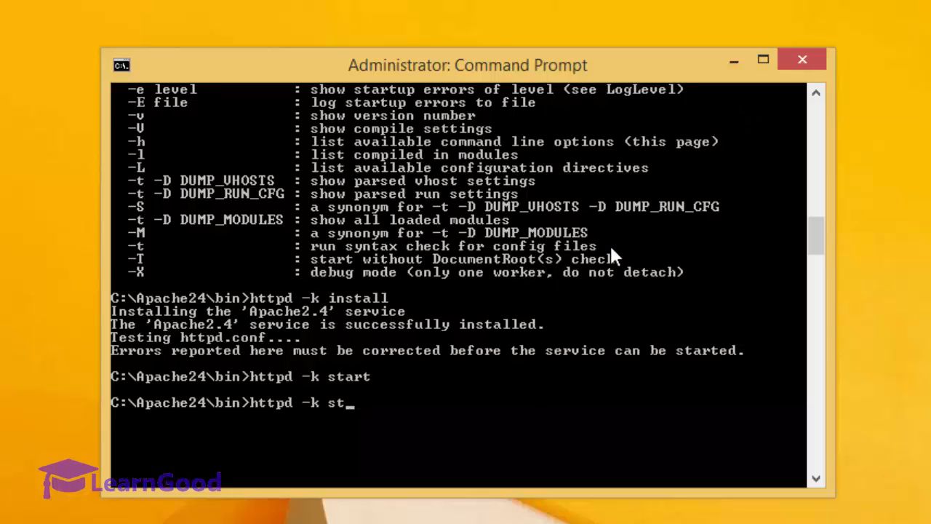
{"action": "type", "text": "op"}
{"action": "key", "text": "Return"}
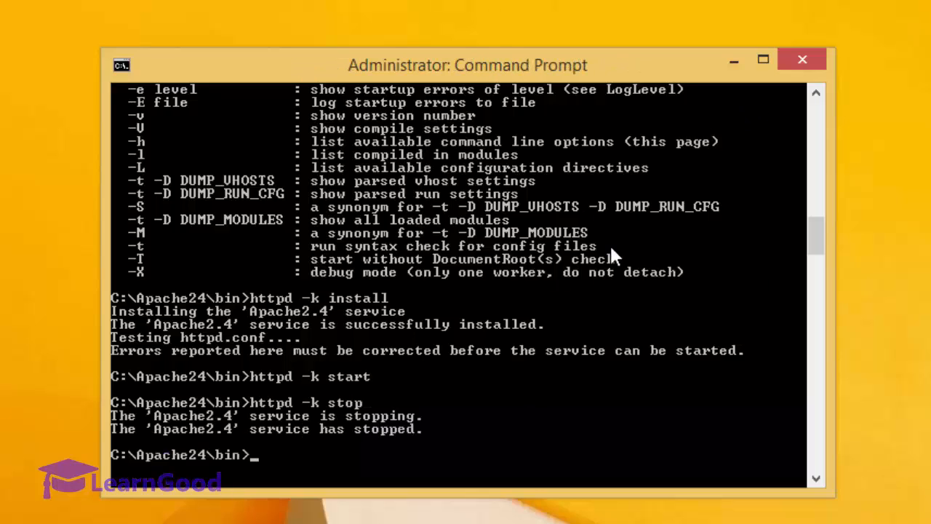
Step: Remove the Apache2.4 service with httpd -k uninstall
{"action": "key", "text": "Up"}
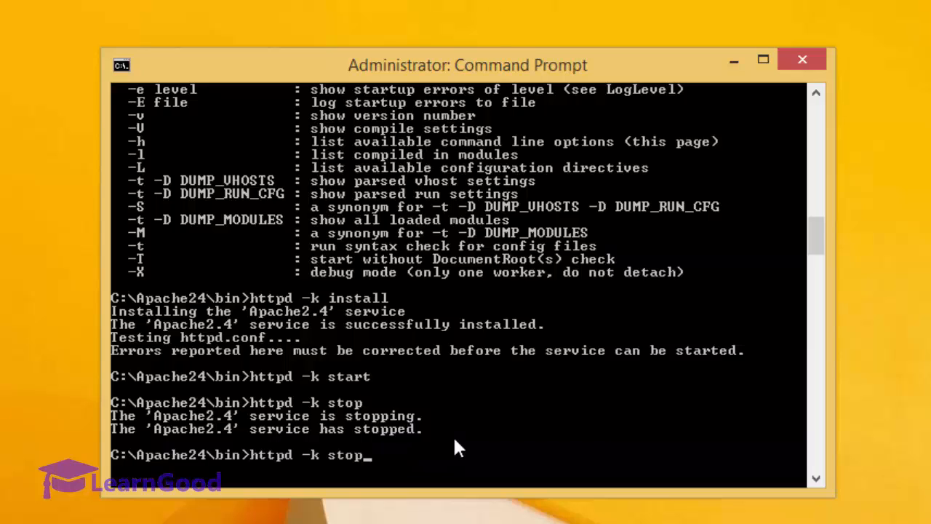
{"action": "key", "text": "BackSpace"}
{"action": "key", "text": "BackSpace"}
{"action": "key", "text": "BackSpace"}
{"action": "key", "text": "BackSpace"}
{"action": "left_click", "coordinate": [816, 95]}
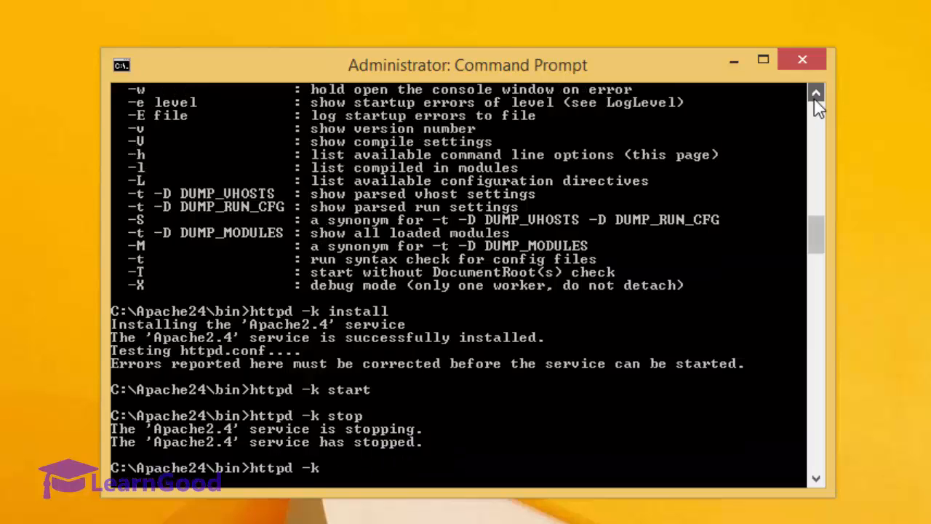
{"action": "left_click", "coordinate": [816, 94]}
{"action": "left_click", "coordinate": [815, 97]}
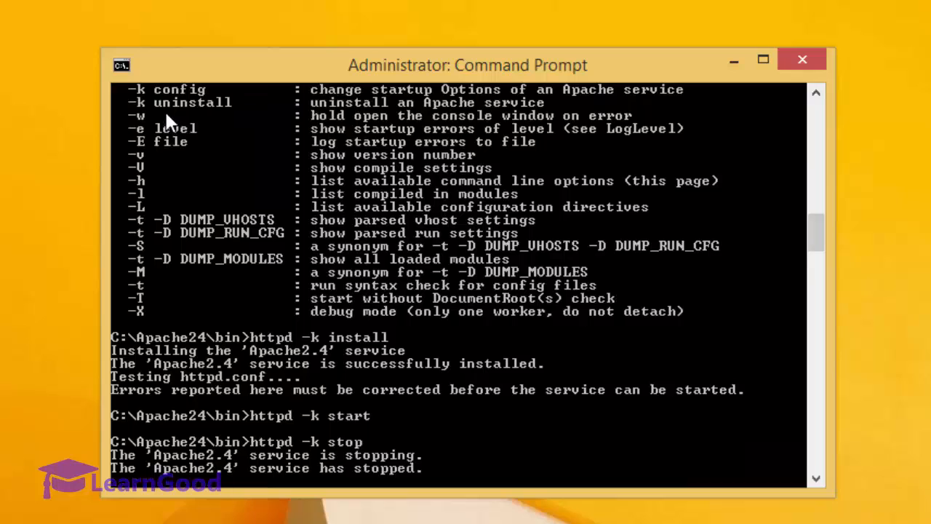
{"action": "left_click", "coordinate": [816, 477]}
{"action": "left_click", "coordinate": [815, 477]}
{"action": "left_click", "coordinate": [815, 477]}
{"action": "left_click", "coordinate": [815, 477]}
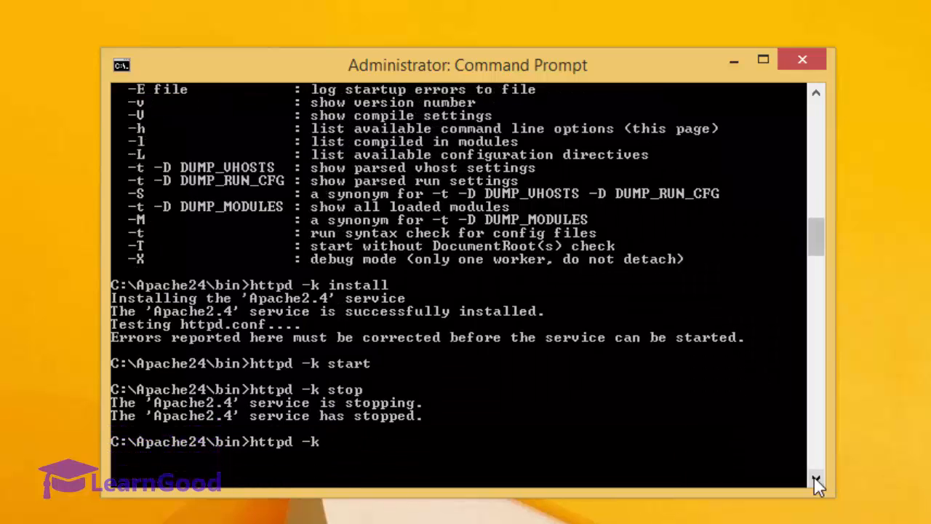
{"action": "type", "text": "uninstall"}
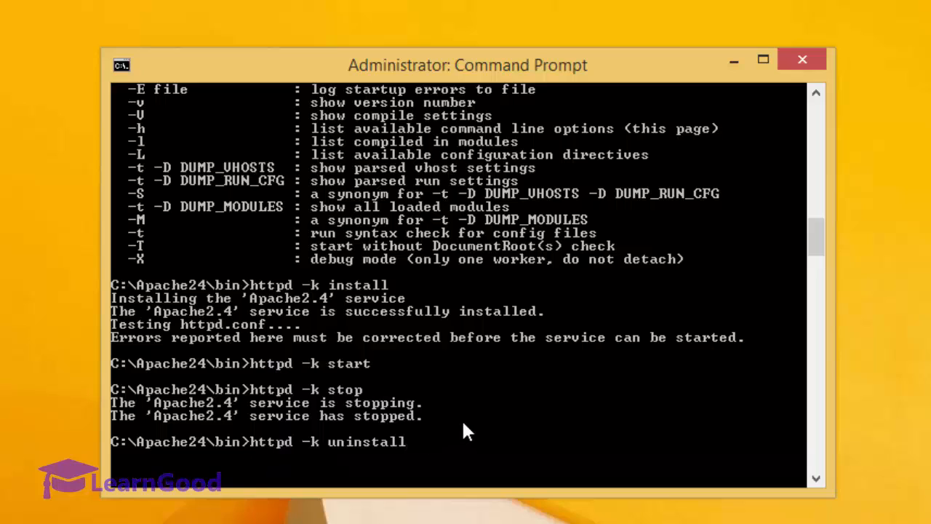
{"action": "key", "text": "Return"}
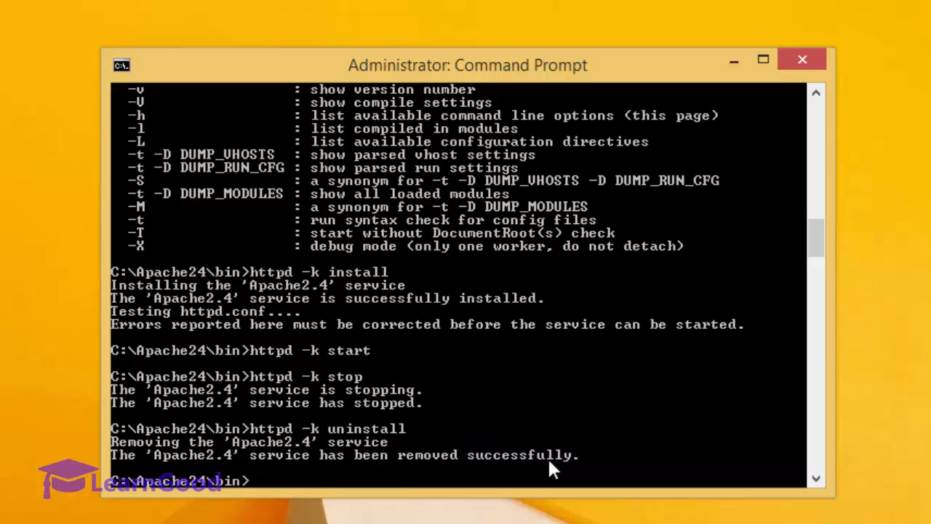
Step: Reinstall and restart the Apache2.4 service with httpd -k install and httpd -k start
{"action": "key", "text": "Up"}
{"action": "key", "text": "Up"}
{"action": "key", "text": "Up"}
{"action": "key", "text": "Up"}
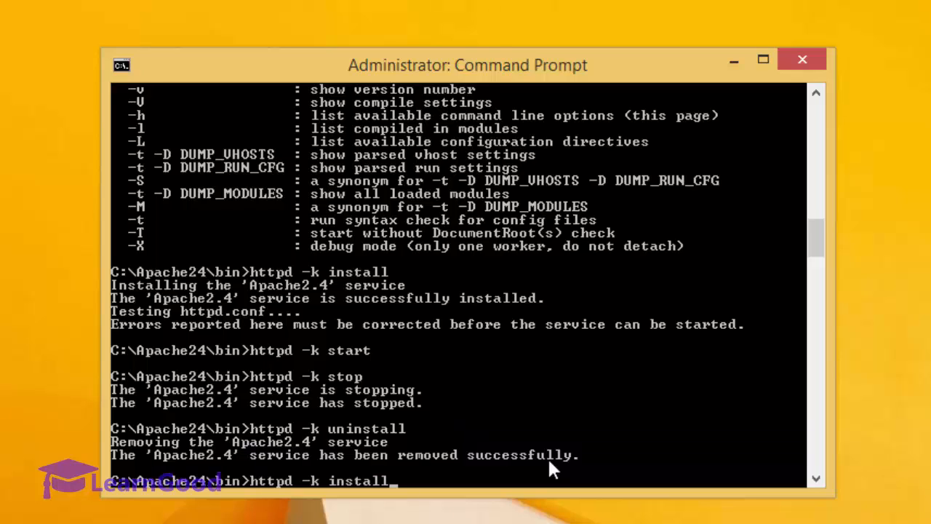
{"action": "key", "text": "Return"}
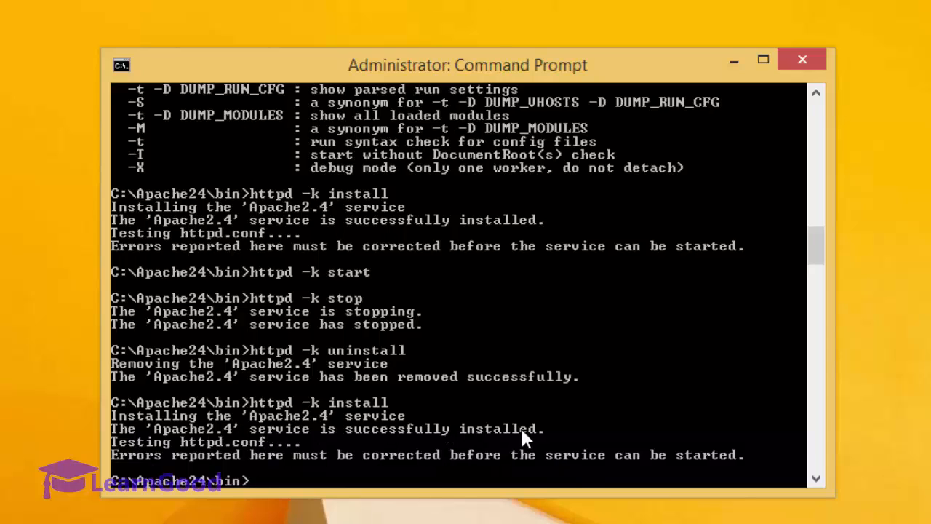
{"action": "key", "text": "Up"}
{"action": "key", "text": "Up"}
{"action": "key", "text": "Up"}
{"action": "key", "text": "Up"}
{"action": "key", "text": "Up"}
{"action": "key", "text": "Up"}
{"action": "key", "text": "Up"}
{"action": "key", "text": "Up"}
{"action": "key", "text": "Down"}
{"action": "key", "text": "Down"}
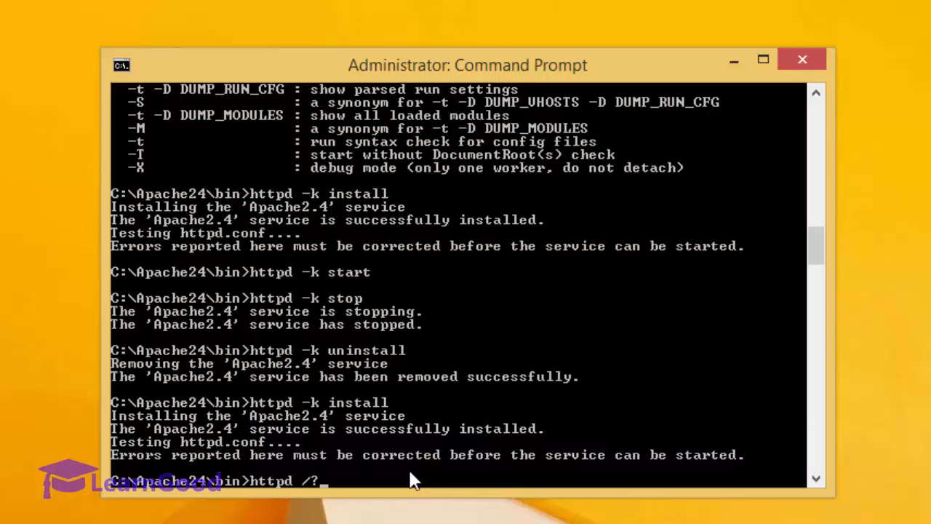
{"action": "key", "text": "Down"}
{"action": "key", "text": "Down"}
{"action": "key", "text": "Return"}
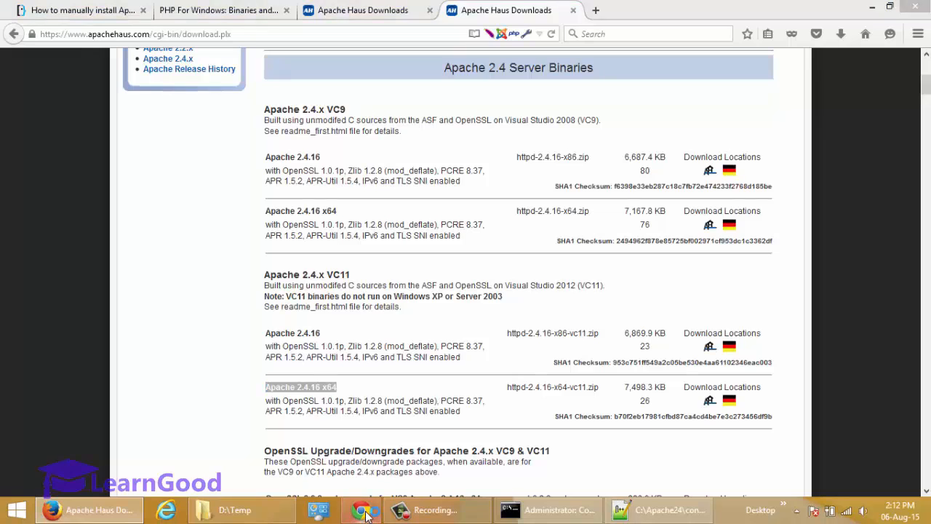
Step: Load localhost in Chrome to show the Apache Haus "It works" page
{"action": "left_click", "coordinate": [367, 515]}
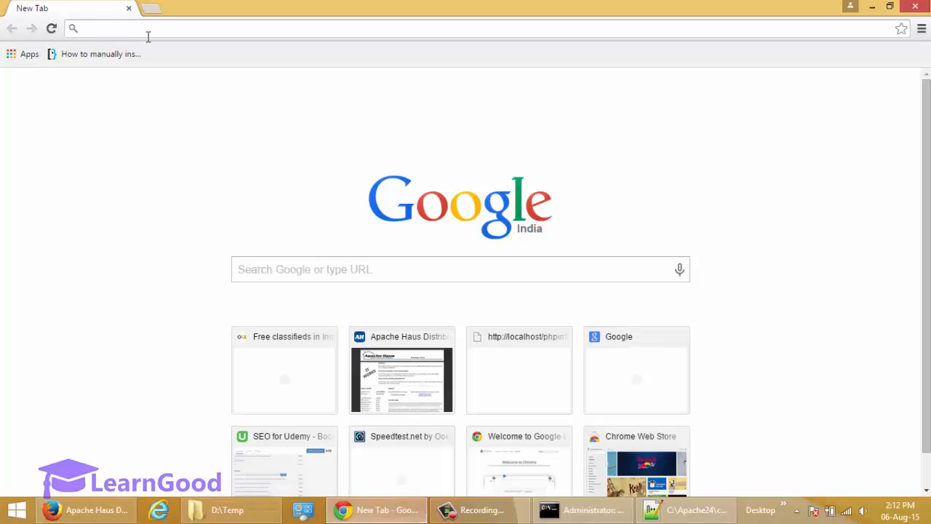
{"action": "type", "text": "localhost"}
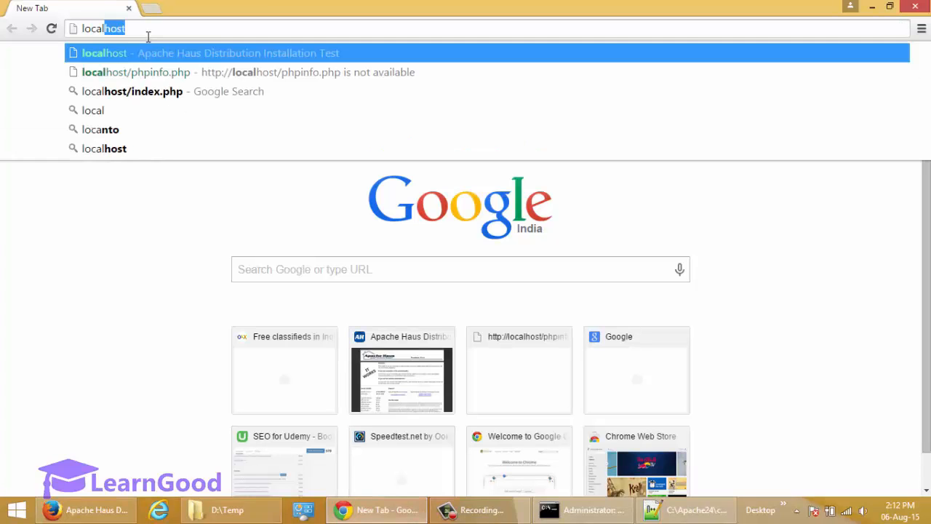
{"action": "key", "text": "Return"}
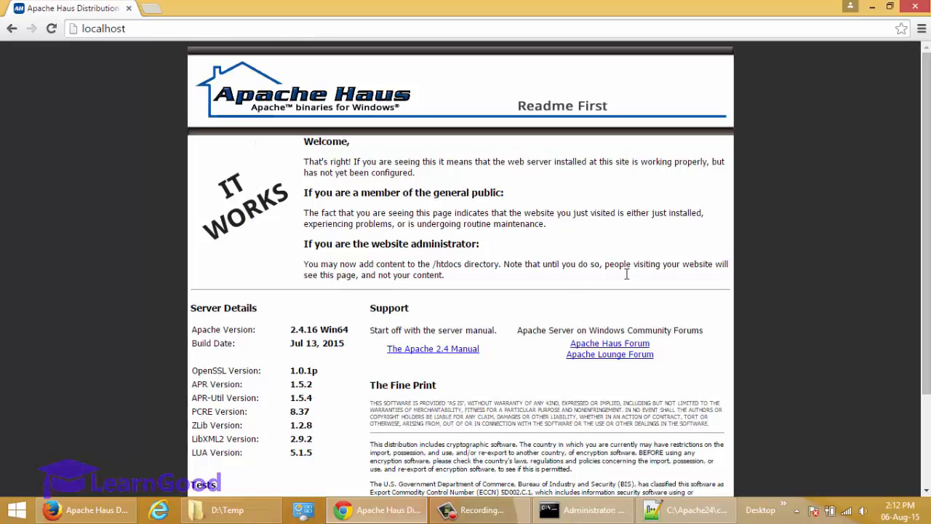
Step: Load localhost/phpinfo.php in a new tab and scroll through the PHP 5.5.27 info page
{"action": "left_click", "coordinate": [154, 9]}
{"action": "type", "text": "localhost/"}
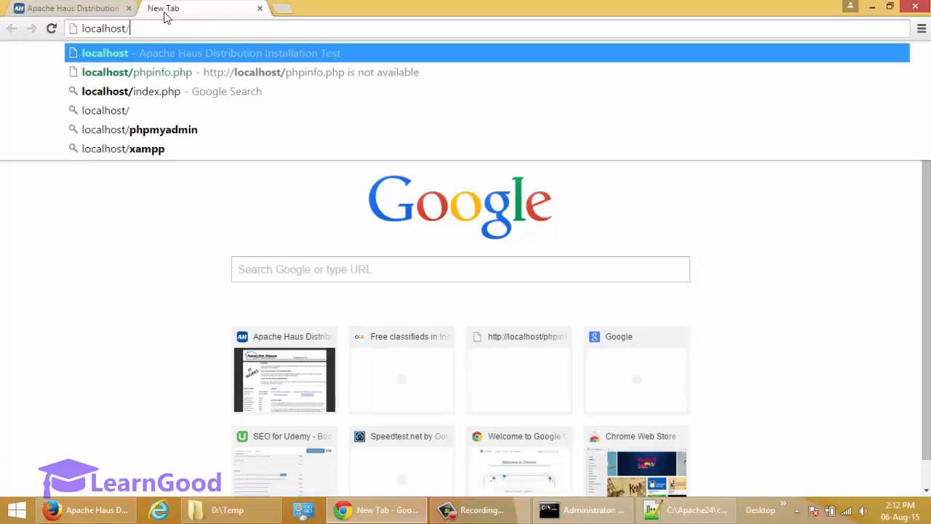
{"action": "type", "text": "php"}
{"action": "key", "text": "End"}
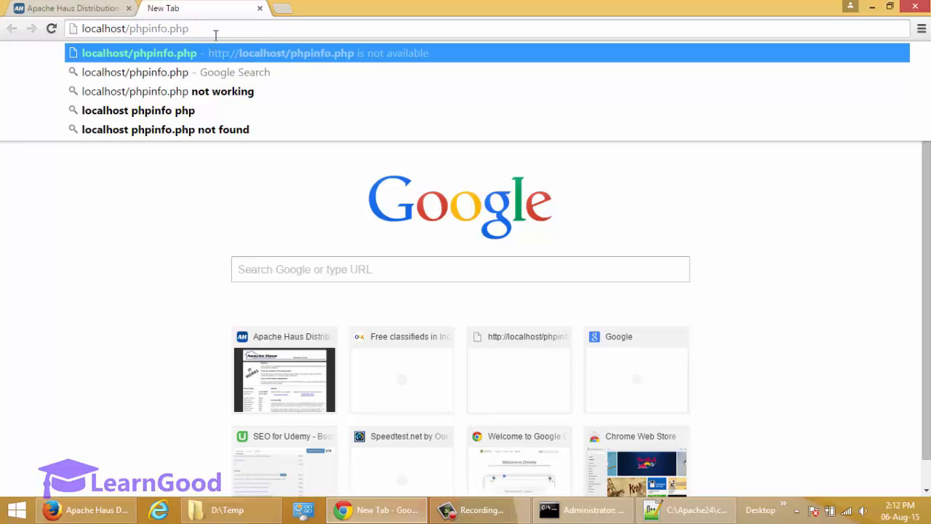
{"action": "key", "text": "Return"}
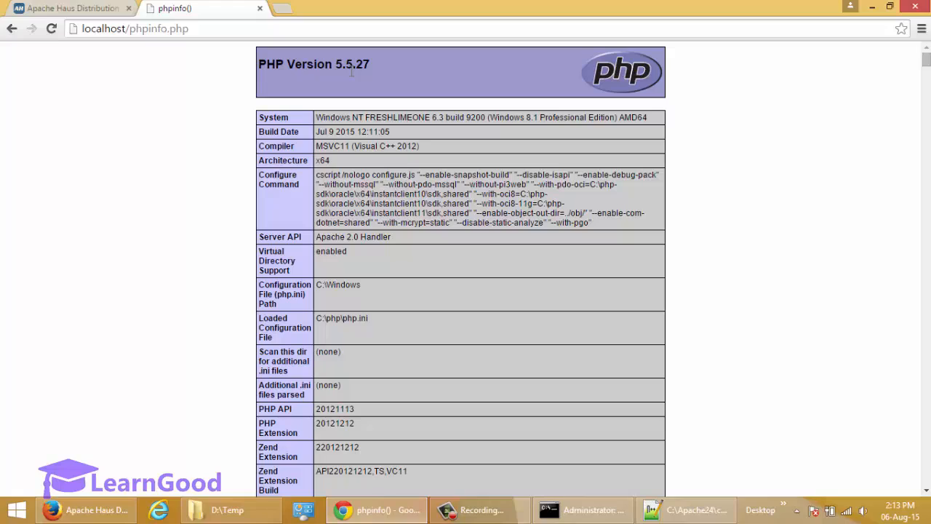
{"action": "scroll", "coordinate": [366, 126], "scroll_direction": "down", "scroll_amount": 10}
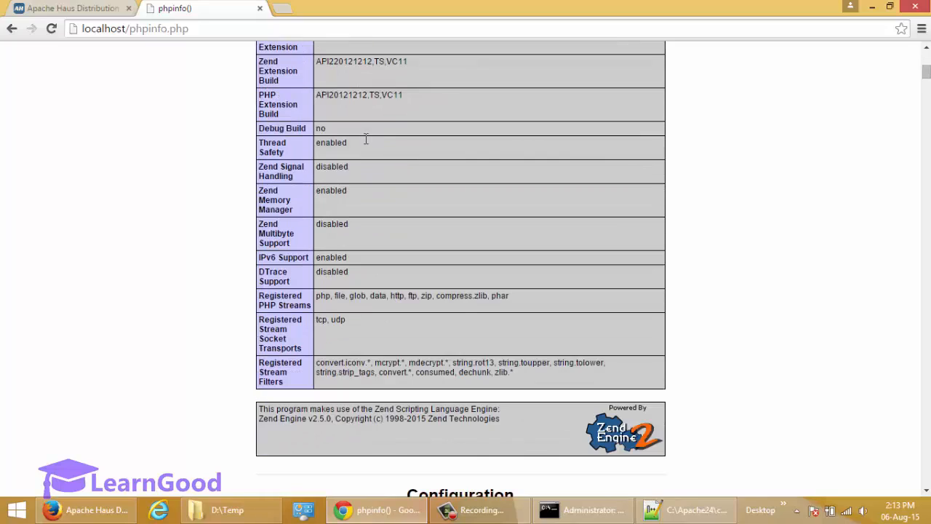
{"action": "scroll", "coordinate": [366, 144], "scroll_direction": "down", "scroll_amount": 10}
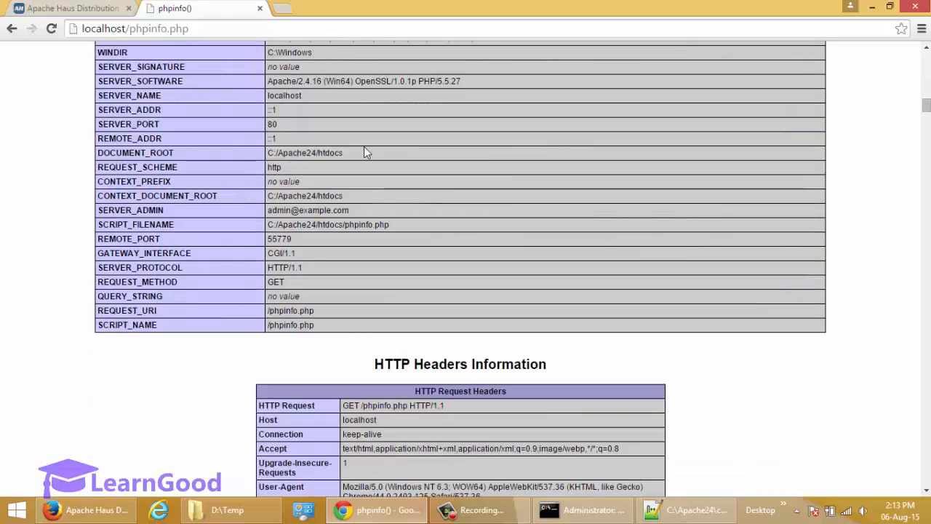
{"action": "scroll", "coordinate": [363, 146], "scroll_direction": "up", "scroll_amount": 20}
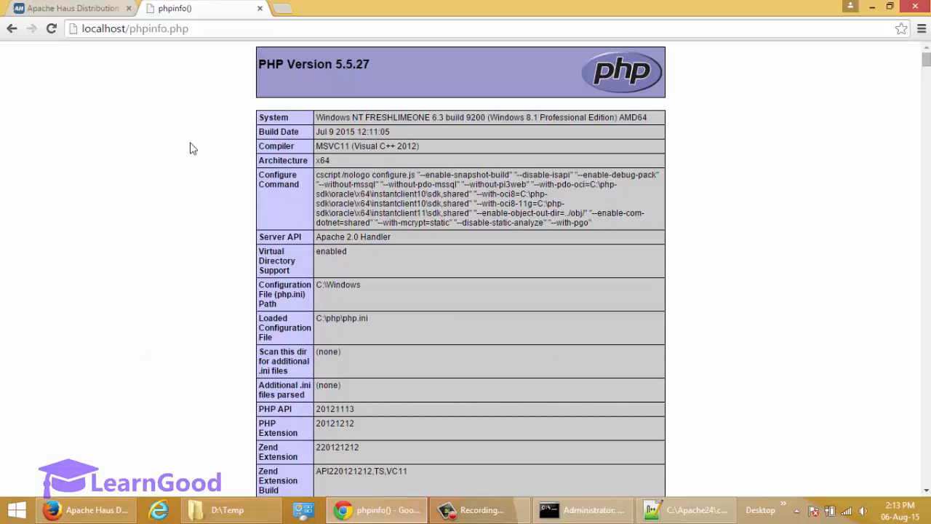
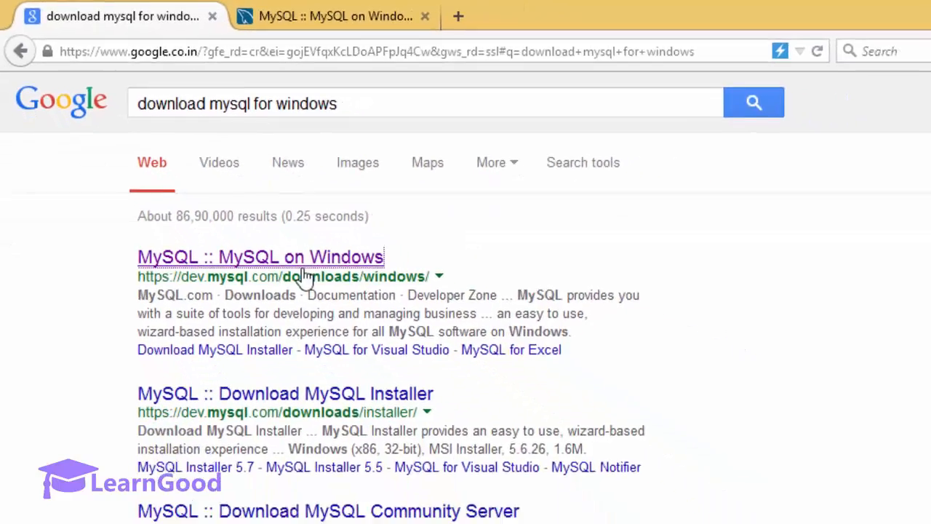
Step: Go from the MySQL on Windows page via MySQL Installer to the Community Server 5.6.26 Windows downloads
{"action": "left_click", "coordinate": [338, 18]}
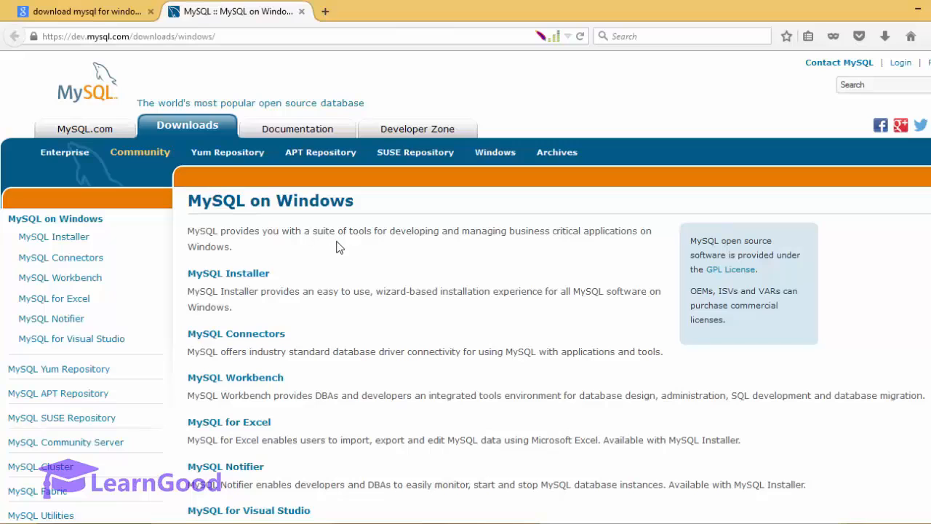
{"action": "scroll", "coordinate": [345, 255], "scroll_direction": "down", "scroll_amount": 2}
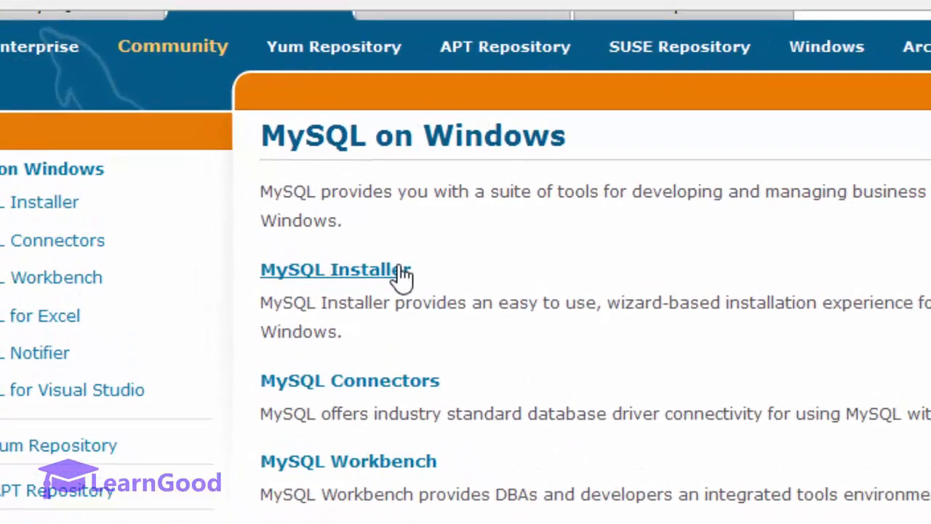
{"action": "left_click", "coordinate": [402, 274]}
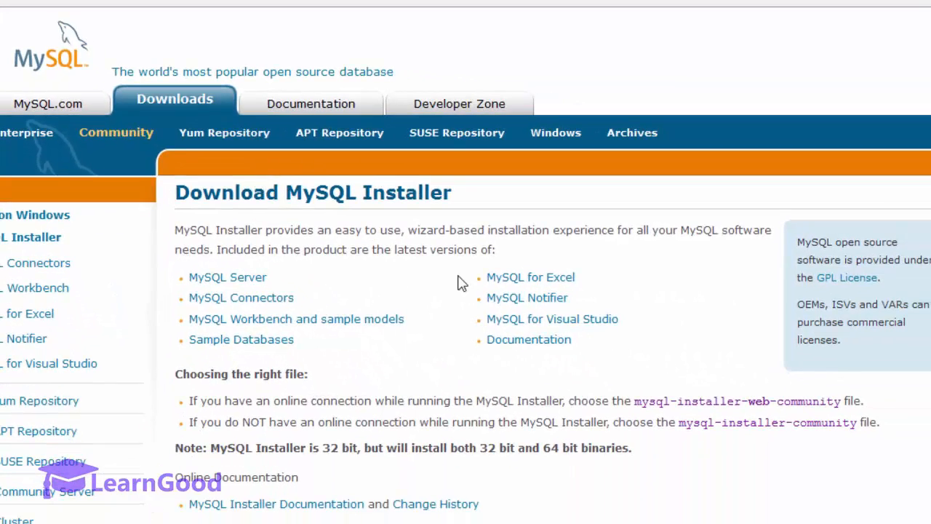
{"action": "scroll", "coordinate": [433, 267], "scroll_direction": "down", "scroll_amount": 2}
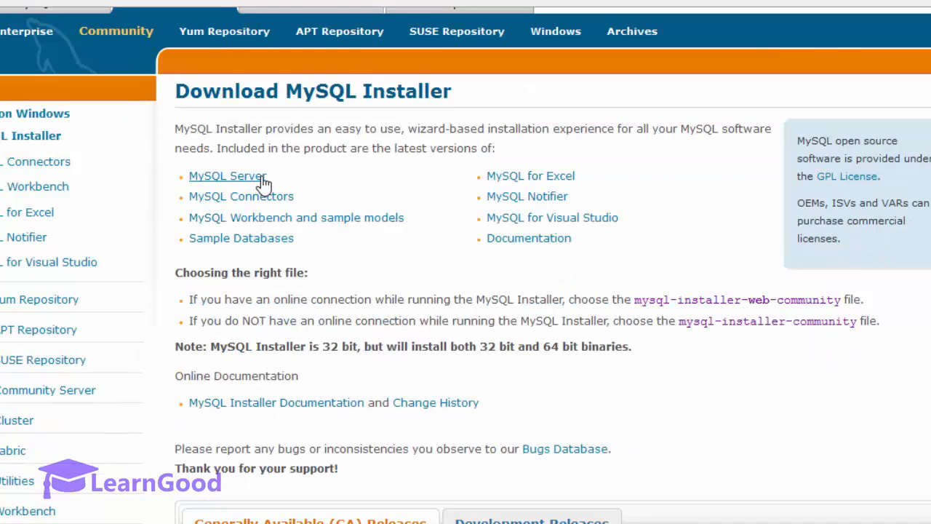
{"action": "left_click", "coordinate": [264, 185]}
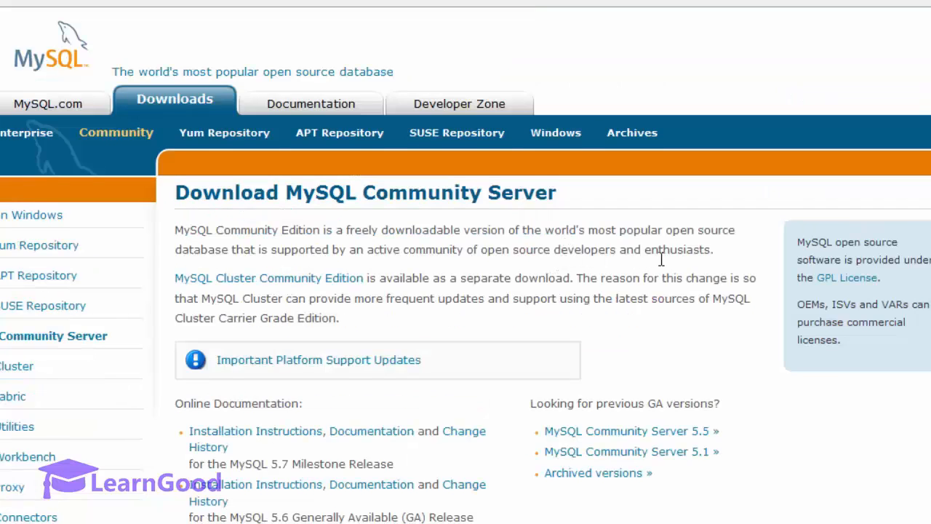
{"action": "scroll", "coordinate": [661, 259], "scroll_direction": "down", "scroll_amount": 1}
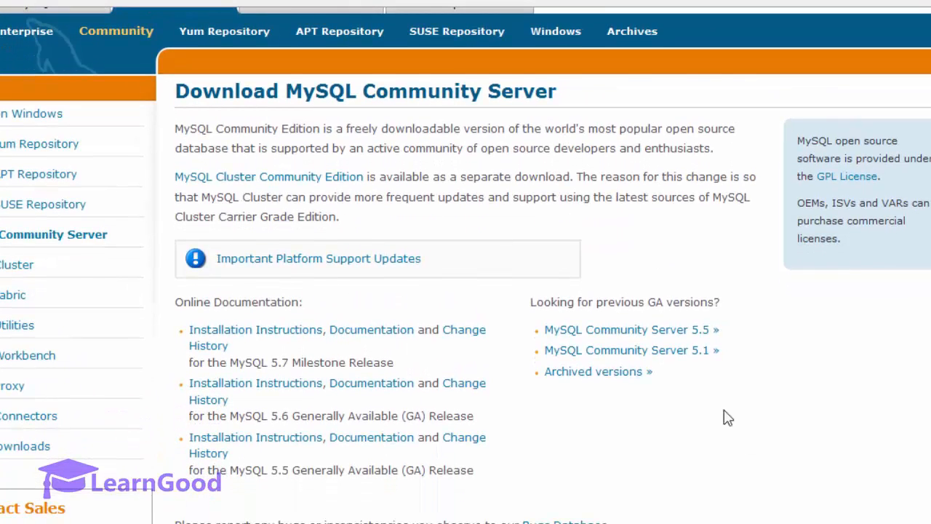
{"action": "scroll", "coordinate": [725, 418], "scroll_direction": "down", "scroll_amount": 4}
{"action": "scroll", "coordinate": [725, 417], "scroll_direction": "down", "scroll_amount": 2}
{"action": "scroll", "coordinate": [815, 363], "scroll_direction": "down", "scroll_amount": 3}
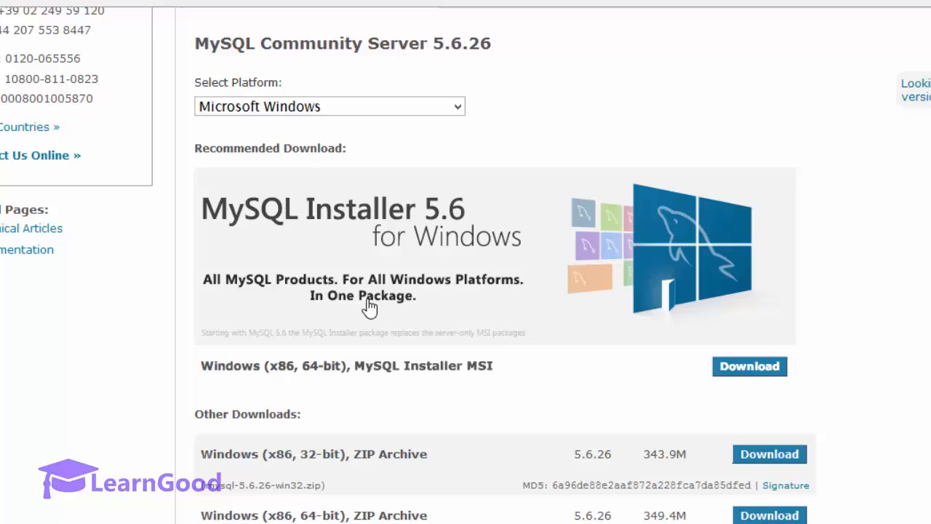
{"action": "scroll", "coordinate": [364, 271], "scroll_direction": "down", "scroll_amount": 2}
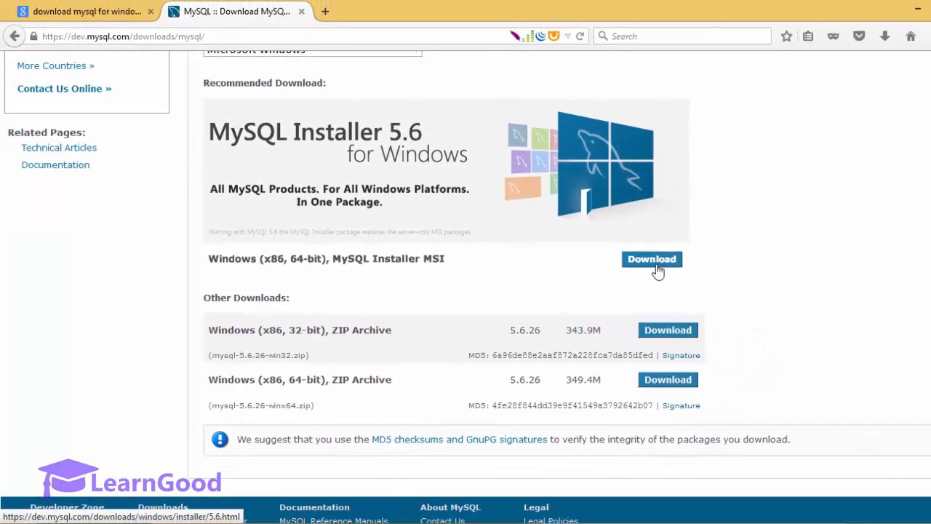
Step: Open the MySQL Installer download page and read its note on 32-bit and 64-bit binaries
{"action": "left_click", "coordinate": [658, 271]}
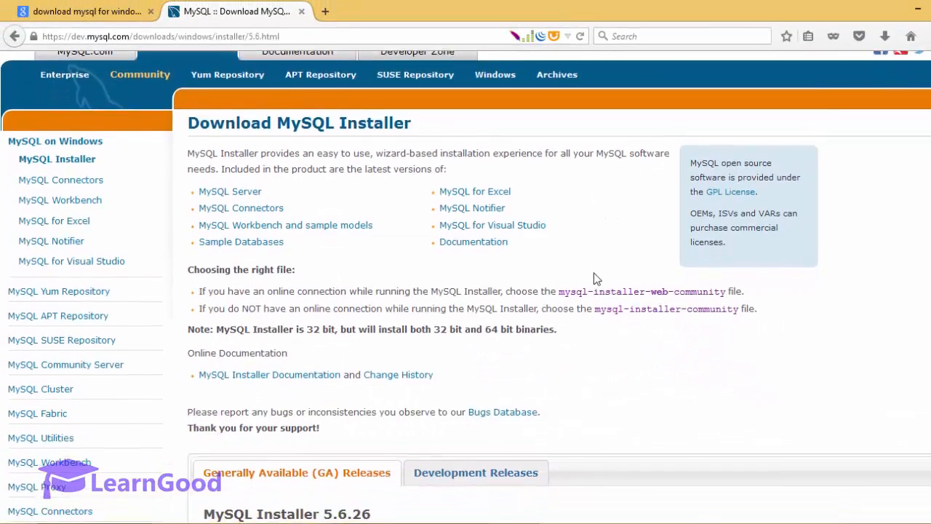
{"action": "scroll", "coordinate": [595, 278], "scroll_direction": "down", "scroll_amount": 2}
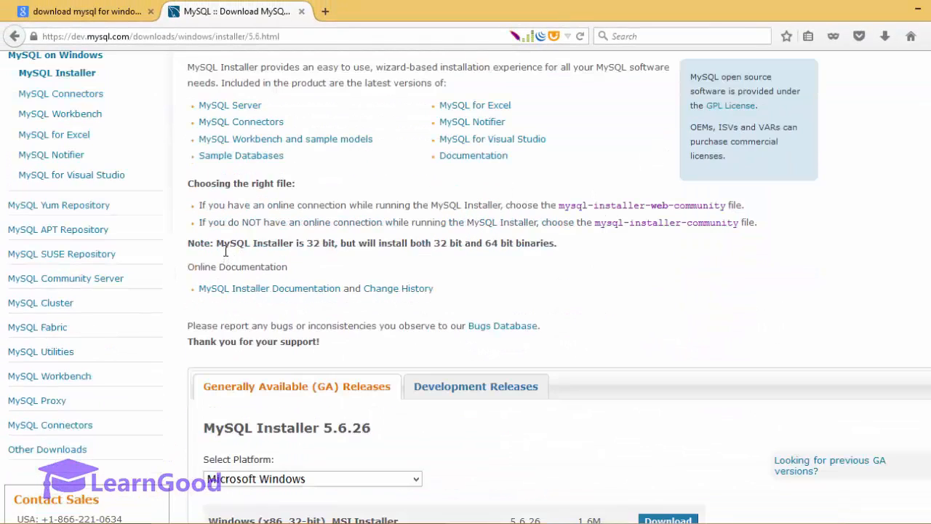
{"action": "left_click_drag", "start_coordinate": [217, 249], "coordinate": [560, 251]}
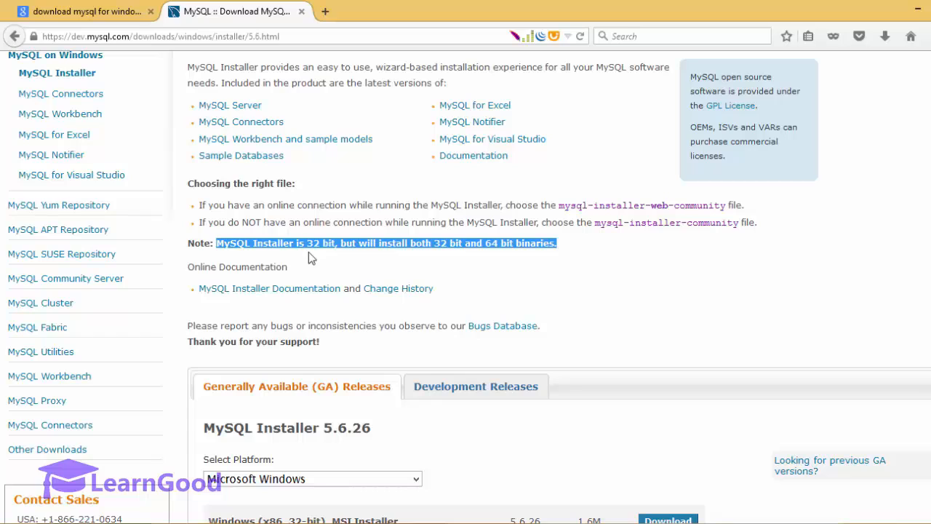
{"action": "left_click", "coordinate": [467, 266]}
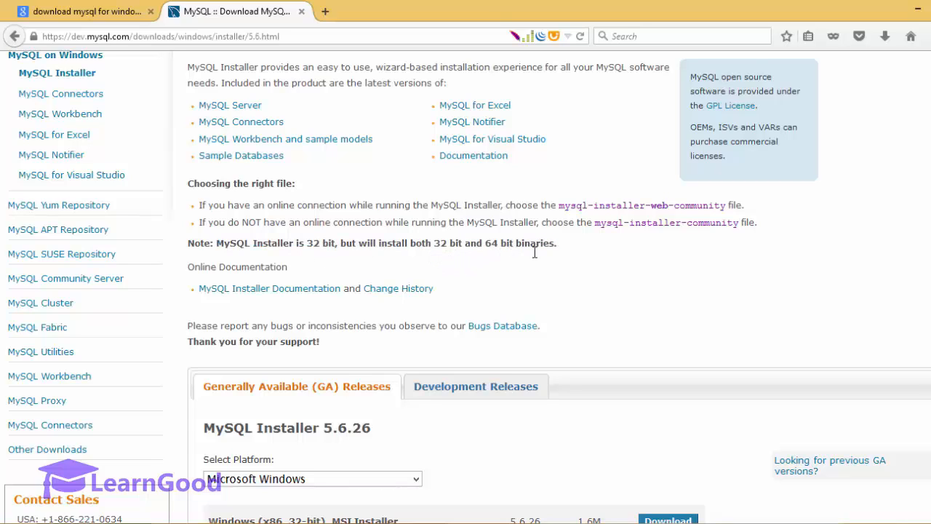
{"action": "scroll", "coordinate": [543, 271], "scroll_direction": "down", "scroll_amount": 4}
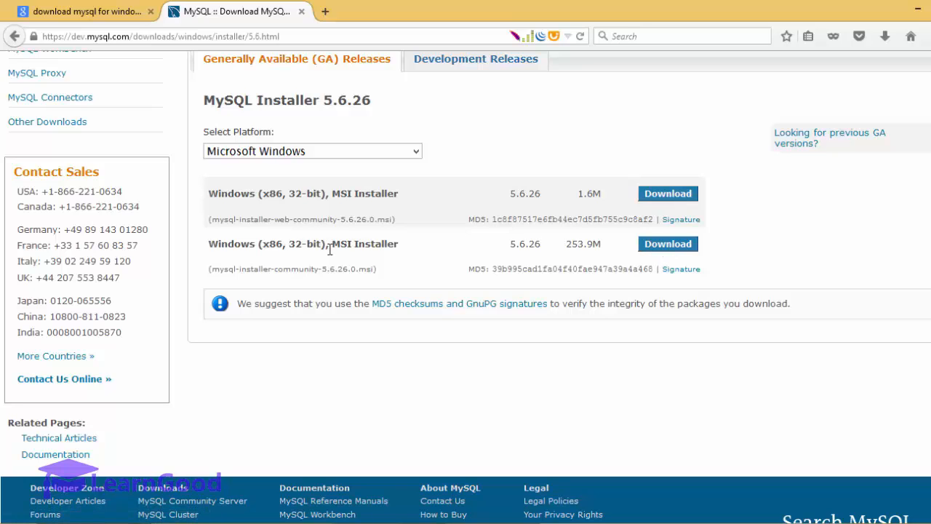
Step: Download the 1.6M web community MSI without logging in, save it, and run it
{"action": "left_click", "coordinate": [666, 194]}
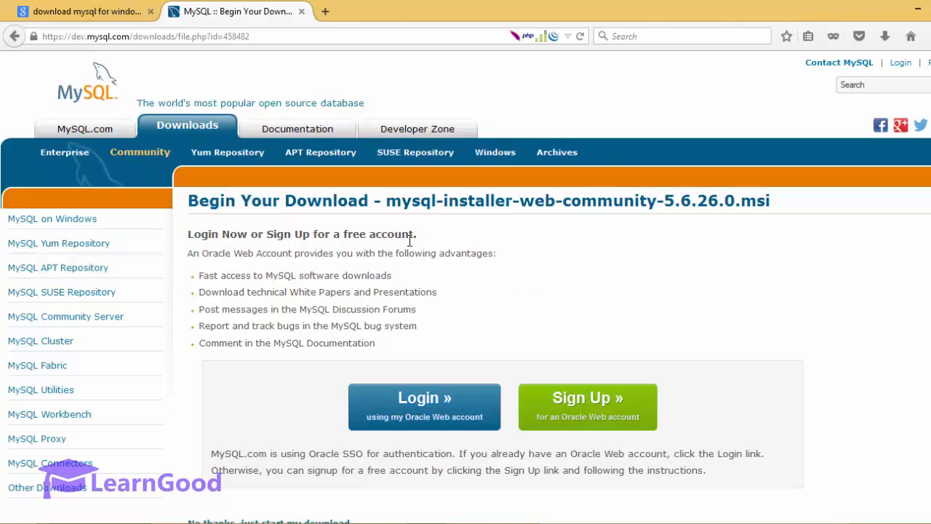
{"action": "scroll", "coordinate": [423, 240], "scroll_direction": "down", "scroll_amount": 5}
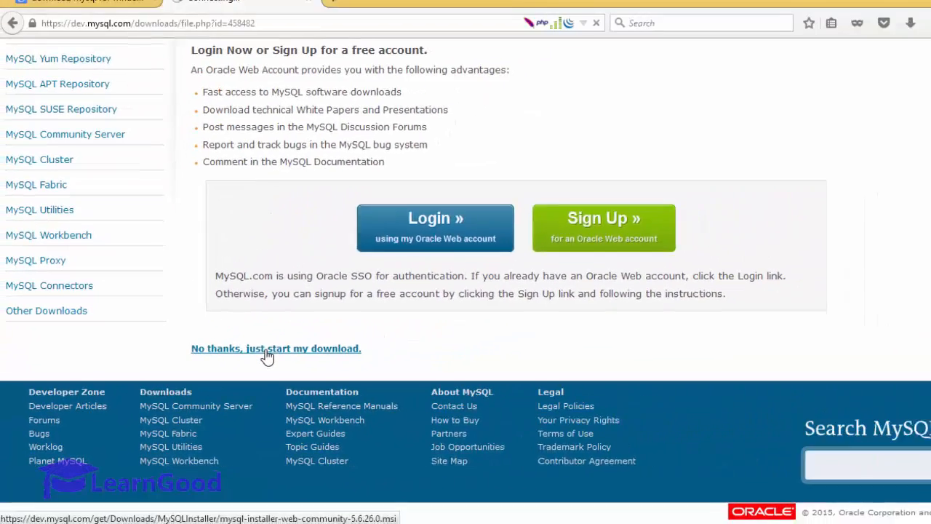
{"action": "left_click", "coordinate": [436, 263]}
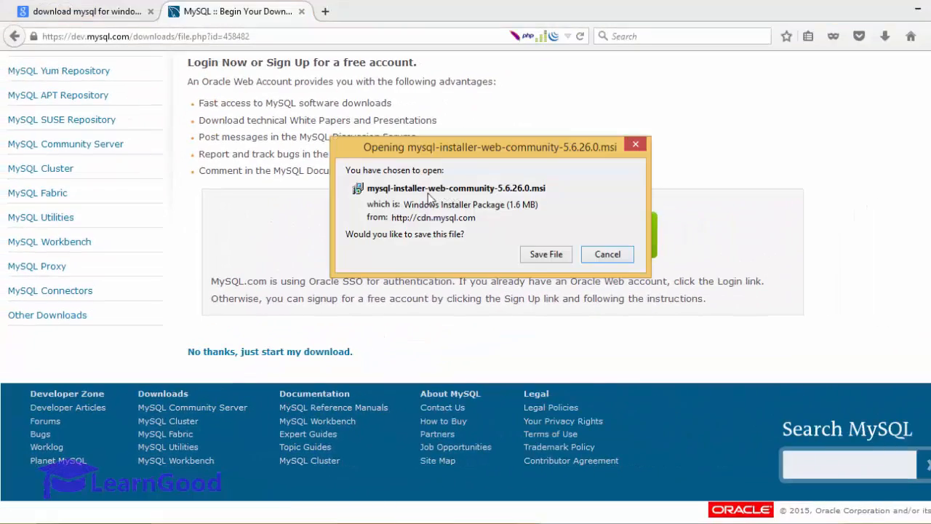
{"action": "left_click", "coordinate": [546, 254]}
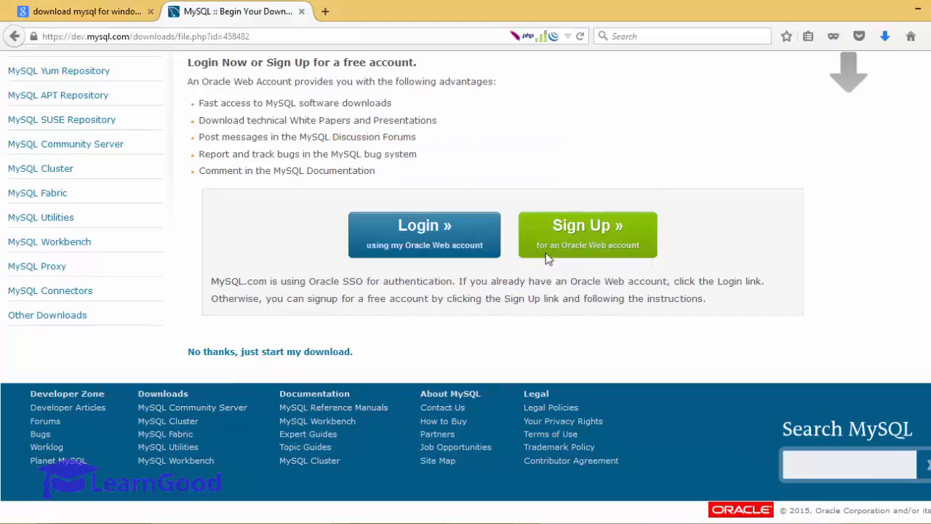
{"action": "left_click", "coordinate": [884, 36]}
{"action": "left_click", "coordinate": [699, 94]}
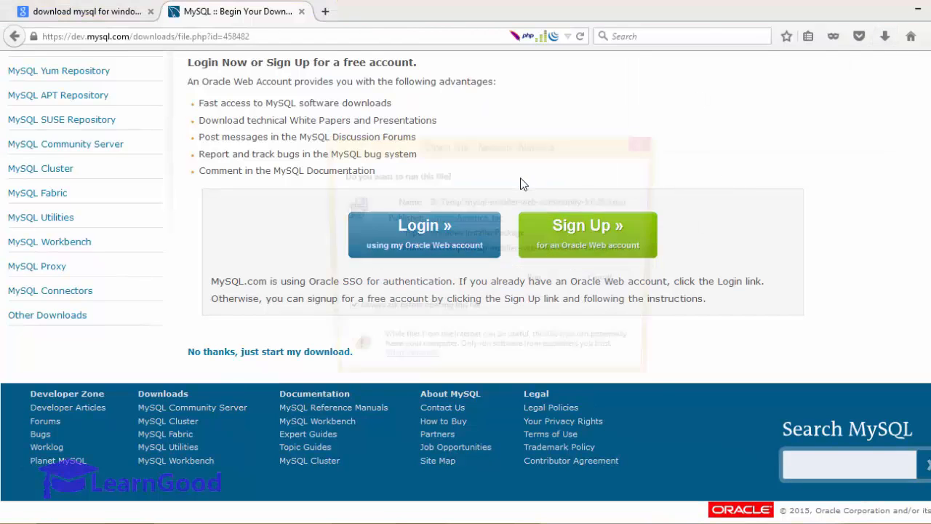
{"action": "left_click", "coordinate": [528, 280]}
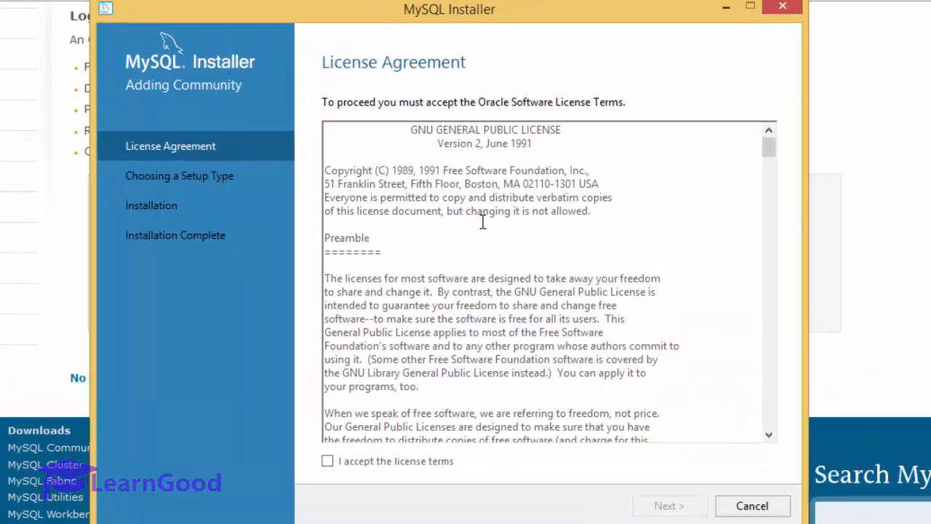
Step: Accept the GPL license terms and keep Developer Default as the setup type
{"action": "scroll", "coordinate": [557, 251], "scroll_direction": "down", "scroll_amount": 9}
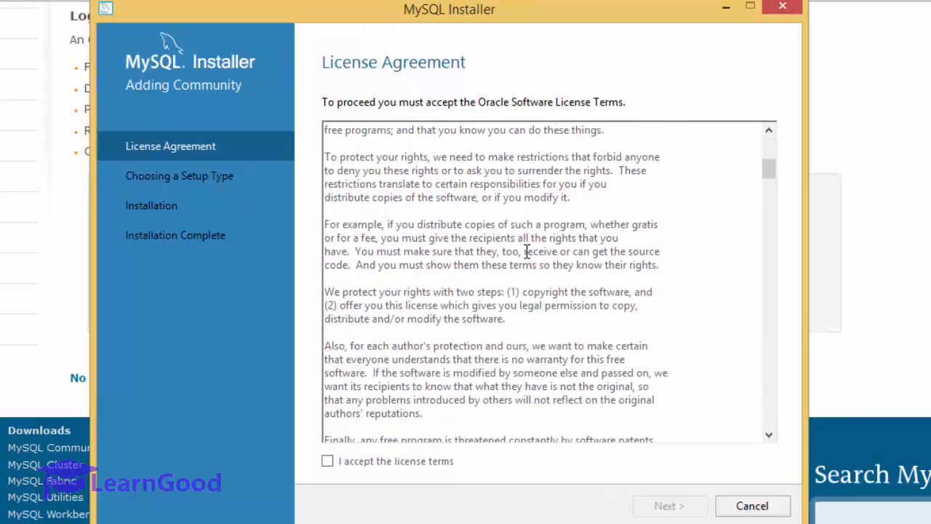
{"action": "scroll", "coordinate": [525, 248], "scroll_direction": "up", "scroll_amount": 9}
{"action": "left_click", "coordinate": [327, 460]}
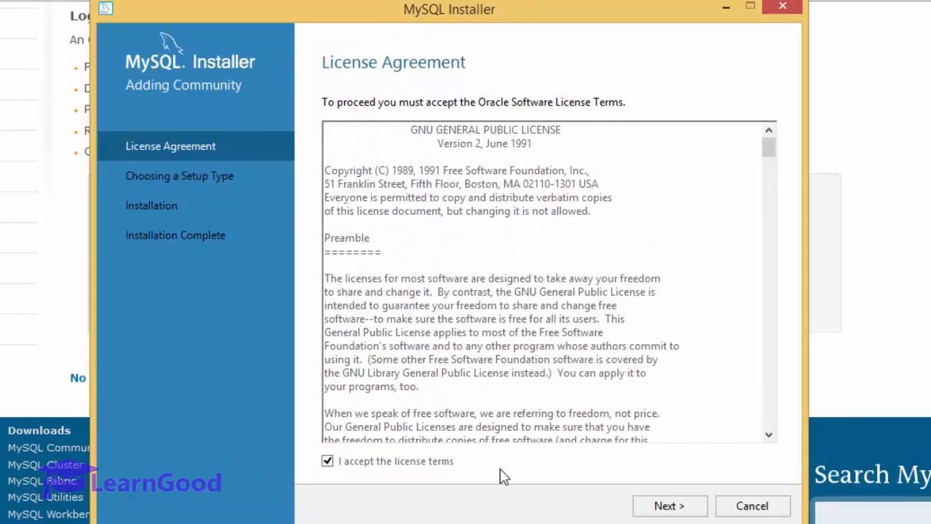
{"action": "left_click", "coordinate": [660, 505]}
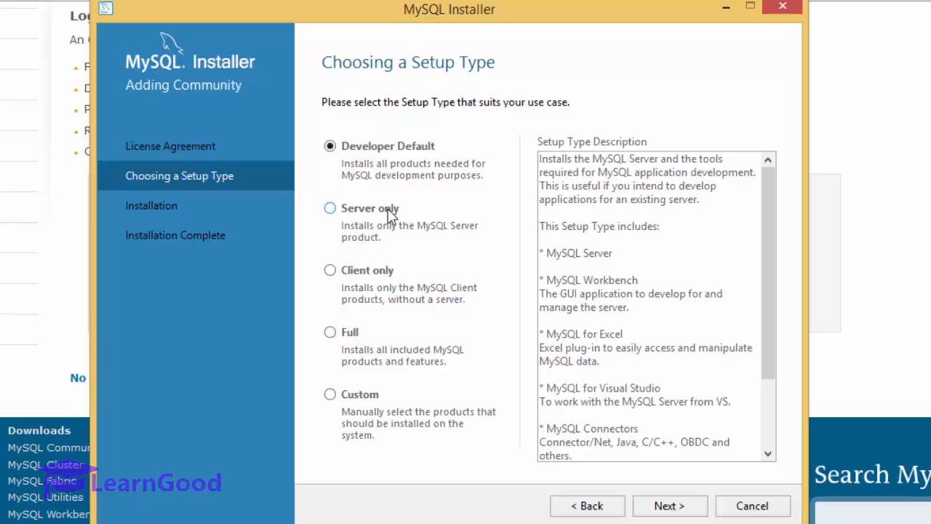
{"action": "left_click", "coordinate": [649, 506]}
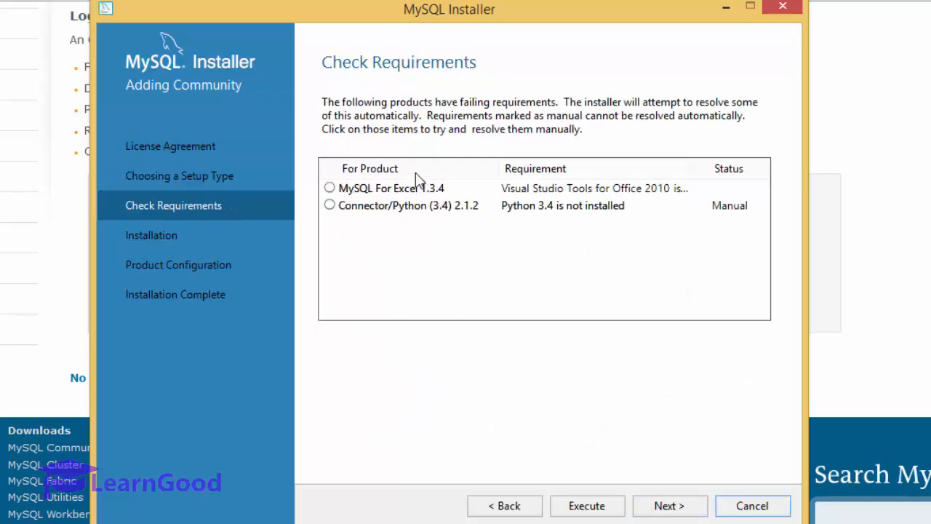
Step: Proceed despite the MySQL For Excel and Connector/Python failures and execute the twelve-product install
{"action": "left_click", "coordinate": [669, 505]}
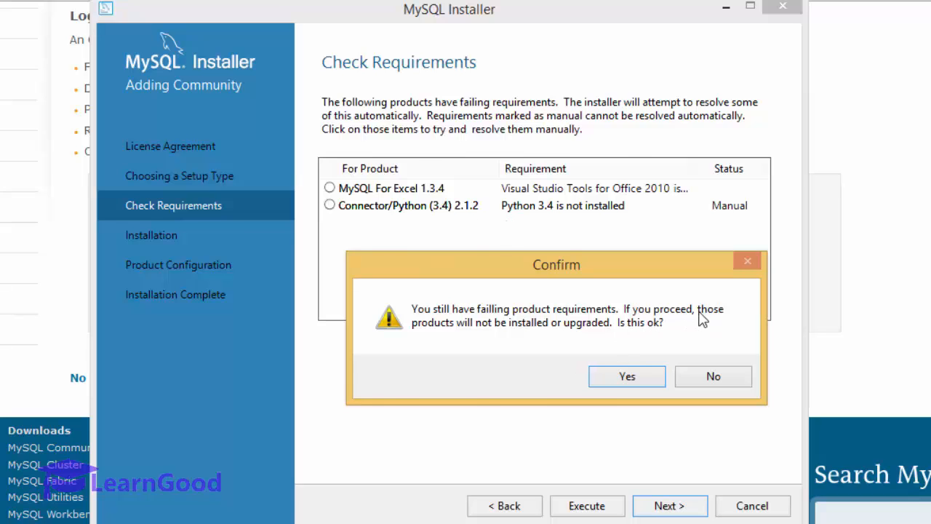
{"action": "key", "text": "Return"}
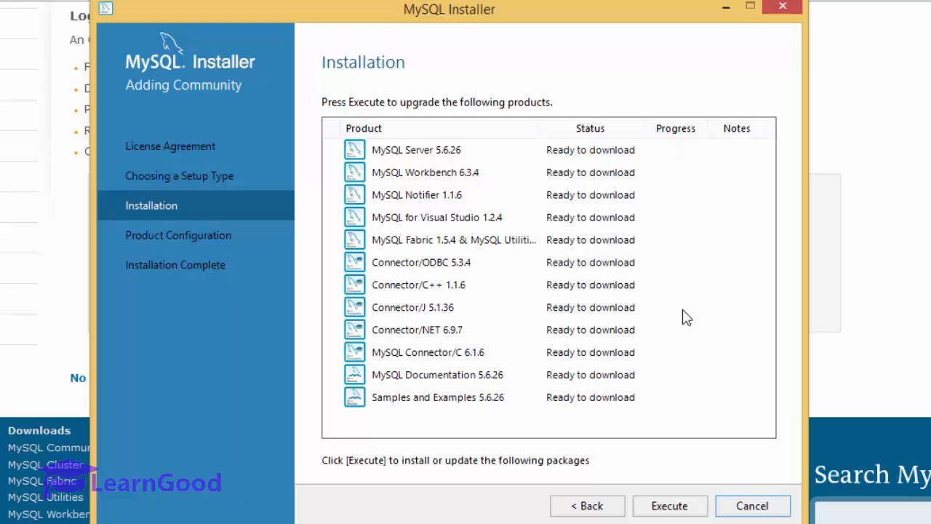
{"action": "left_click", "coordinate": [682, 507]}
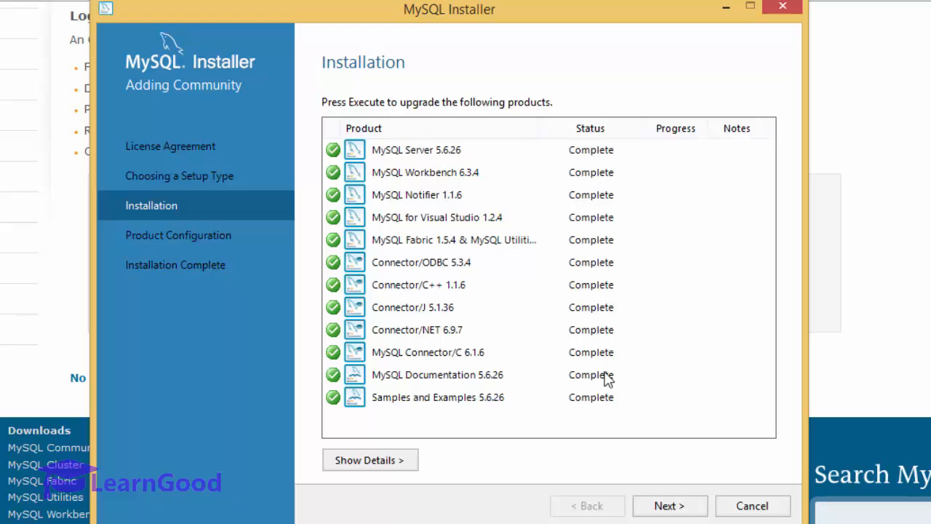
Step: Keep Development Machine as the MySQL server configuration type
{"action": "left_click", "coordinate": [682, 507]}
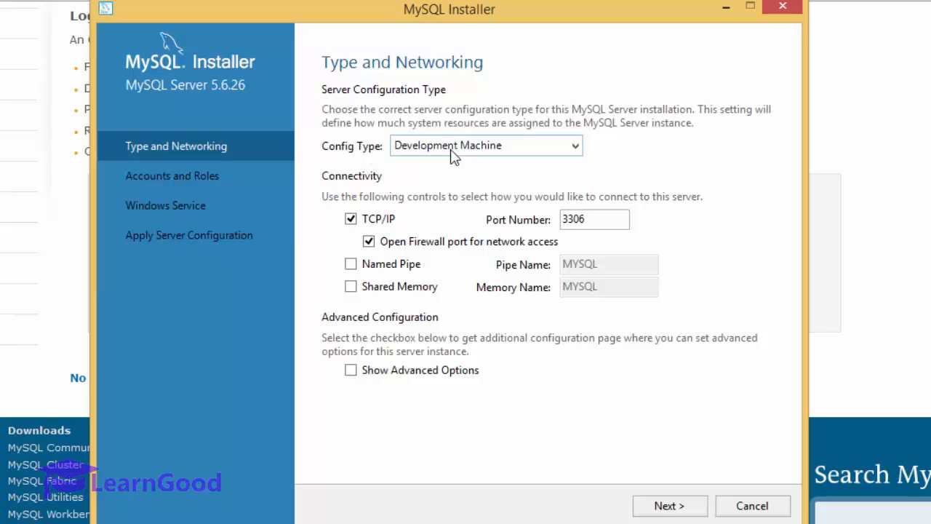
{"action": "left_click", "coordinate": [451, 151]}
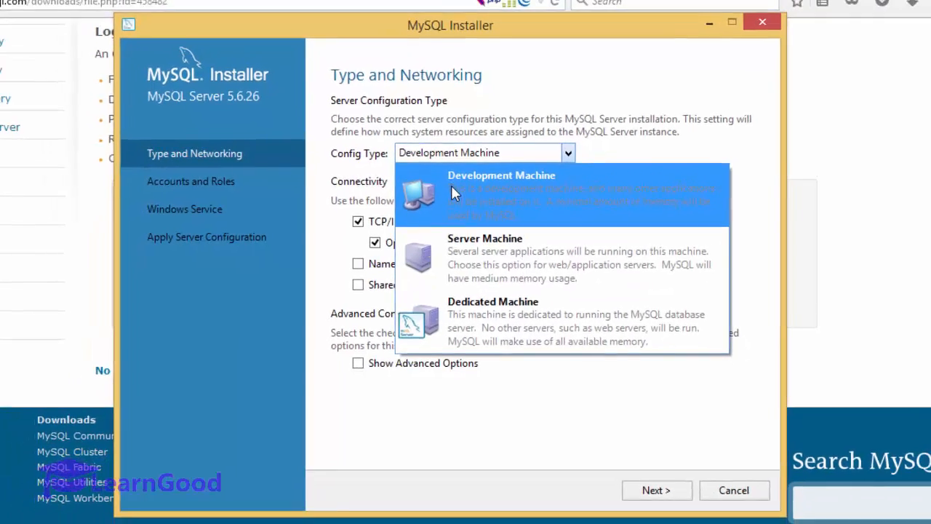
{"action": "left_click", "coordinate": [451, 185]}
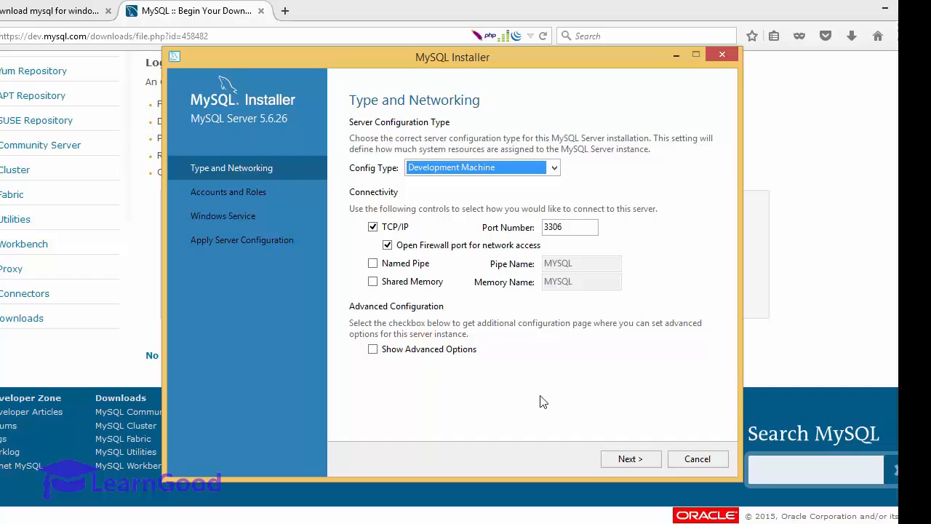
{"action": "left_click", "coordinate": [630, 458]}
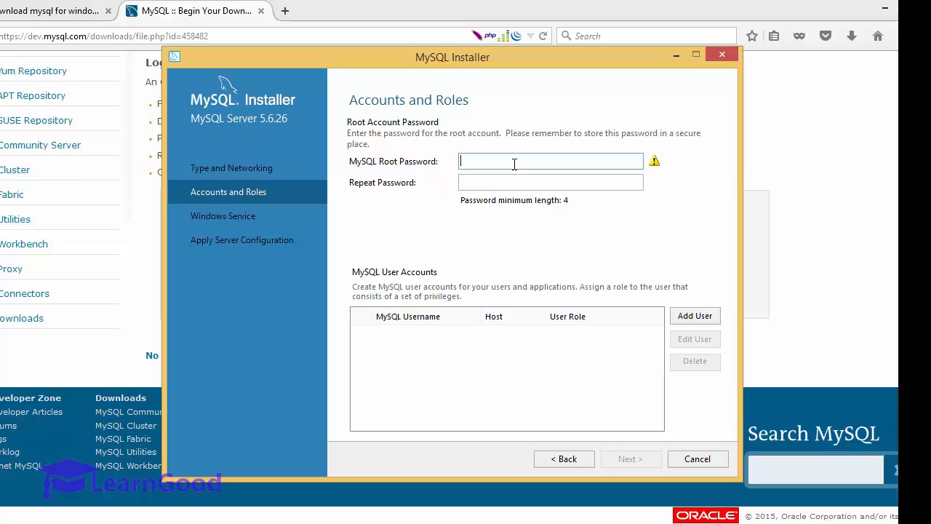
Step: Set and confirm the root password, keep the MySQL56 service defaults, and apply the configuration
{"action": "type", "text": "p"}
{"action": "type", "text": "assword1"}
{"action": "key", "text": "Tab"}
{"action": "type", "text": "password1"}
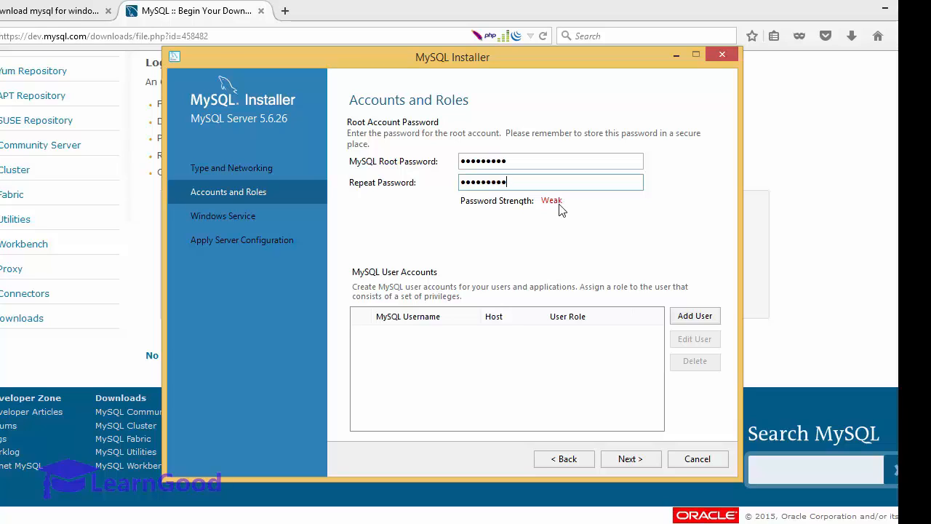
{"action": "left_click", "coordinate": [642, 466]}
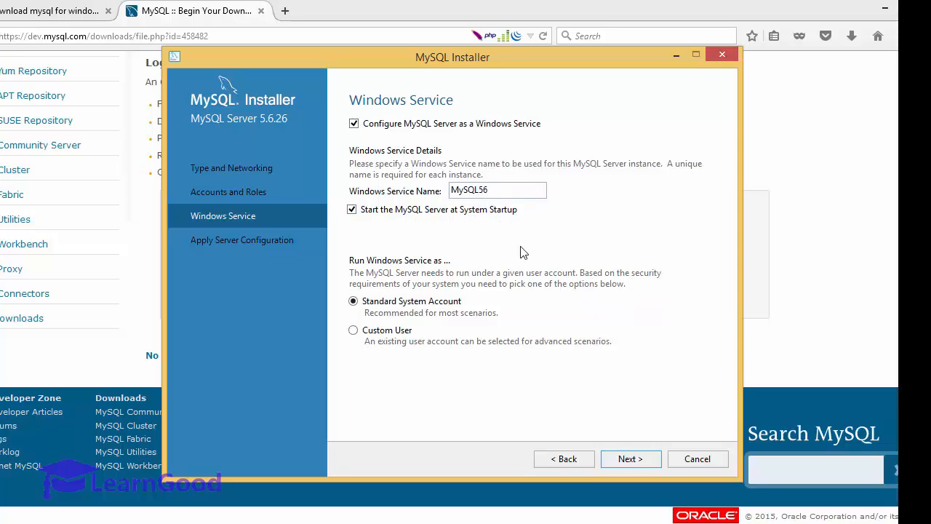
{"action": "left_click", "coordinate": [629, 458]}
{"action": "left_click", "coordinate": [630, 459]}
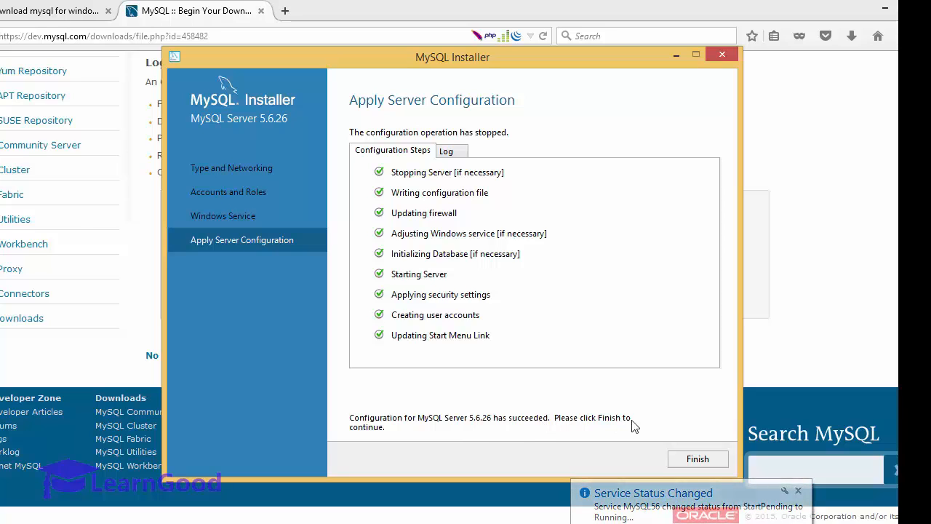
Step: Test the root login, execute the Samples and Examples setup, and close the installer launching Workbench
{"action": "left_click", "coordinate": [698, 459]}
{"action": "left_click", "coordinate": [629, 458]}
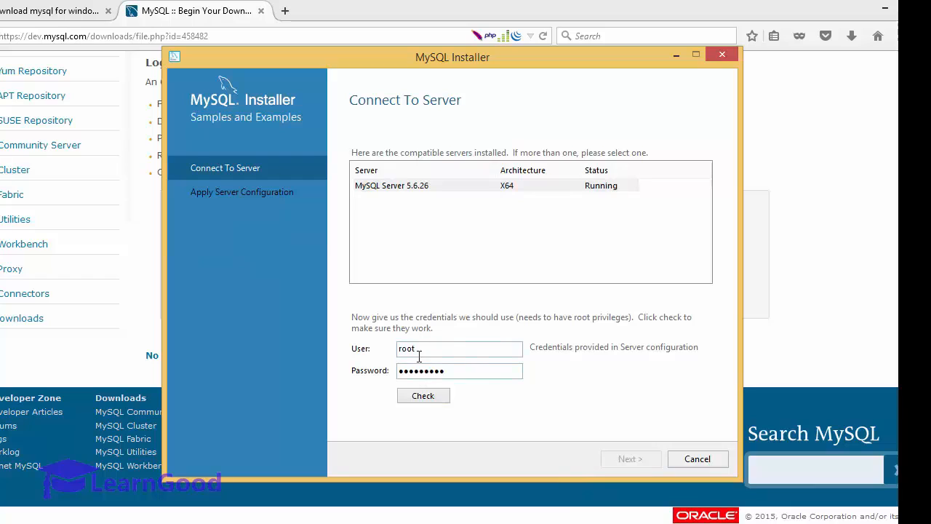
{"action": "left_click", "coordinate": [438, 397]}
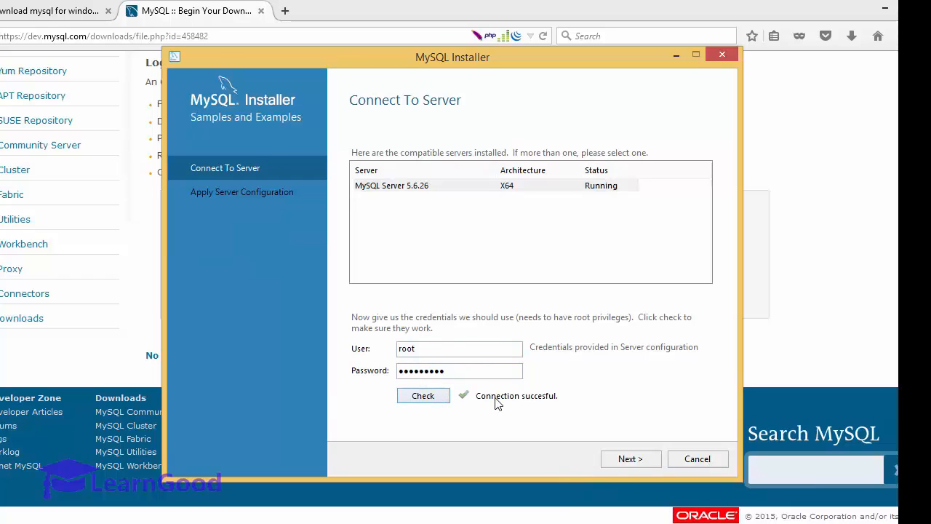
{"action": "left_click", "coordinate": [622, 460]}
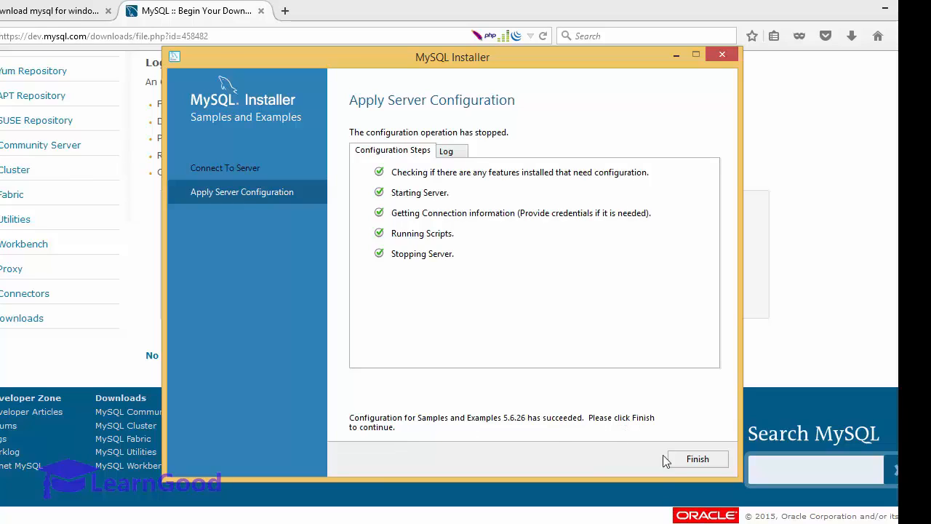
{"action": "left_click", "coordinate": [695, 459]}
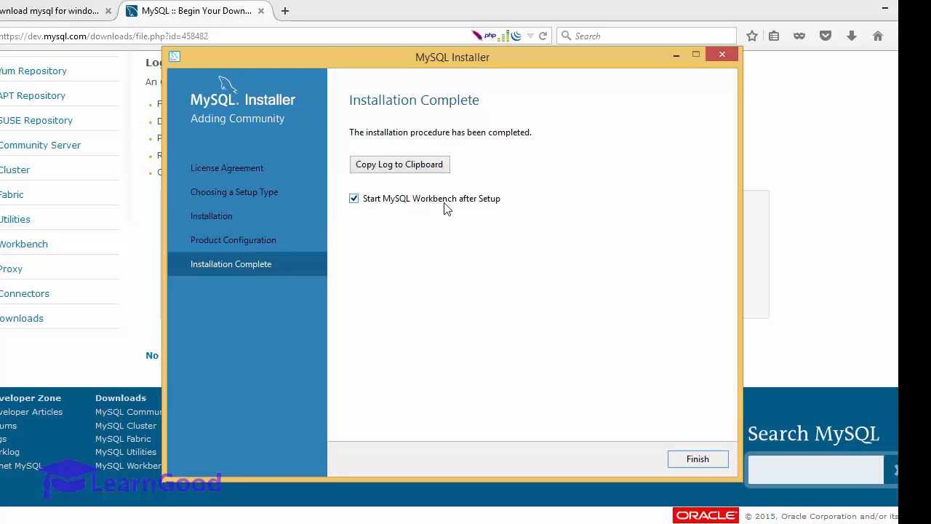
{"action": "left_click", "coordinate": [702, 462]}
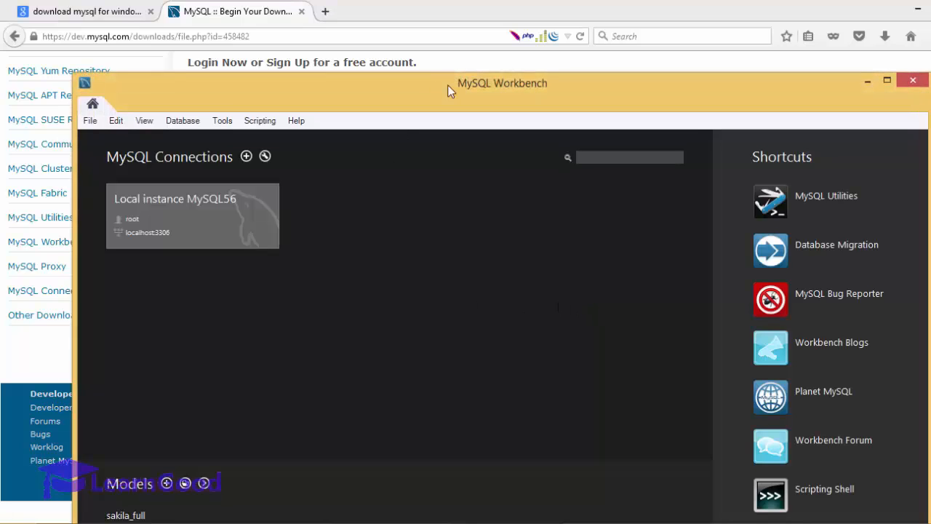
Step: Maximize Workbench and connect to Local instance MySQL56 as root, saving the password in the vault
{"action": "double_click", "coordinate": [461, 87]}
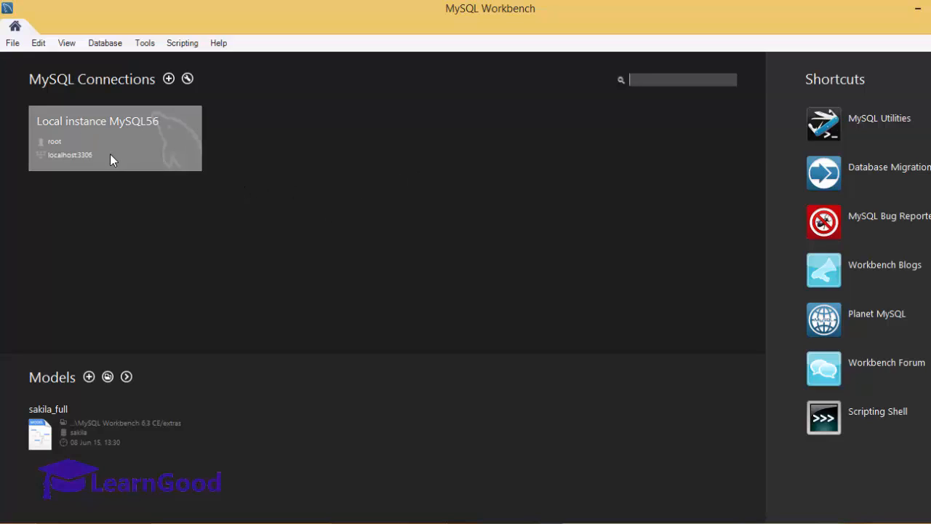
{"action": "left_click", "coordinate": [101, 125]}
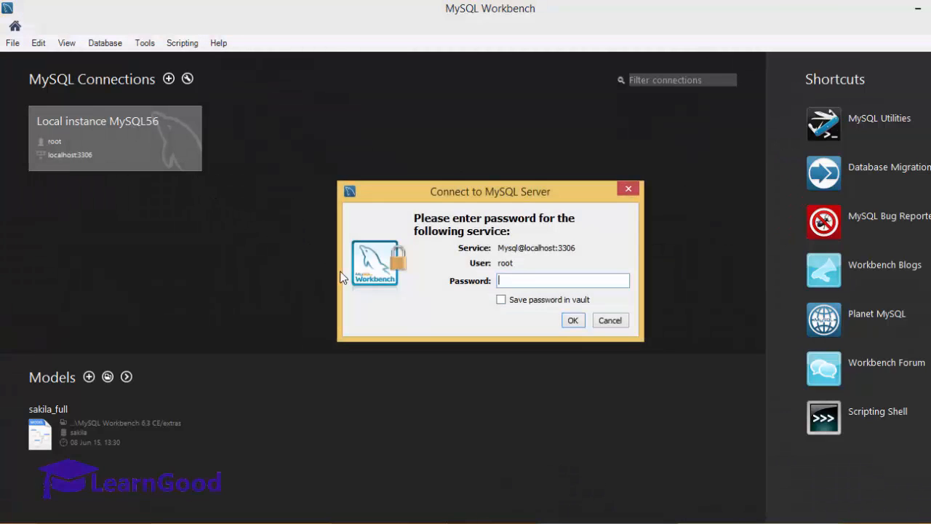
{"action": "type", "text": "*********"}
{"action": "left_click", "coordinate": [568, 305]}
{"action": "left_click", "coordinate": [573, 321]}
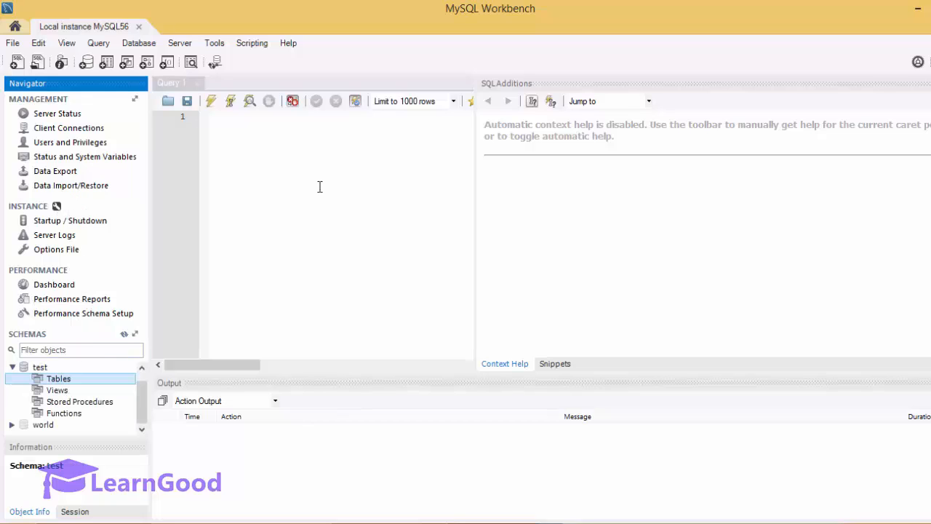
{"action": "left_click", "coordinate": [309, 156]}
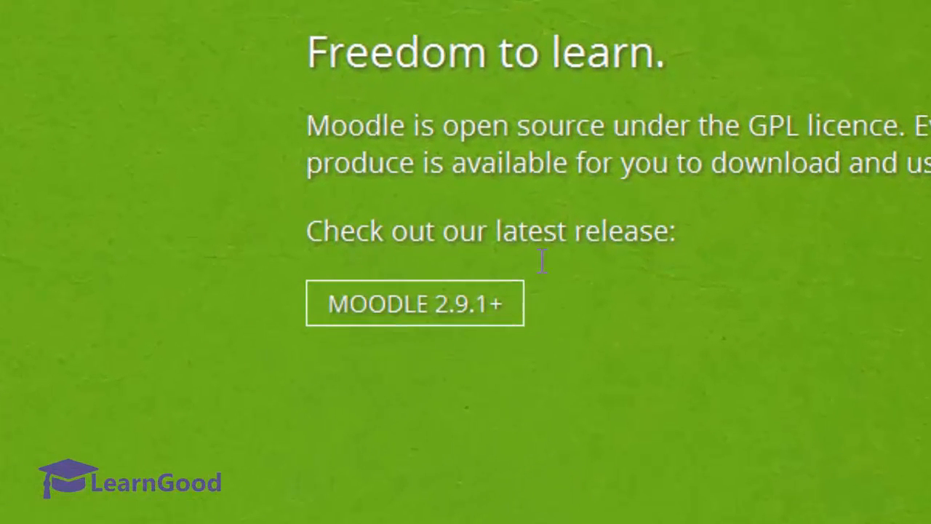
Step: Highlight the latest-release wording on download.moodle.org and scroll through the page
{"action": "left_click_drag", "start_coordinate": [496, 243], "coordinate": [674, 251]}
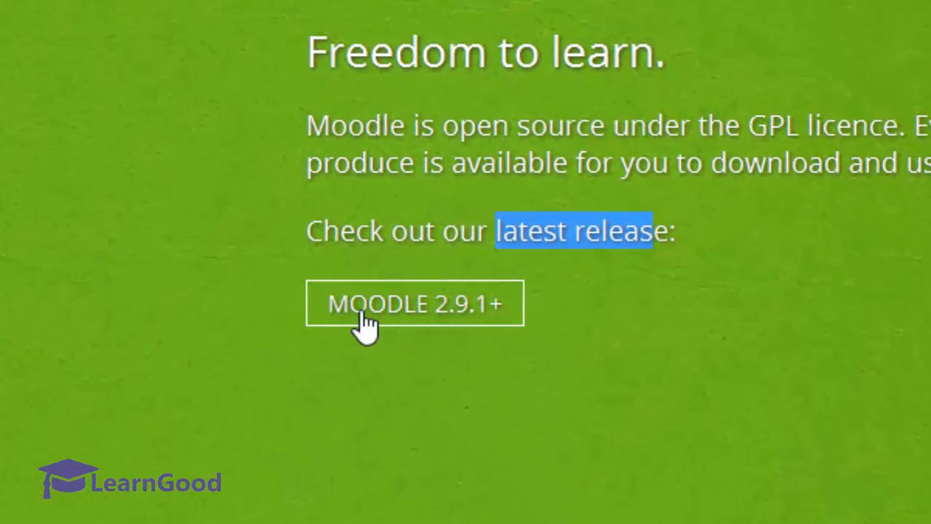
{"action": "left_click", "coordinate": [548, 311]}
{"action": "scroll", "coordinate": [553, 311], "scroll_direction": "down", "scroll_amount": 1}
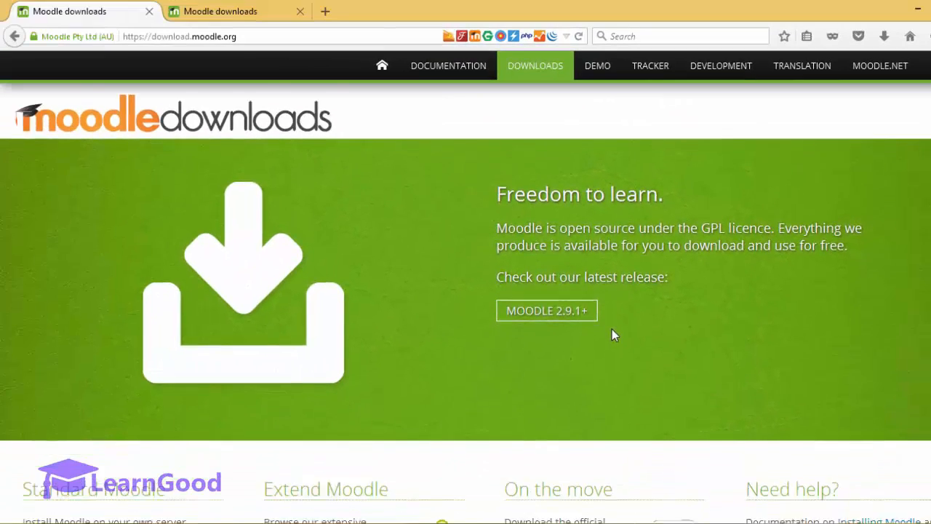
{"action": "scroll", "coordinate": [611, 328], "scroll_direction": "down", "scroll_amount": 2}
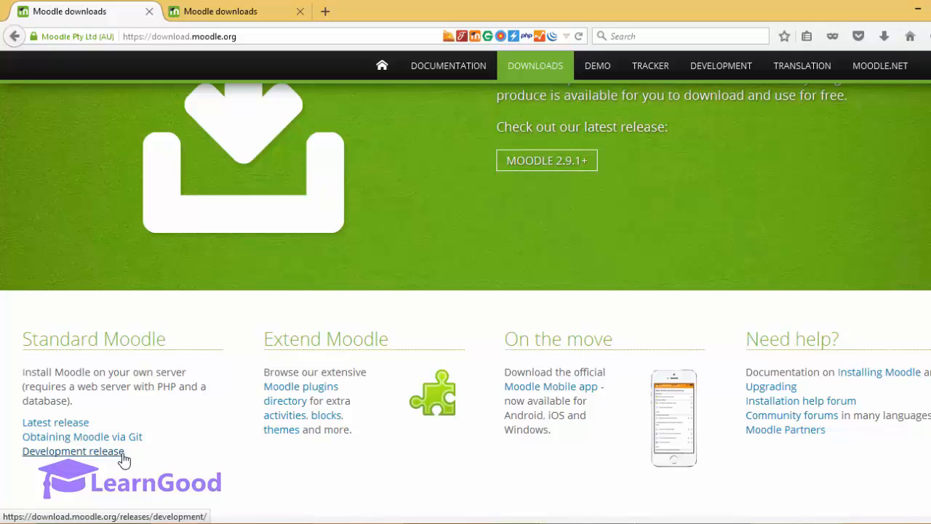
{"action": "scroll", "coordinate": [199, 429], "scroll_direction": "up", "scroll_amount": 2}
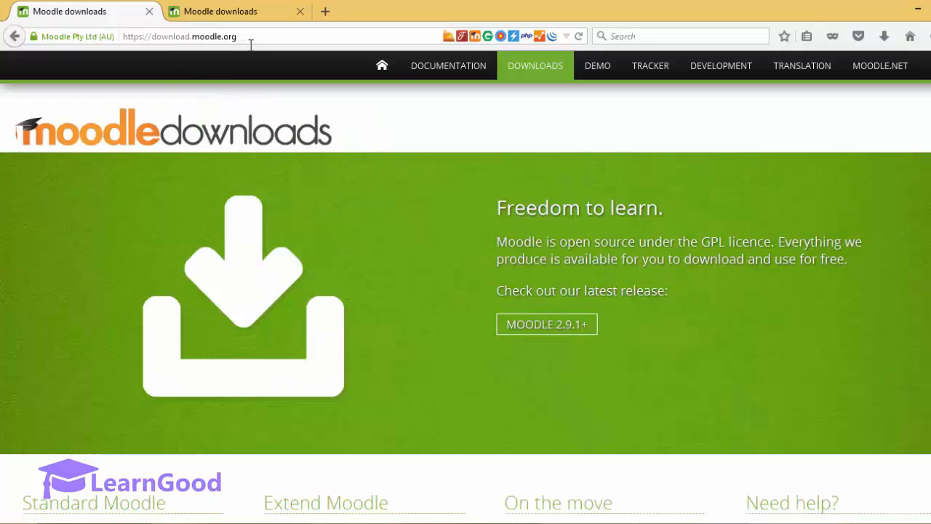
{"action": "scroll", "coordinate": [80, 290], "scroll_direction": "down", "scroll_amount": 4}
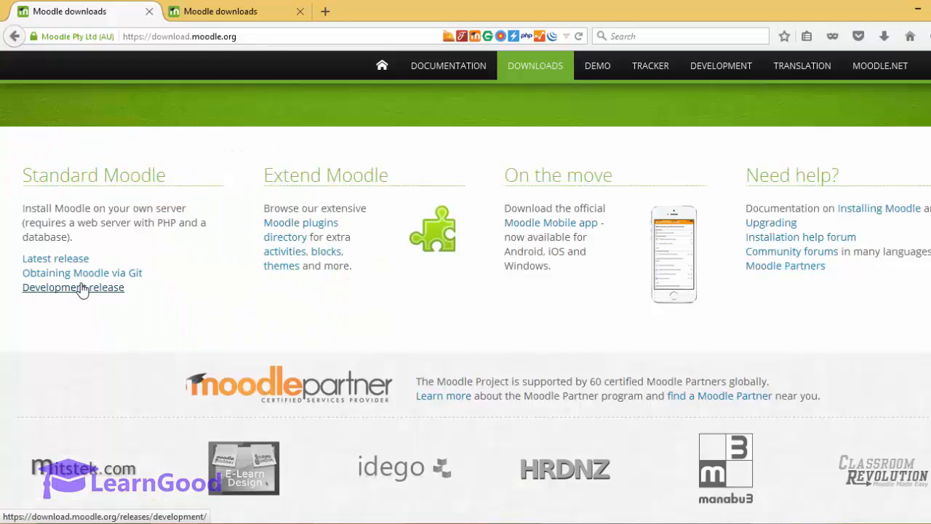
Step: Open the Development release page from the other download.moodle.org tab
{"action": "left_click", "coordinate": [242, 13]}
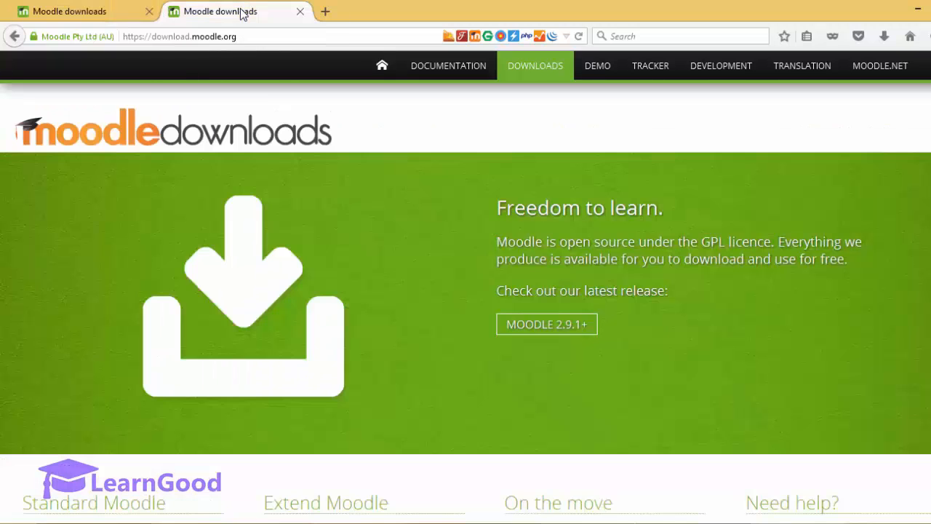
{"action": "scroll", "coordinate": [89, 291], "scroll_direction": "down", "scroll_amount": 4}
{"action": "left_click", "coordinate": [89, 288]}
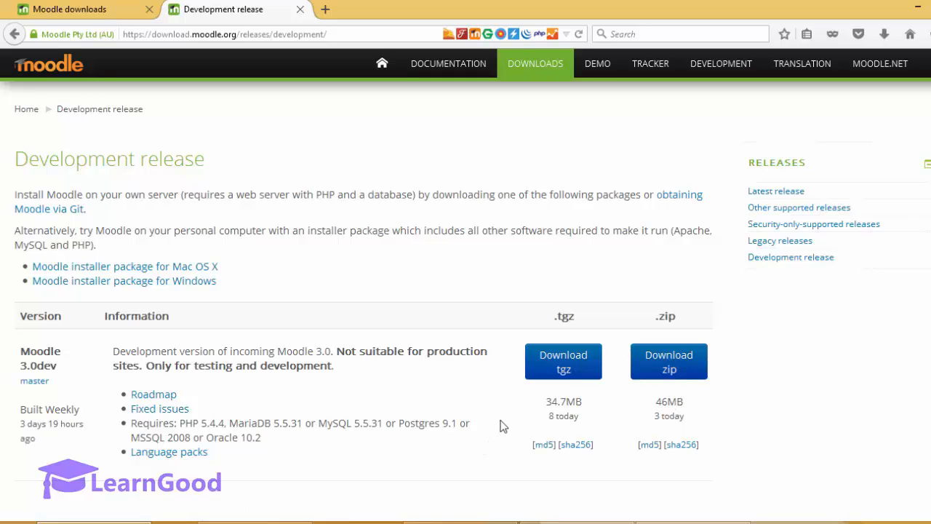
{"action": "left_click", "coordinate": [255, 522]}
Step: Open the moodle-latest.zip archive and browse File Explorer to C:\Apache24\htdocs
{"action": "double_click", "coordinate": [291, 118]}
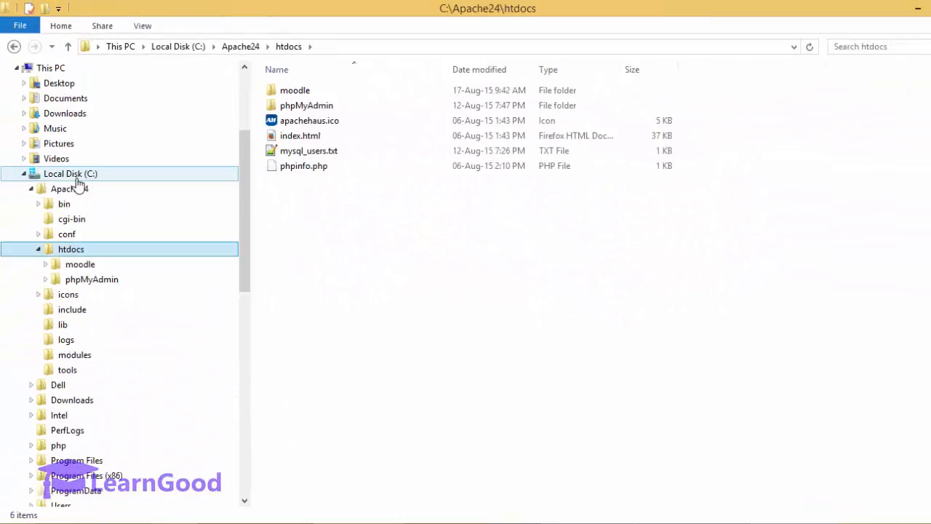
{"action": "left_click", "coordinate": [73, 191]}
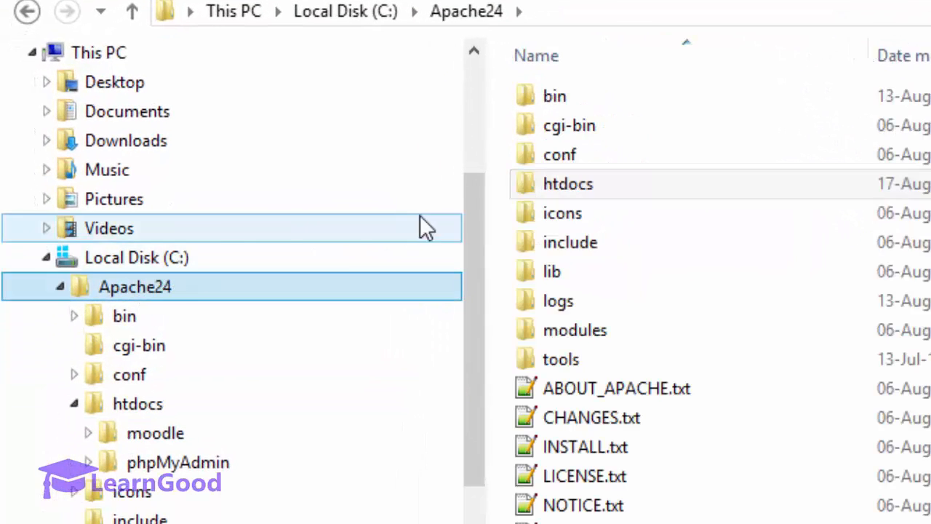
{"action": "left_click", "coordinate": [134, 260]}
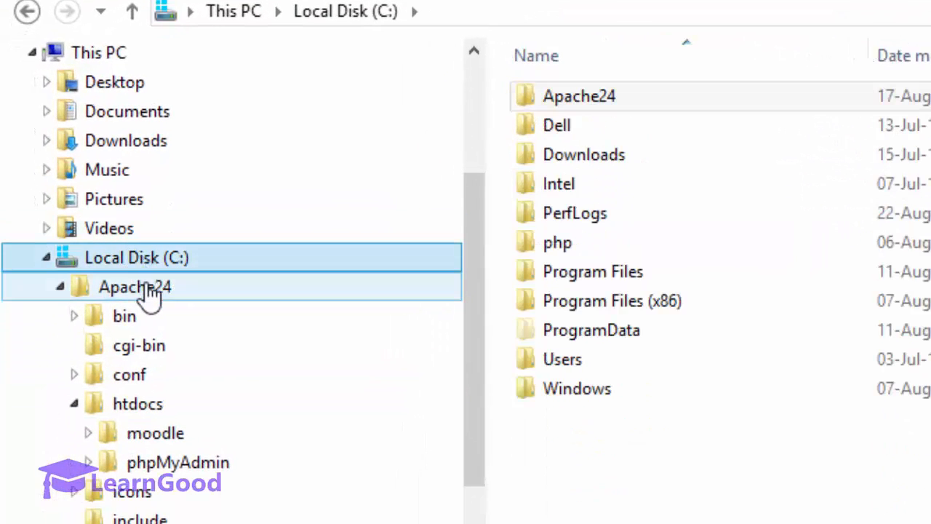
{"action": "left_click", "coordinate": [581, 103]}
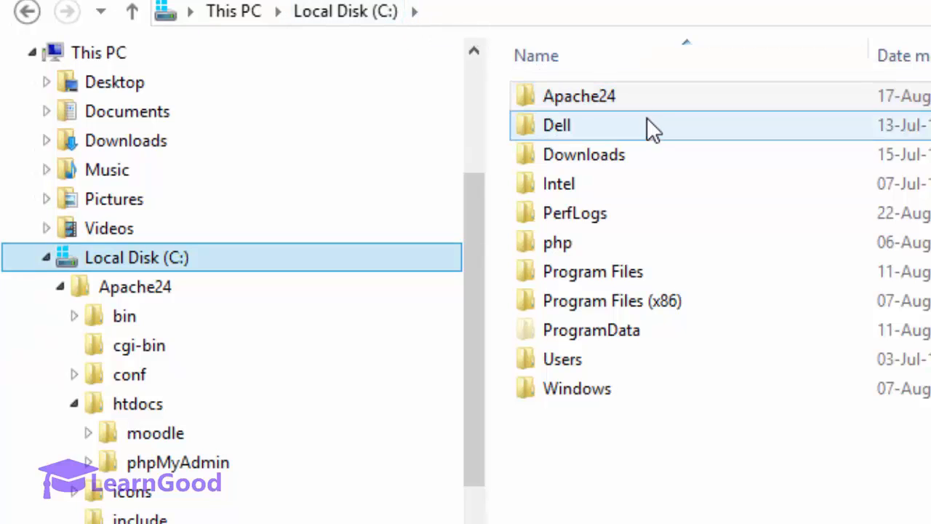
{"action": "double_click", "coordinate": [617, 101]}
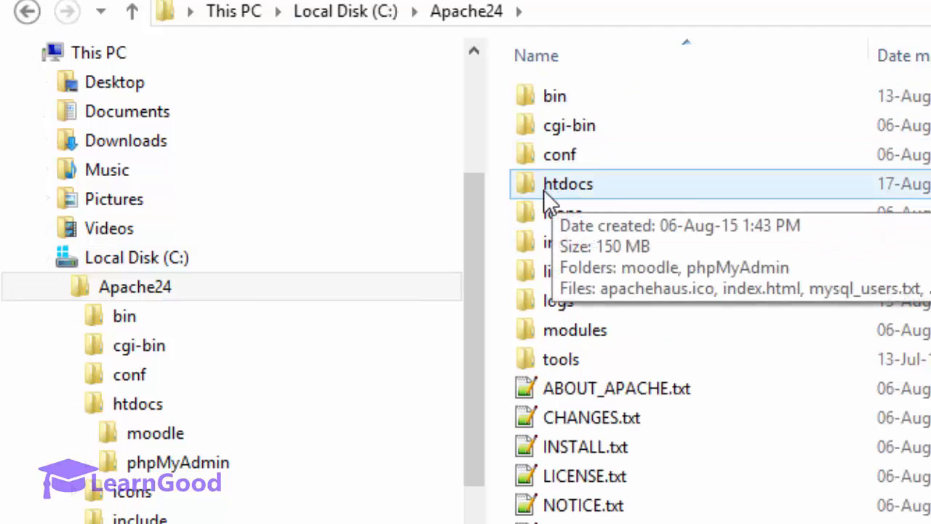
{"action": "double_click", "coordinate": [593, 189]}
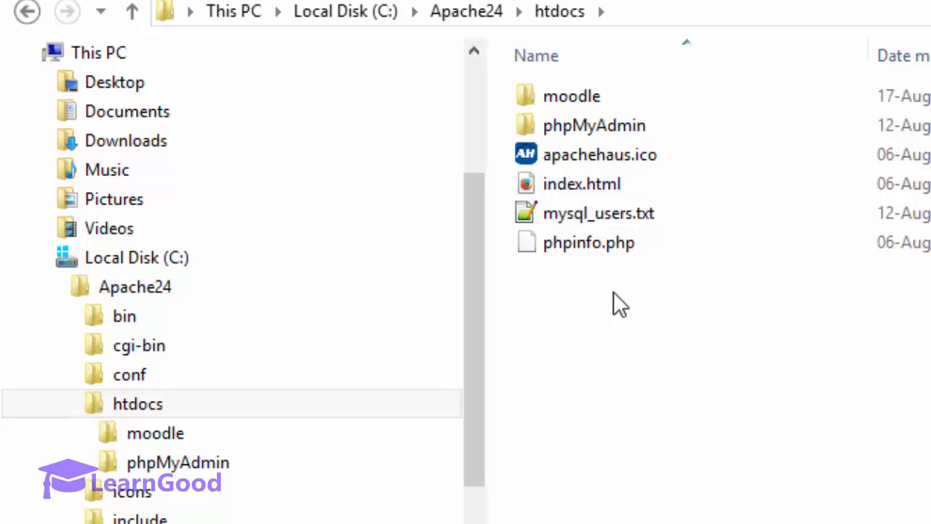
Step: Inspect the moodle folder, the htdocs path and the phpMyAdmin folder, then return to Workbench
{"action": "double_click", "coordinate": [590, 98]}
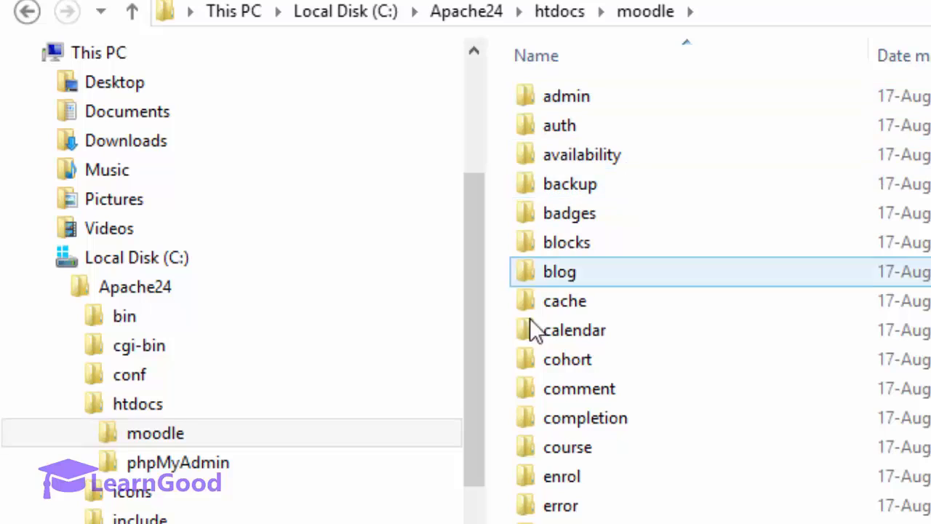
{"action": "left_click", "coordinate": [156, 414]}
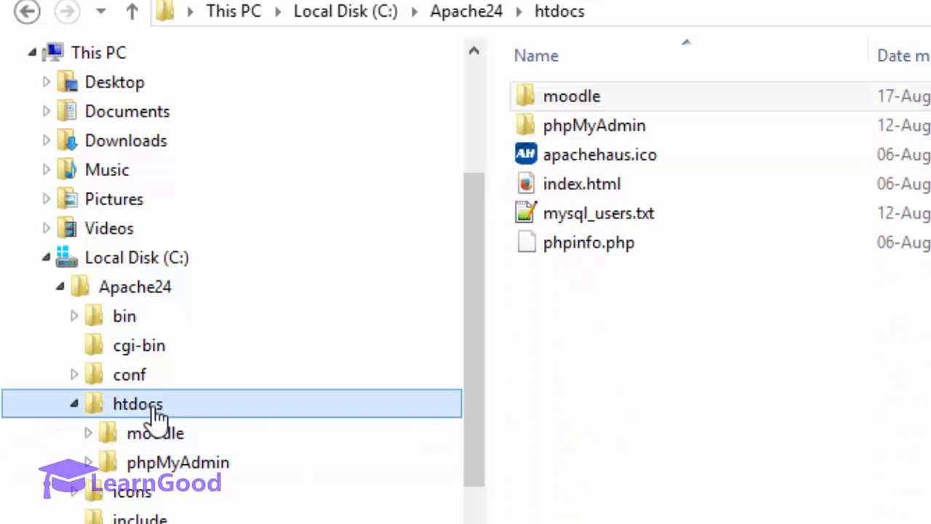
{"action": "left_click", "coordinate": [156, 438]}
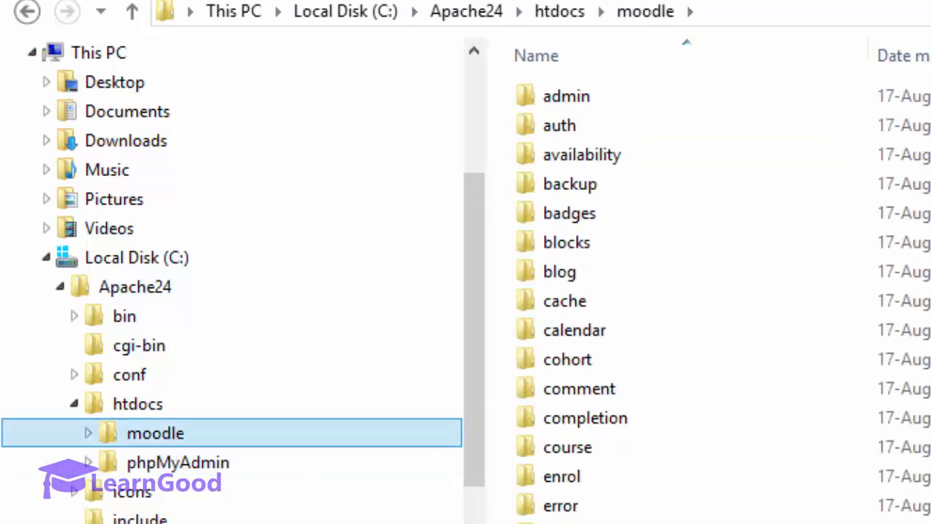
{"action": "left_click", "coordinate": [155, 415]}
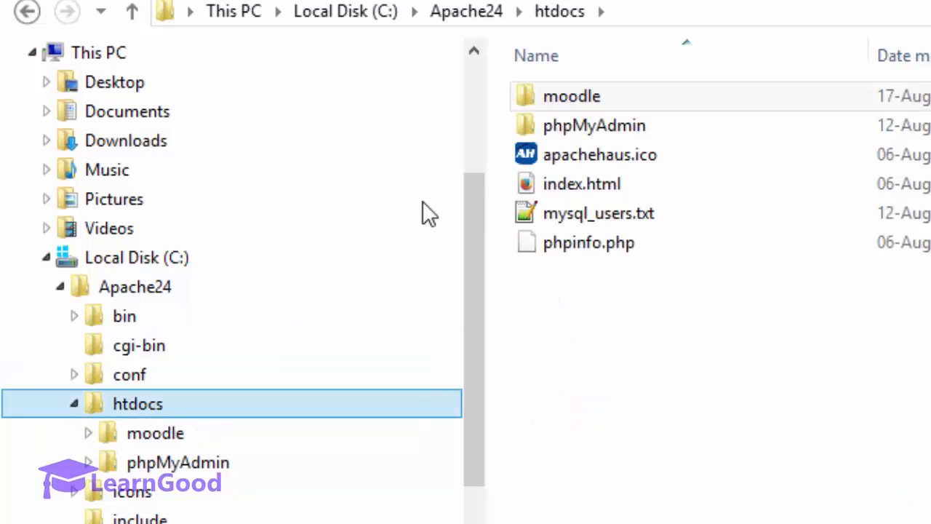
{"action": "left_click", "coordinate": [629, 29]}
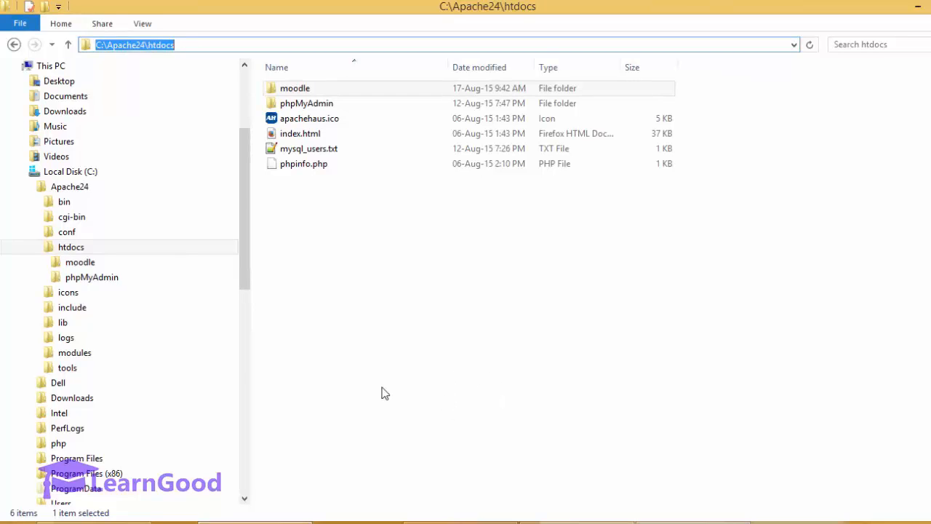
{"action": "left_click", "coordinate": [78, 282]}
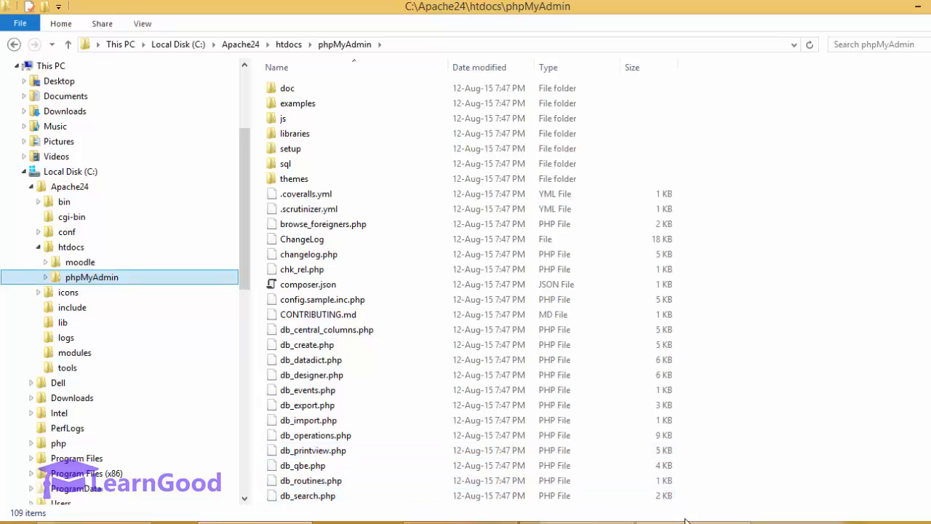
{"action": "mouse_move", "coordinate": [691, 521]}
{"action": "left_click", "coordinate": [692, 465]}
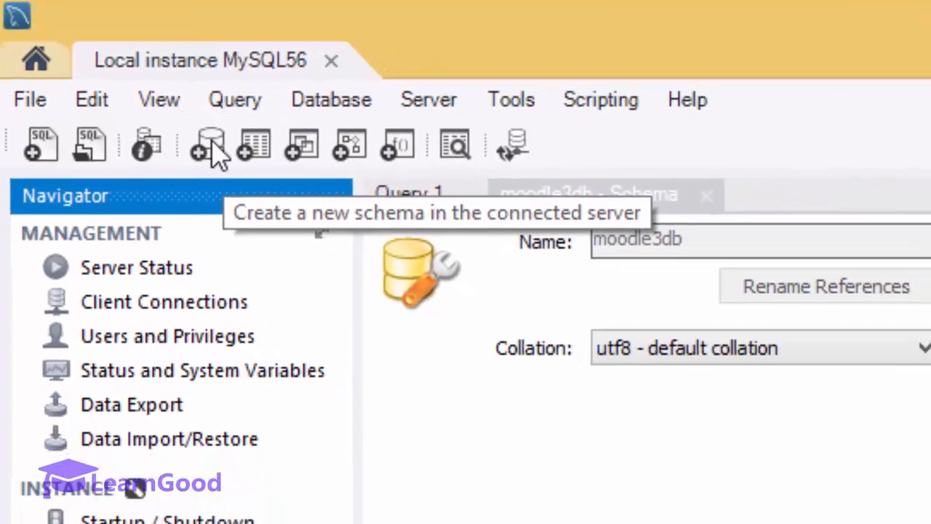
Step: Name a new schema moodle3db and apply its generated CREATE SCHEMA script
{"action": "left_click", "coordinate": [211, 146]}
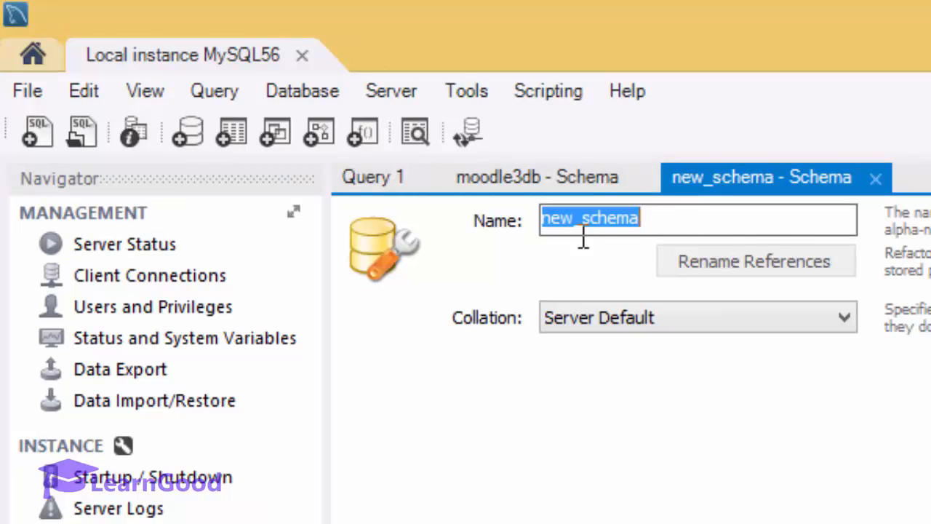
{"action": "type", "text": "moodle"}
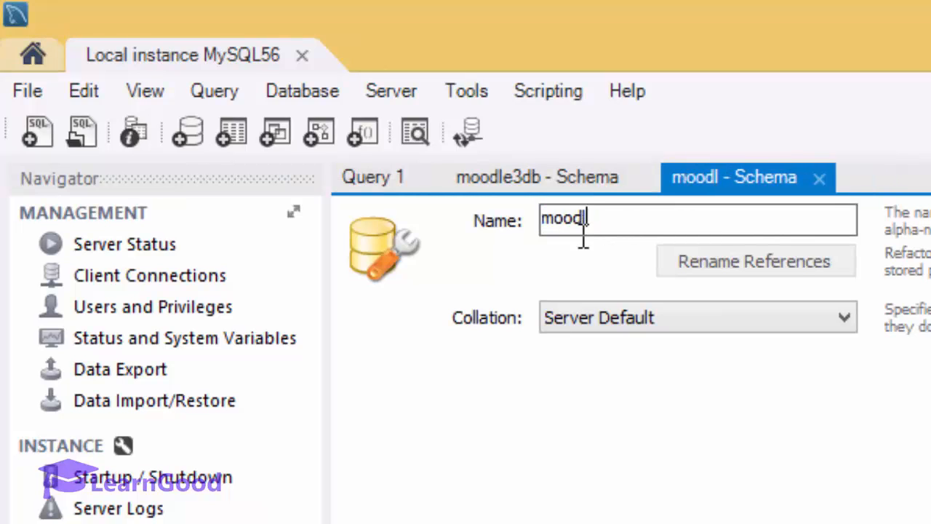
{"action": "type", "text": "3db"}
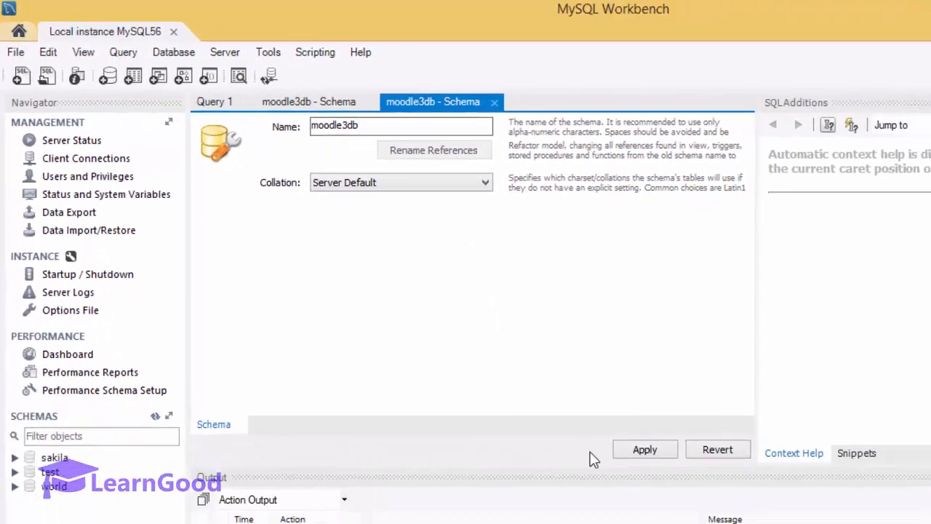
{"action": "left_click", "coordinate": [627, 449]}
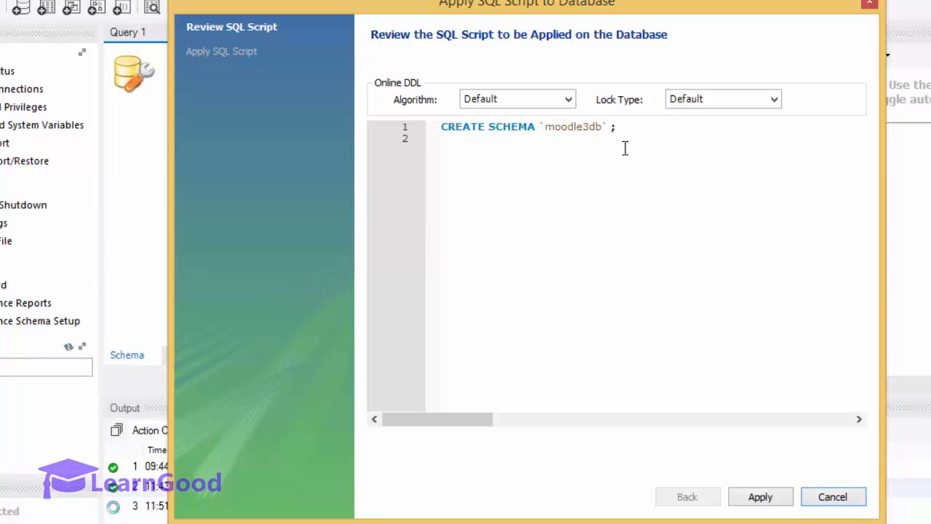
{"action": "left_click", "coordinate": [756, 497]}
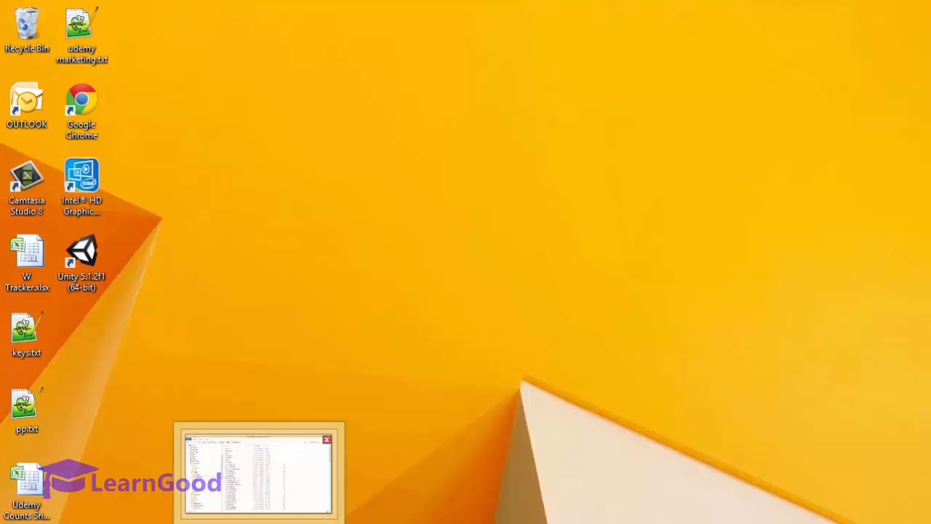
Step: Navigate File Explorer to C:\php and open php.ini in Notepad++
{"action": "left_click", "coordinate": [259, 523]}
{"action": "left_click", "coordinate": [40, 255]}
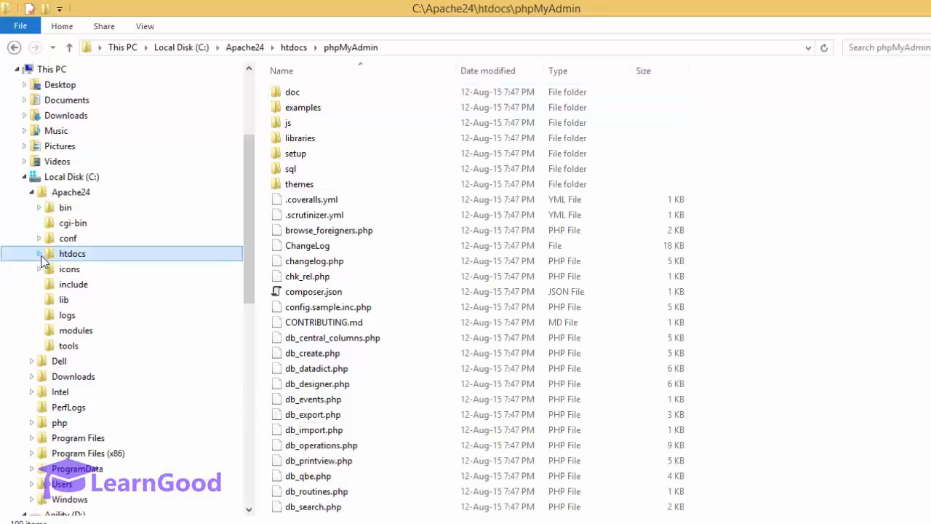
{"action": "left_click", "coordinate": [32, 193]}
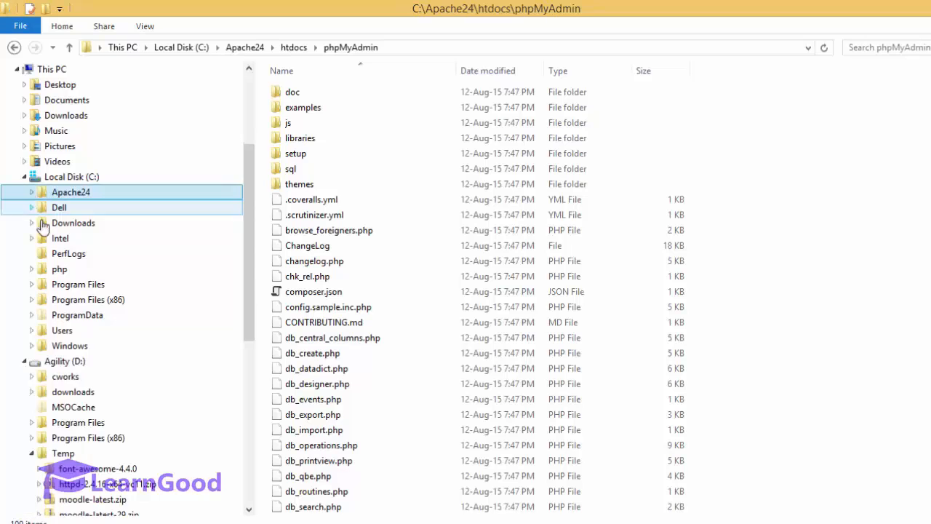
{"action": "left_click", "coordinate": [58, 270]}
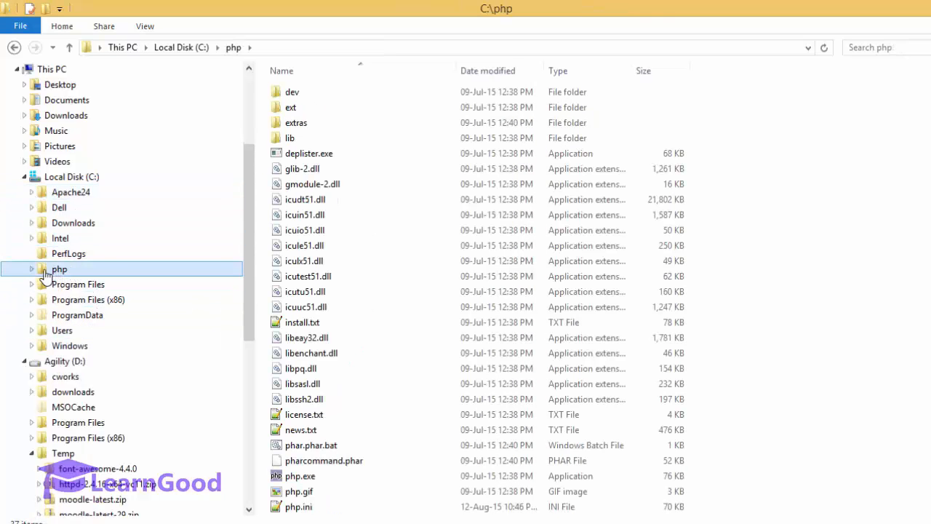
{"action": "left_click", "coordinate": [32, 269]}
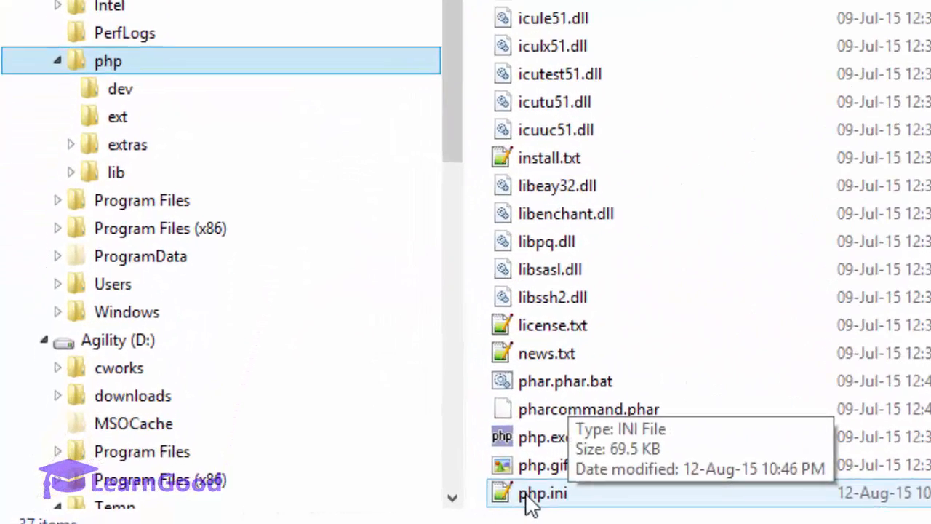
{"action": "left_click", "coordinate": [529, 502]}
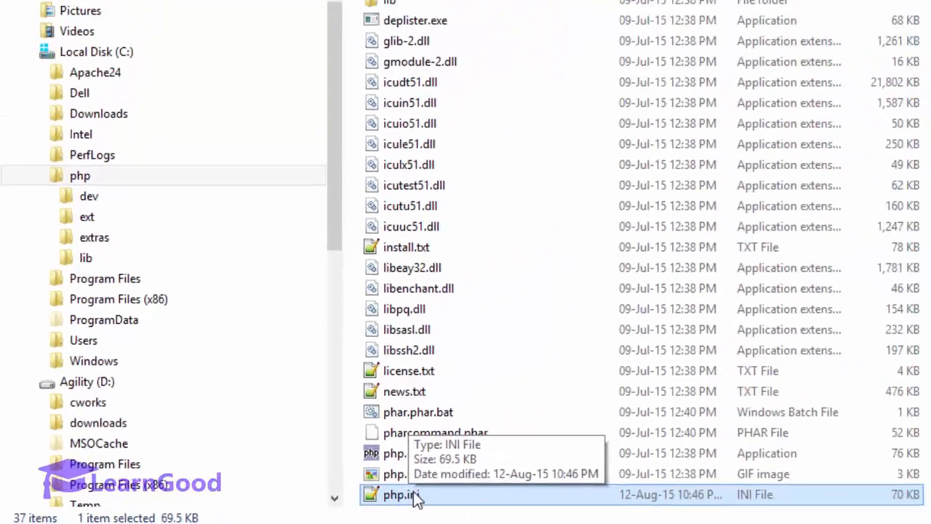
{"action": "double_click", "coordinate": [407, 495]}
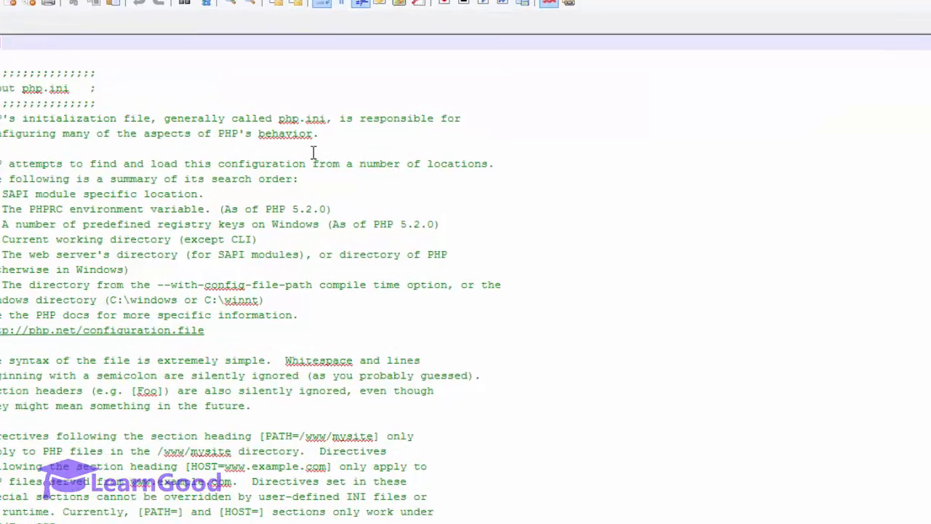
Step: Search php.ini for extension_dir and inspect the active line 718 pointing to C:\php\ext
{"action": "key", "text": "ctrl+f"}
{"action": "type", "text": "extension_"}
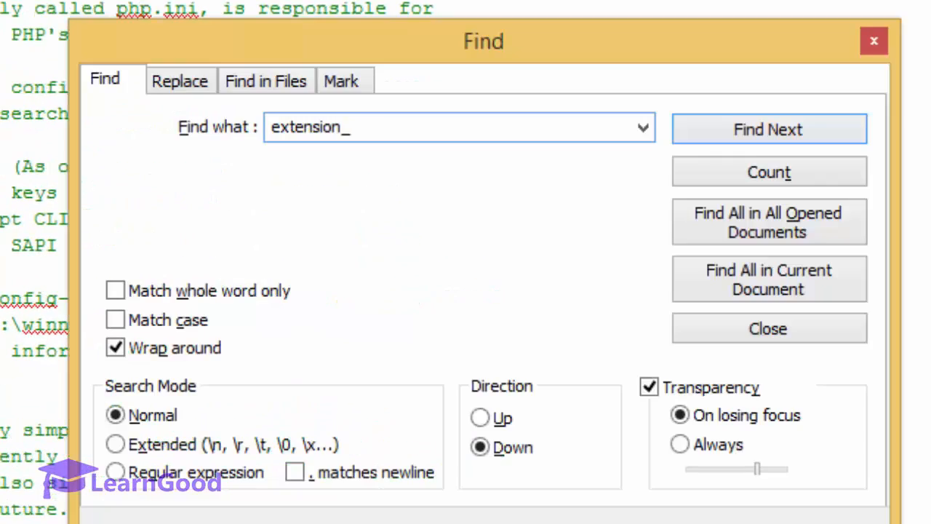
{"action": "type", "text": "dir"}
{"action": "key", "text": "Return"}
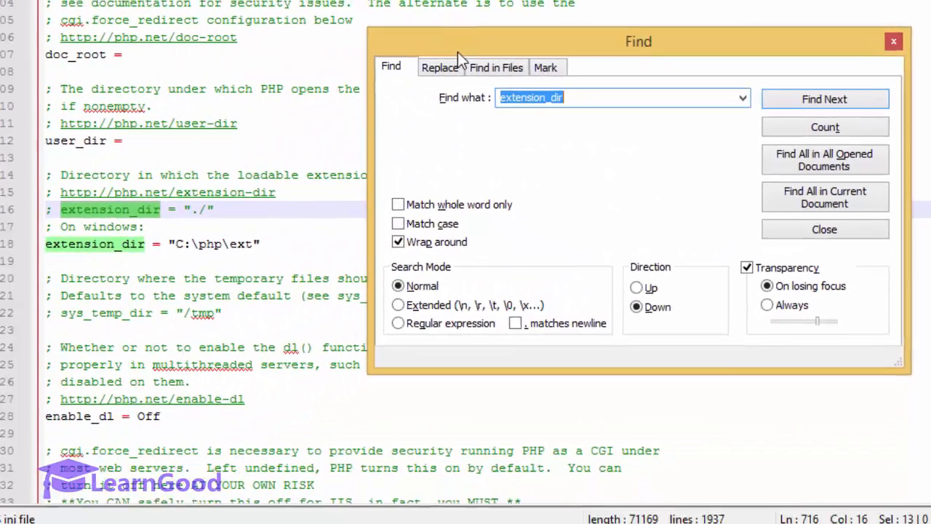
{"action": "key", "text": "Escape"}
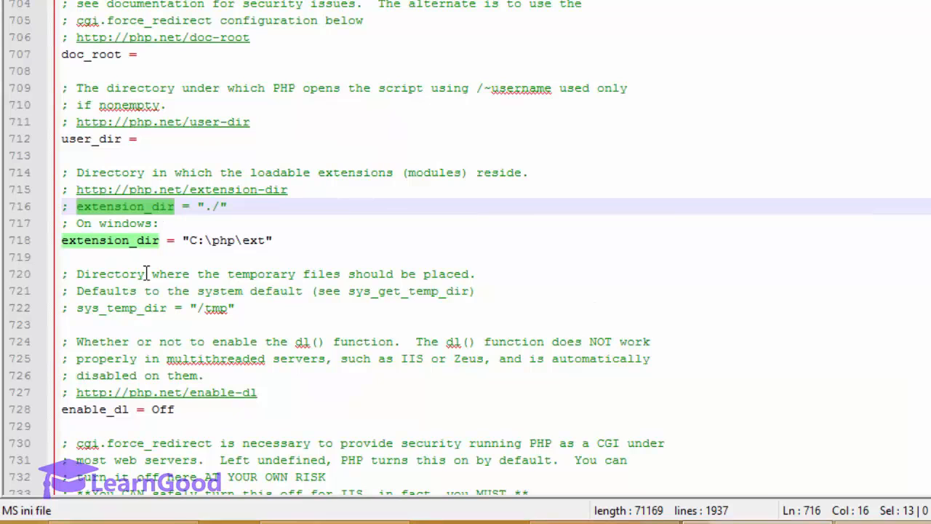
{"action": "left_click", "coordinate": [95, 253]}
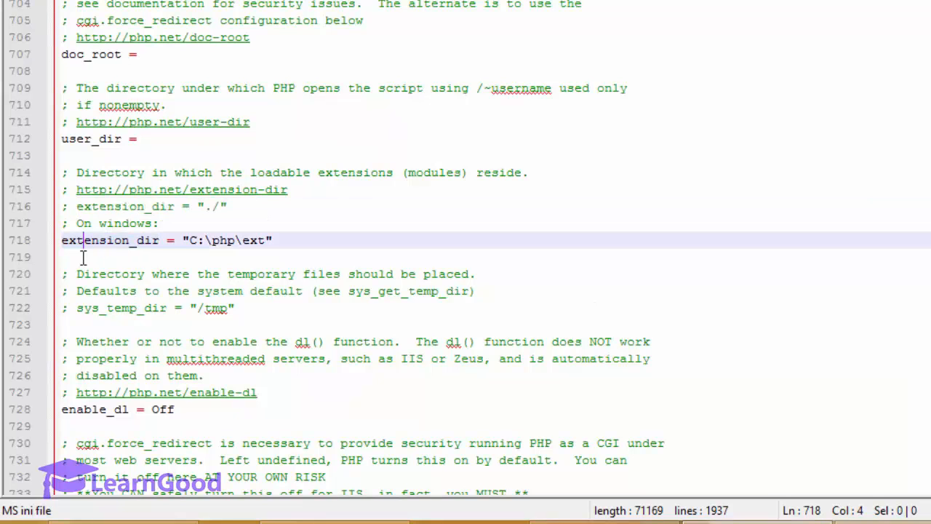
{"action": "left_click_drag", "start_coordinate": [64, 248], "coordinate": [171, 249]}
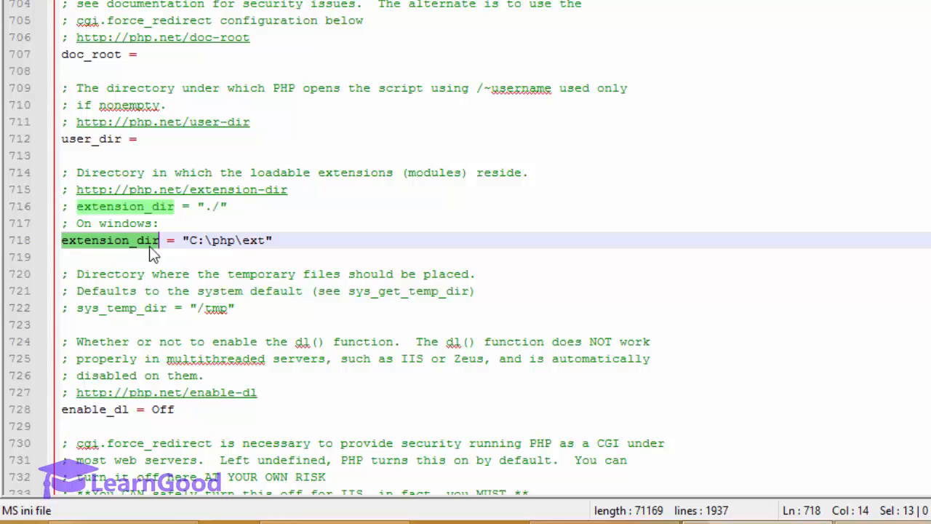
{"action": "left_click", "coordinate": [256, 249]}
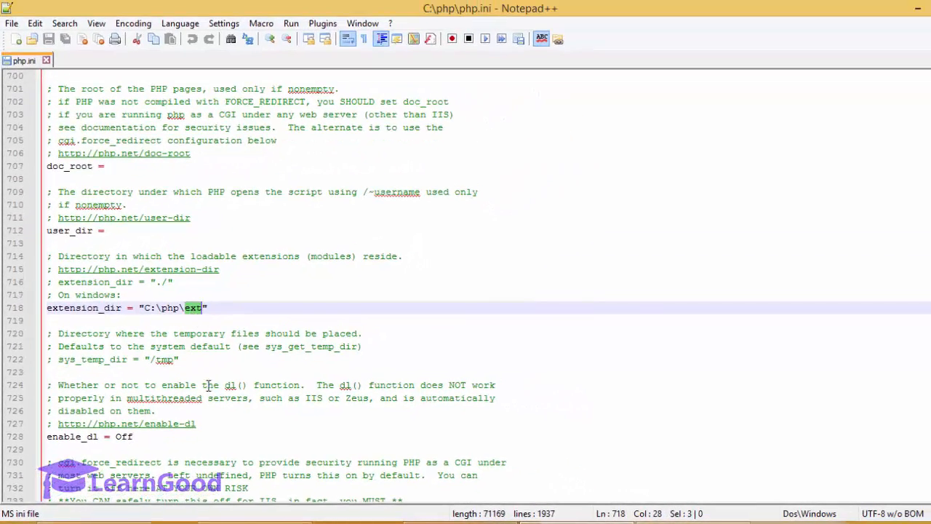
{"action": "left_click", "coordinate": [243, 522]}
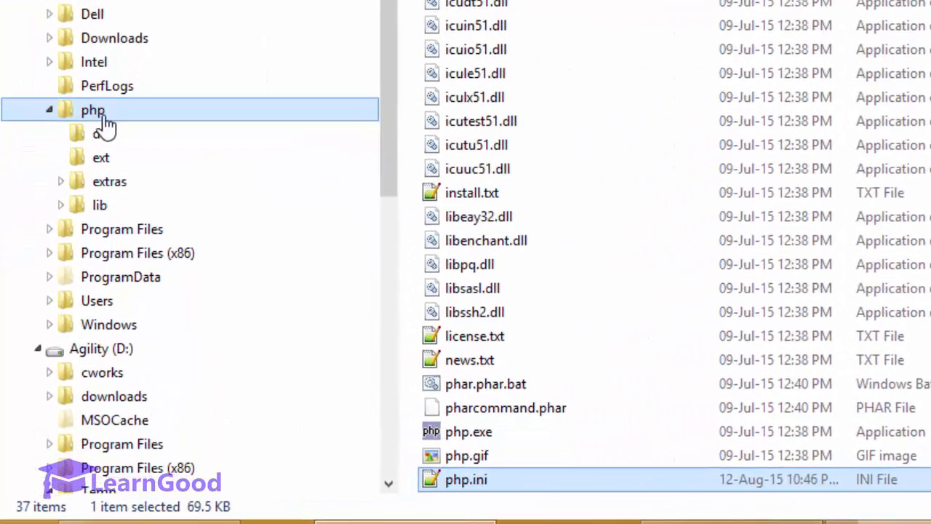
Step: Show the C:\php\ext folder and scroll through its 36 extension DLLs
{"action": "left_click", "coordinate": [111, 159]}
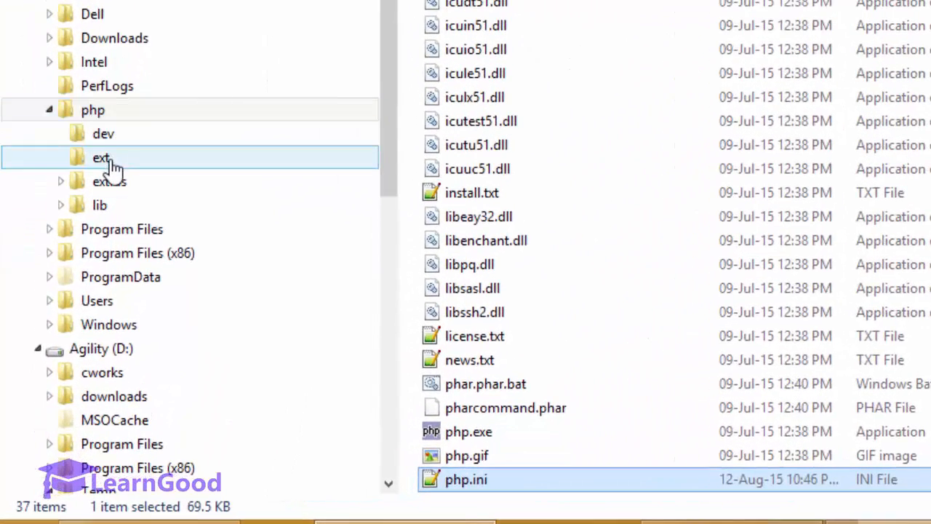
{"action": "left_click", "coordinate": [112, 162]}
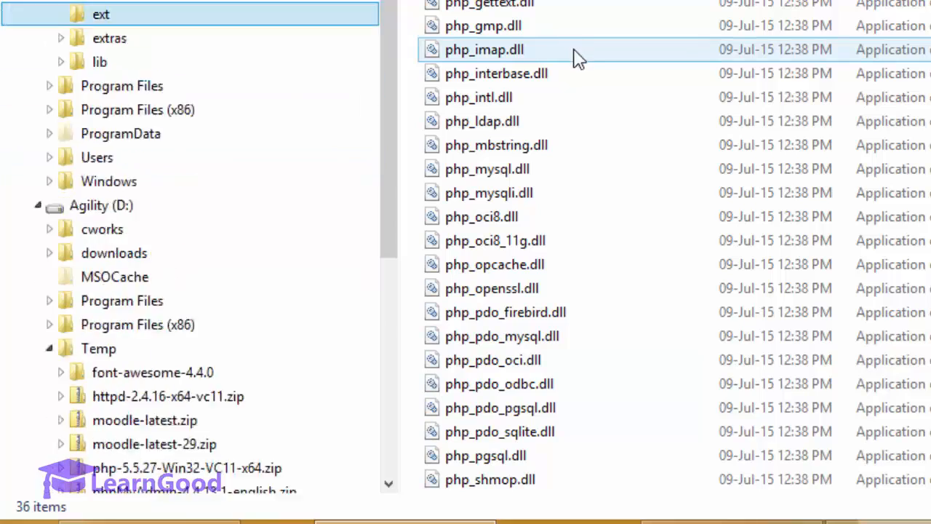
{"action": "scroll", "coordinate": [578, 54], "scroll_direction": "down", "scroll_amount": 1}
{"action": "scroll", "coordinate": [582, 56], "scroll_direction": "up", "scroll_amount": 3}
{"action": "scroll", "coordinate": [669, 247], "scroll_direction": "down", "scroll_amount": 3}
{"action": "scroll", "coordinate": [669, 247], "scroll_direction": "up", "scroll_amount": 3}
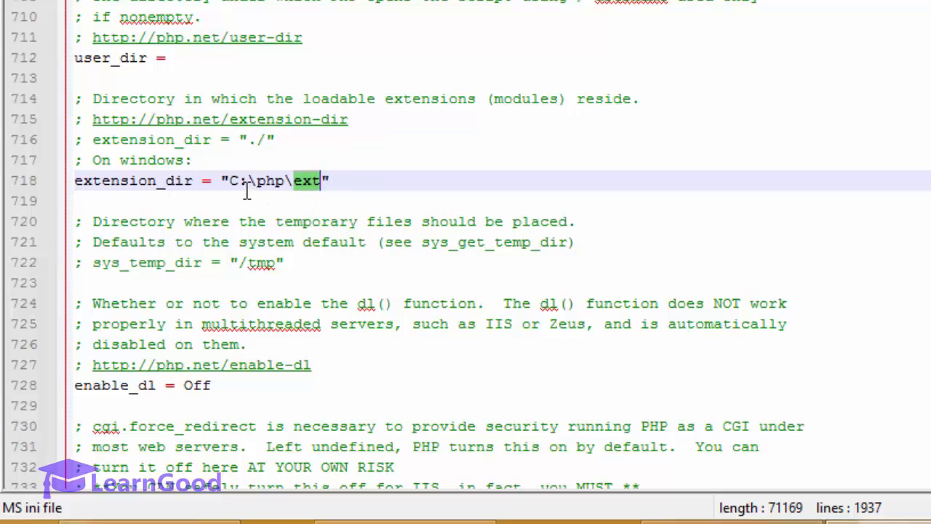
Step: Review the C:\php\ext path on line 718, then scroll to the Windows Extensions heading
{"action": "left_click_drag", "start_coordinate": [230, 186], "coordinate": [330, 196]}
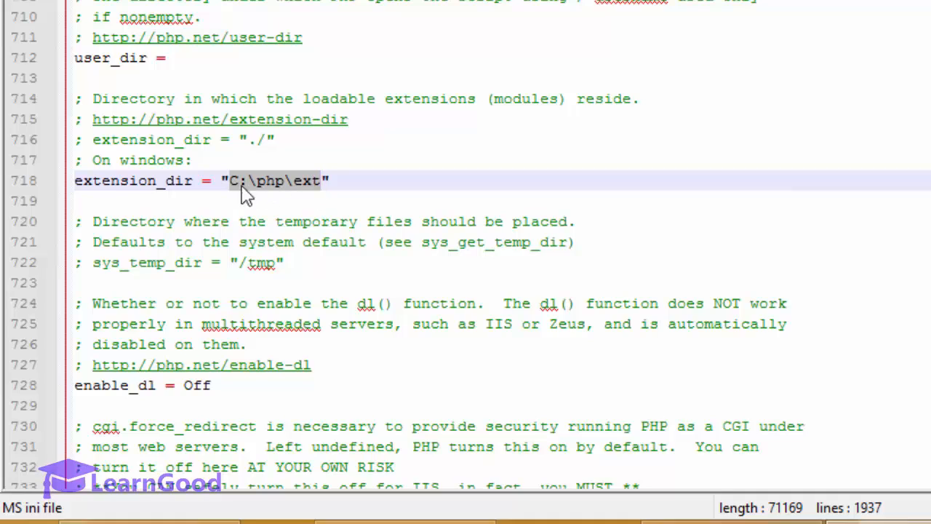
{"action": "left_click", "coordinate": [367, 192]}
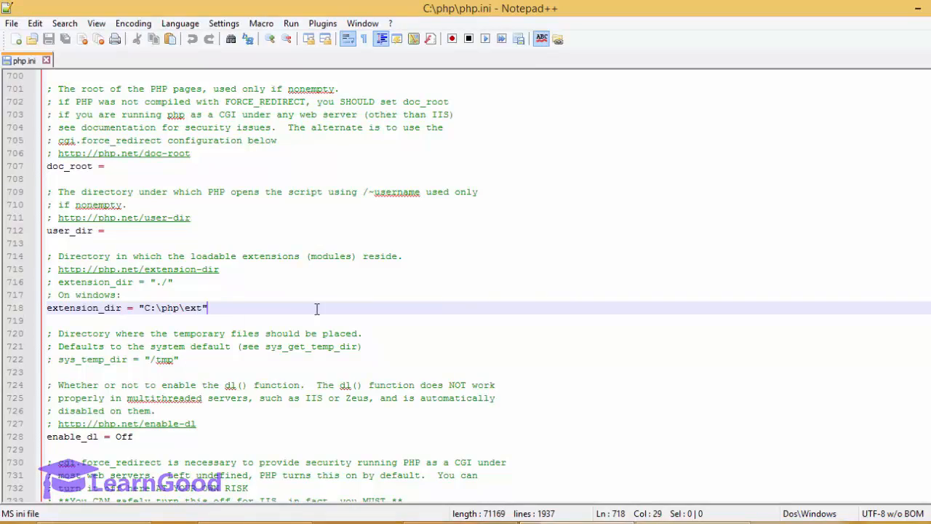
{"action": "scroll", "coordinate": [316, 309], "scroll_direction": "up", "scroll_amount": 6}
{"action": "scroll", "coordinate": [319, 306], "scroll_direction": "down", "scroll_amount": 20}
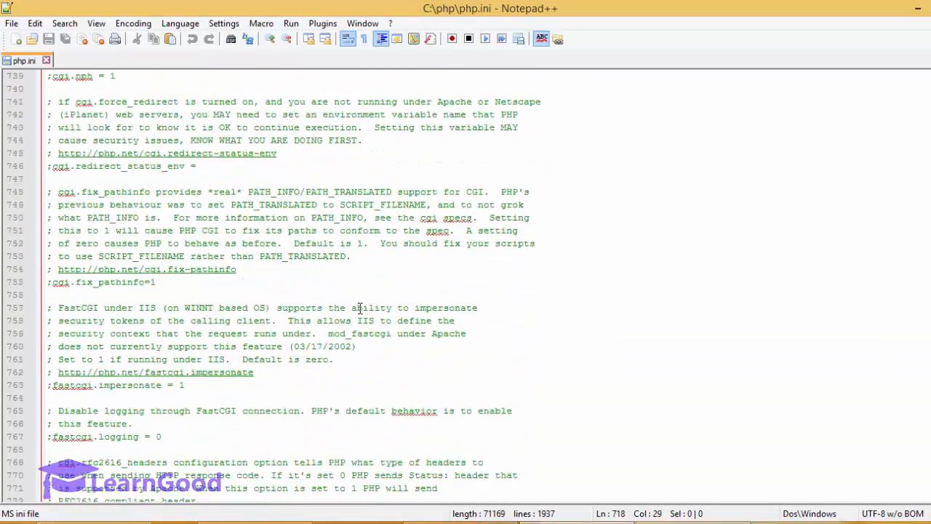
{"action": "scroll", "coordinate": [369, 312], "scroll_direction": "down", "scroll_amount": 11}
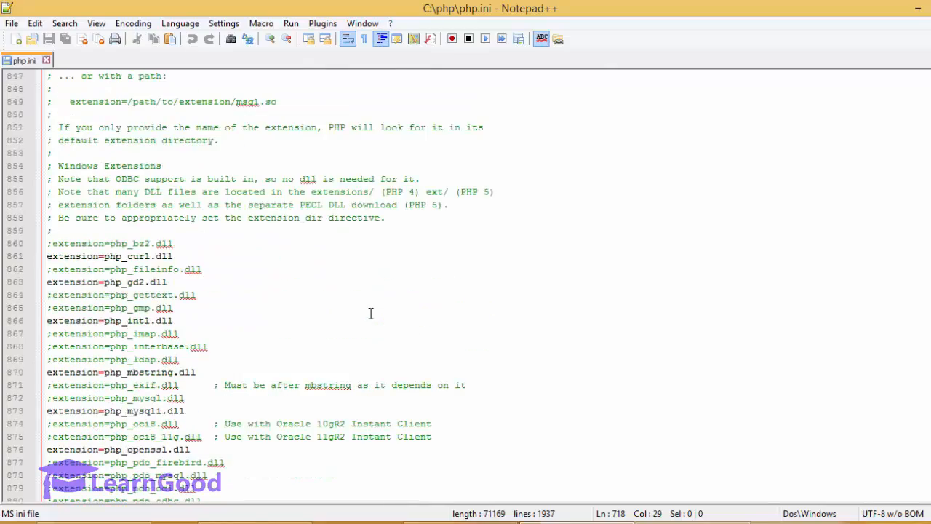
{"action": "scroll", "coordinate": [56, 231], "scroll_direction": "up", "scroll_amount": 2}
{"action": "left_click_drag", "start_coordinate": [55, 245], "coordinate": [162, 249]}
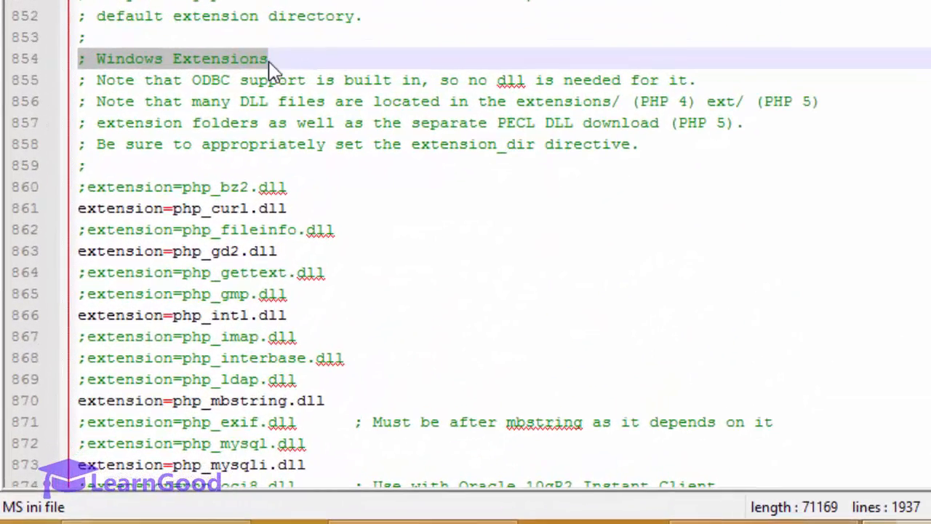
{"action": "scroll", "coordinate": [342, 150], "scroll_direction": "down", "scroll_amount": 3}
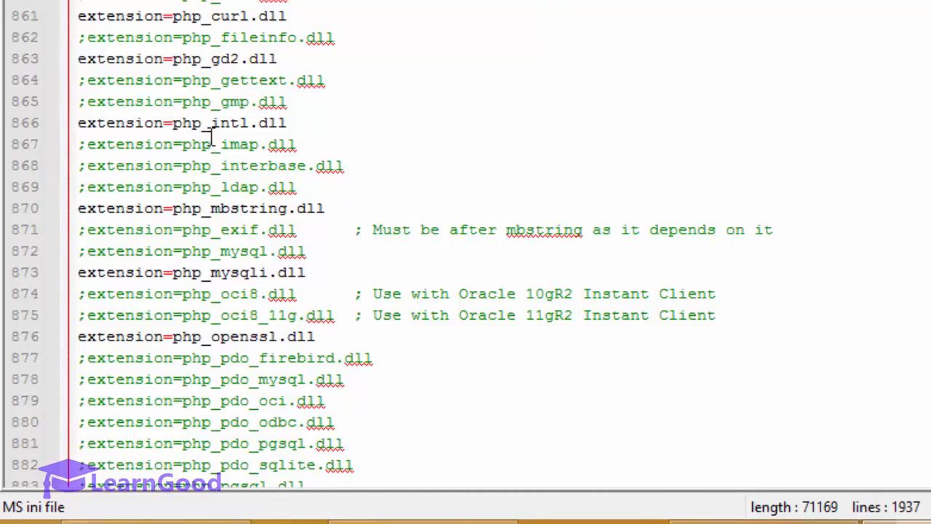
{"action": "scroll", "coordinate": [220, 182], "scroll_direction": "down", "scroll_amount": 4}
{"action": "scroll", "coordinate": [223, 190], "scroll_direction": "up", "scroll_amount": 2}
{"action": "scroll", "coordinate": [222, 146], "scroll_direction": "up", "scroll_amount": 2}
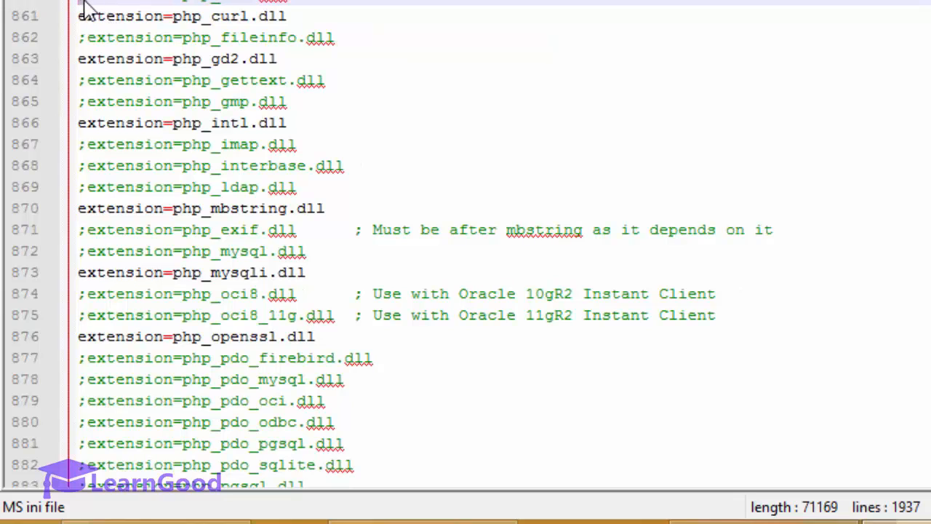
Step: Select the extension=php_curl.dll line 861 and confirm php_curl.dll exists in the ext folder
{"action": "key", "text": "Down"}
{"action": "key", "text": "Up"}
{"action": "key", "text": "Down"}
{"action": "key", "text": "Down"}
{"action": "key", "text": "Up"}
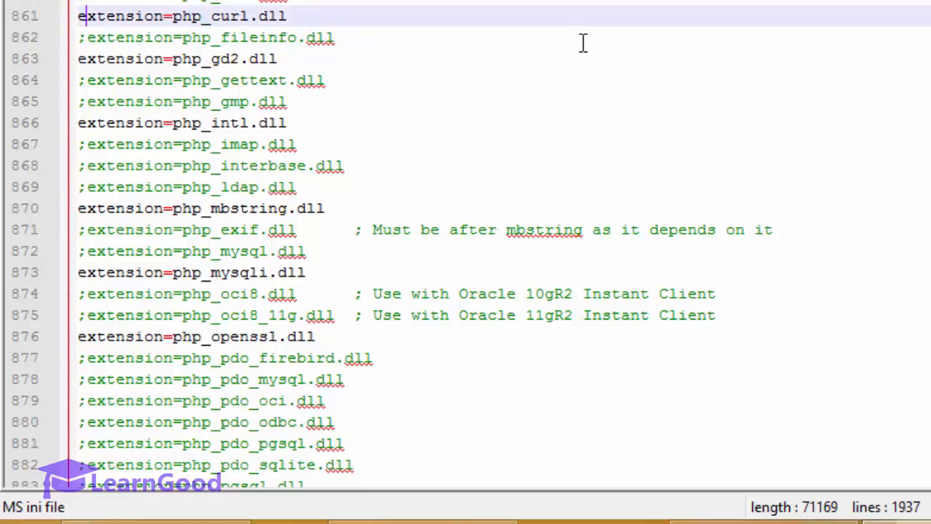
{"action": "key", "text": "shift+End"}
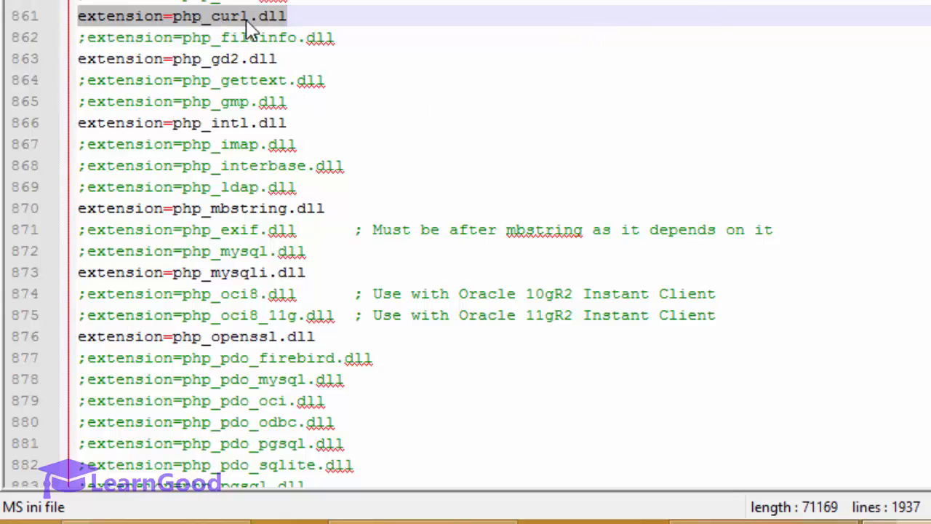
{"action": "left_click", "coordinate": [210, 17]}
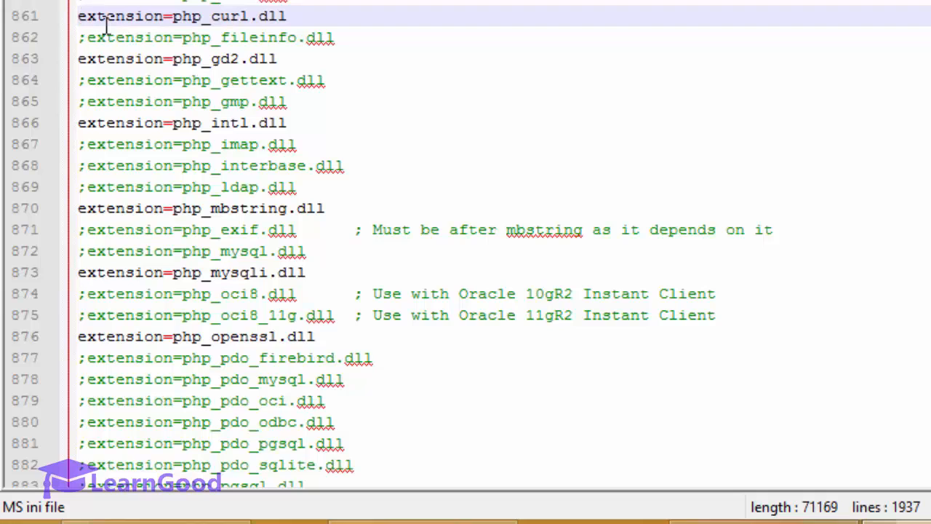
{"action": "left_click", "coordinate": [79, 16]}
{"action": "left_click_drag", "start_coordinate": [305, 22], "coordinate": [78, 23]}
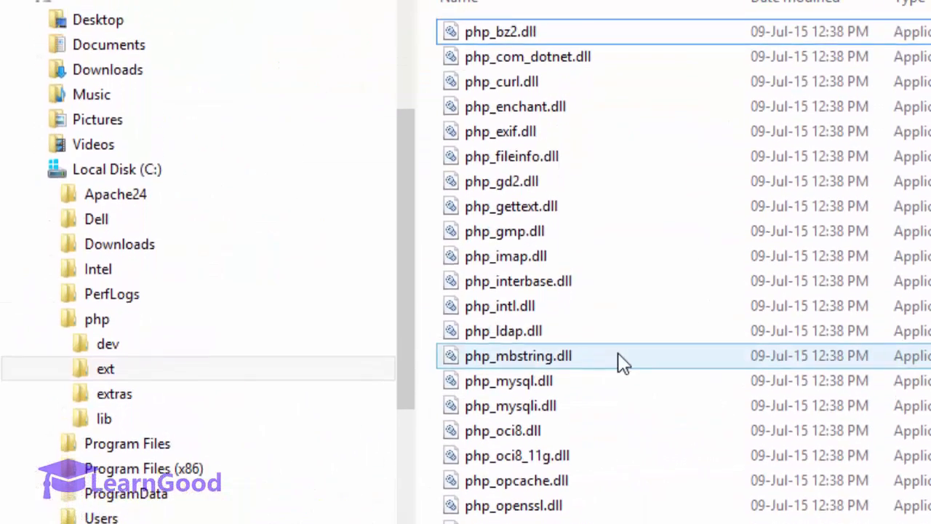
{"action": "left_click", "coordinate": [480, 85]}
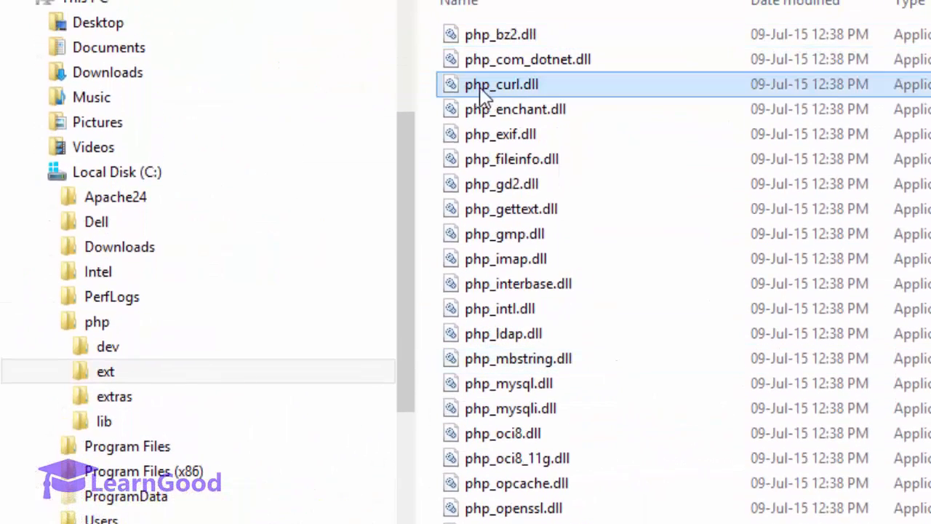
{"action": "mouse_move", "coordinate": [488, 91]}
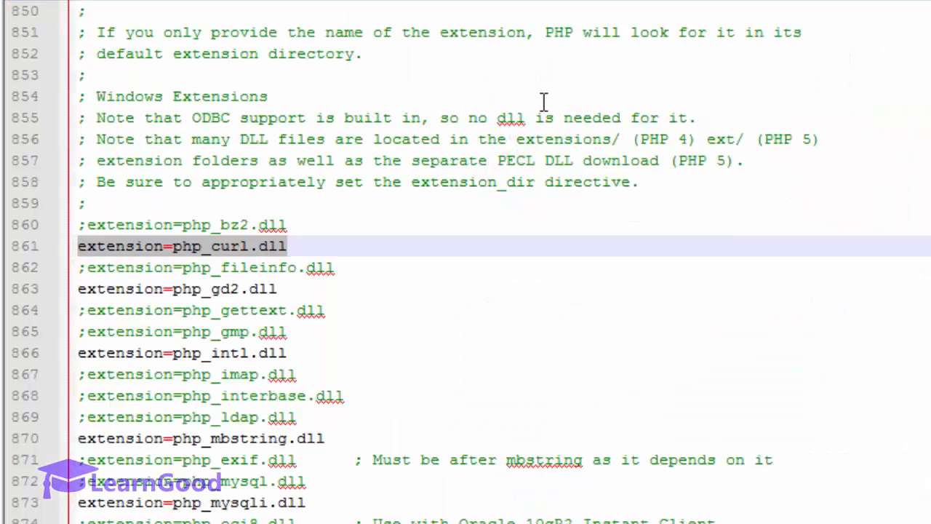
{"action": "left_click", "coordinate": [206, 291]}
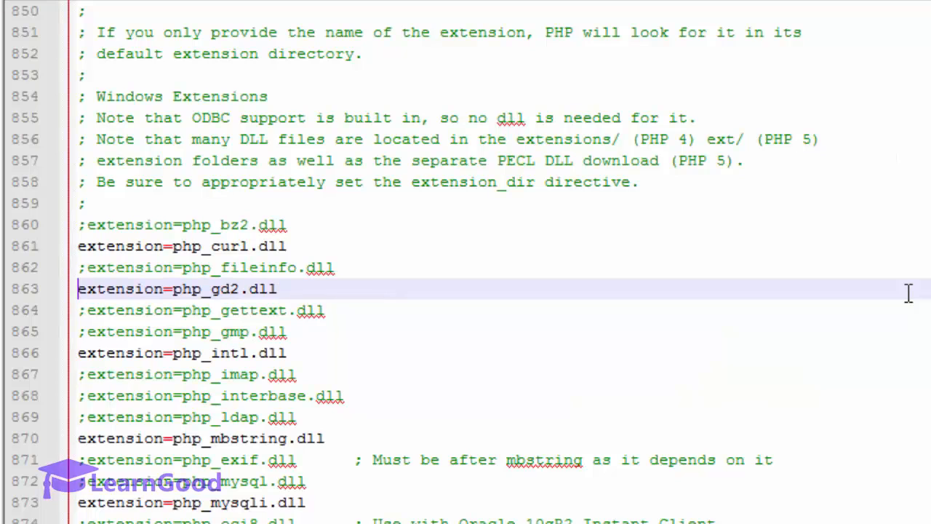
{"action": "key", "text": "shift+Right"}
{"action": "key", "text": "shift+Right"}
{"action": "key", "text": "shift+Right"}
{"action": "key", "text": "shift+Right"}
{"action": "key", "text": "shift+Right"}
{"action": "key", "text": "shift+Right"}
{"action": "key", "text": "shift+Right"}
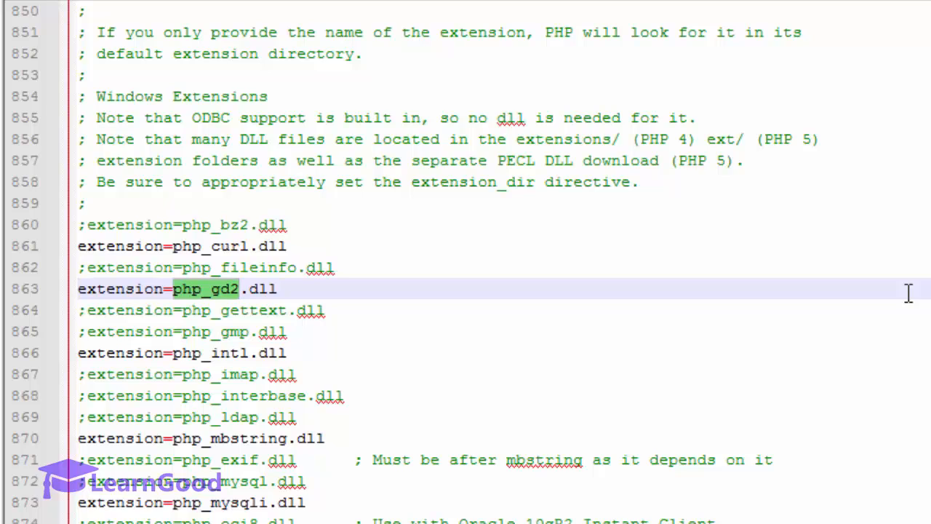
{"action": "key", "text": "Left"}
{"action": "key", "text": "shift+Right"}
{"action": "key", "text": "shift+Right"}
{"action": "key", "text": "shift+Right"}
{"action": "key", "text": "shift+Right"}
{"action": "key", "text": "shift+Right"}
{"action": "key", "text": "shift+Right"}
{"action": "key", "text": "shift+Right"}
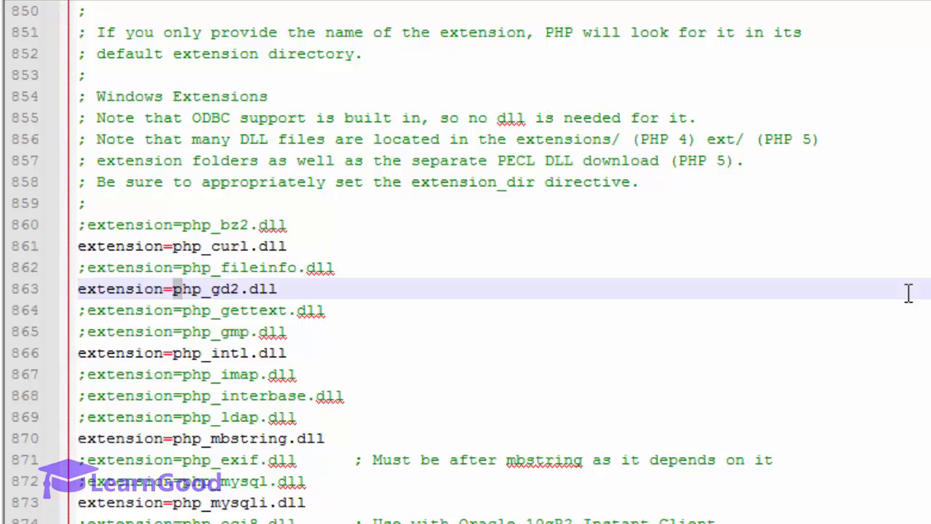
{"action": "key", "text": "shift+Left"}
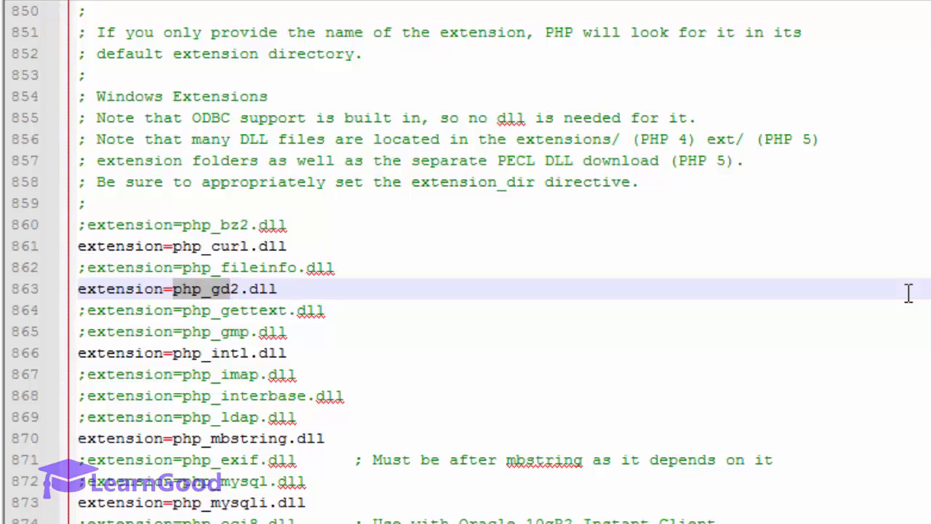
{"action": "key", "text": "Left"}
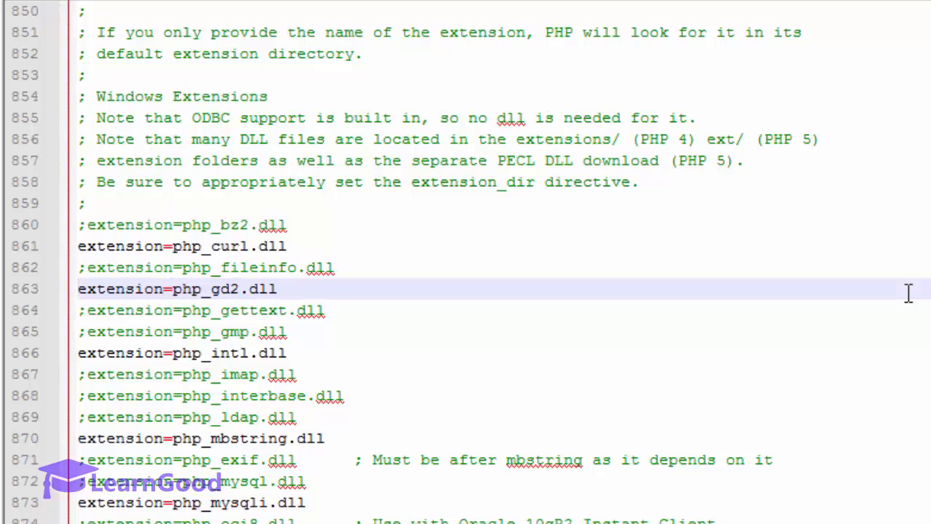
{"action": "key", "text": "Down"}
{"action": "key", "text": "Up"}
{"action": "key", "text": "Home"}
{"action": "key", "text": "Down"}
{"action": "key", "text": "Down"}
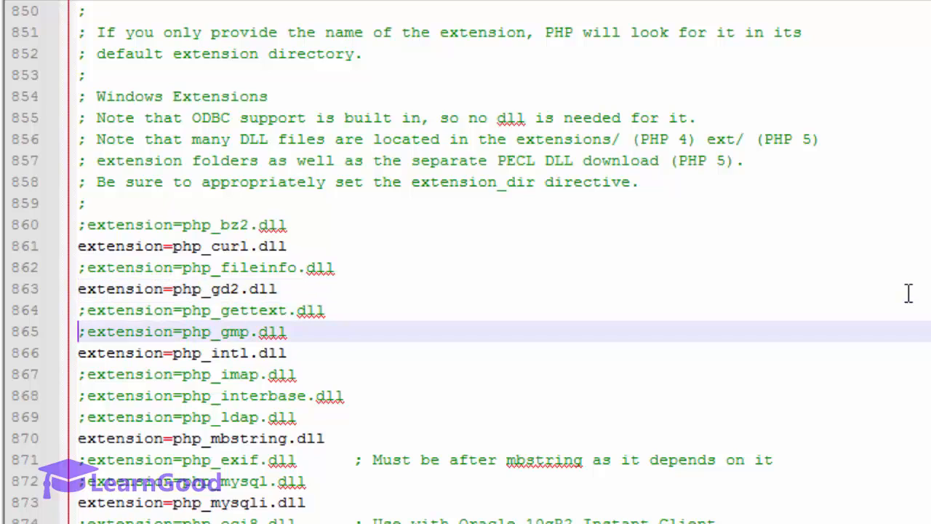
{"action": "key", "text": "Down"}
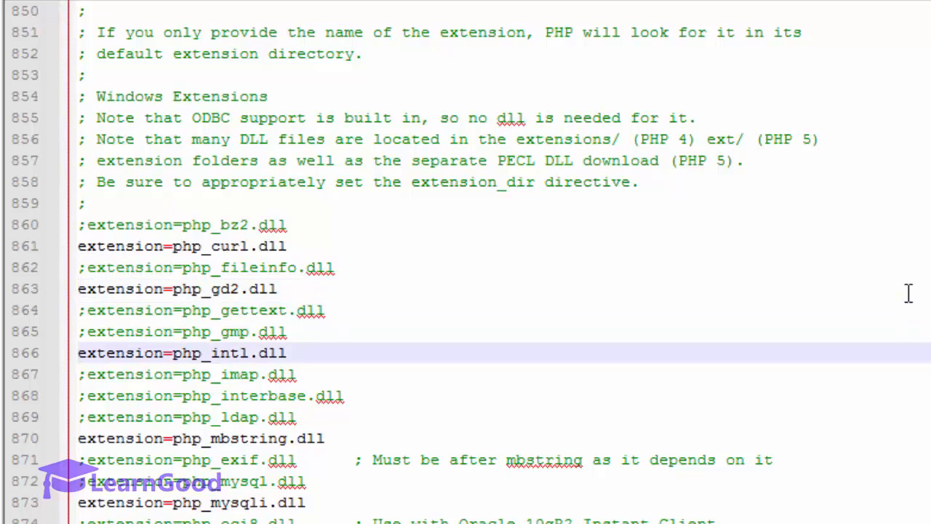
{"action": "key", "text": "Down"}
{"action": "key", "text": "Down"}
{"action": "key", "text": "Down"}
{"action": "key", "text": "Down"}
{"action": "key", "text": "shift+End"}
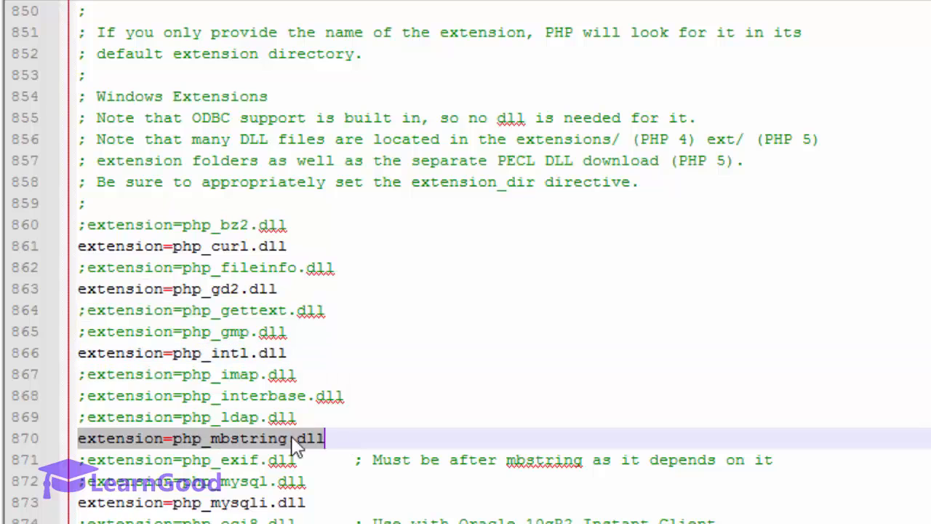
{"action": "left_click_drag", "start_coordinate": [78, 502], "coordinate": [324, 516]}
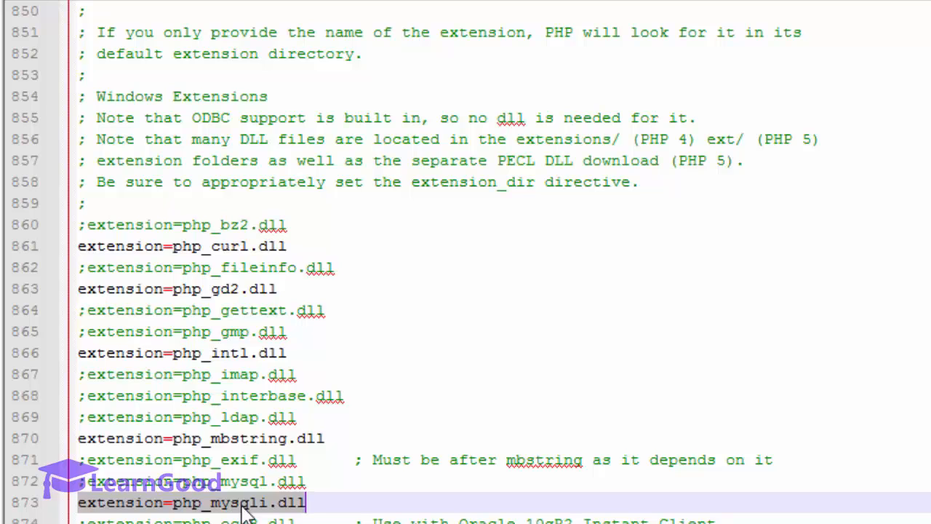
{"action": "scroll", "coordinate": [229, 512], "scroll_direction": "down", "scroll_amount": 2}
{"action": "left_click_drag", "start_coordinate": [82, 447], "coordinate": [333, 458]}
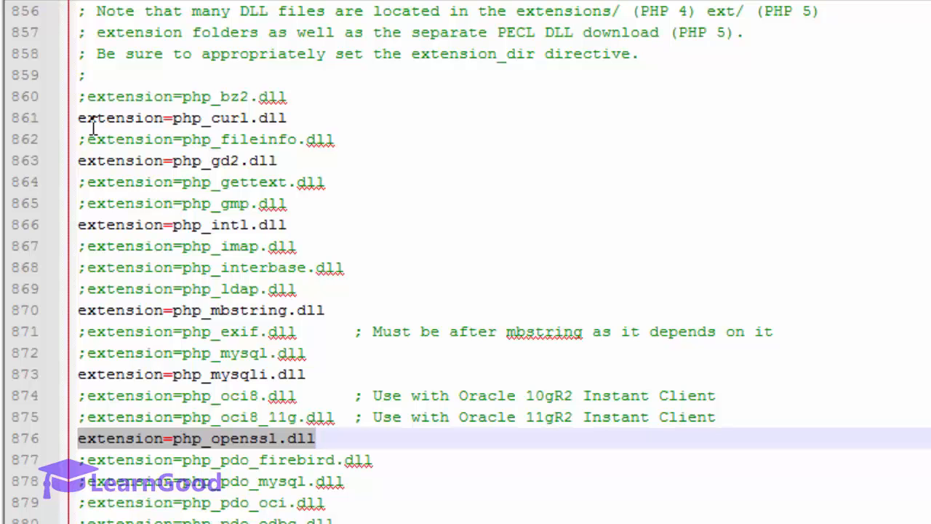
Step: Check the soap (line 891) and xmlrpc (line 896) extension lines, then minimize Explorer to show the desktop
{"action": "scroll", "coordinate": [177, 322], "scroll_direction": "down", "scroll_amount": 4}
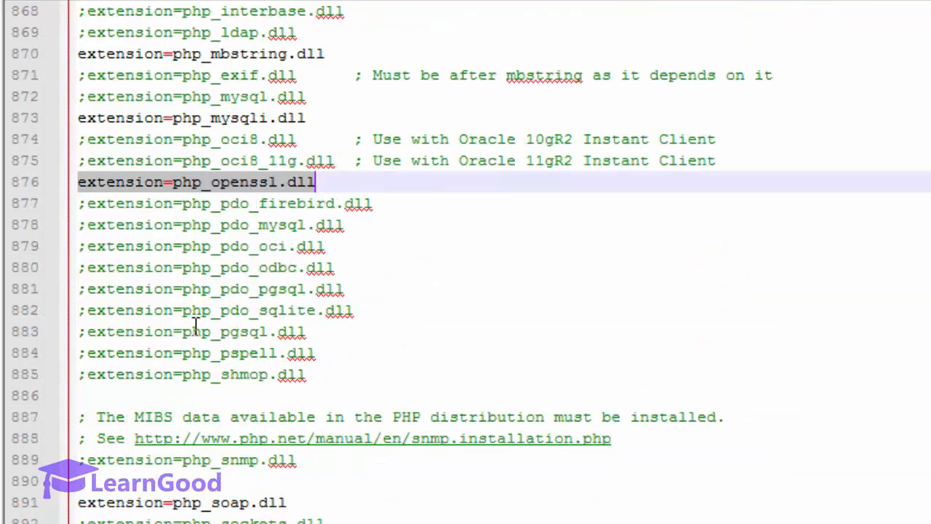
{"action": "scroll", "coordinate": [200, 291], "scroll_direction": "down", "scroll_amount": 2}
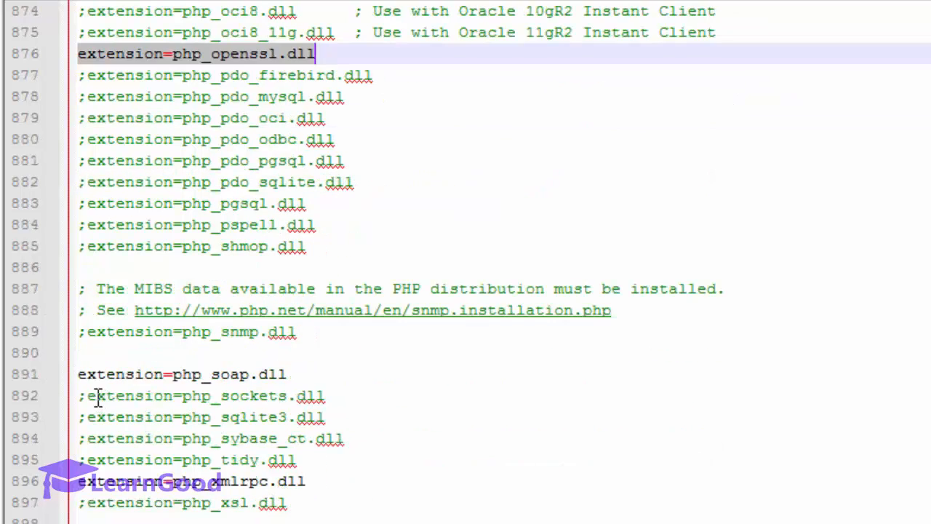
{"action": "left_click", "coordinate": [138, 375]}
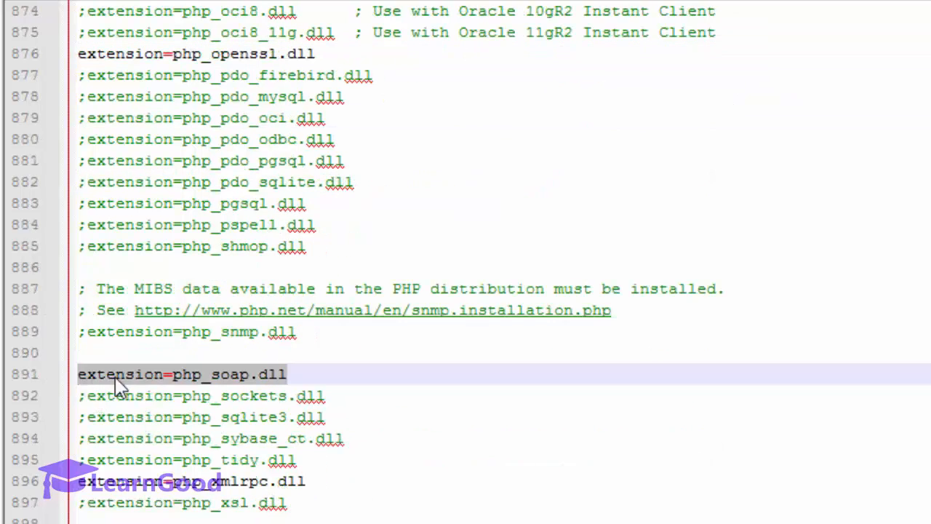
{"action": "left_click_drag", "start_coordinate": [80, 484], "coordinate": [337, 497]}
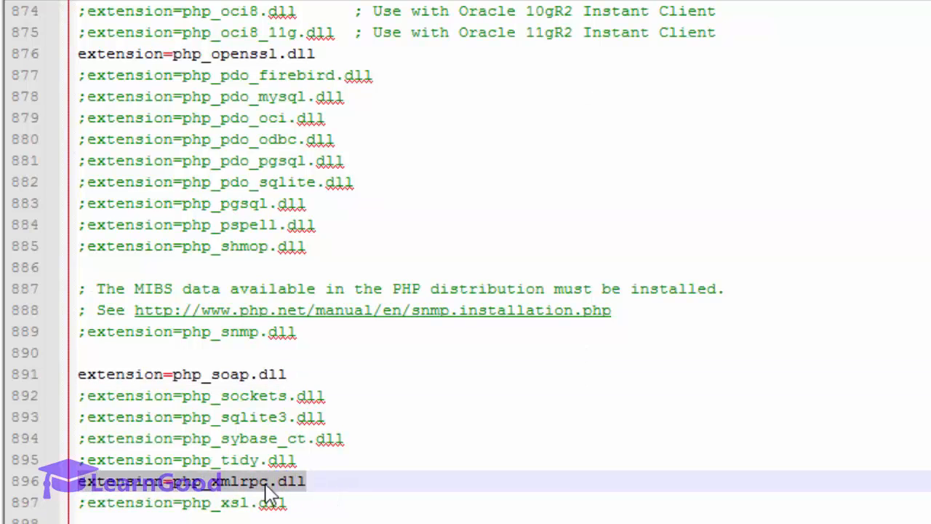
{"action": "key", "text": "Left"}
{"action": "scroll", "coordinate": [225, 443], "scroll_direction": "down", "scroll_amount": 1}
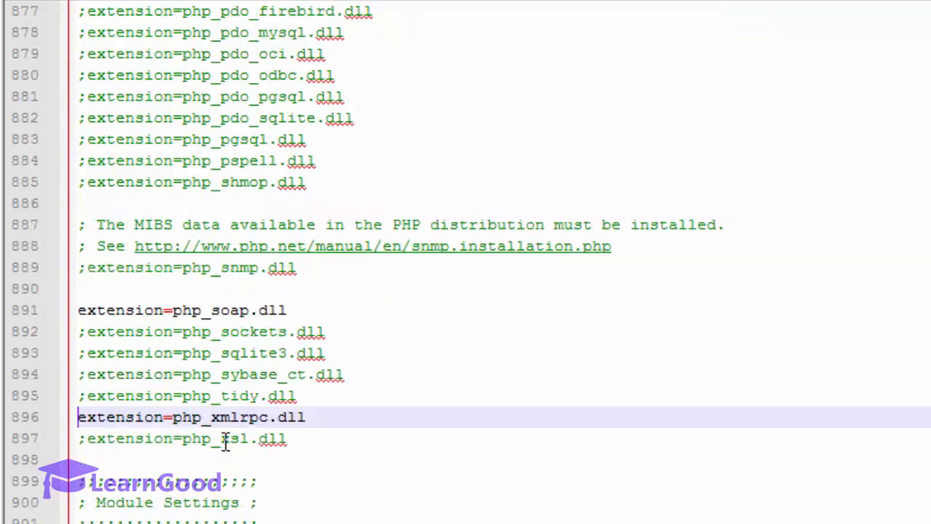
{"action": "scroll", "coordinate": [225, 443], "scroll_direction": "up", "scroll_amount": 8}
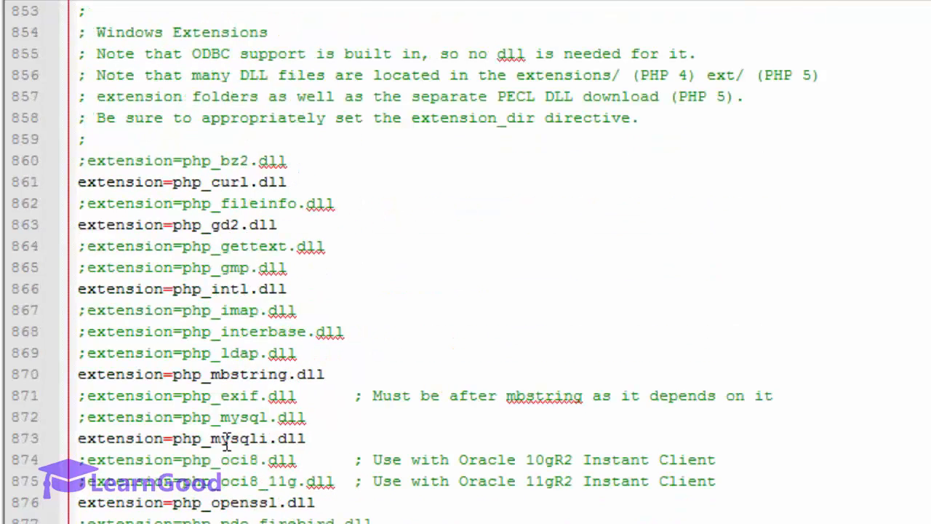
{"action": "scroll", "coordinate": [218, 387], "scroll_direction": "down", "scroll_amount": 3}
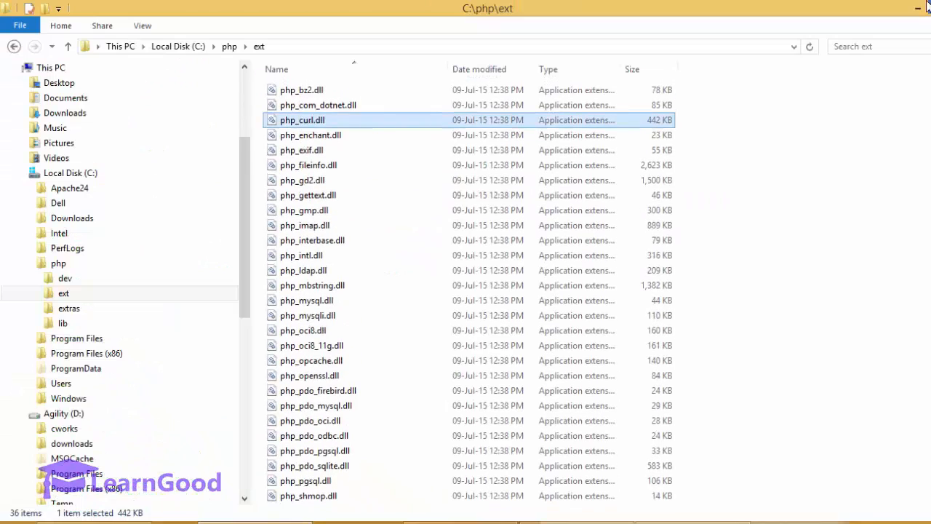
{"action": "left_click", "coordinate": [925, 7]}
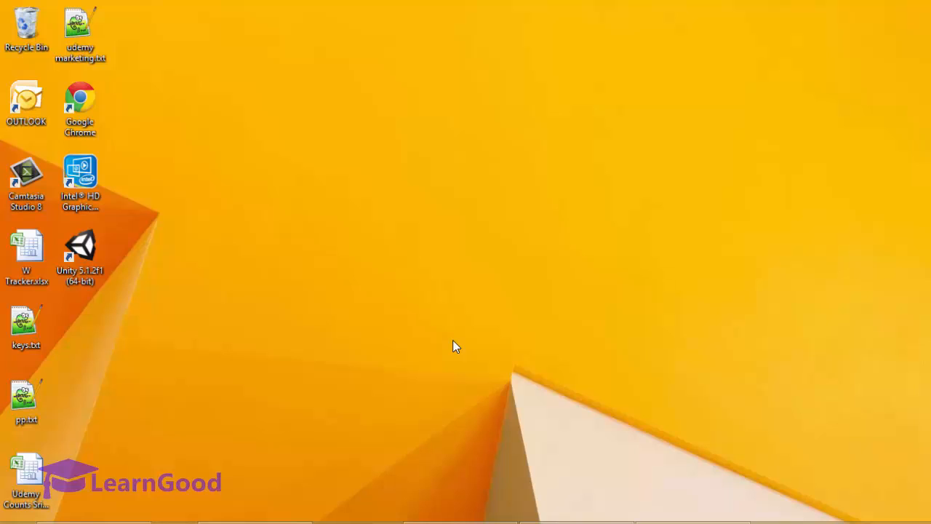
Step: Go through Control Panel, System and Security, System, and Advanced system settings to Environment Variables
{"action": "mouse_move", "coordinate": [930, 2]}
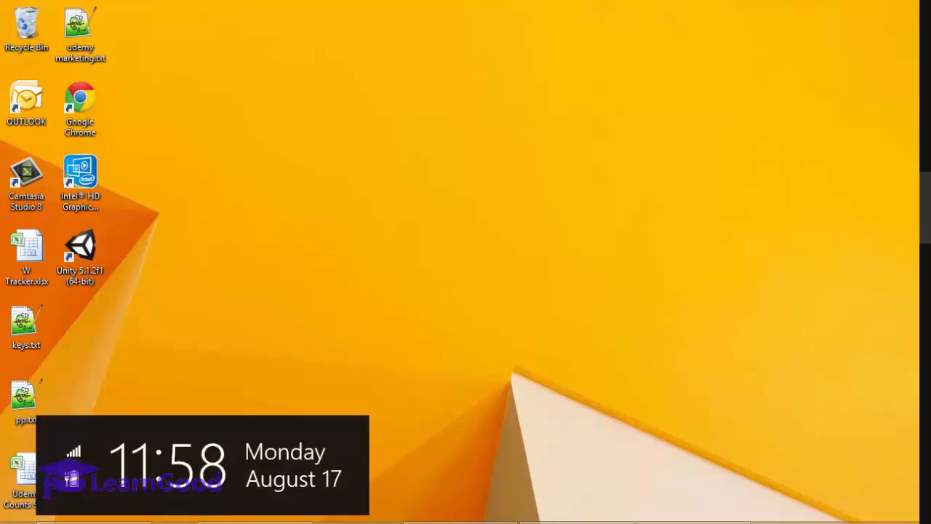
{"action": "left_click", "coordinate": [929, 422]}
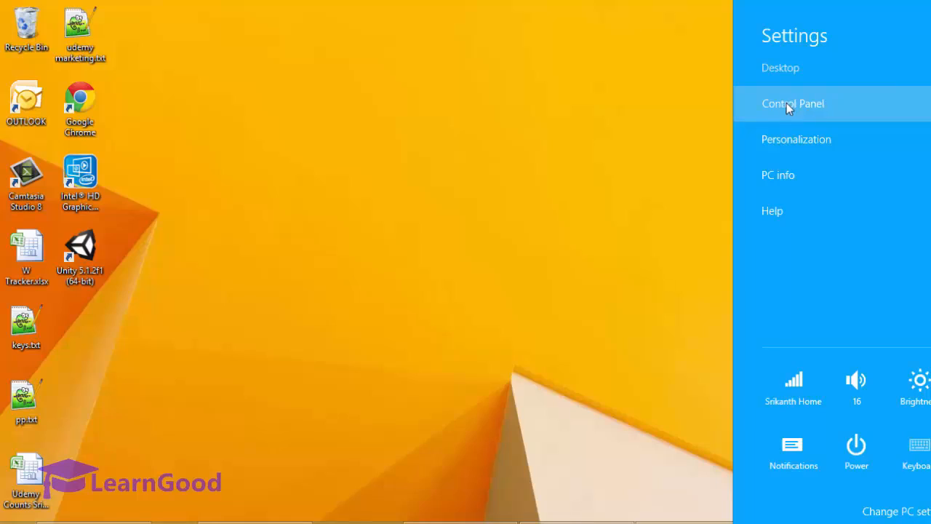
{"action": "left_click", "coordinate": [787, 104]}
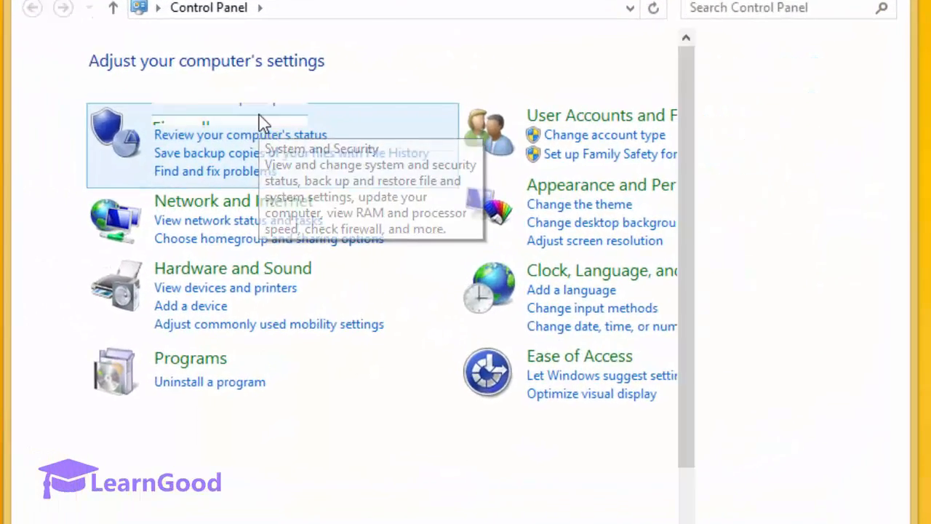
{"action": "left_click", "coordinate": [293, 129]}
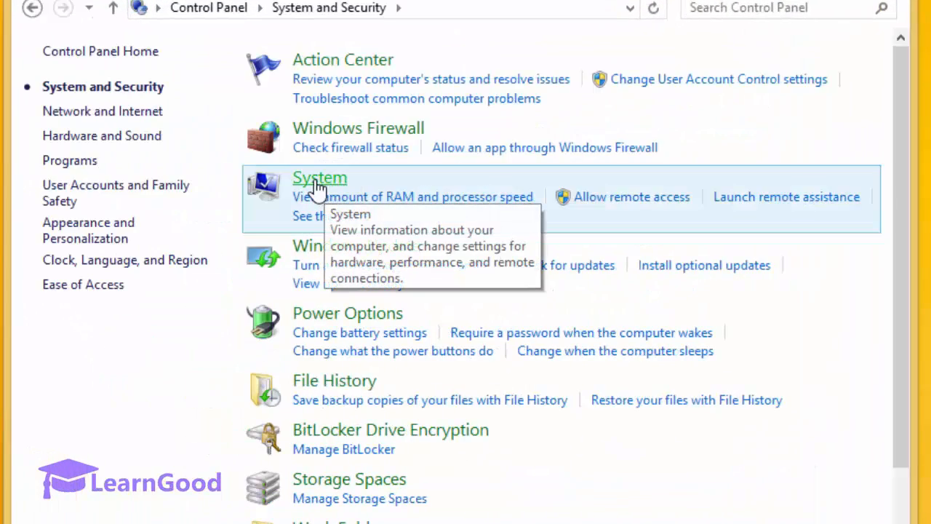
{"action": "left_click", "coordinate": [318, 186]}
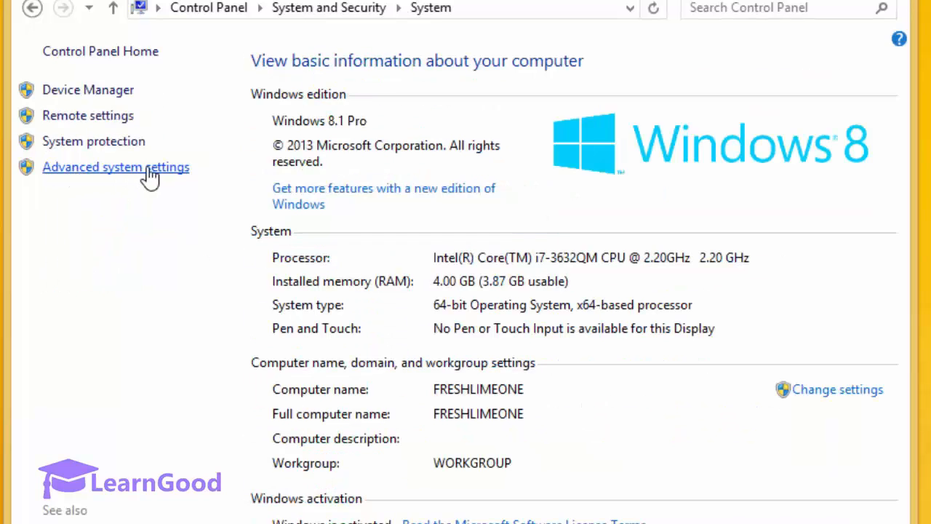
{"action": "left_click", "coordinate": [150, 171]}
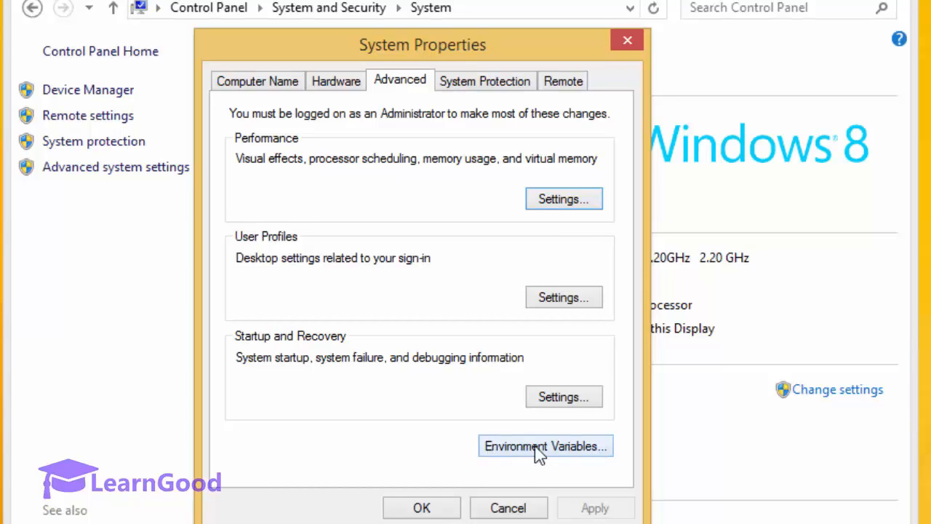
{"action": "left_click", "coordinate": [570, 448]}
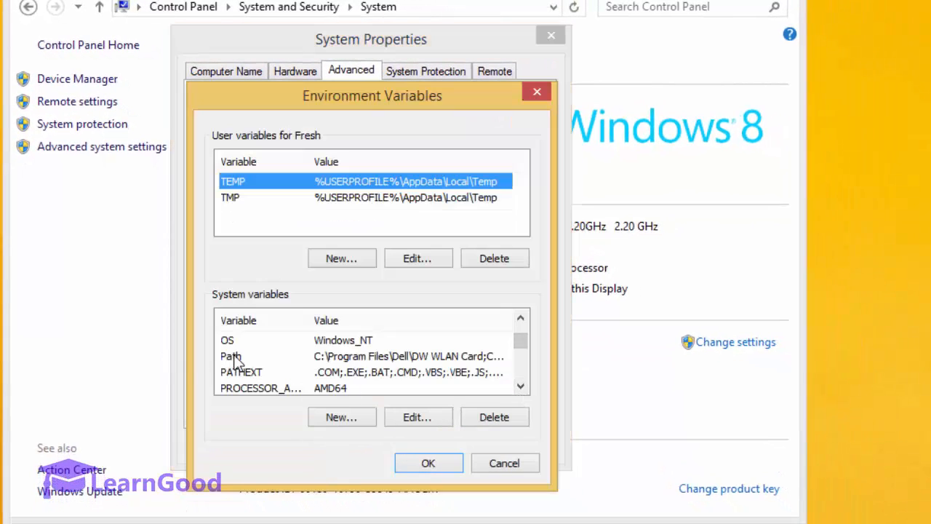
Step: Edit the system Path variable, copy its whole value, and close the editor
{"action": "left_click", "coordinate": [233, 357]}
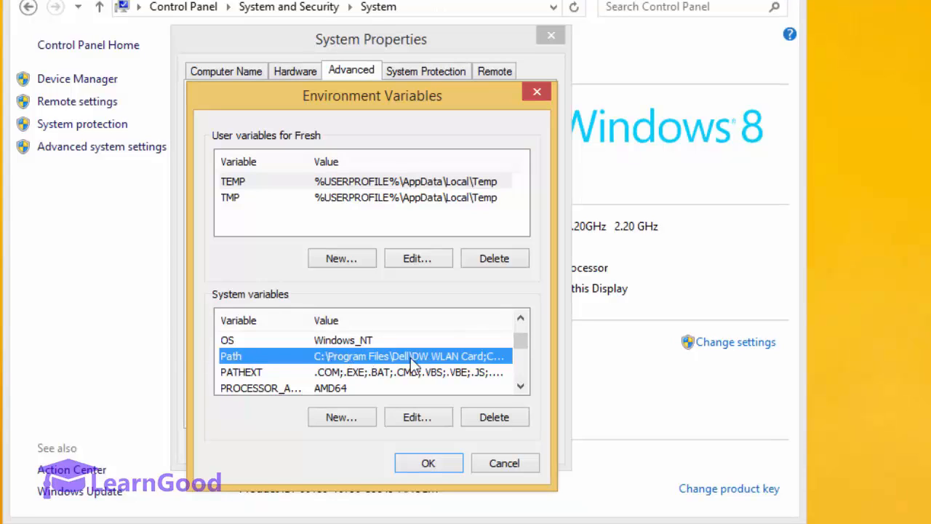
{"action": "left_click", "coordinate": [415, 418]}
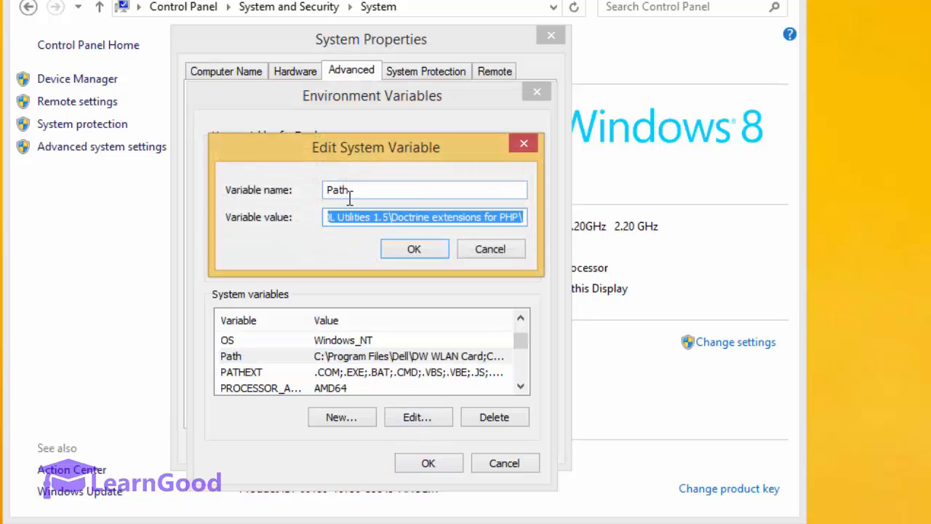
{"action": "right_click", "coordinate": [349, 225]}
{"action": "left_click", "coordinate": [378, 264]}
{"action": "right_click", "coordinate": [368, 221]}
{"action": "left_click", "coordinate": [393, 278]}
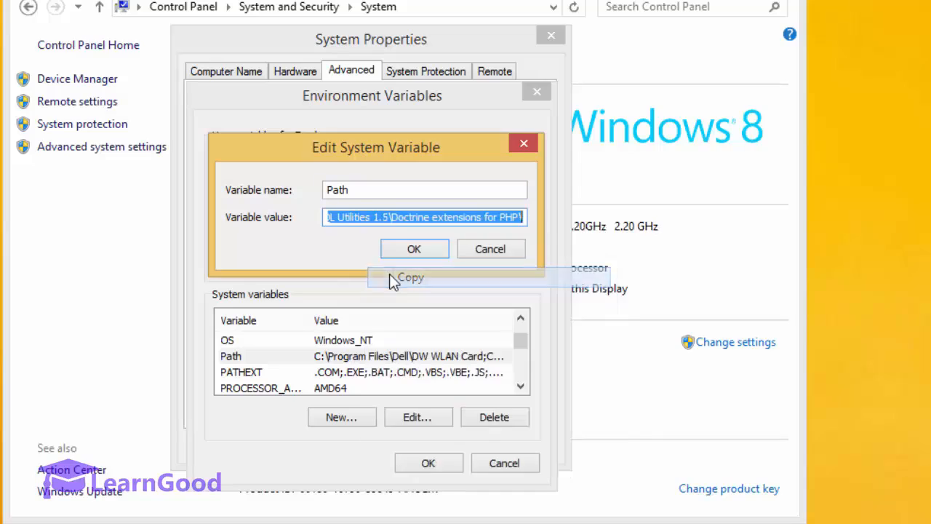
{"action": "left_click", "coordinate": [486, 255]}
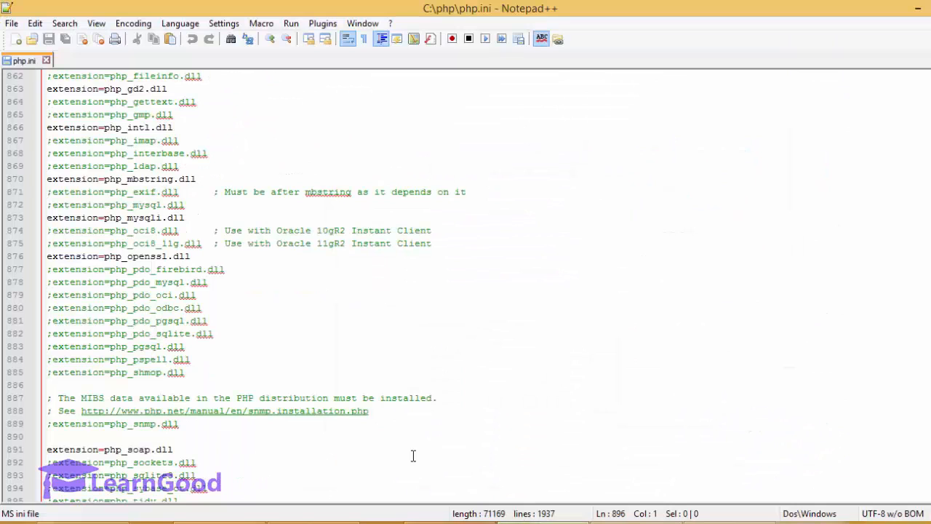
{"action": "key", "text": "ctrl+n"}
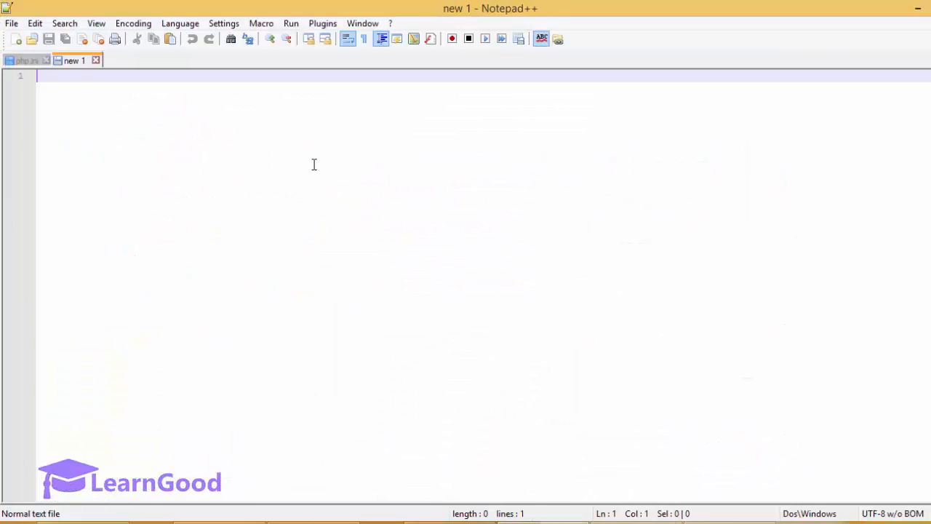
{"action": "key", "text": "ctrl+v"}
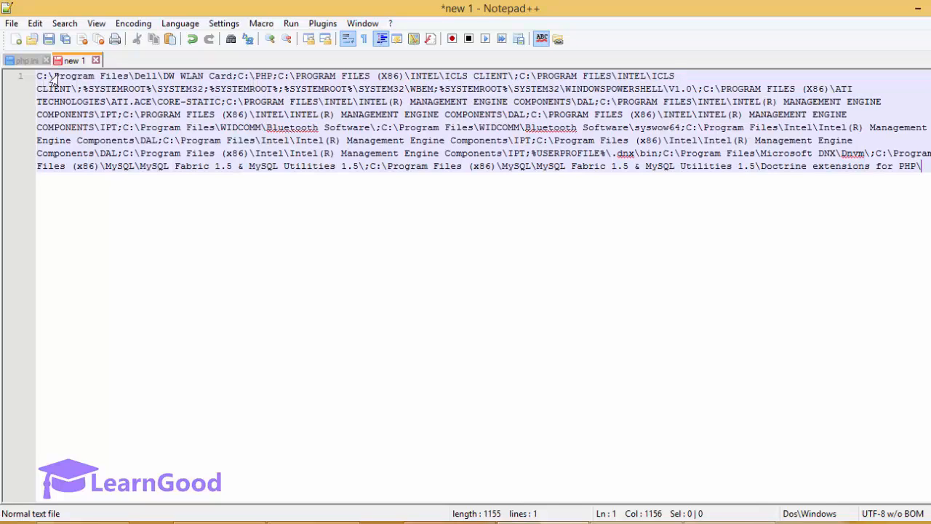
{"action": "left_click", "coordinate": [239, 77]}
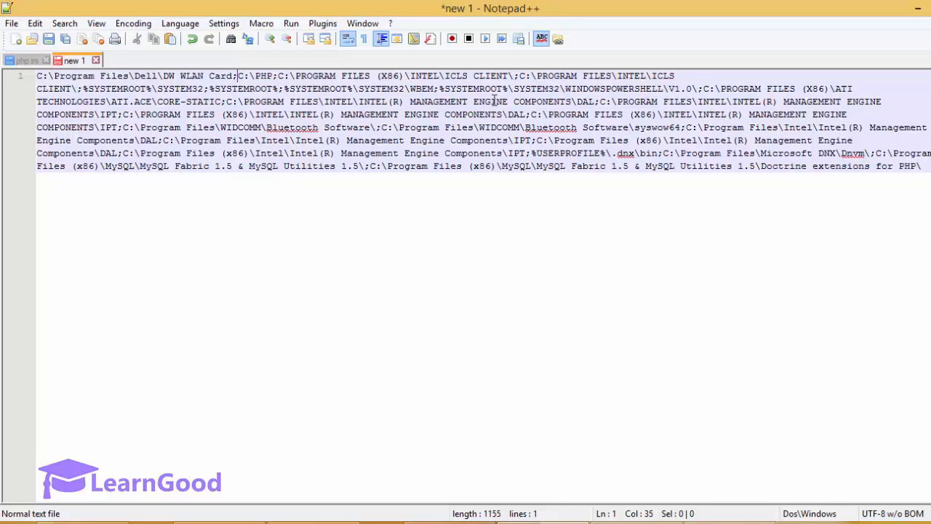
{"action": "key", "text": "ctrl+shift+Left"}
{"action": "key", "text": "ctrl+shift+Left"}
{"action": "key", "text": "ctrl+shift+Left"}
{"action": "key", "text": "ctrl+shift+Left"}
{"action": "key", "text": "ctrl+shift+Left"}
{"action": "key", "text": "ctrl+shift+Left"}
{"action": "key", "text": "ctrl+shift+Left"}
{"action": "key", "text": "ctrl+shift+Left"}
{"action": "key", "text": "ctrl+shift+Left"}
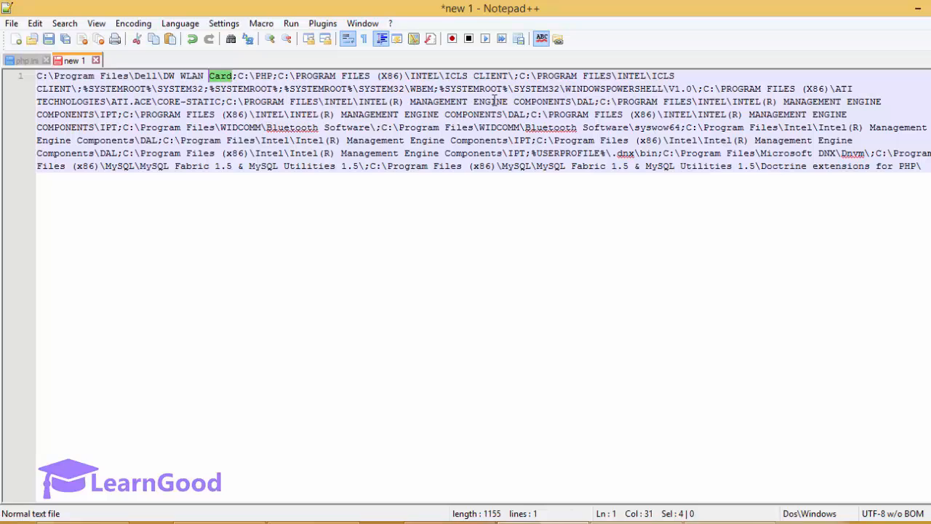
{"action": "key", "text": "ctrl+shift+Left"}
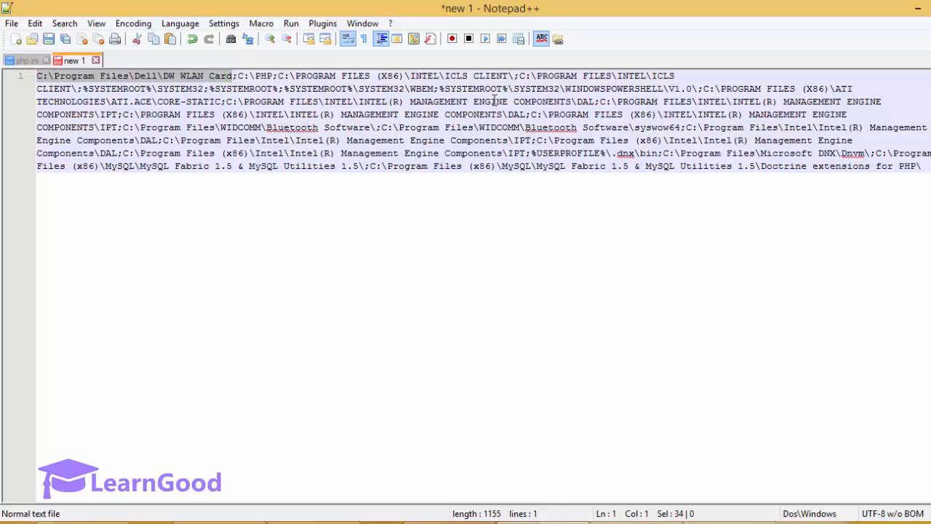
{"action": "key", "text": "Right"}
{"action": "key", "text": "Right"}
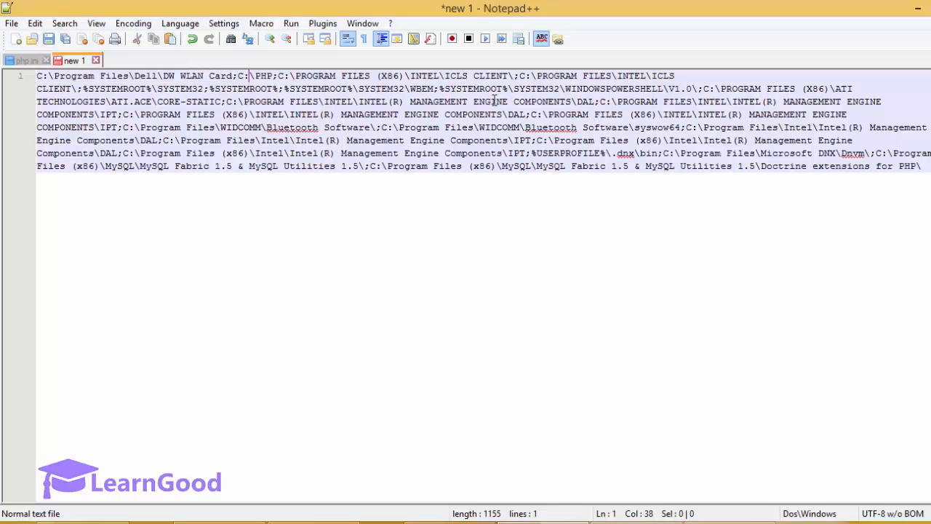
{"action": "key", "text": "Left"}
{"action": "key", "text": "shift+Right"}
{"action": "key", "text": "shift+Right"}
{"action": "key", "text": "shift+Right"}
{"action": "key", "text": "shift+Right"}
{"action": "key", "text": "shift+Right"}
{"action": "key", "text": "shift+Right"}
{"action": "key", "text": "shift+Right"}
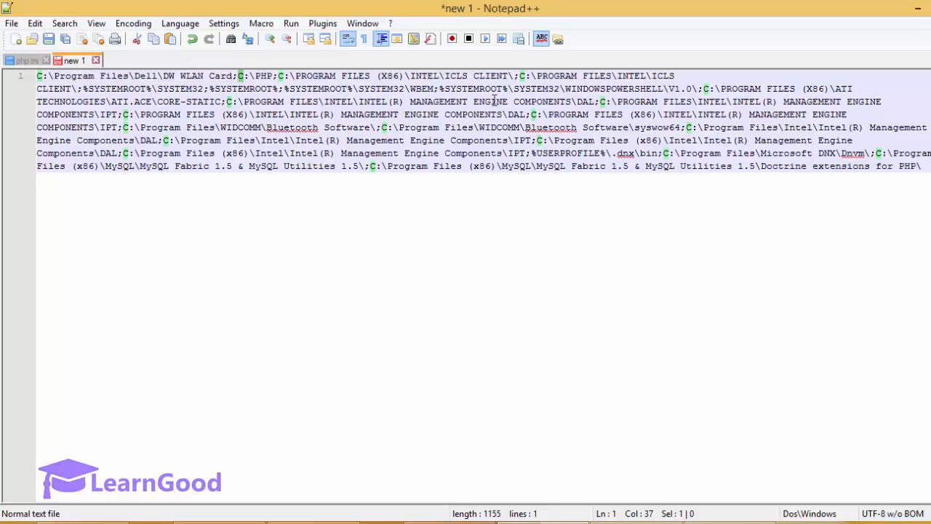
{"action": "key", "text": "shift+Left"}
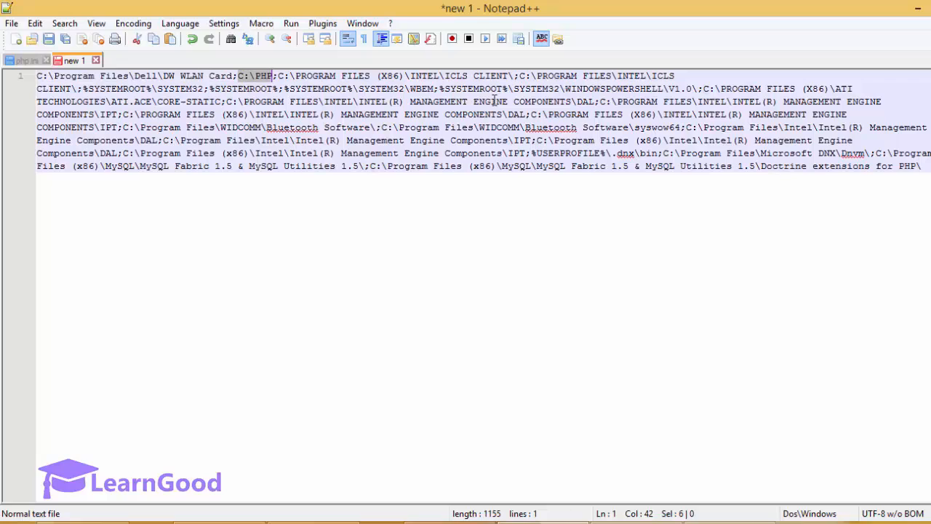
{"action": "key", "text": "Left"}
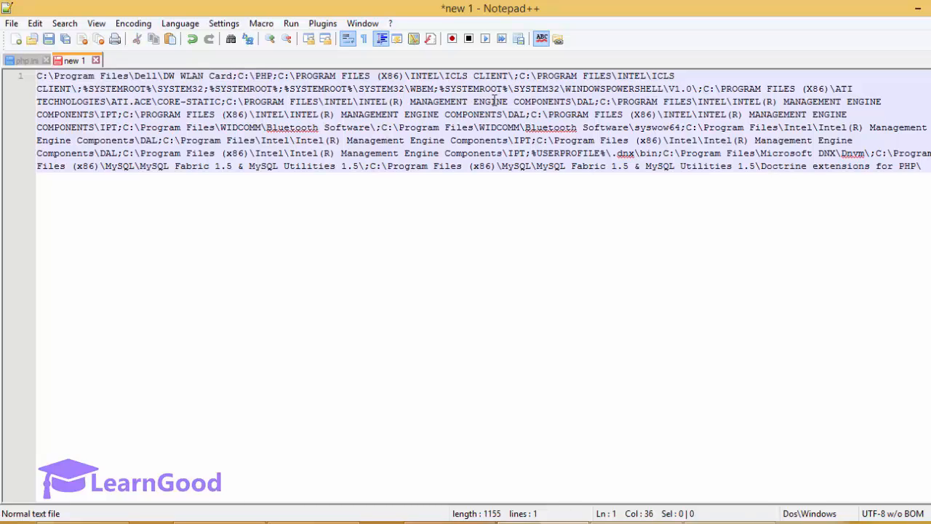
{"action": "key", "text": "Return"}
{"action": "key", "text": "Right"}
{"action": "key", "text": "Right"}
{"action": "key", "text": "Right"}
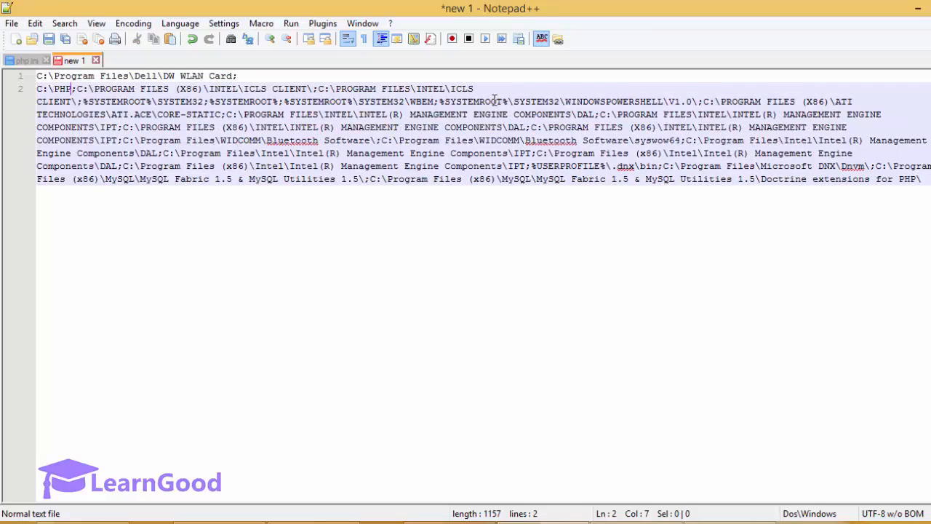
{"action": "key", "text": "Return"}
{"action": "key", "text": "Right"}
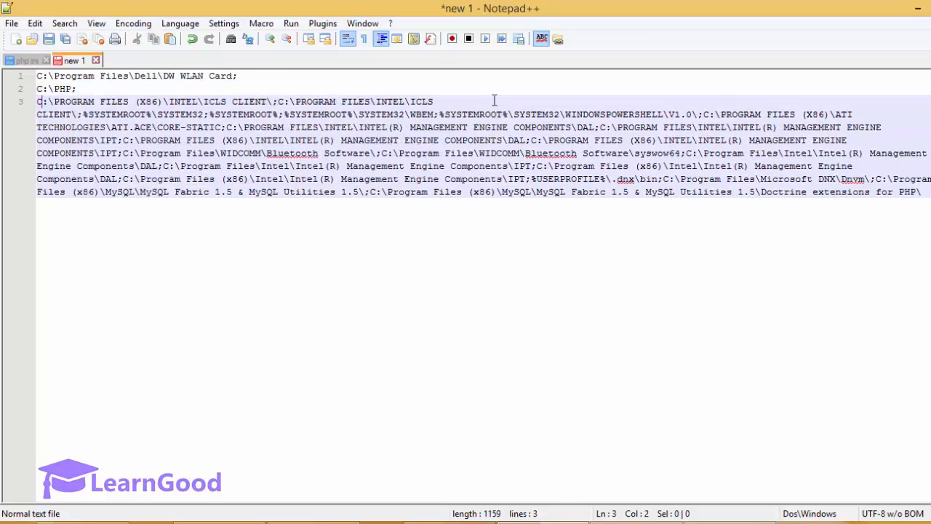
{"action": "key", "text": "ctrl+Right"}
{"action": "key", "text": "ctrl+Right"}
{"action": "key", "text": "ctrl+Right"}
{"action": "key", "text": "ctrl+Right"}
{"action": "key", "text": "ctrl+Right"}
{"action": "key", "text": "ctrl+Right"}
{"action": "key", "text": "ctrl+Right"}
{"action": "key", "text": "ctrl+Right"}
{"action": "key", "text": "ctrl+Right"}
{"action": "key", "text": "ctrl+Right"}
{"action": "key", "text": "Return"}
{"action": "key", "text": "Up"}
{"action": "key", "text": "Up"}
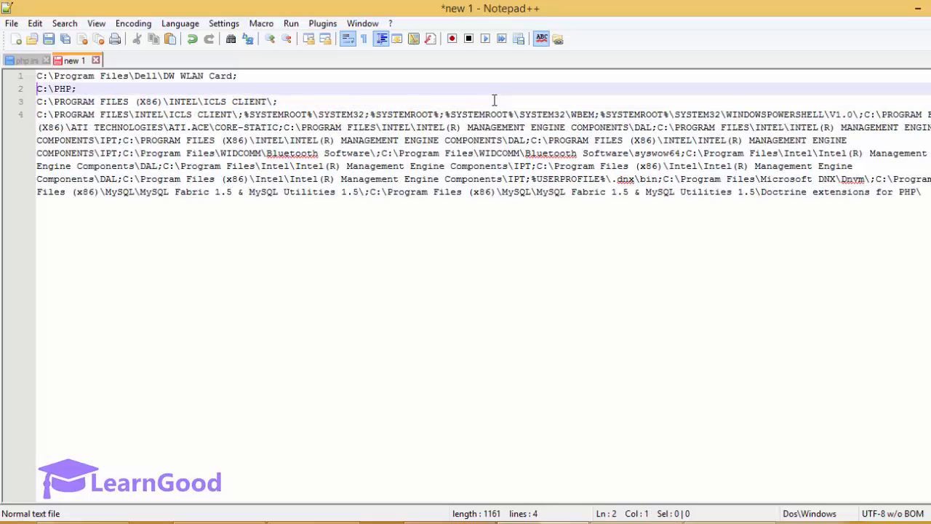
{"action": "key", "text": "Down"}
{"action": "key", "text": "Down"}
{"action": "key", "text": "Down"}
{"action": "key", "text": "Down"}
{"action": "key", "text": "Up"}
{"action": "key", "text": "Up"}
{"action": "key", "text": "Up"}
{"action": "key", "text": "Up"}
{"action": "key", "text": "Up"}
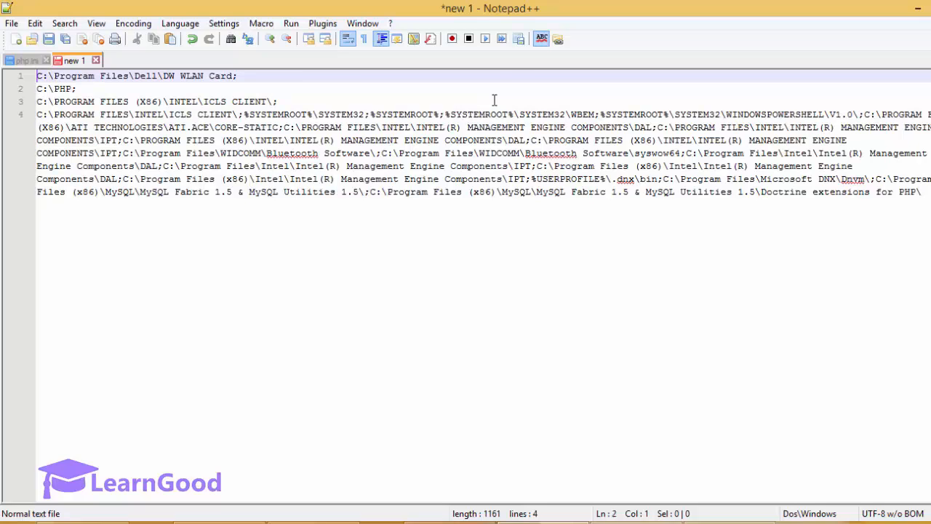
{"action": "key", "text": "BackSpace"}
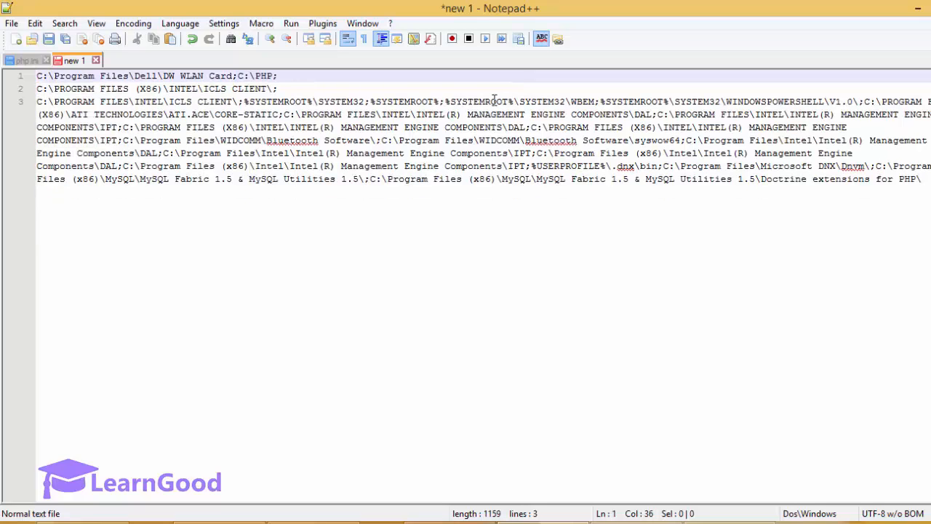
{"action": "key", "text": "Delete"}
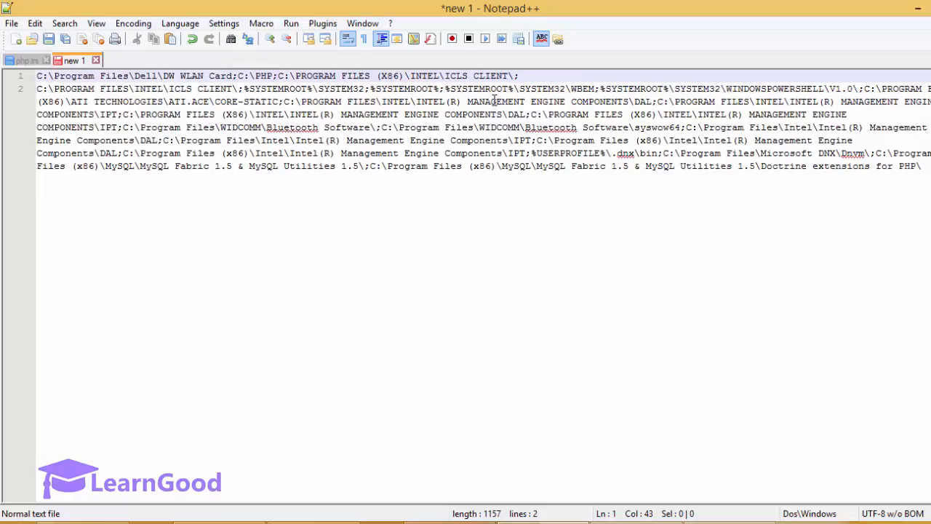
{"action": "key", "text": "End"}
{"action": "key", "text": "Delete"}
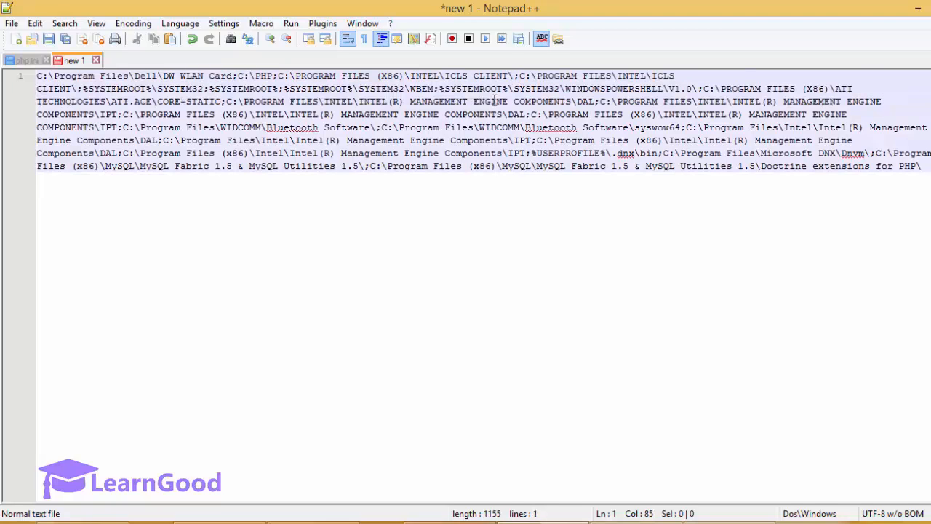
{"action": "key", "text": "Left"}
{"action": "key", "text": "Left"}
{"action": "key", "text": "Left"}
{"action": "key", "text": "Left"}
{"action": "key", "text": "Left"}
{"action": "key", "text": "Left"}
{"action": "key", "text": "Left"}
{"action": "key", "text": "Left"}
{"action": "key", "text": "Left"}
{"action": "key", "text": "Left"}
{"action": "key", "text": "Left"}
{"action": "key", "text": "Left"}
{"action": "key", "text": "Left"}
{"action": "key", "text": "Left"}
{"action": "key", "text": "Left"}
{"action": "key", "text": "Left"}
{"action": "key", "text": "Left"}
{"action": "key", "text": "Left"}
{"action": "key", "text": "Left"}
{"action": "key", "text": "Left"}
{"action": "key", "text": "Left"}
{"action": "key", "text": "shift+Left"}
{"action": "key", "text": "shift+Left"}
{"action": "key", "text": "shift+Left"}
{"action": "key", "text": "shift+Left"}
{"action": "key", "text": "shift+Left"}
{"action": "key", "text": "shift+Left"}
{"action": "key", "text": "shift+Left"}
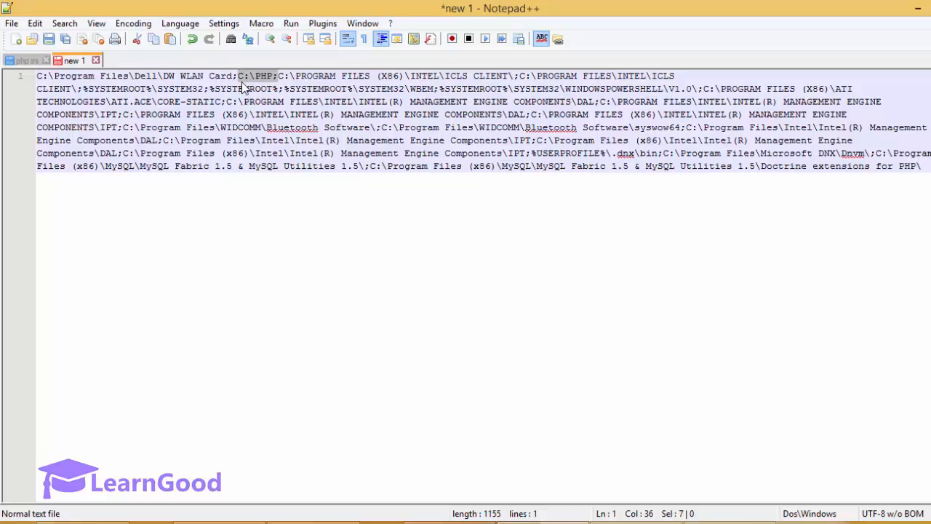
Step: Copy the C:\php folder path from Explorer's address bar, then minimize Explorer
{"action": "left_click", "coordinate": [220, 522]}
{"action": "left_click", "coordinate": [140, 442]}
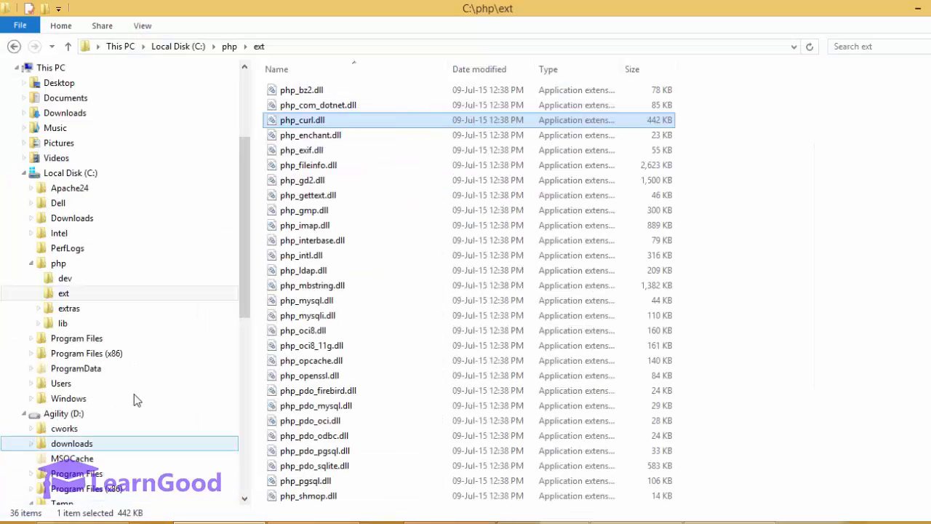
{"action": "left_click", "coordinate": [32, 266]}
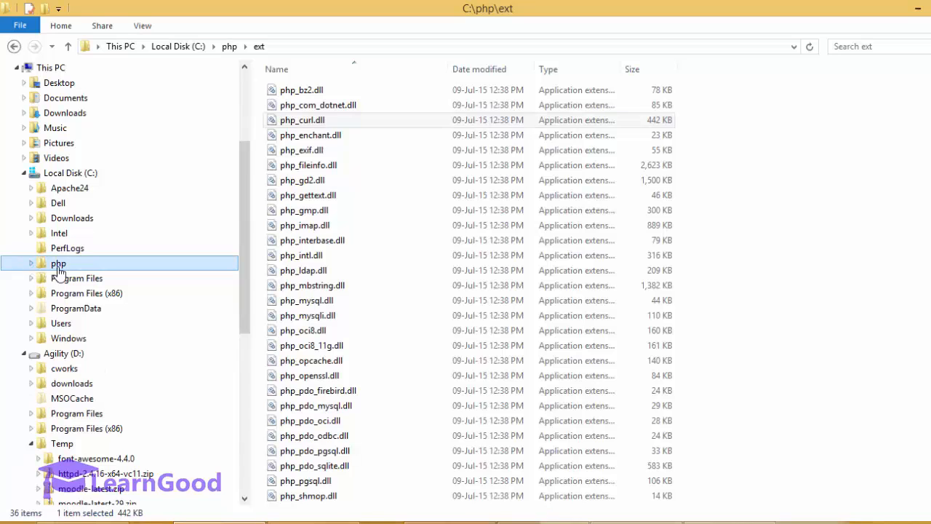
{"action": "left_click", "coordinate": [76, 174]}
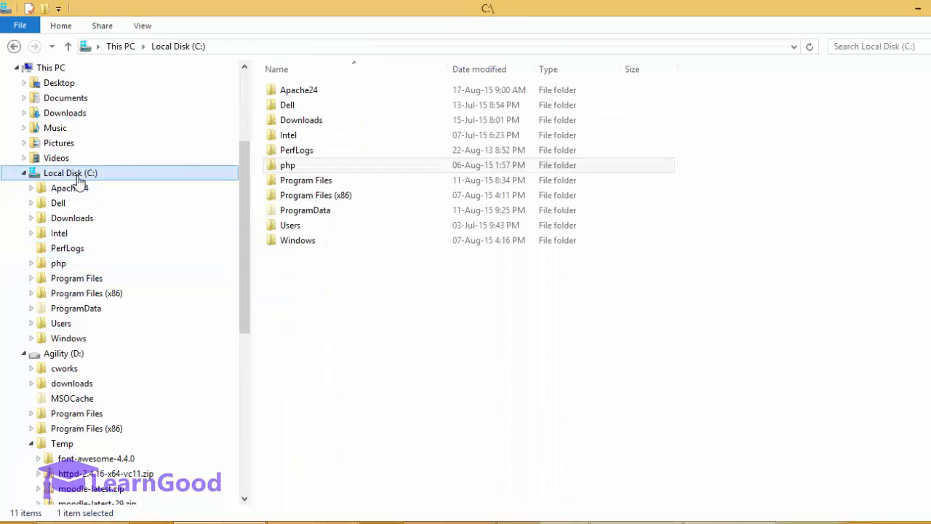
{"action": "left_click", "coordinate": [63, 266]}
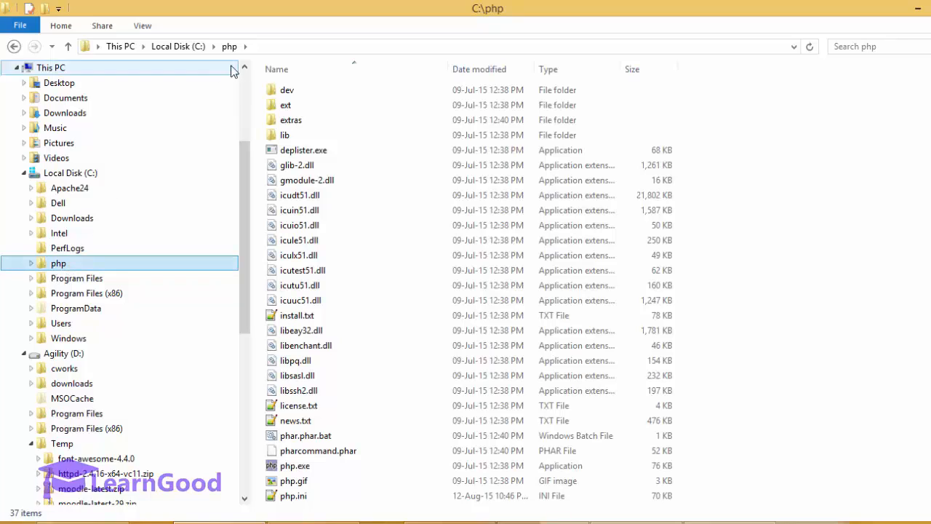
{"action": "left_click", "coordinate": [268, 52]}
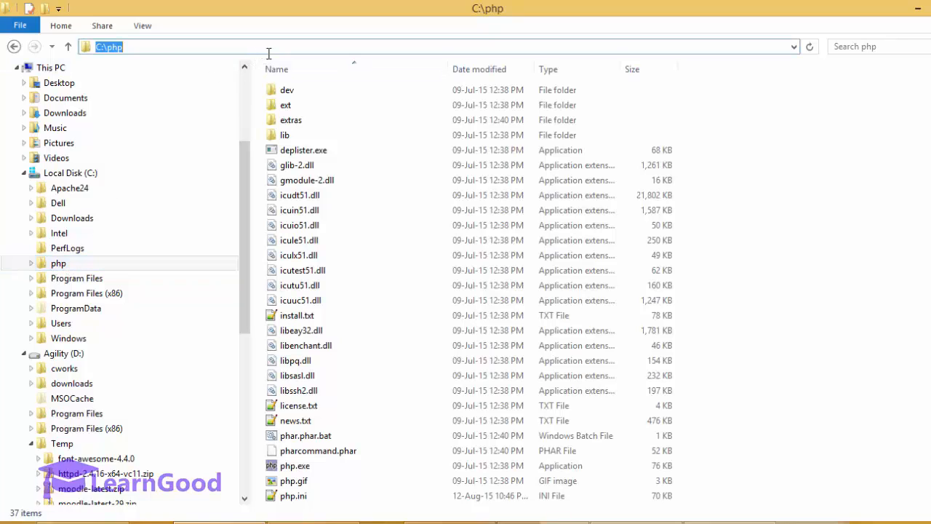
{"action": "right_click", "coordinate": [131, 52]}
{"action": "left_click", "coordinate": [163, 96]}
{"action": "left_click", "coordinate": [917, 8]}
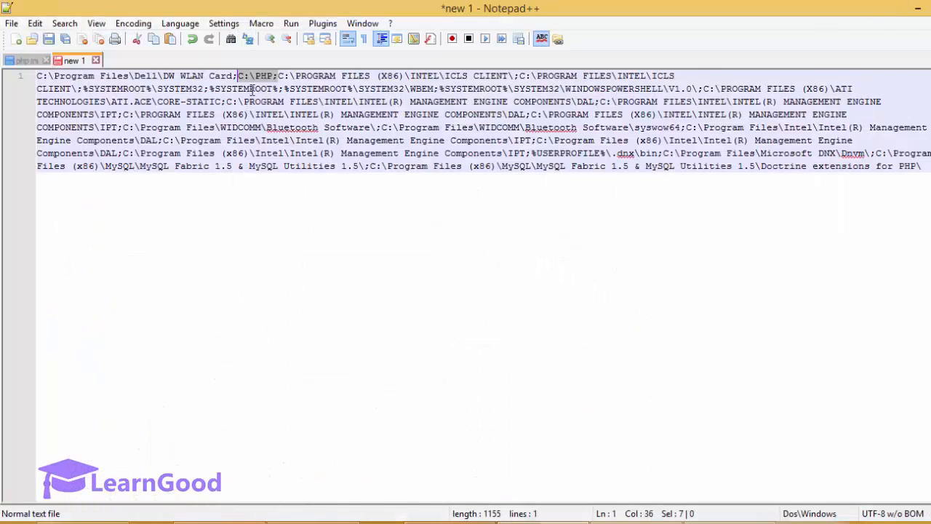
Step: Check that the Path text still contains the C:\PHP; entry
{"action": "left_click", "coordinate": [246, 75]}
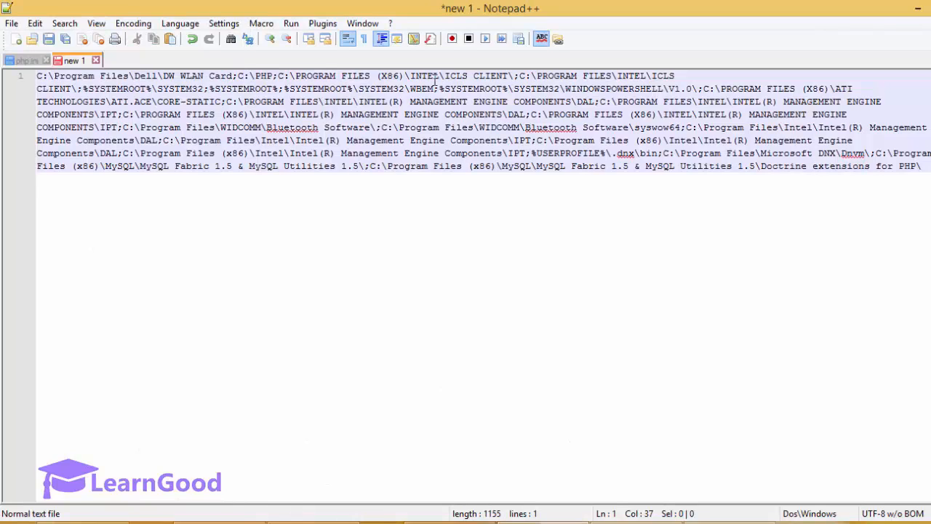
{"action": "key", "text": "Left"}
{"action": "key", "text": "shift+Right"}
{"action": "key", "text": "shift+Right"}
{"action": "key", "text": "shift+Right"}
{"action": "key", "text": "shift+Right"}
{"action": "key", "text": "shift+Right"}
{"action": "key", "text": "shift+Right"}
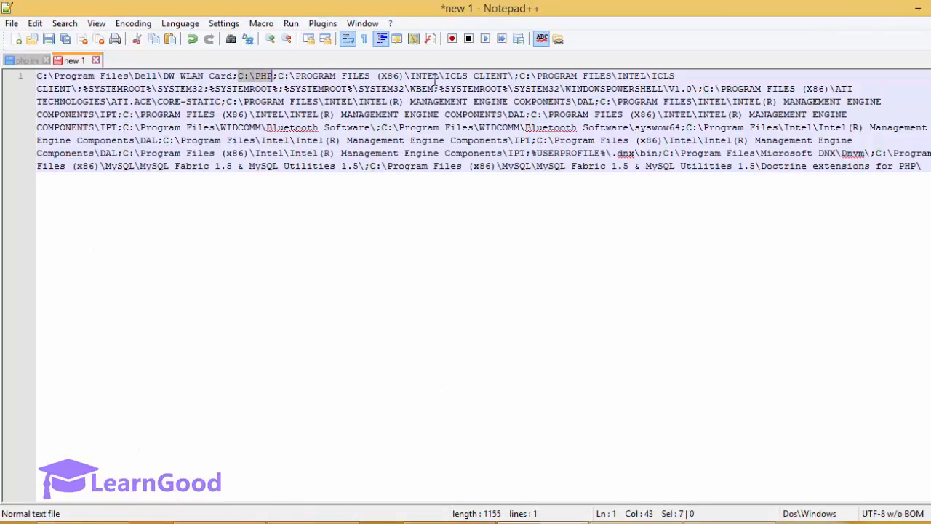
{"action": "key", "text": "Left"}
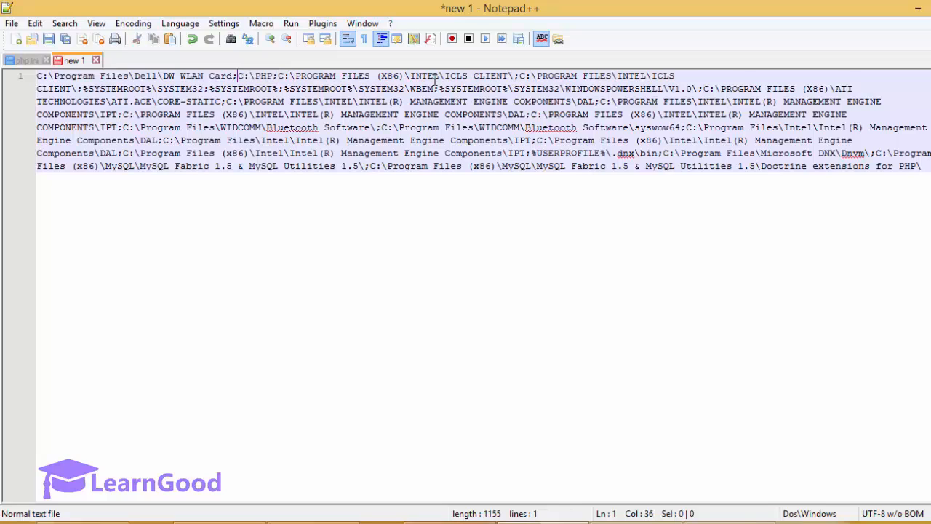
{"action": "key", "text": "Right"}
{"action": "key", "text": "Right"}
{"action": "key", "text": "Right"}
{"action": "key", "text": "Right"}
{"action": "key", "text": "Right"}
{"action": "key", "text": "Right"}
{"action": "key", "text": "shift+Right"}
Step: Select all 1155 characters of the Path text and copy them to the clipboard
{"action": "mouse_move", "coordinate": [220, 522]}
{"action": "key", "text": "End"}
{"action": "key", "text": "ctrl+a"}
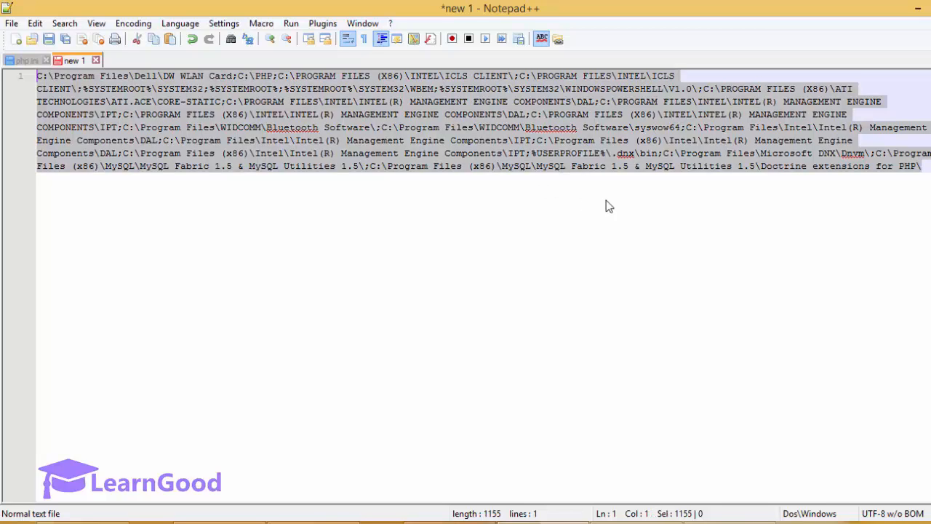
{"action": "right_click", "coordinate": [564, 141]}
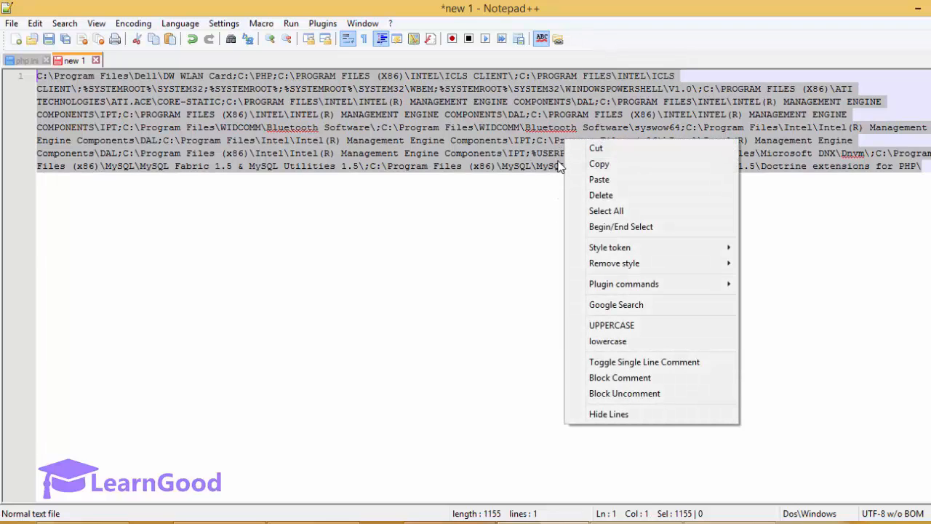
{"action": "key", "text": "Down"}
{"action": "key", "text": "Down"}
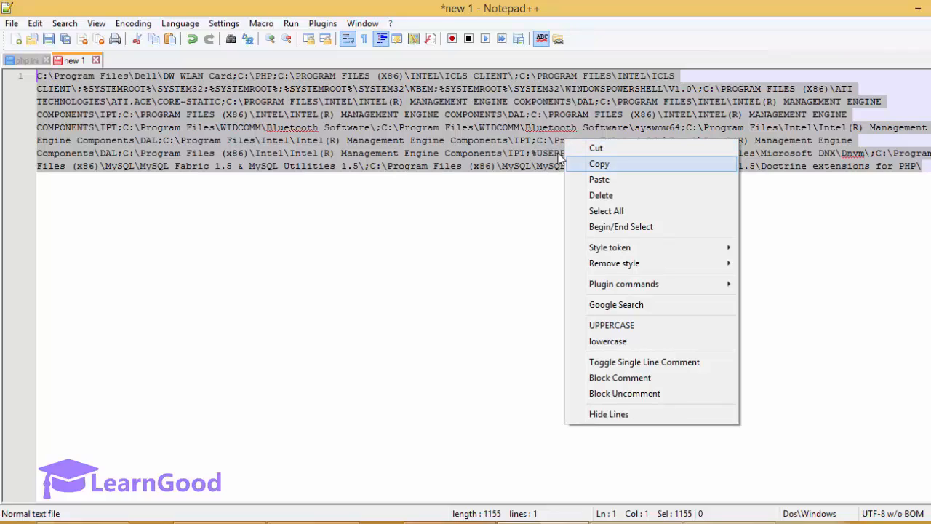
{"action": "key", "text": "Return"}
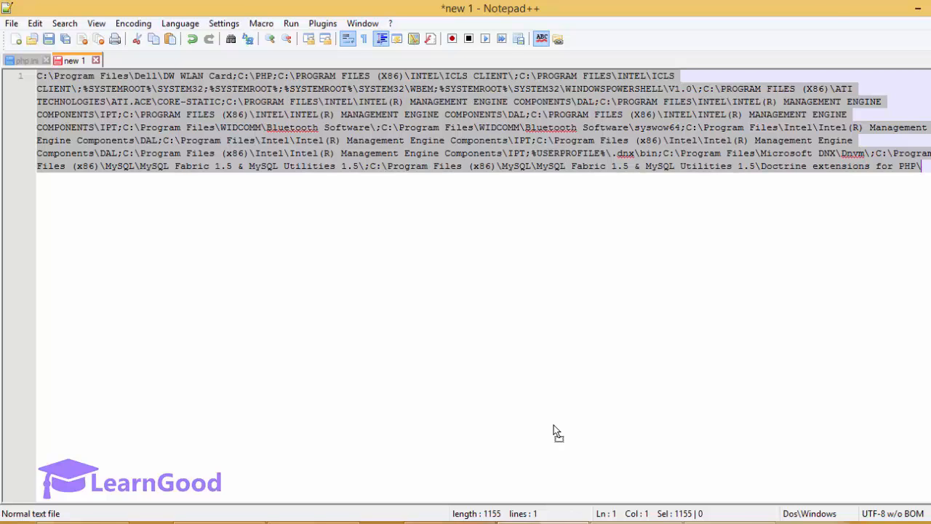
Step: Recheck the Path variable unchanged, then close Environment Variables, System Properties and System windows
{"action": "left_click", "coordinate": [918, 12]}
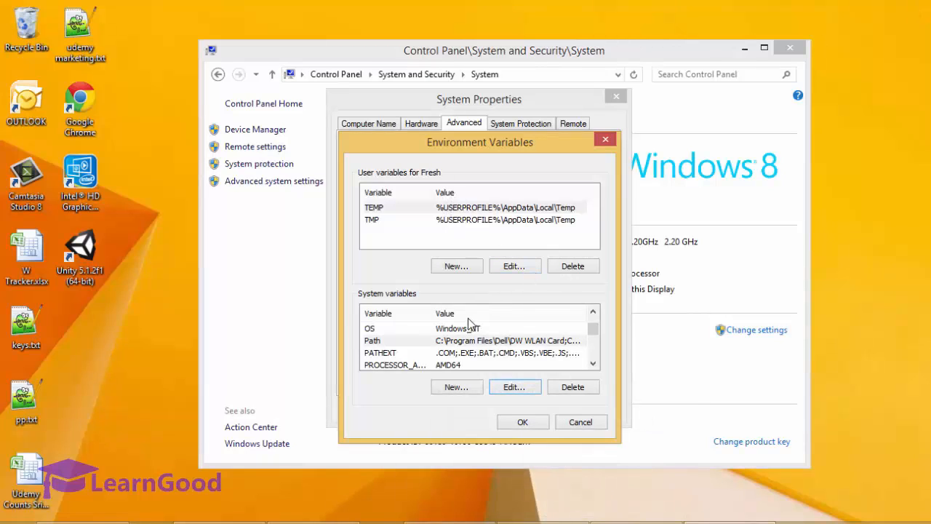
{"action": "left_click", "coordinate": [418, 341]}
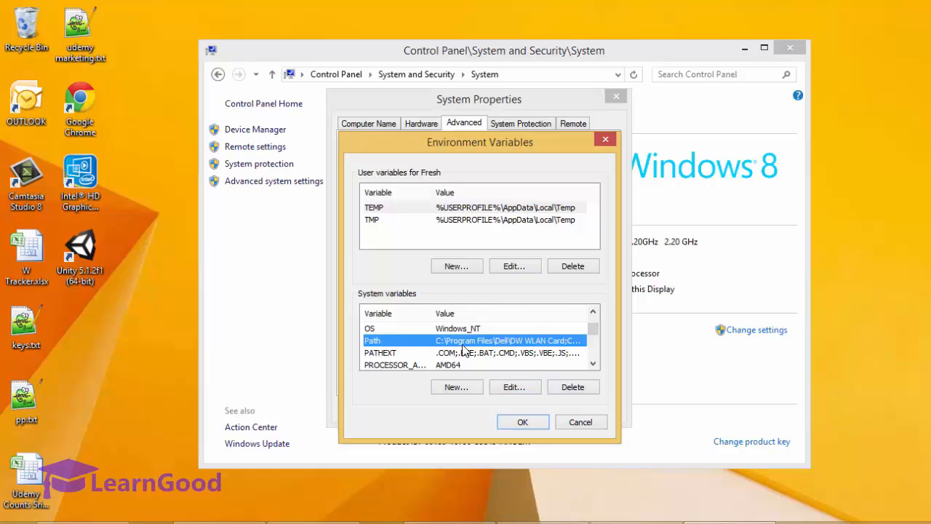
{"action": "left_click", "coordinate": [505, 388]}
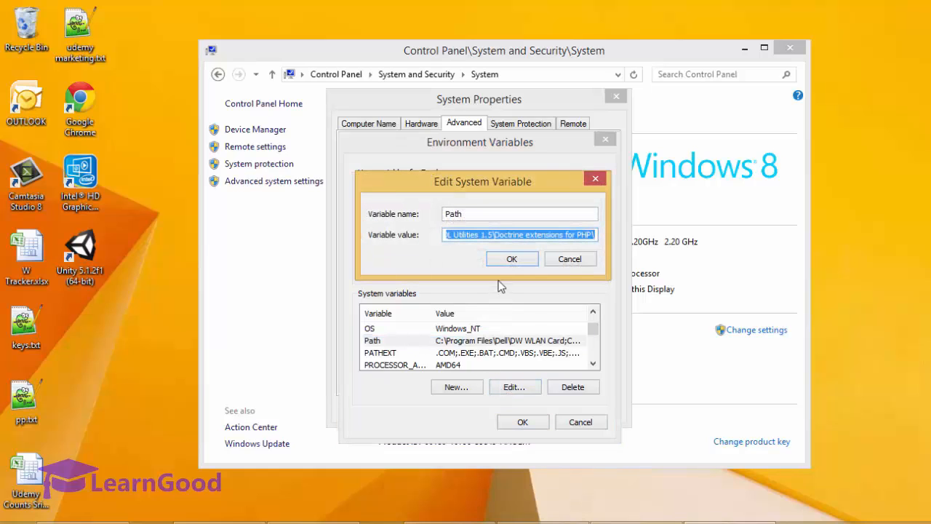
{"action": "right_click", "coordinate": [502, 239]}
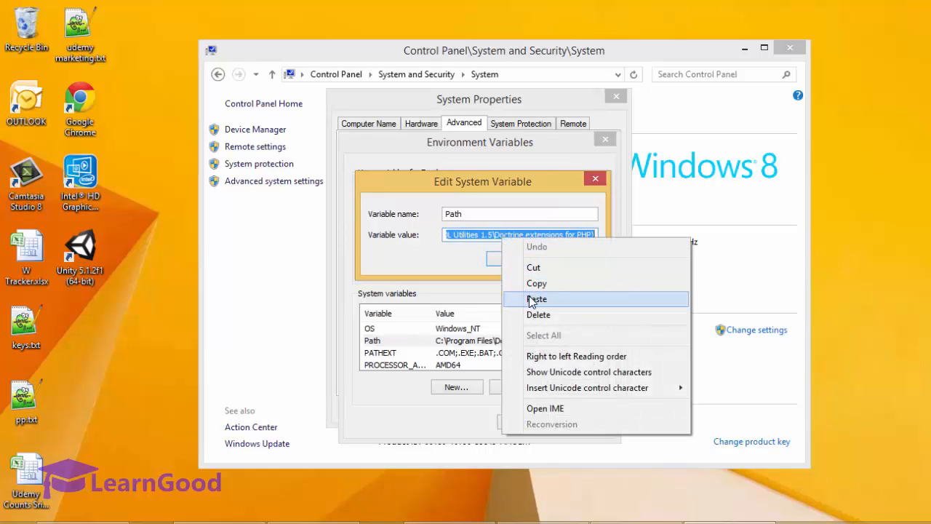
{"action": "left_click", "coordinate": [461, 261]}
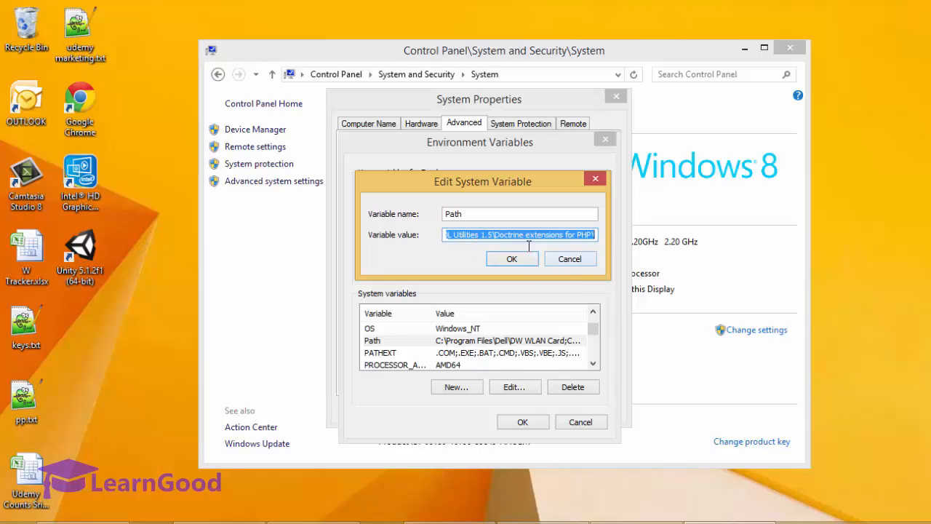
{"action": "left_click", "coordinate": [552, 262]}
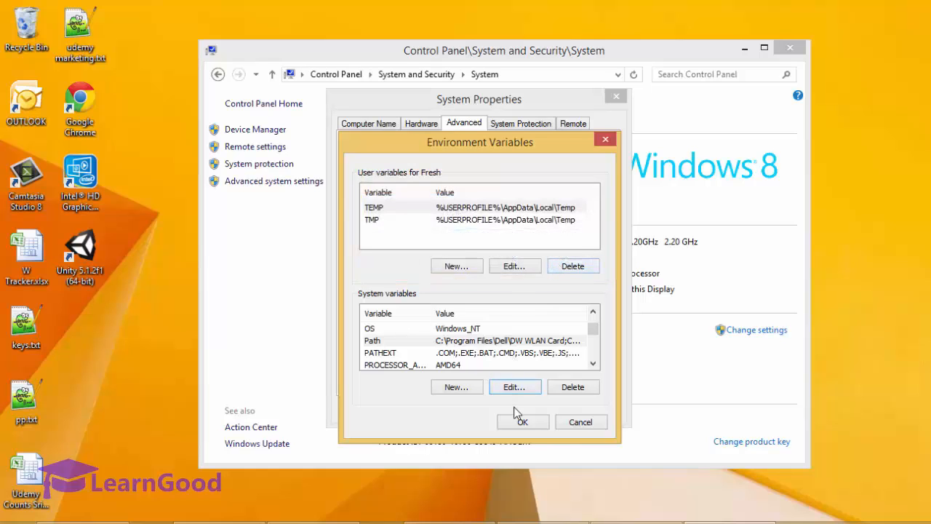
{"action": "left_click", "coordinate": [522, 427]}
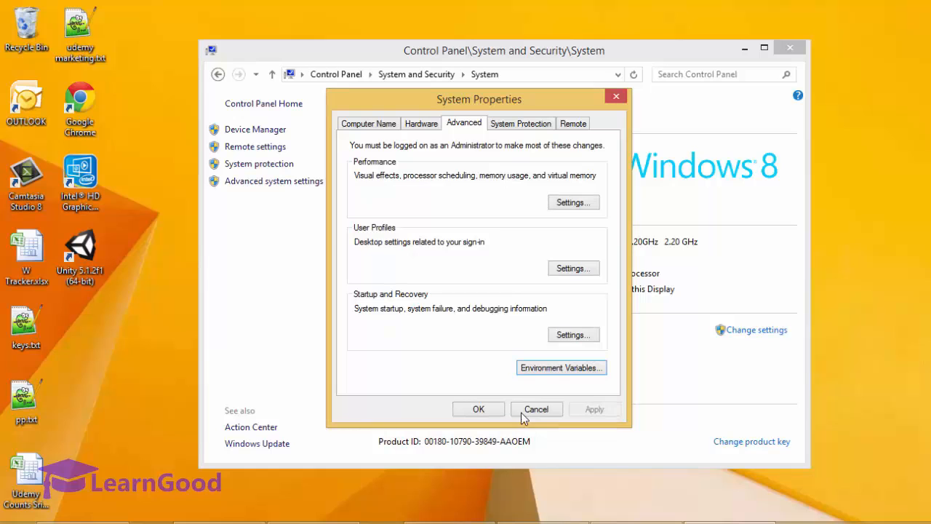
{"action": "left_click", "coordinate": [528, 412]}
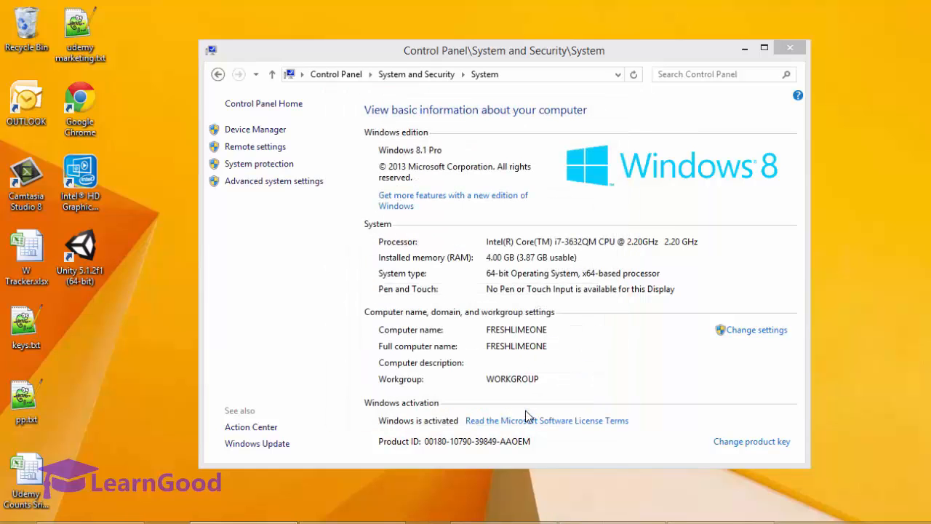
{"action": "left_click", "coordinate": [789, 48]}
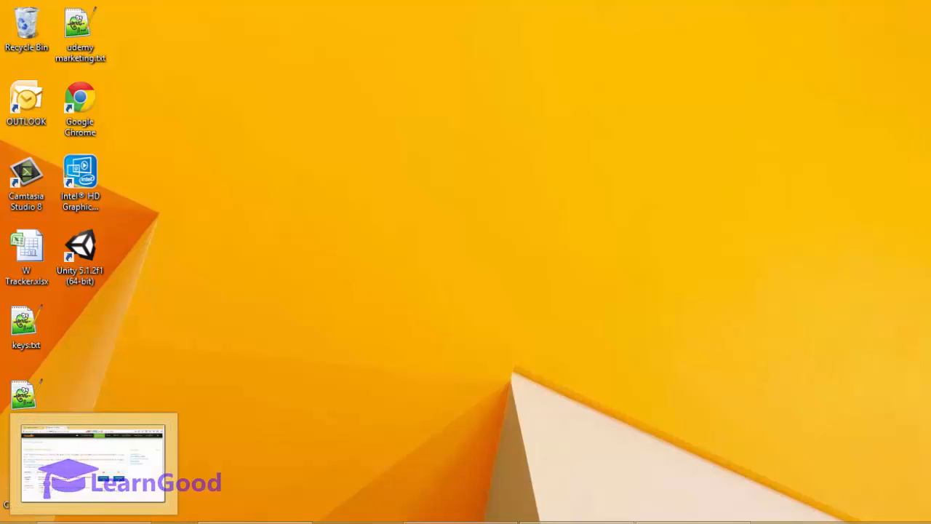
{"action": "left_click", "coordinate": [566, 522]}
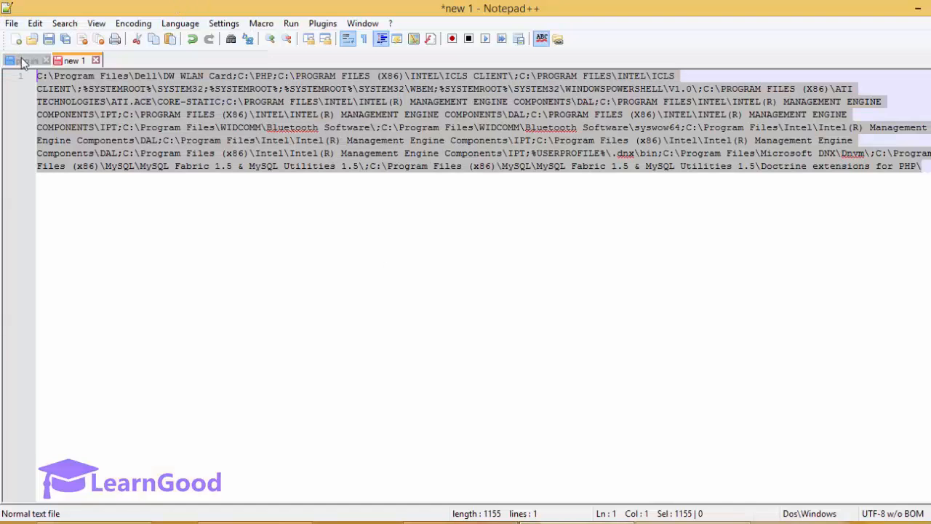
{"action": "left_click", "coordinate": [22, 61]}
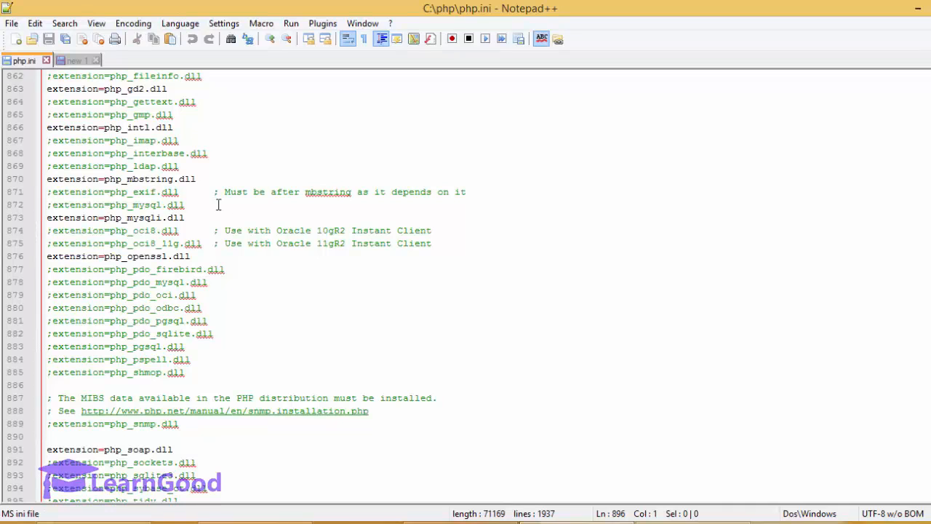
{"action": "left_click", "coordinate": [242, 147]}
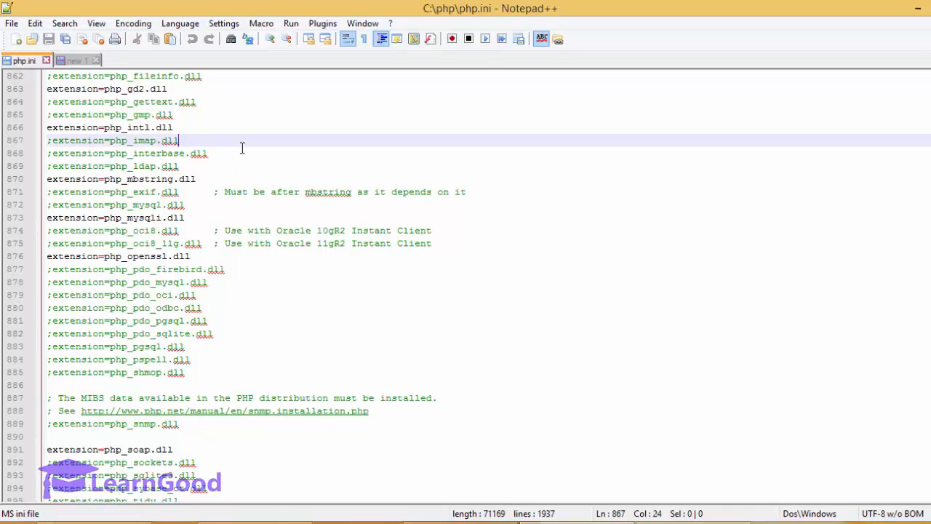
{"action": "key", "text": "Up"}
{"action": "key", "text": "Up"}
{"action": "key", "text": "Up"}
{"action": "key", "text": "Up"}
{"action": "key", "text": "Up"}
{"action": "key", "text": "Up"}
{"action": "key", "text": "Up"}
{"action": "key", "text": "Up"}
{"action": "key", "text": "Up"}
{"action": "key", "text": "Up"}
{"action": "key", "text": "Up"}
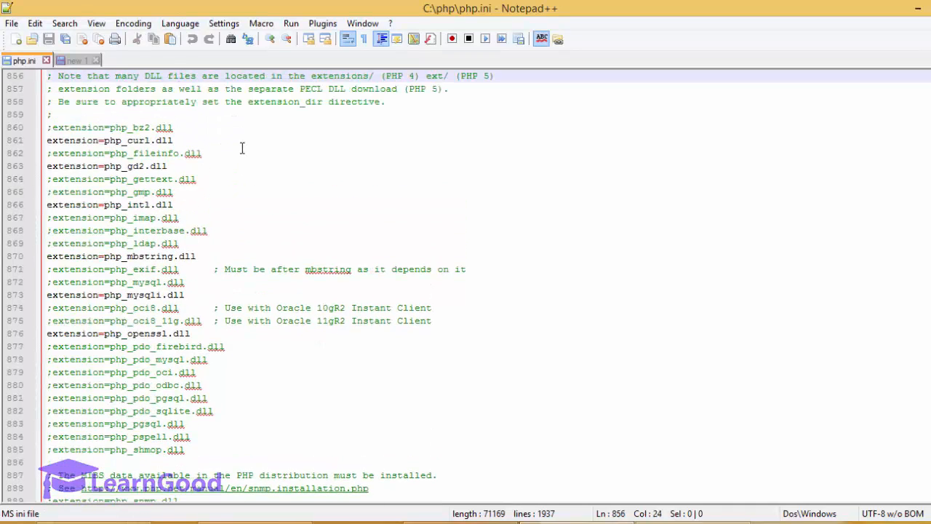
{"action": "key", "text": "Down"}
{"action": "key", "text": "Down"}
{"action": "key", "text": "Down"}
{"action": "key", "text": "Down"}
{"action": "key", "text": "Down"}
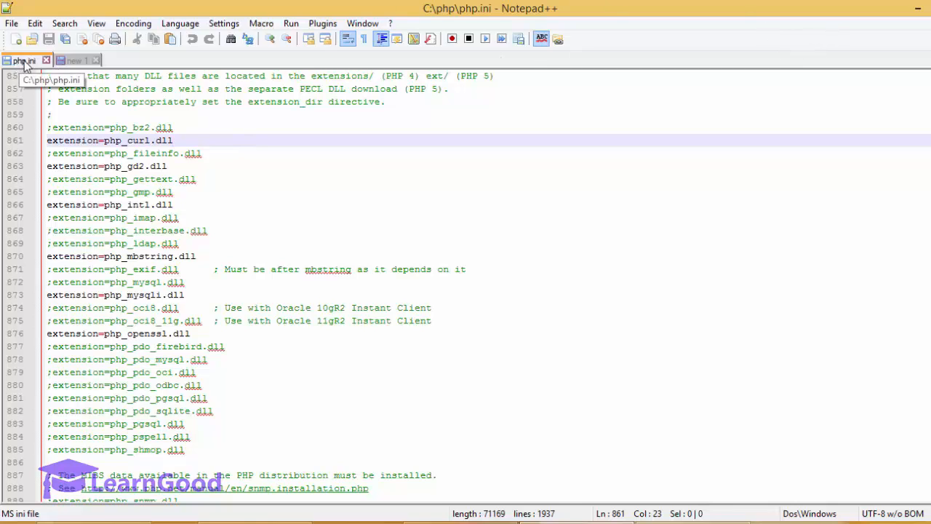
{"action": "left_click", "coordinate": [915, 12]}
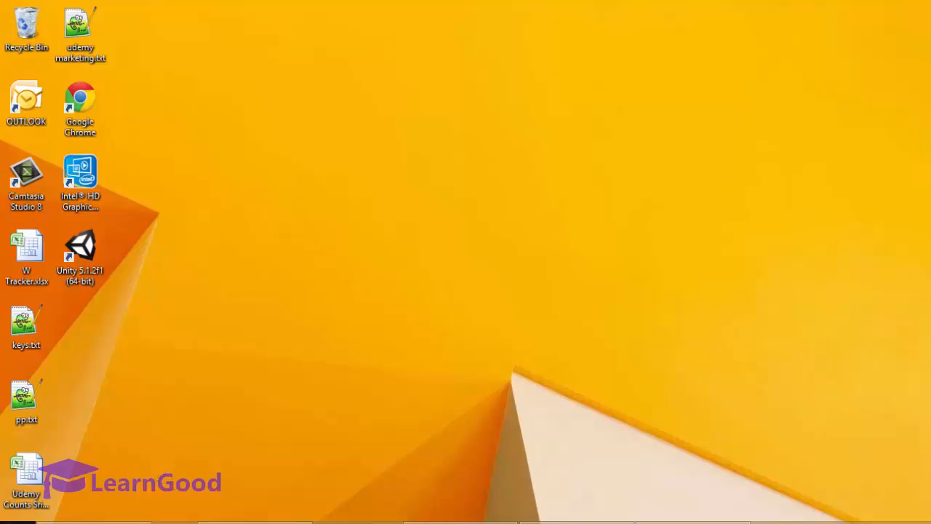
Step: Launch Command Prompt as administrator from the Start screen
{"action": "left_click", "coordinate": [17, 523]}
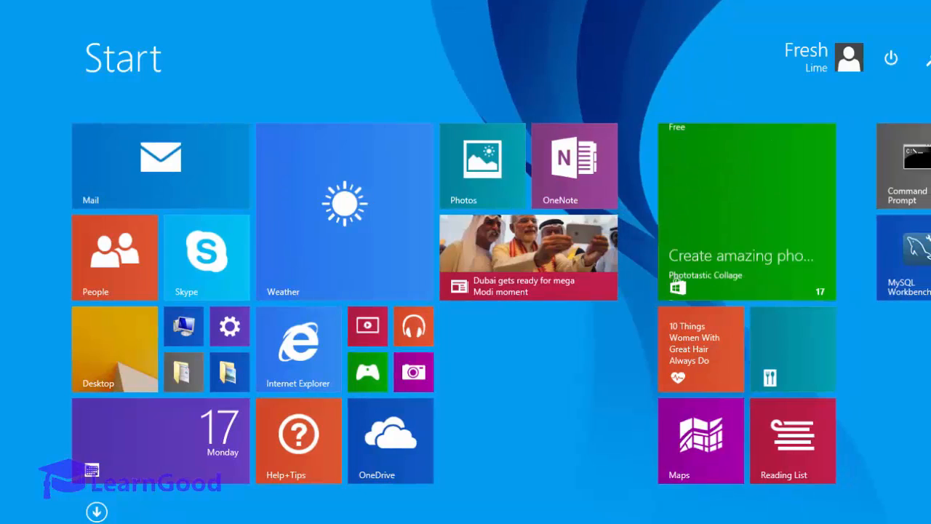
{"action": "right_click", "coordinate": [914, 168]}
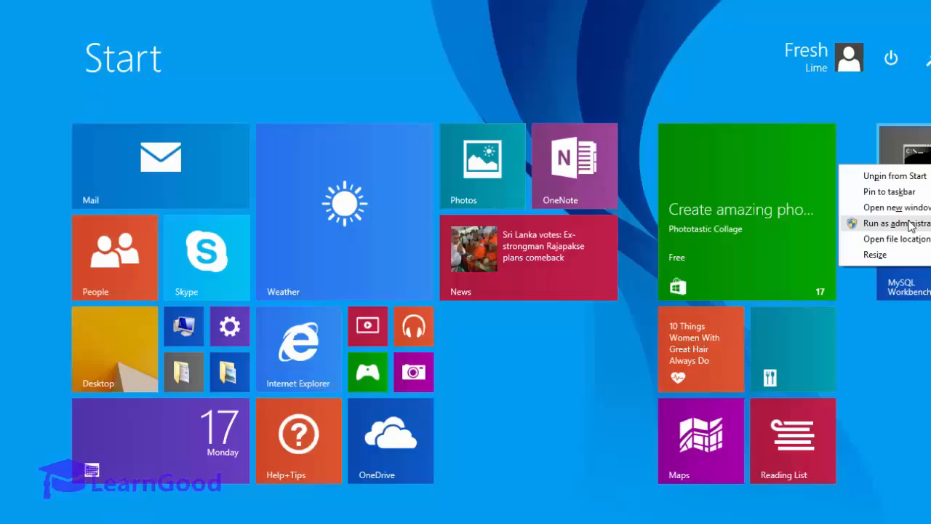
{"action": "left_click", "coordinate": [911, 225]}
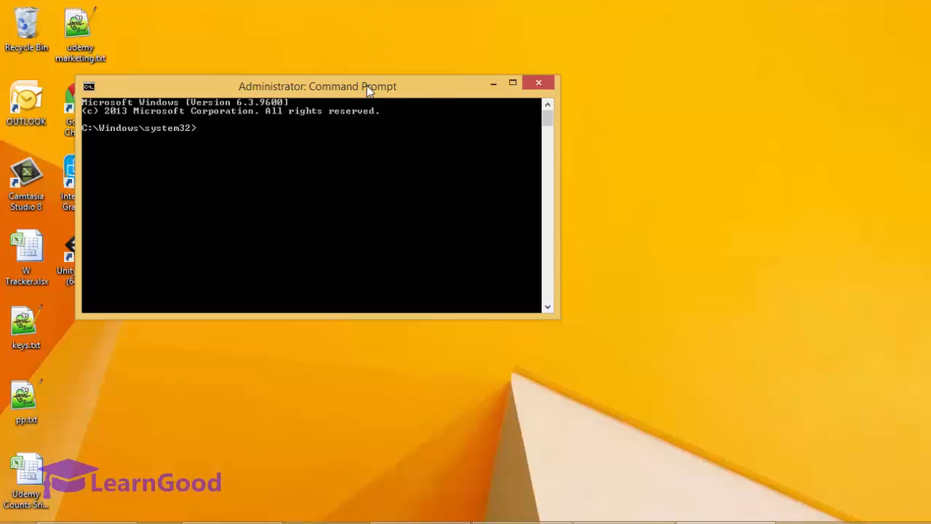
{"action": "left_click_drag", "start_coordinate": [366, 85], "coordinate": [458, 104]}
Step: Change to C:\Apache24\bin and list httpd's options with httpd /?
{"action": "type", "text": "cd\\"}
{"action": "key", "text": "Return"}
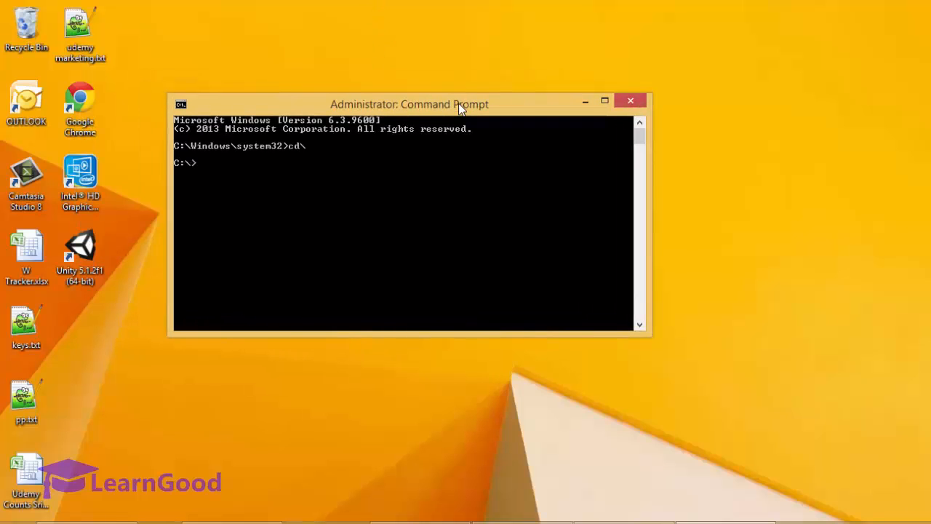
{"action": "type", "text": "cd apa"}
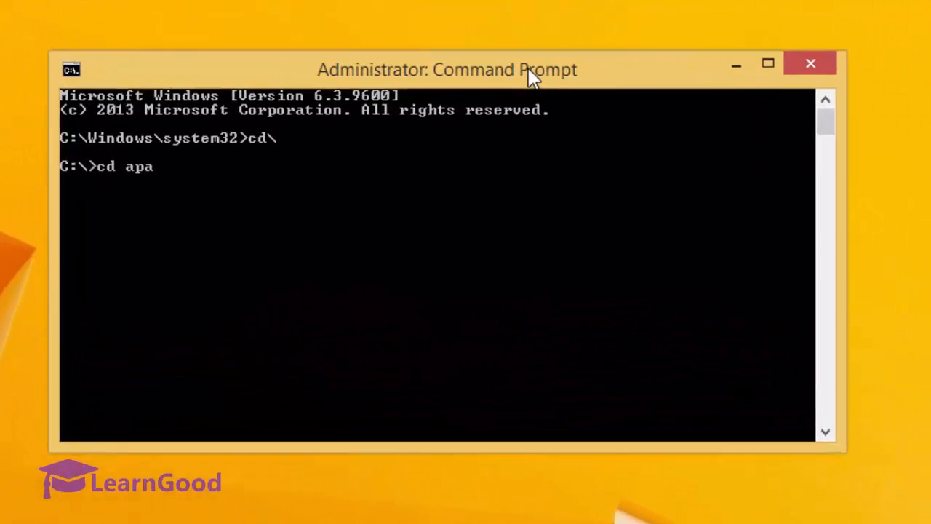
{"action": "key", "text": "Tab"}
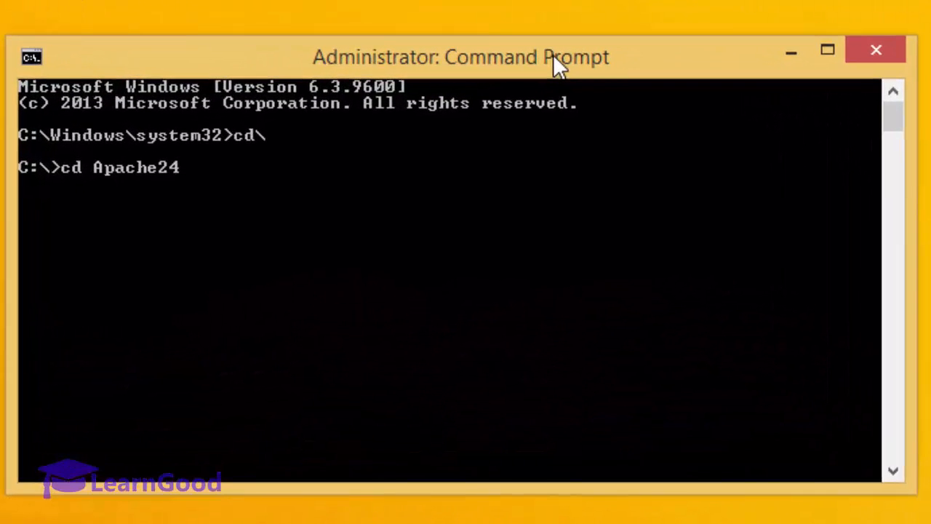
{"action": "type", "text": "\\bin\\"}
{"action": "key", "text": "Return"}
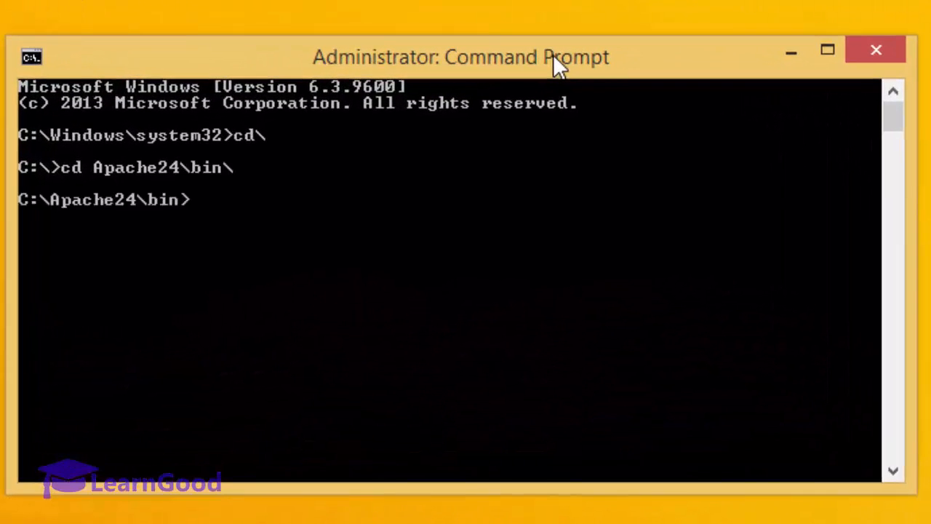
{"action": "type", "text": "httpd"}
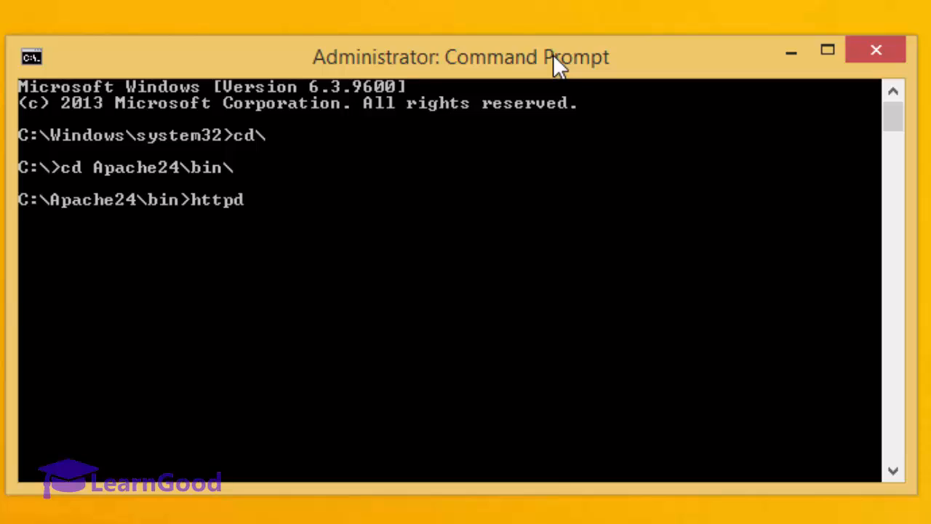
{"action": "type", "text": " /?"}
{"action": "key", "text": "Return"}
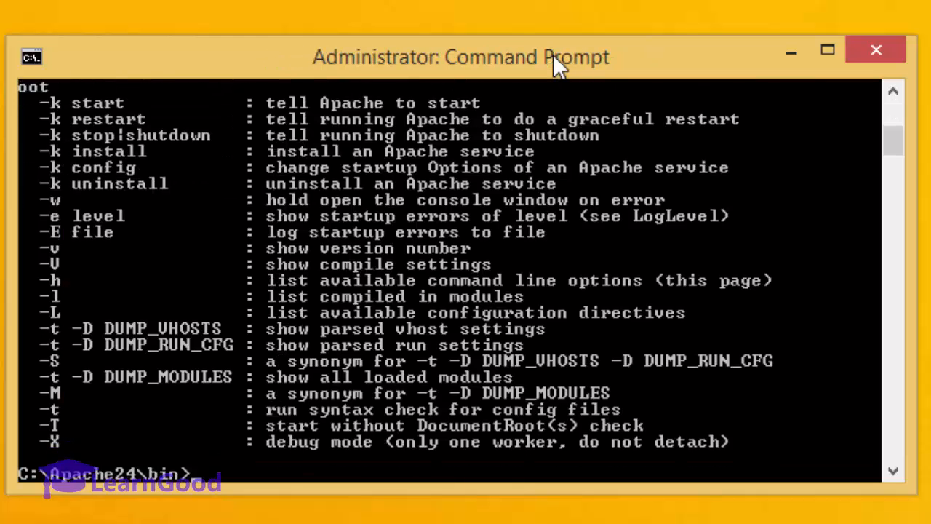
Step: Restart Apache2.4 with httpd -k stop followed by httpd -k start
{"action": "key", "text": "Up"}
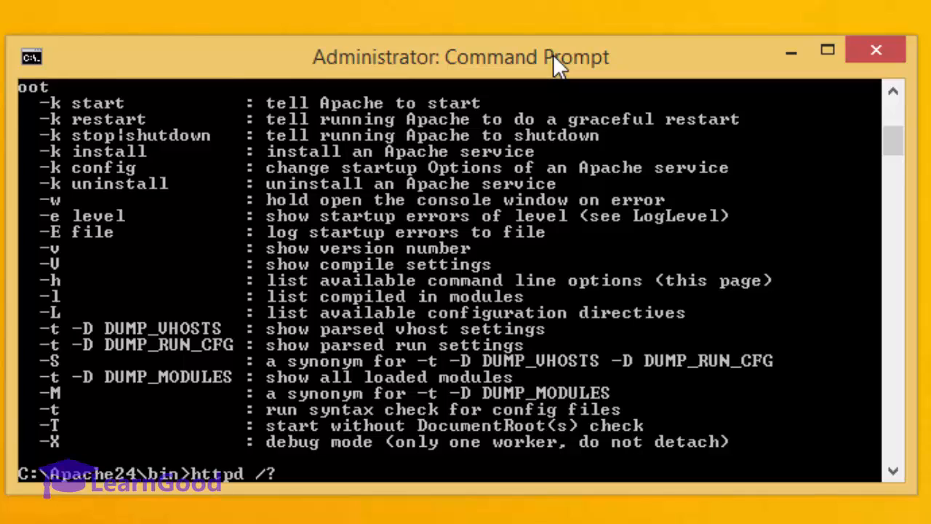
{"action": "key", "text": "BackSpace"}
{"action": "key", "text": "BackSpace"}
{"action": "type", "text": "-k stop"}
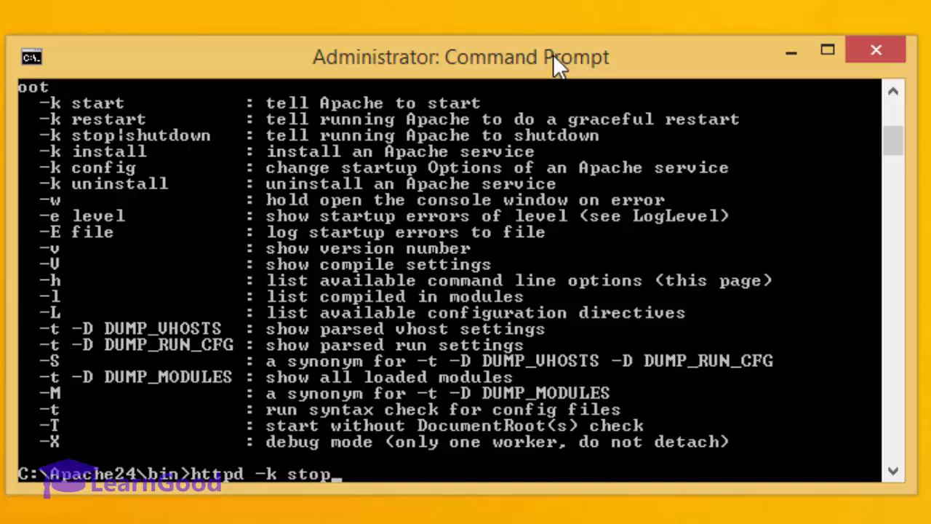
{"action": "key", "text": "Return"}
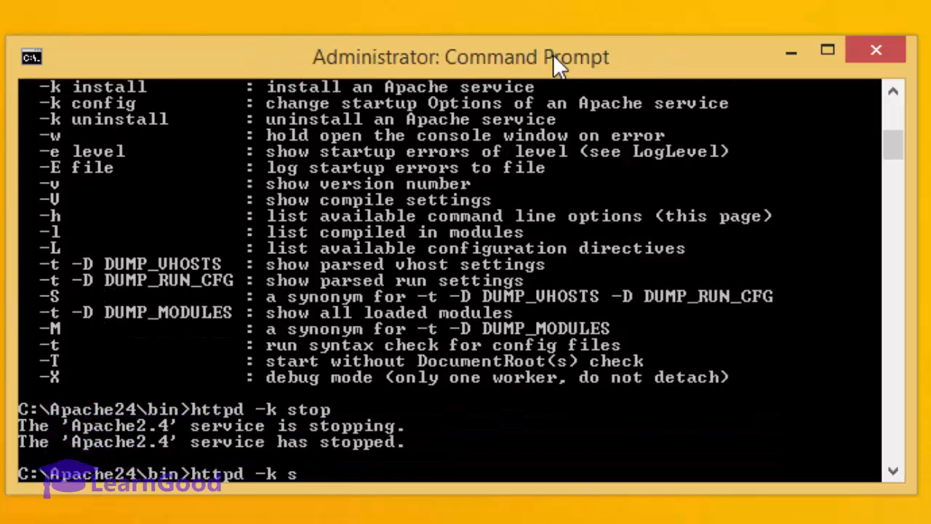
{"action": "type", "text": "tart"}
{"action": "key", "text": "Return"}
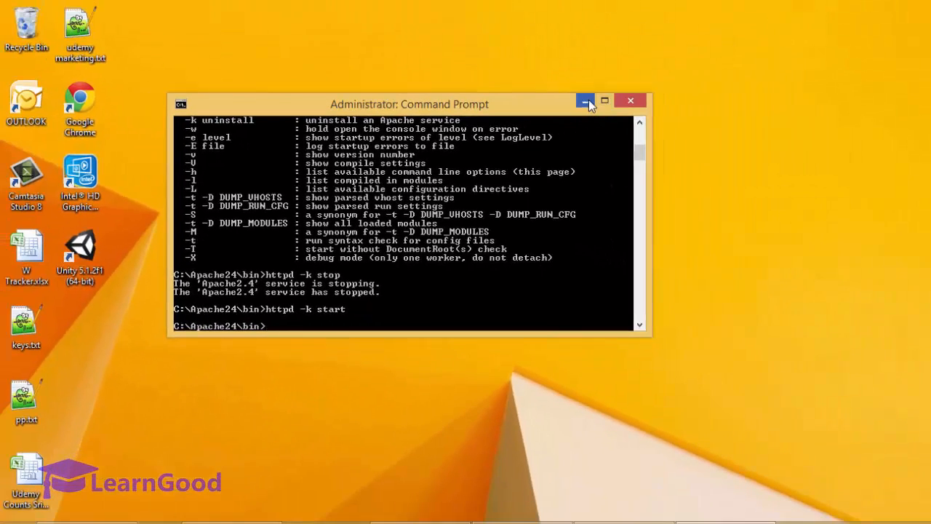
Step: Minimize Command Prompt and bring Firefox back to the front
{"action": "left_click", "coordinate": [587, 101]}
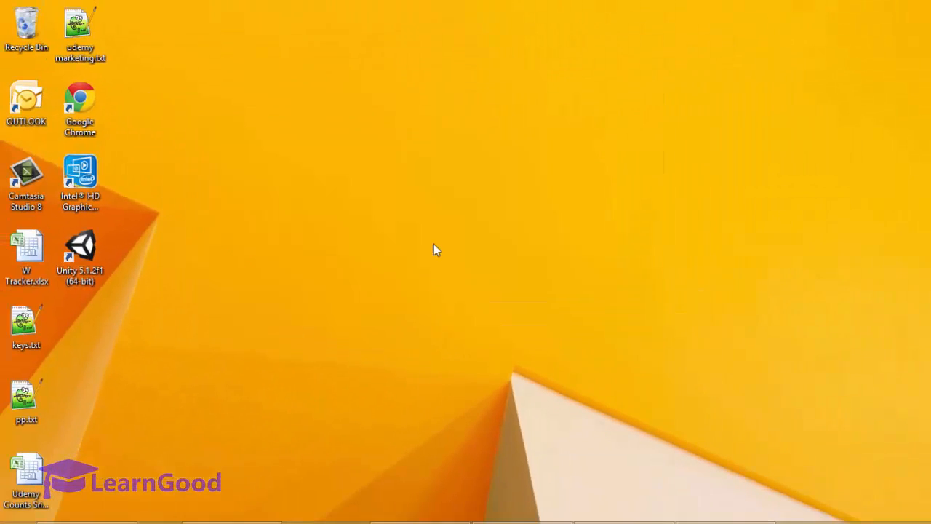
{"action": "left_click", "coordinate": [95, 522]}
{"action": "left_click", "coordinate": [326, 11]}
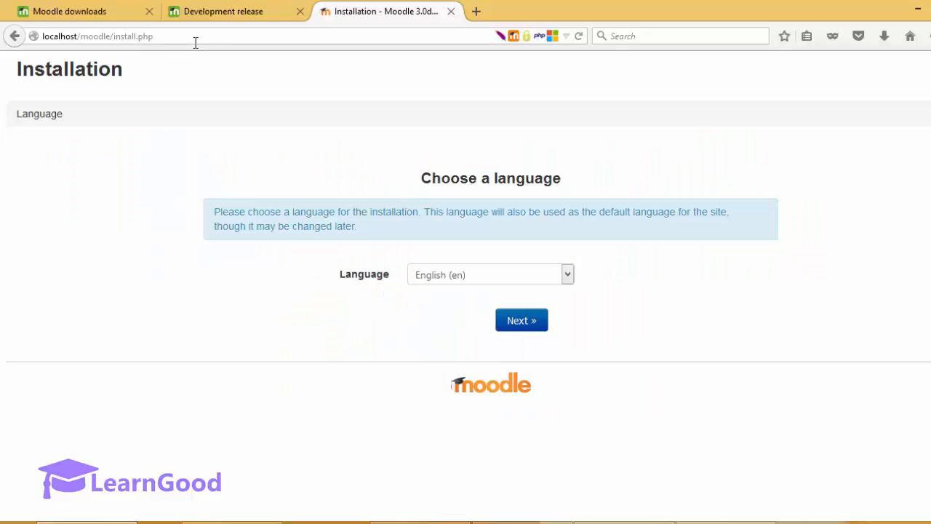
Step: Check the localhost/moodle/install.php address on the Choose a language page, with English (en) set
{"action": "left_click", "coordinate": [50, 38]}
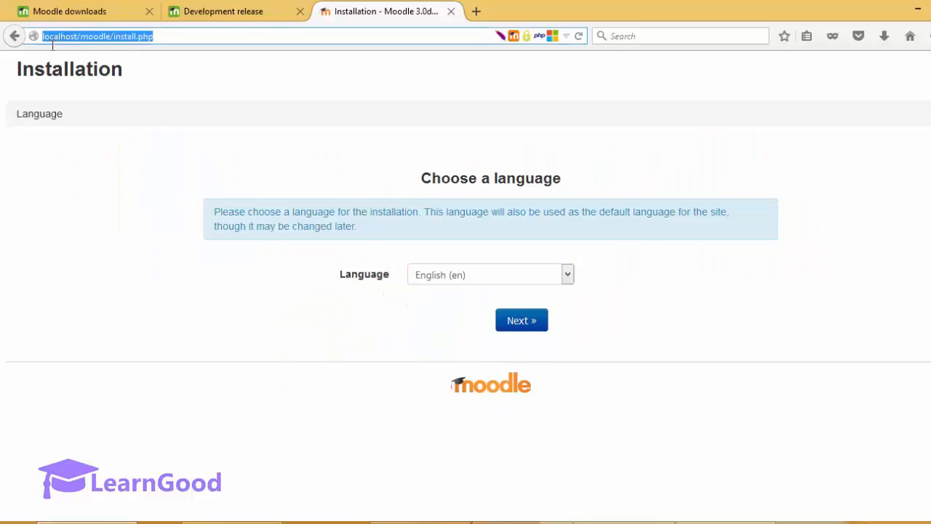
{"action": "key", "text": "Home"}
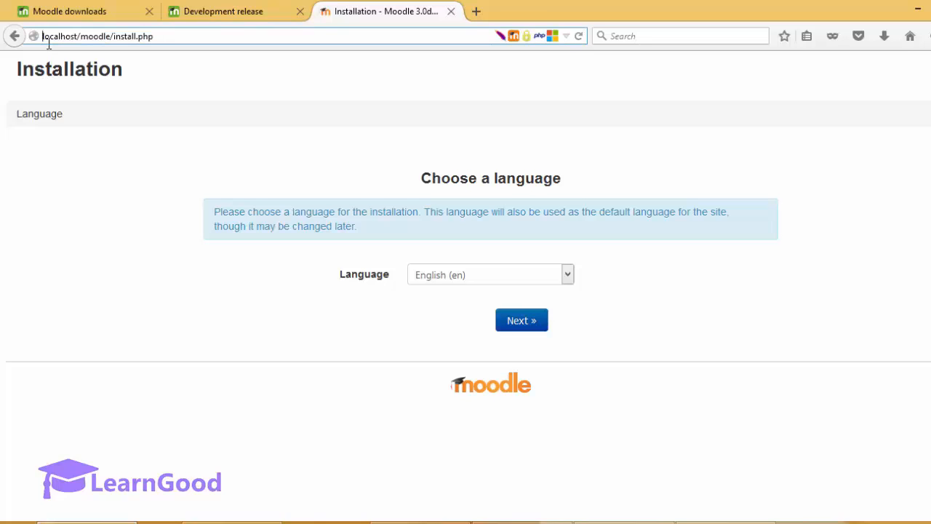
{"action": "key", "text": "shift+Right"}
{"action": "key", "text": "shift+Right"}
{"action": "key", "text": "shift+Right"}
{"action": "key", "text": "shift+Right"}
{"action": "key", "text": "shift+Right"}
{"action": "key", "text": "shift+Right"}
{"action": "key", "text": "shift+Right"}
{"action": "key", "text": "shift+Right"}
{"action": "key", "text": "shift+Right"}
{"action": "key", "text": "shift+Right"}
{"action": "key", "text": "shift+Right"}
{"action": "key", "text": "shift+Right"}
{"action": "key", "text": "shift+Right"}
{"action": "key", "text": "shift+Right"}
{"action": "key", "text": "shift+Right"}
{"action": "key", "text": "shift+Right"}
{"action": "left_click", "coordinate": [126, 143]}
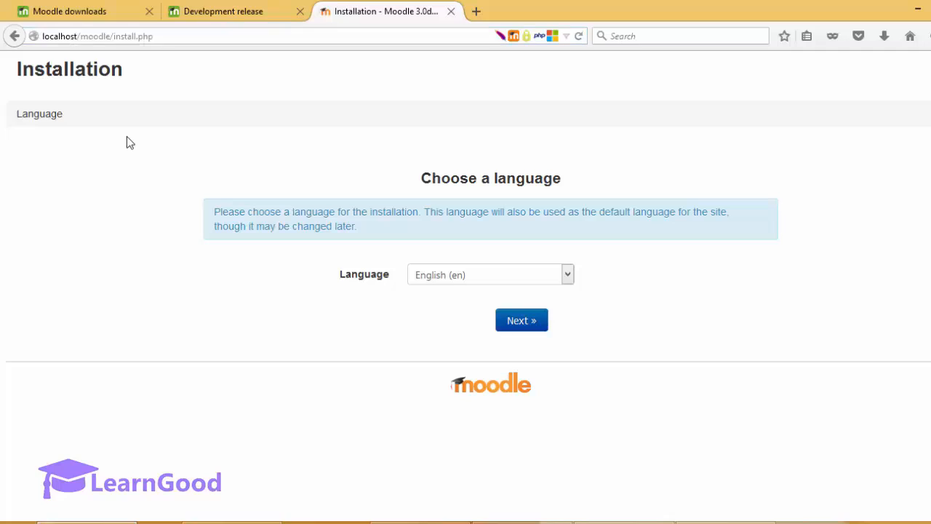
{"action": "left_click", "coordinate": [73, 41]}
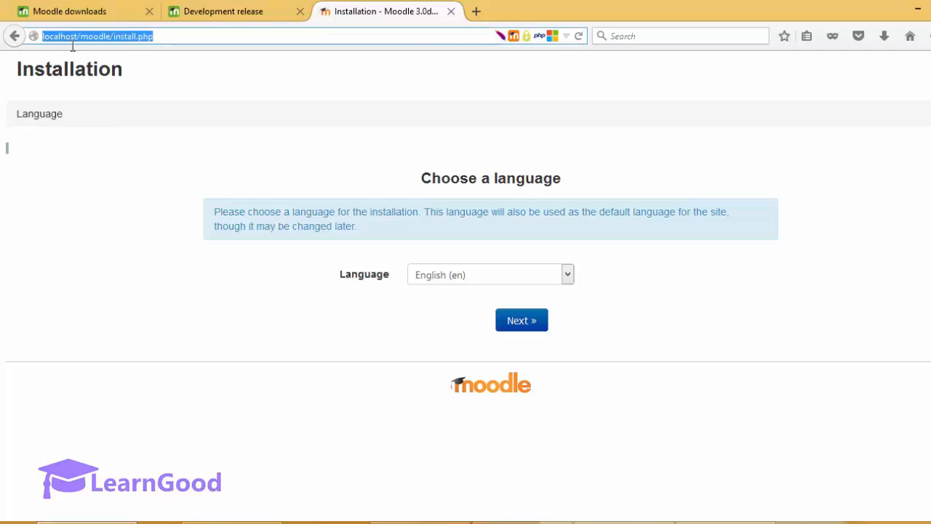
{"action": "left_click", "coordinate": [151, 185]}
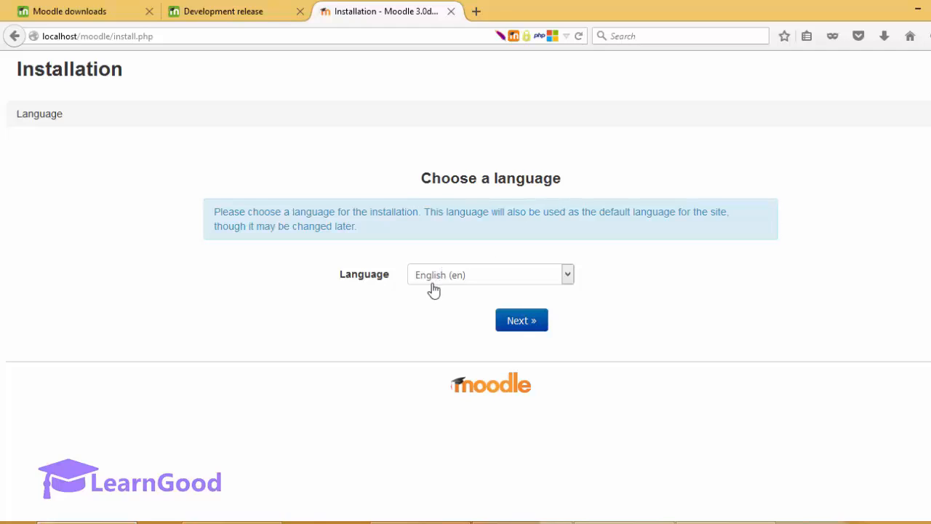
Step: Continue with English (en) to the paths page and scroll down to the Data directory field
{"action": "left_click", "coordinate": [511, 320]}
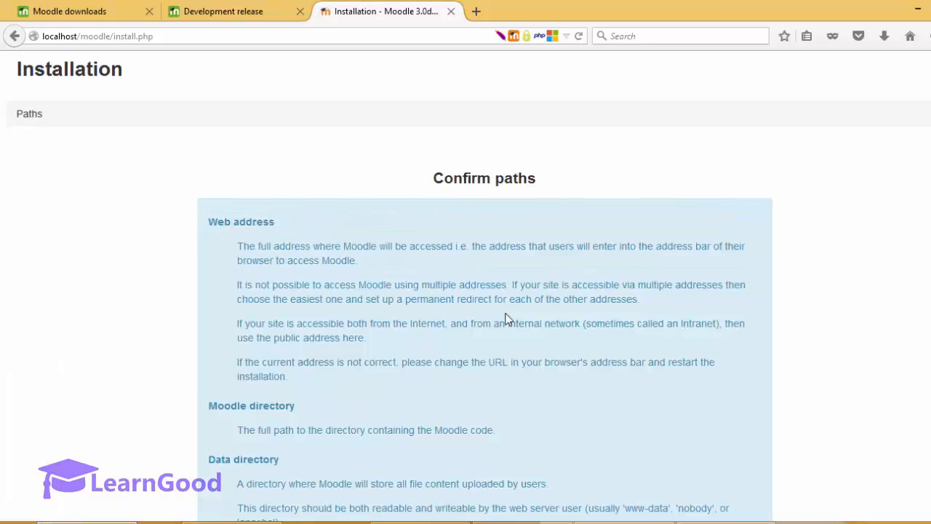
{"action": "scroll", "coordinate": [508, 320], "scroll_direction": "down", "scroll_amount": 2}
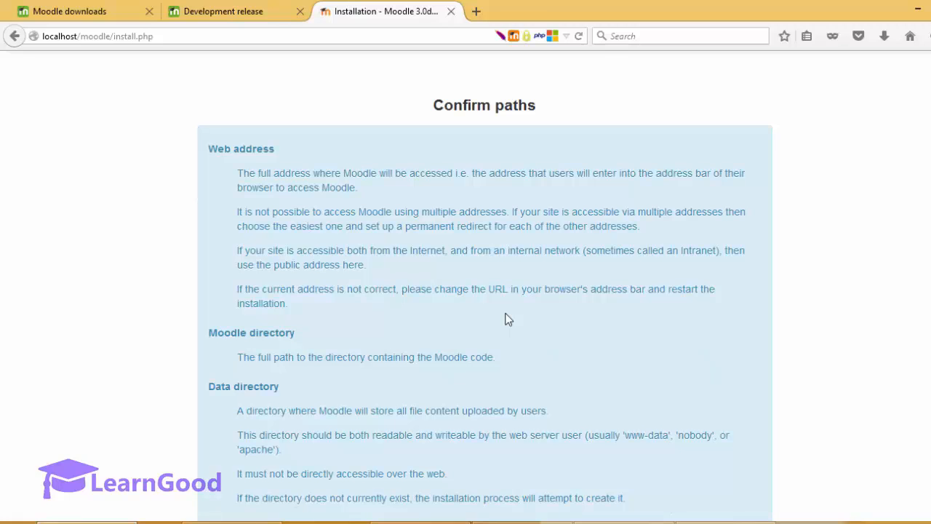
{"action": "scroll", "coordinate": [508, 320], "scroll_direction": "down", "scroll_amount": 3}
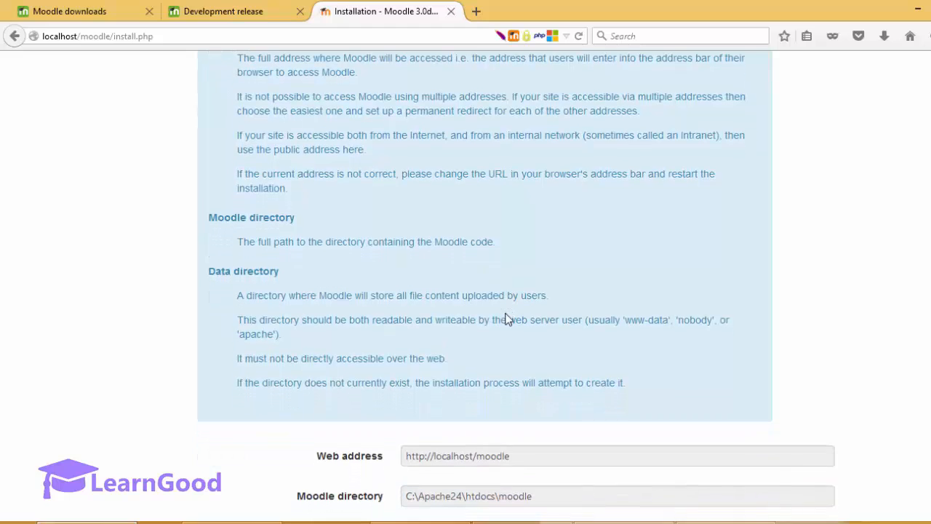
{"action": "scroll", "coordinate": [512, 320], "scroll_direction": "down", "scroll_amount": 3}
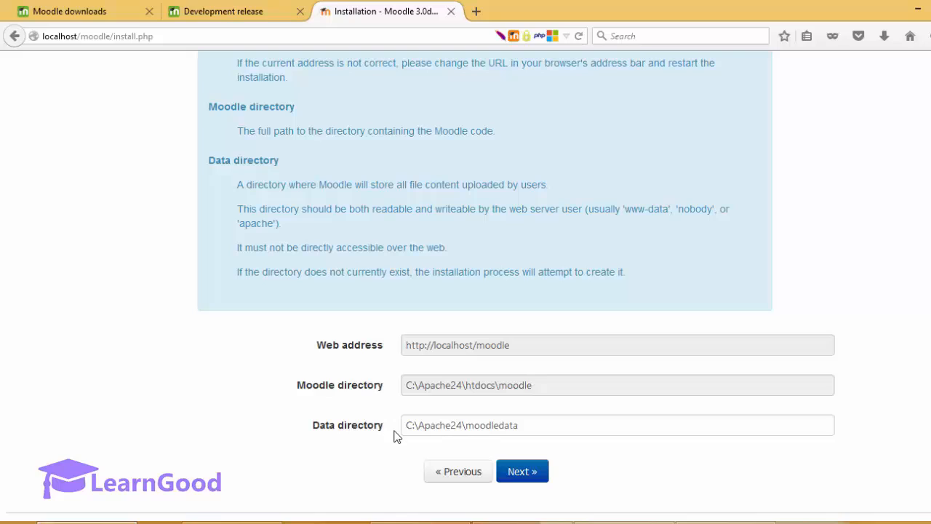
Step: Confirm the data directory reads C:\Apache24\moodledata and close the autocomplete suggestions without changing it
{"action": "double_click", "coordinate": [488, 434]}
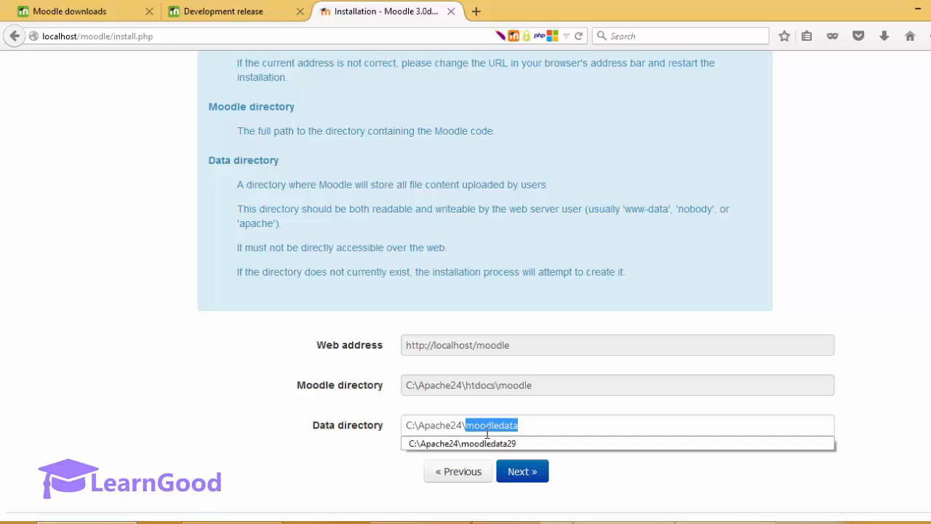
{"action": "left_click", "coordinate": [531, 430]}
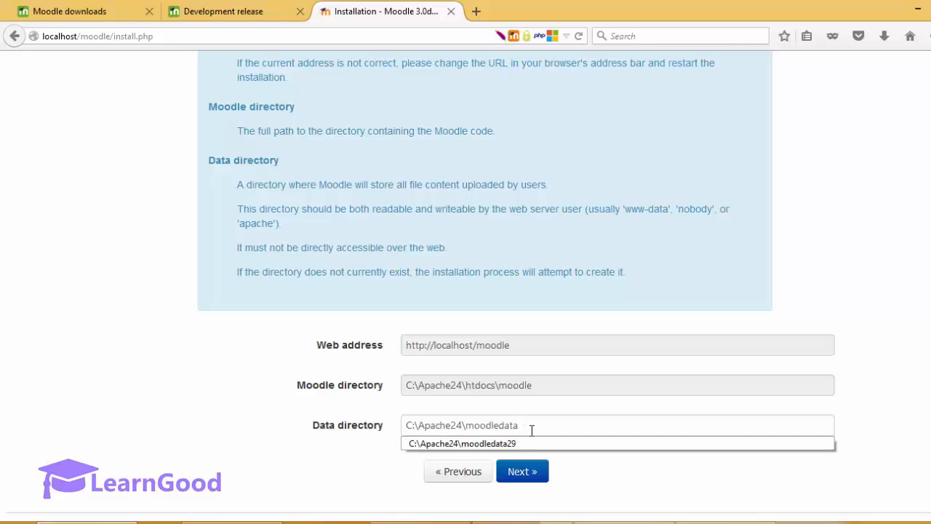
{"action": "left_click", "coordinate": [339, 445]}
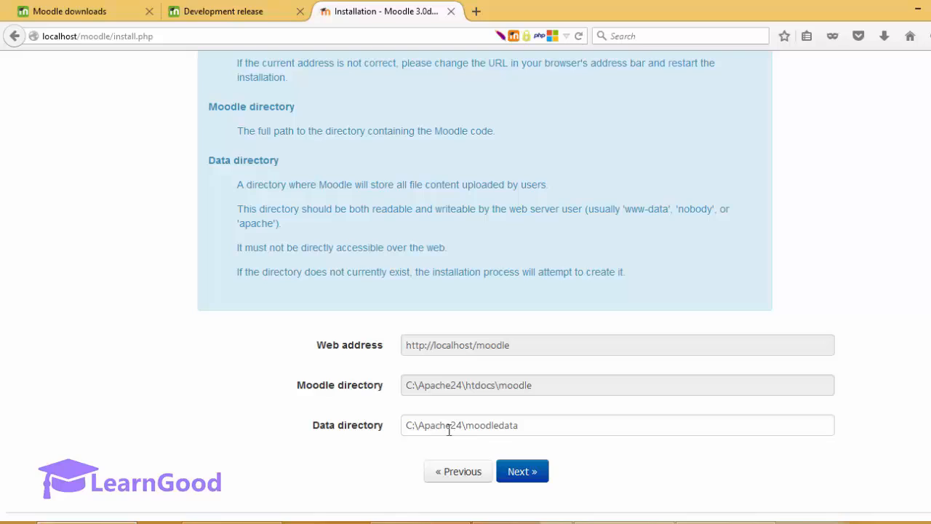
{"action": "double_click", "coordinate": [490, 430]}
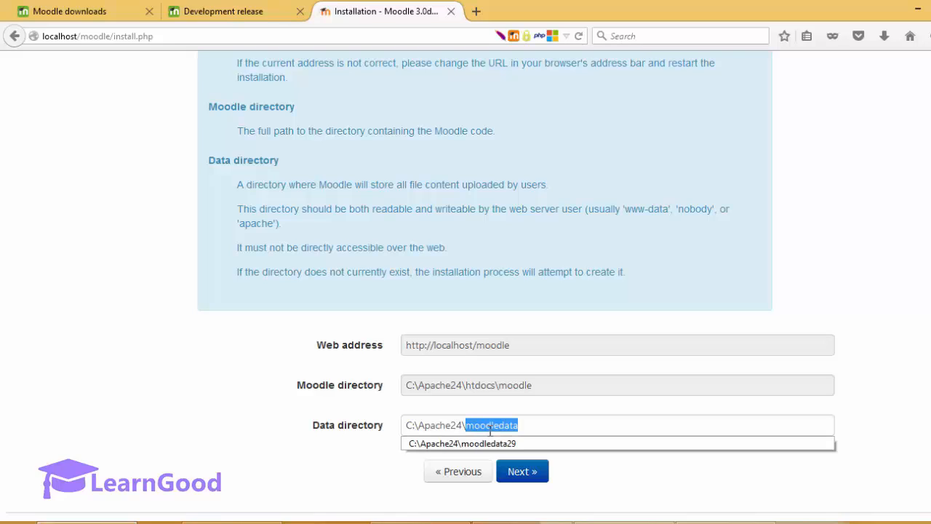
{"action": "left_click", "coordinate": [484, 430]}
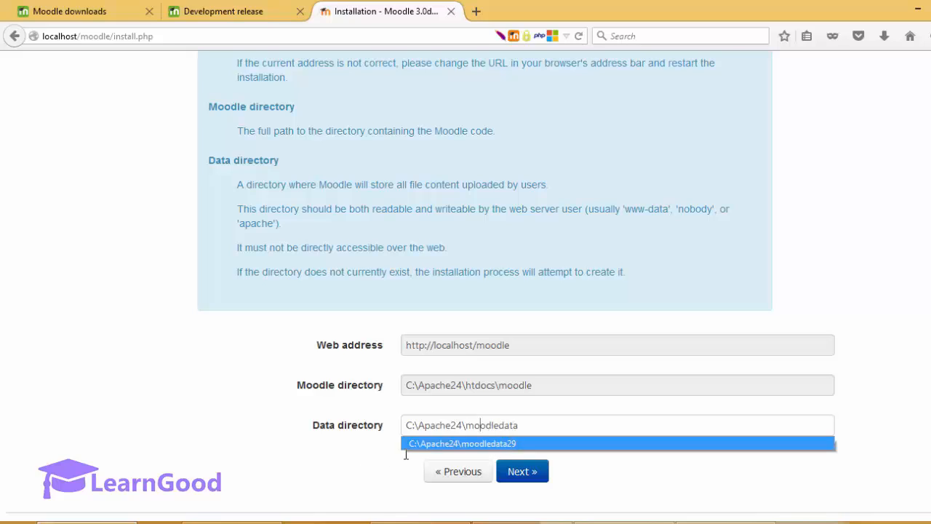
{"action": "left_click", "coordinate": [378, 455]}
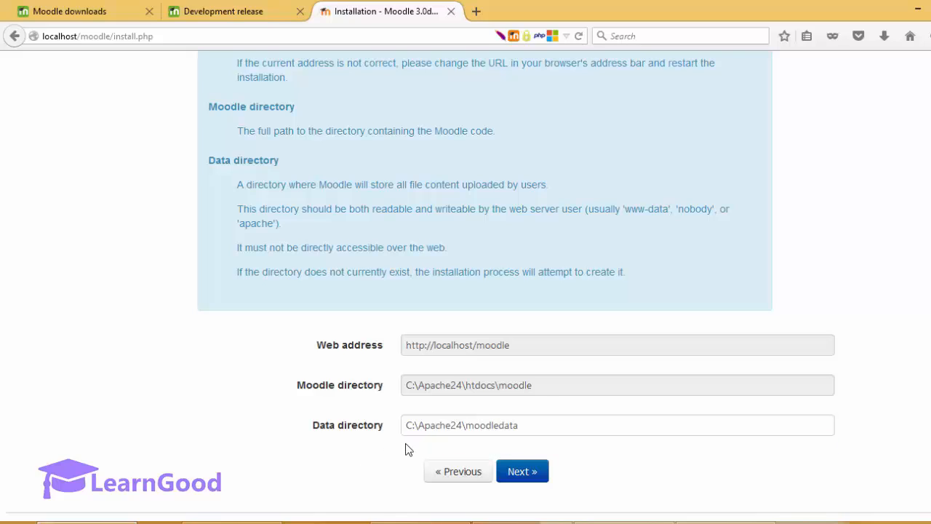
{"action": "left_click_drag", "start_coordinate": [413, 432], "coordinate": [523, 428]}
{"action": "double_click", "coordinate": [522, 427]}
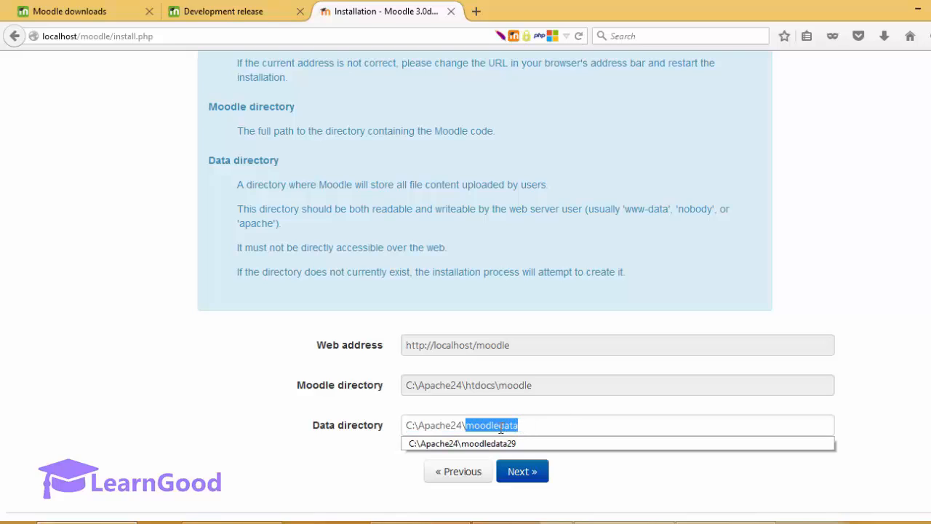
{"action": "left_click", "coordinate": [502, 427]}
{"action": "left_click", "coordinate": [358, 460]}
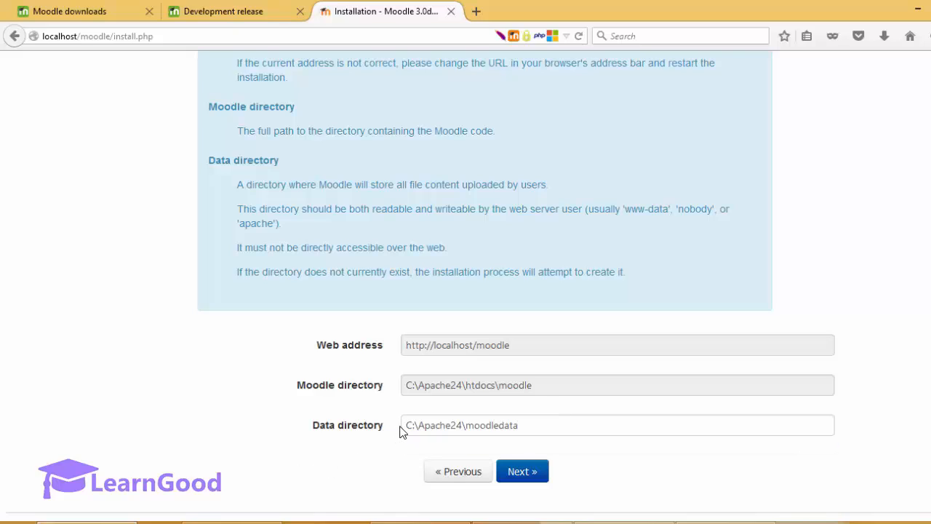
Step: Advance to Choose database driver and keep Improved MySQL (native/mysqli) as the type
{"action": "left_click", "coordinate": [529, 472]}
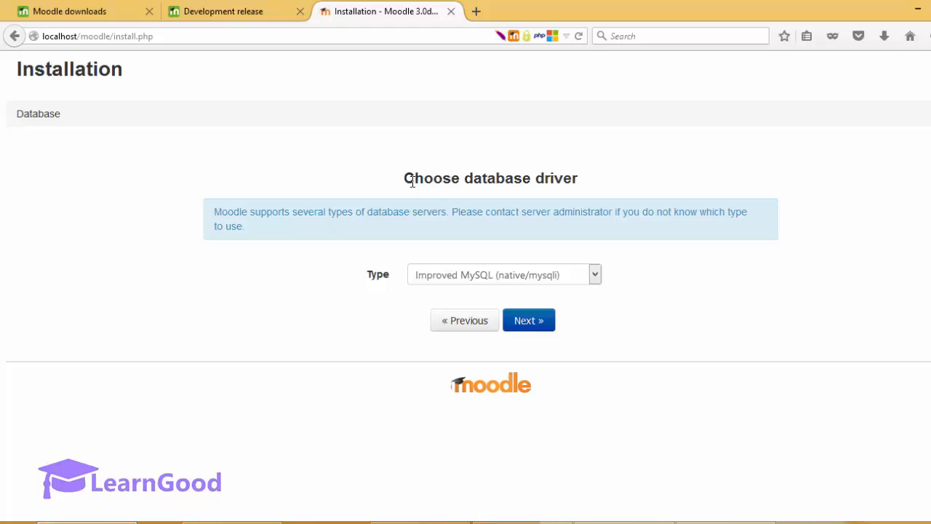
{"action": "left_click_drag", "start_coordinate": [412, 182], "coordinate": [582, 189]}
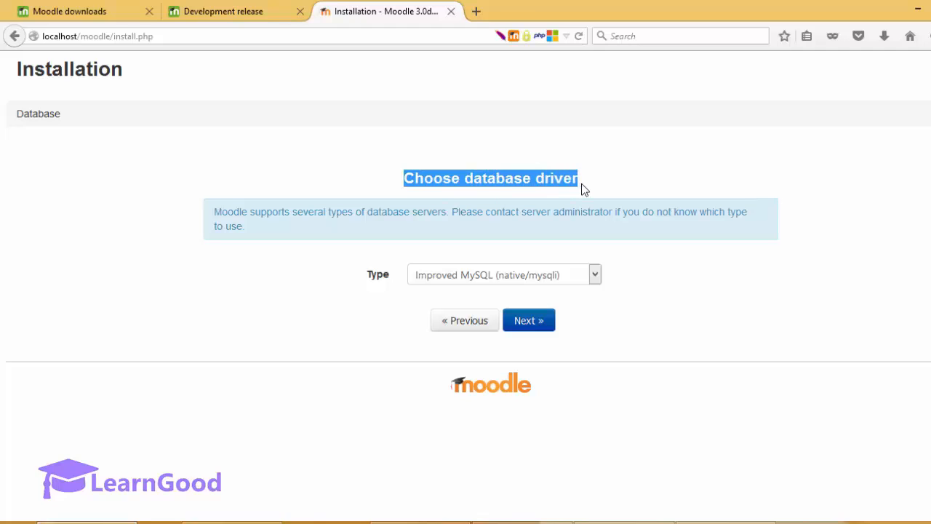
{"action": "left_click", "coordinate": [597, 237]}
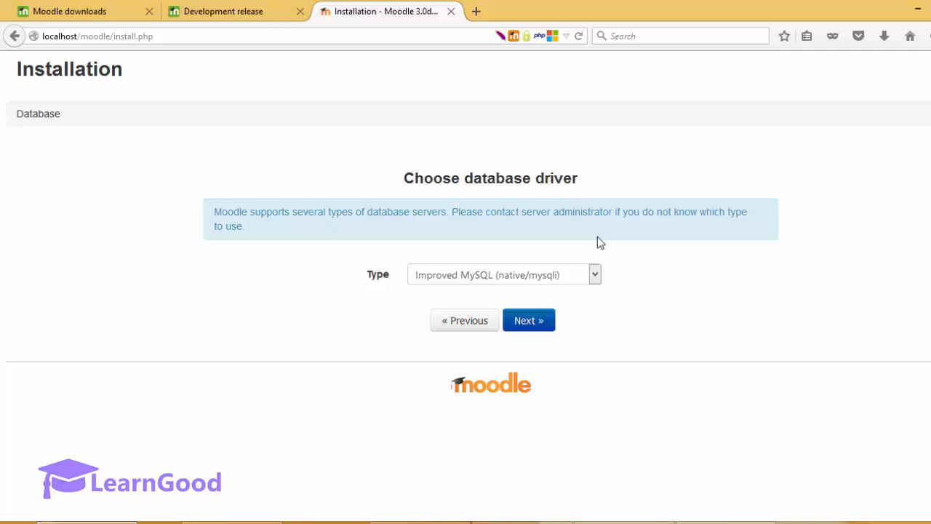
{"action": "left_click", "coordinate": [571, 282]}
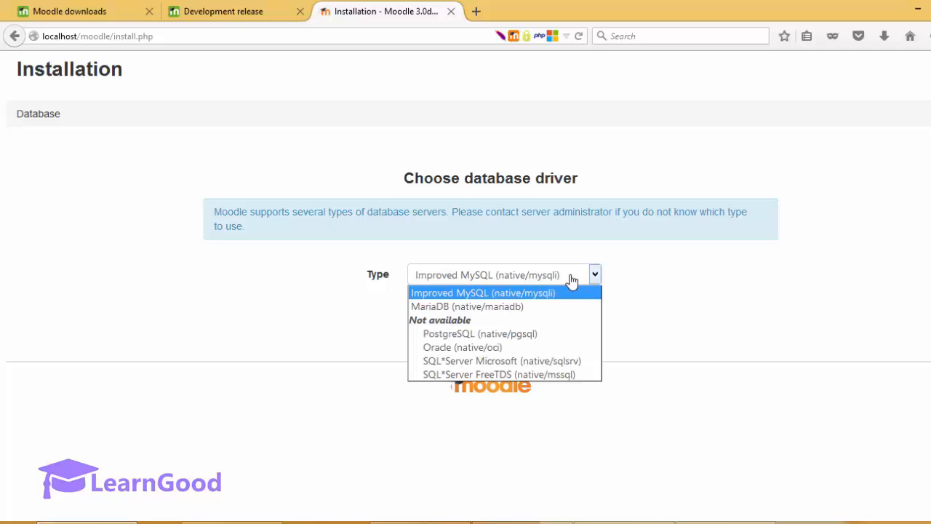
{"action": "left_click", "coordinate": [571, 281]}
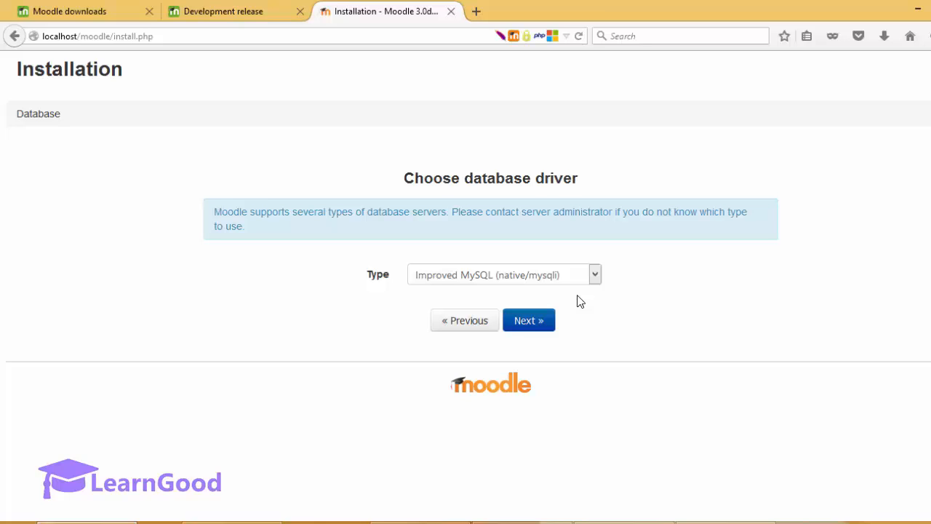
Step: Open Database settings, leave the host as localhost, and switch to MySQL Workbench to view moodle3db
{"action": "left_click", "coordinate": [534, 322]}
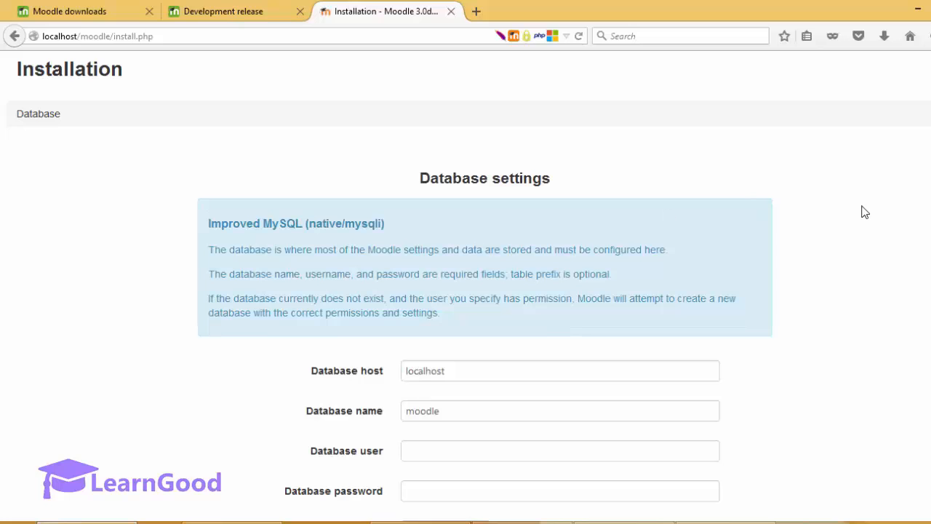
{"action": "scroll", "coordinate": [485, 291], "scroll_direction": "down", "scroll_amount": 3}
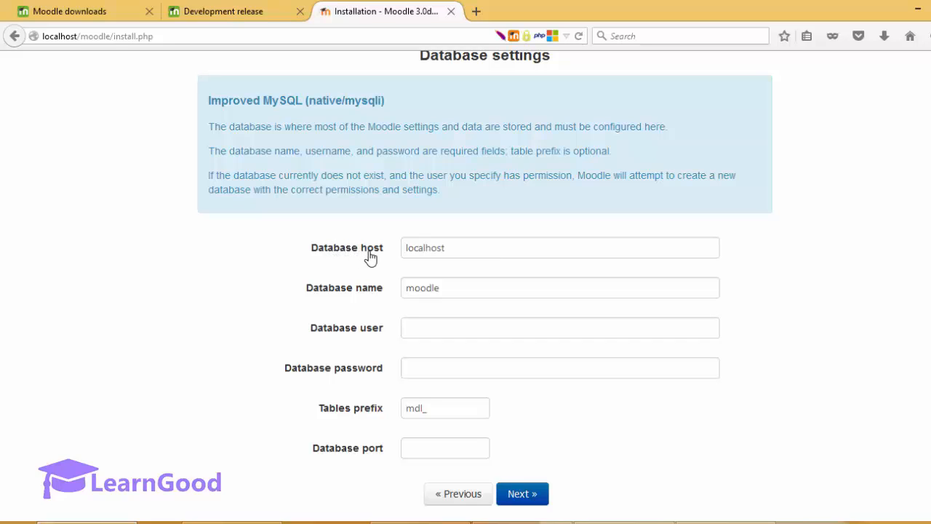
{"action": "double_click", "coordinate": [438, 251]}
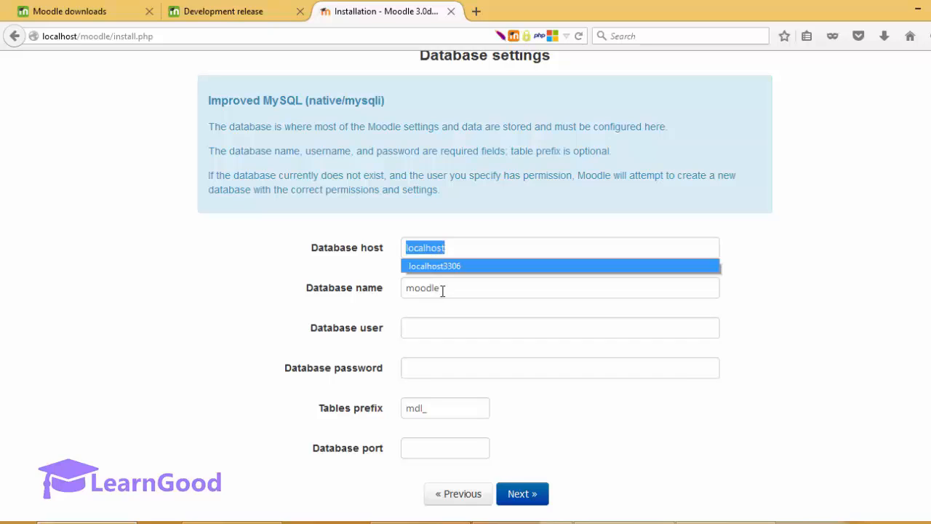
{"action": "left_click", "coordinate": [442, 290]}
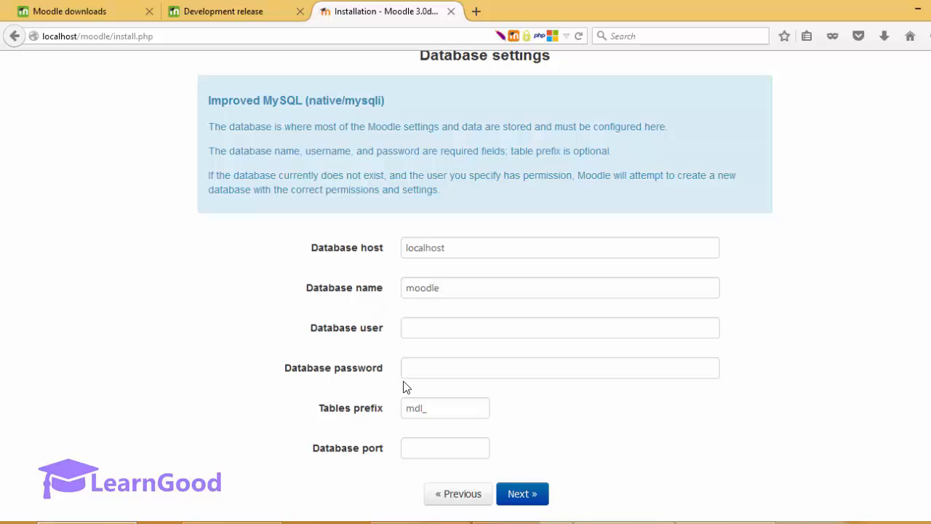
{"action": "left_click", "coordinate": [87, 522]}
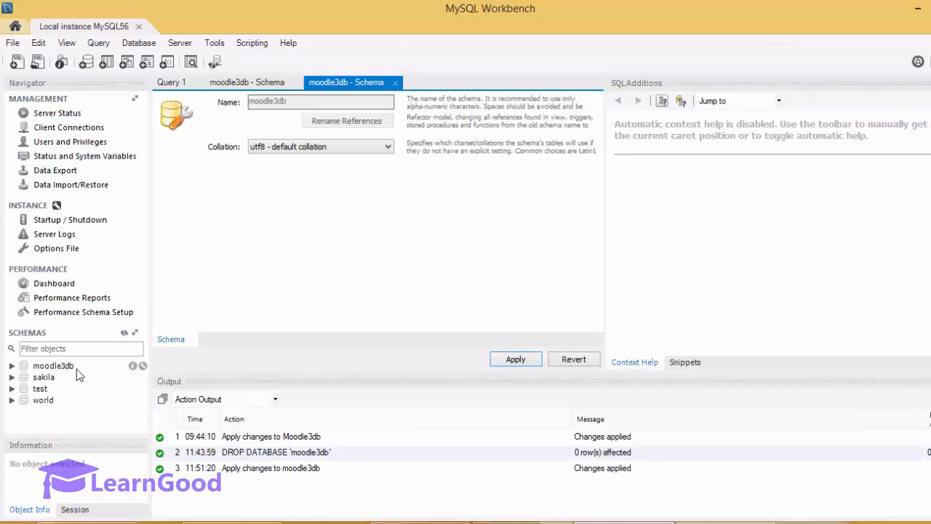
Step: Back in the installer, enter moodle3db as the database name and root as the database user
{"action": "left_click", "coordinate": [920, 6]}
{"action": "left_click", "coordinate": [546, 288]}
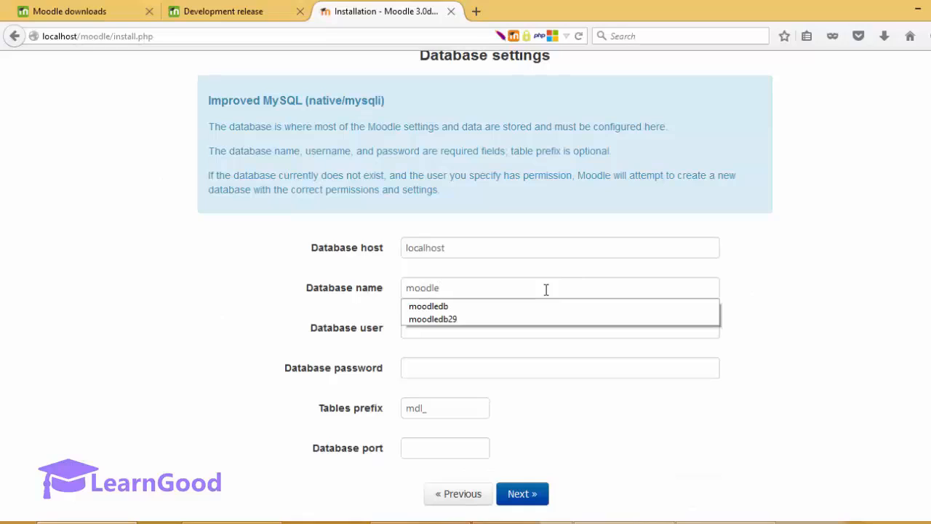
{"action": "type", "text": "3"}
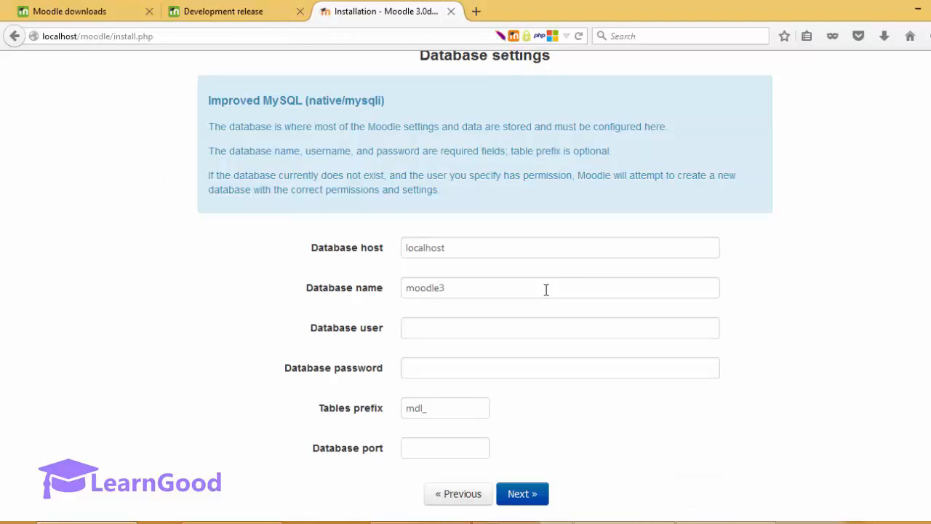
{"action": "type", "text": "db"}
{"action": "left_click", "coordinate": [517, 328]}
{"action": "type", "text": "roo"}
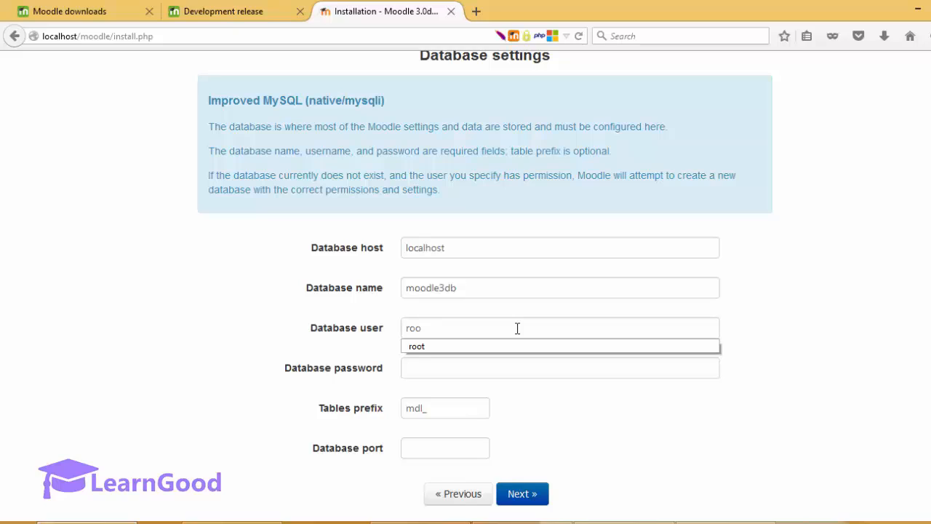
{"action": "type", "text": "t"}
Step: Fill in the database password from the saved suggestion and submit the database settings
{"action": "key", "text": "Tab"}
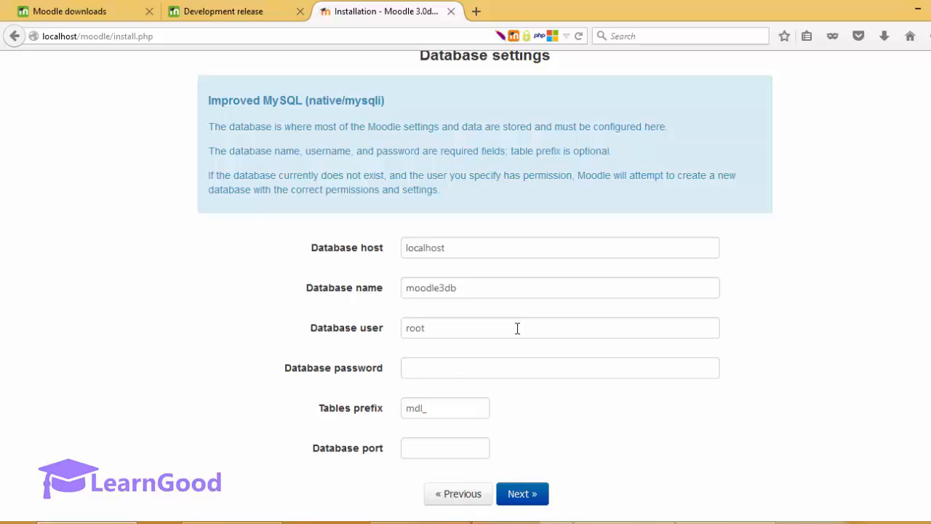
{"action": "type", "text": "Abcd"}
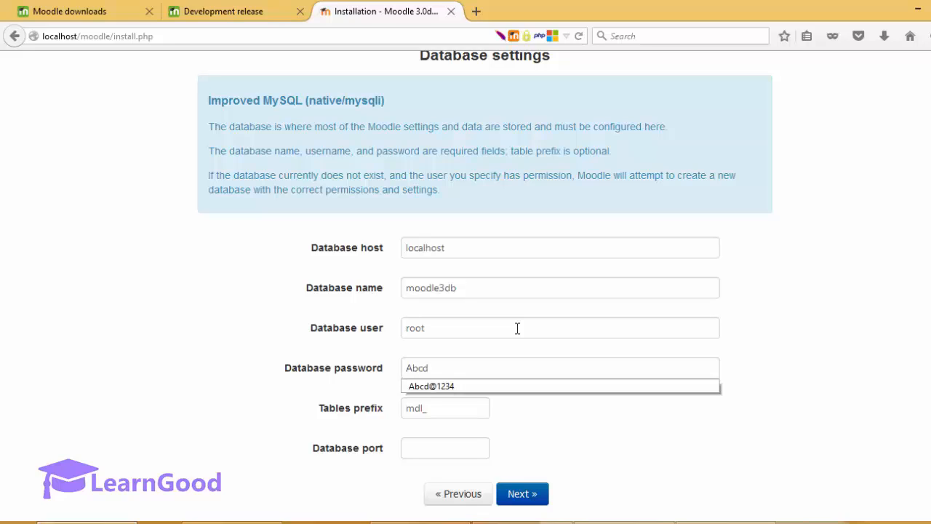
{"action": "key", "text": "Down"}
{"action": "key", "text": "Return"}
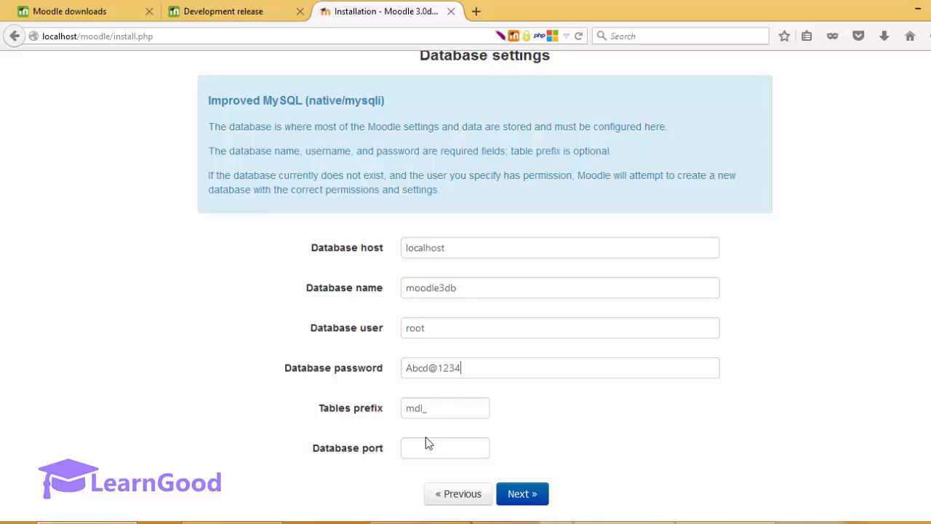
{"action": "left_click", "coordinate": [529, 496]}
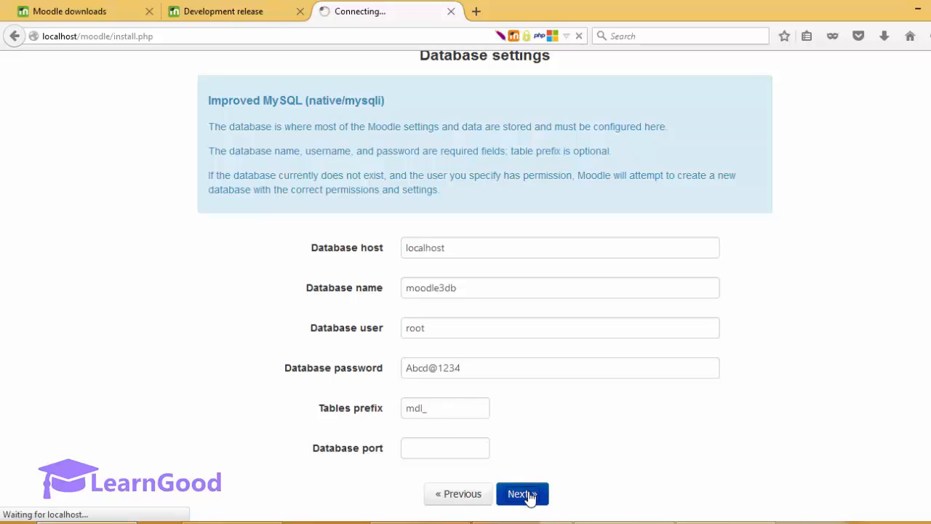
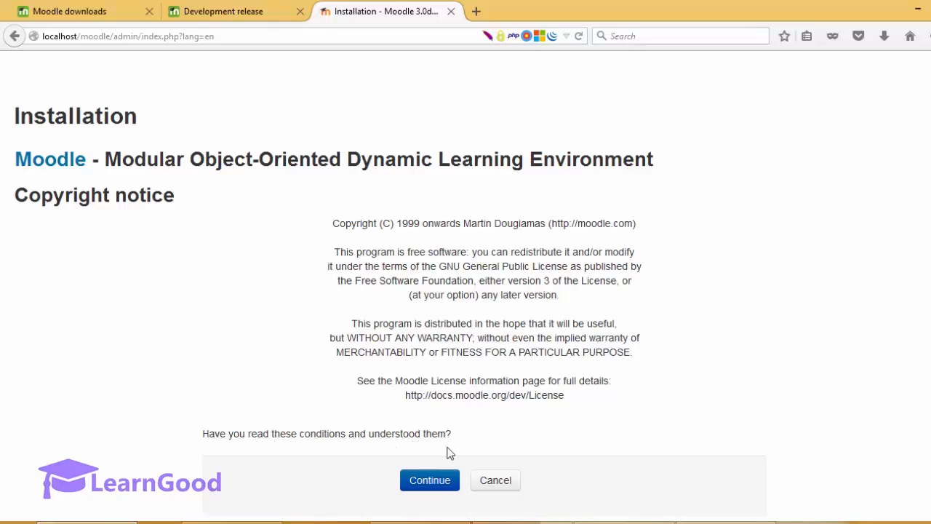
Step: Accept the copyright licence and review the server checks, noting the opcache recommendation
{"action": "left_click", "coordinate": [435, 480]}
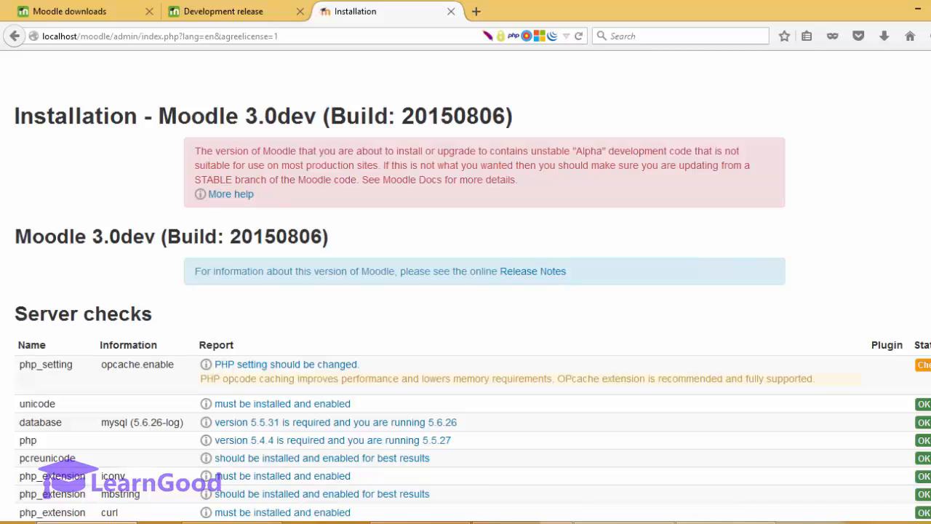
{"action": "scroll", "coordinate": [465, 290], "scroll_direction": "down", "scroll_amount": 3}
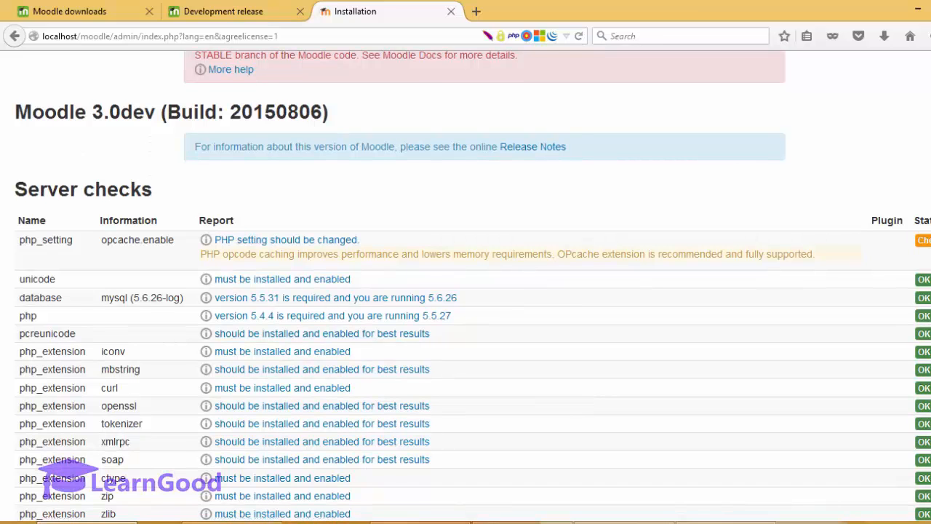
{"action": "scroll", "coordinate": [466, 291], "scroll_direction": "down", "scroll_amount": 1}
{"action": "scroll", "coordinate": [465, 291], "scroll_direction": "down", "scroll_amount": 1}
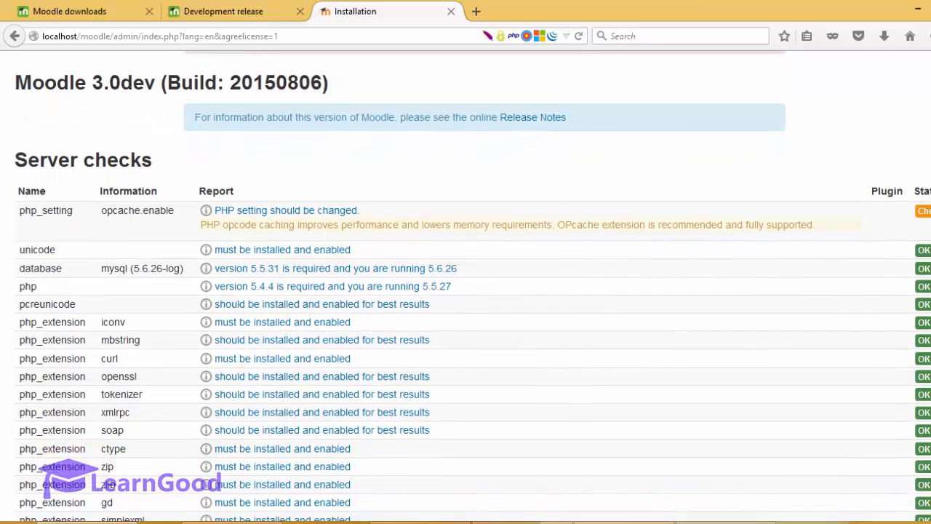
{"action": "scroll", "coordinate": [216, 478], "scroll_direction": "down", "scroll_amount": 1}
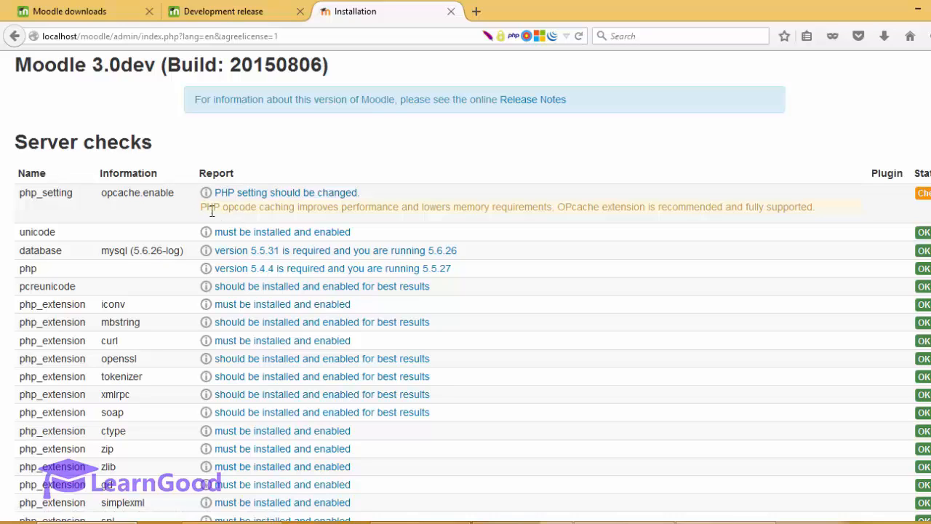
{"action": "left_click_drag", "start_coordinate": [208, 212], "coordinate": [821, 210]}
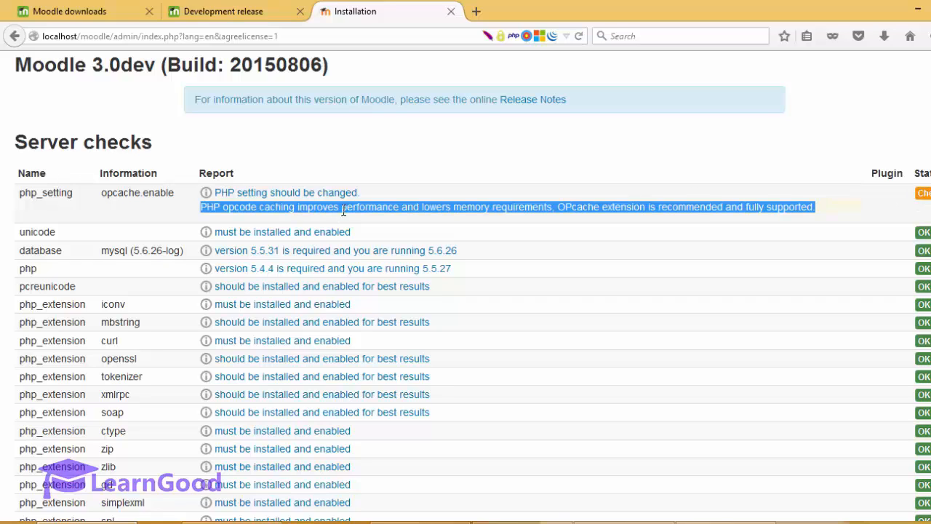
{"action": "left_click", "coordinate": [303, 206]}
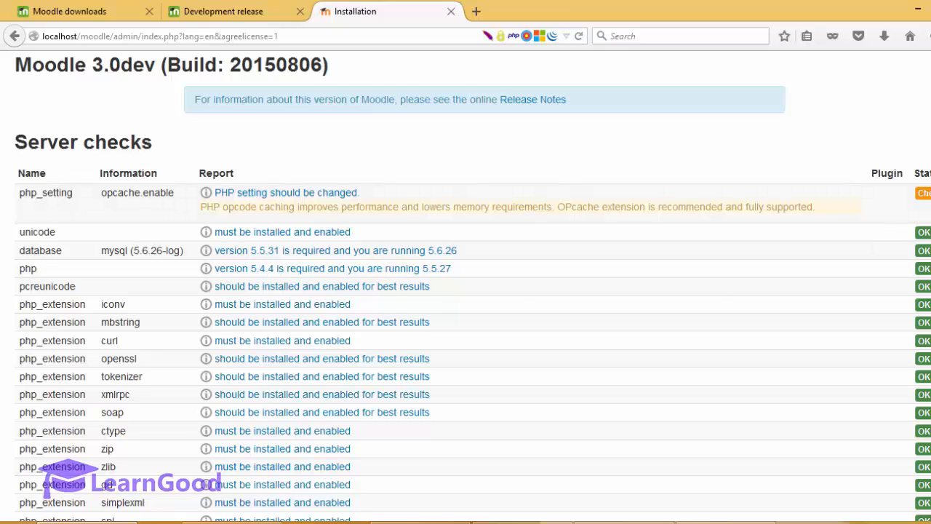
Step: Confirm the server meets all minimum requirements and start the installation
{"action": "scroll", "coordinate": [465, 291], "scroll_direction": "down", "scroll_amount": 4}
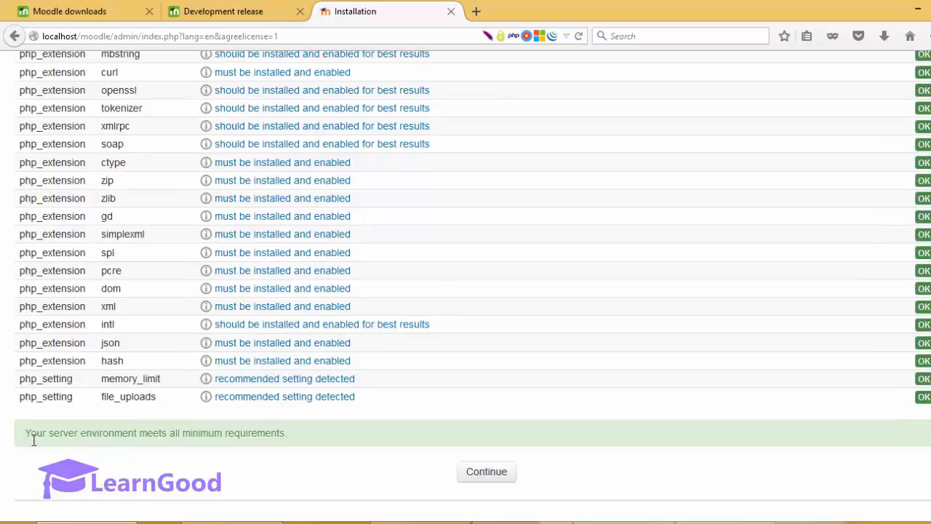
{"action": "left_click_drag", "start_coordinate": [33, 440], "coordinate": [289, 443]}
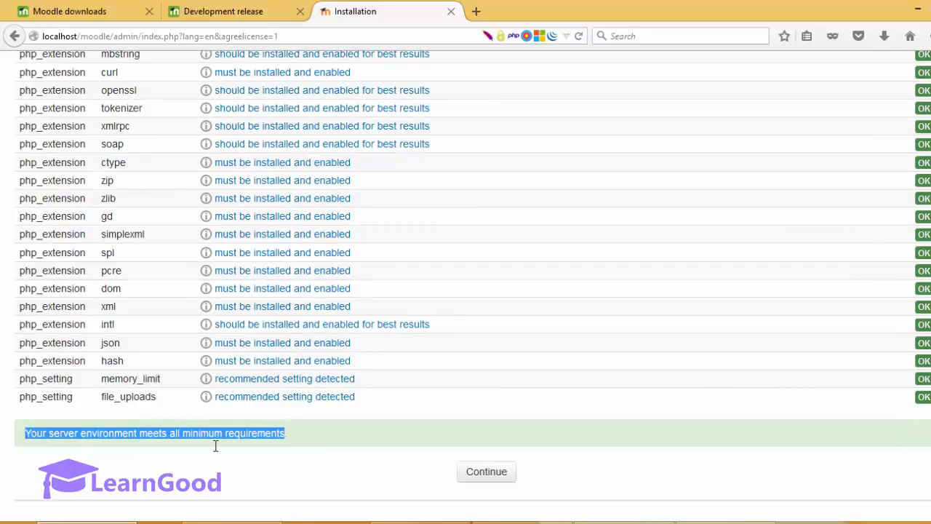
{"action": "left_click", "coordinate": [300, 443]}
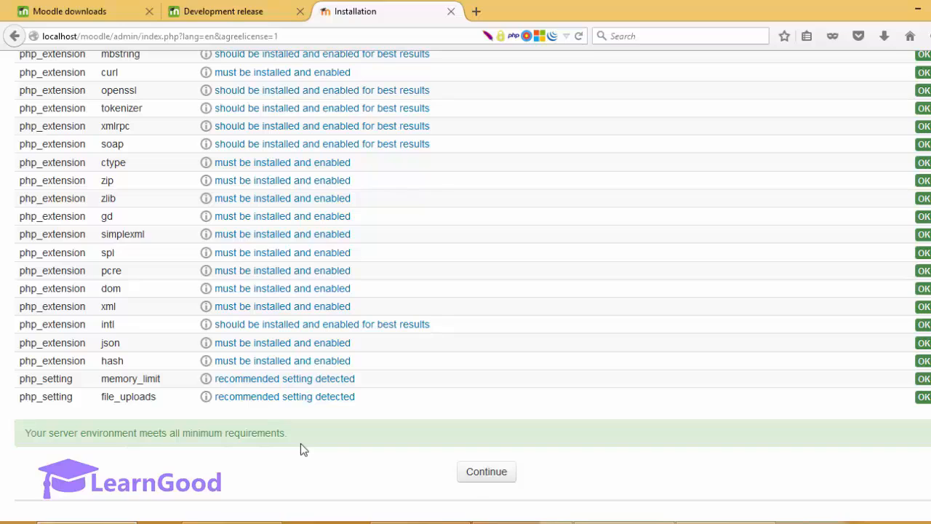
{"action": "left_click", "coordinate": [477, 481]}
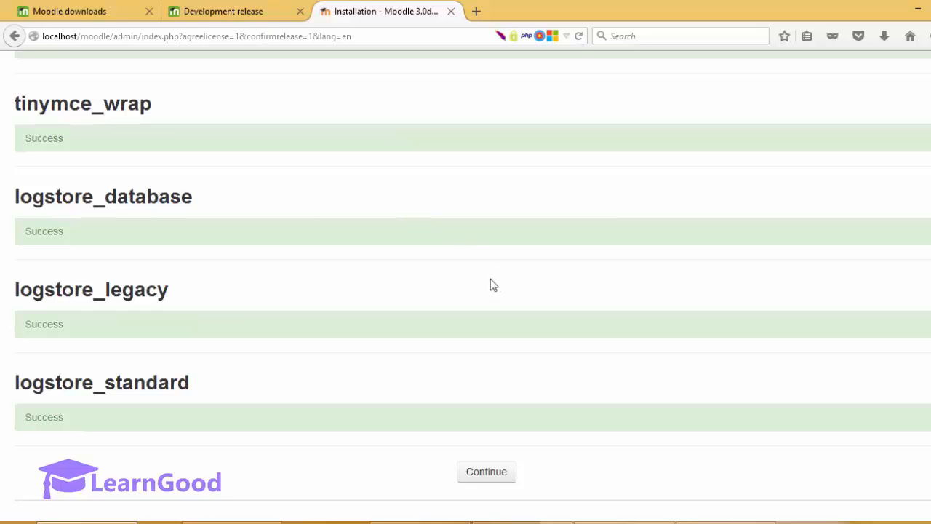
Step: Confirm every plugin, including the logstore plugins, reports Success, then continue past the results
{"action": "scroll", "coordinate": [694, 298], "scroll_direction": "up", "scroll_amount": 3}
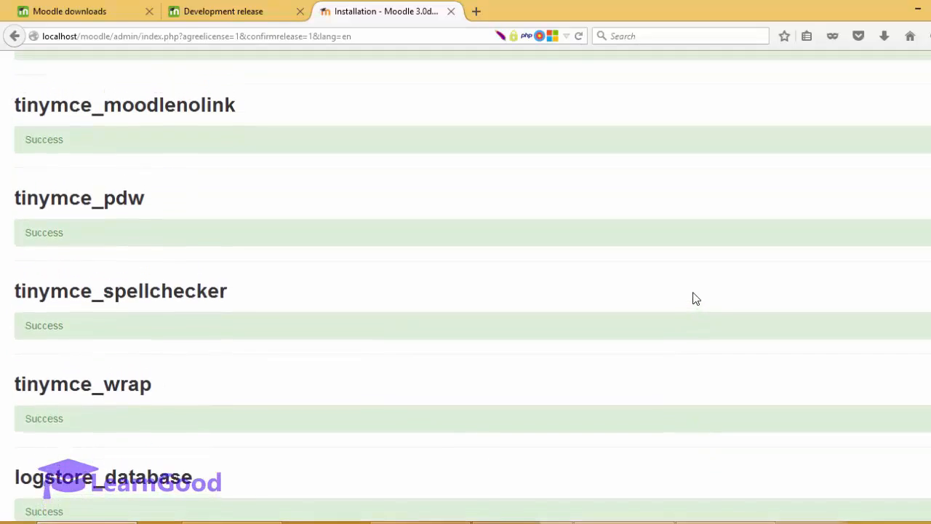
{"action": "scroll", "coordinate": [694, 297], "scroll_direction": "up", "scroll_amount": 6}
{"action": "scroll", "coordinate": [693, 313], "scroll_direction": "down", "scroll_amount": 3}
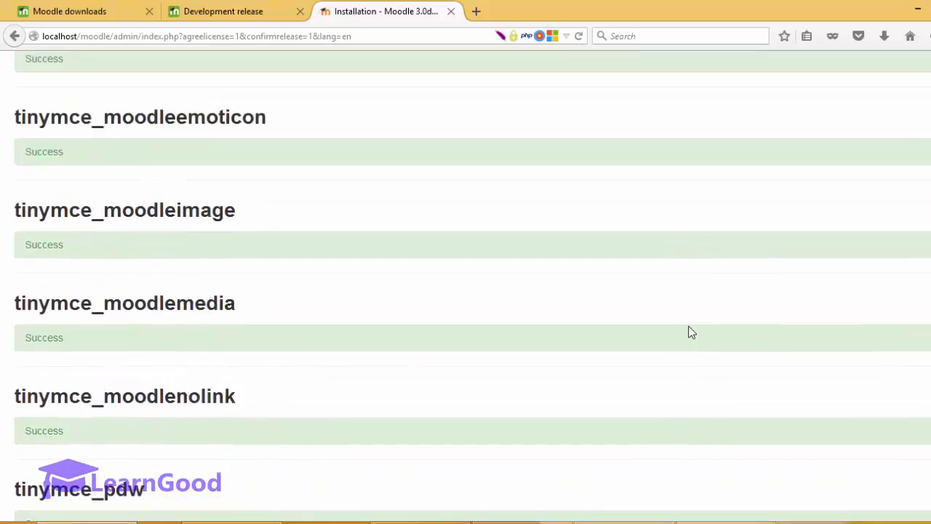
{"action": "scroll", "coordinate": [691, 332], "scroll_direction": "up", "scroll_amount": 9}
{"action": "scroll", "coordinate": [691, 333], "scroll_direction": "down", "scroll_amount": 2}
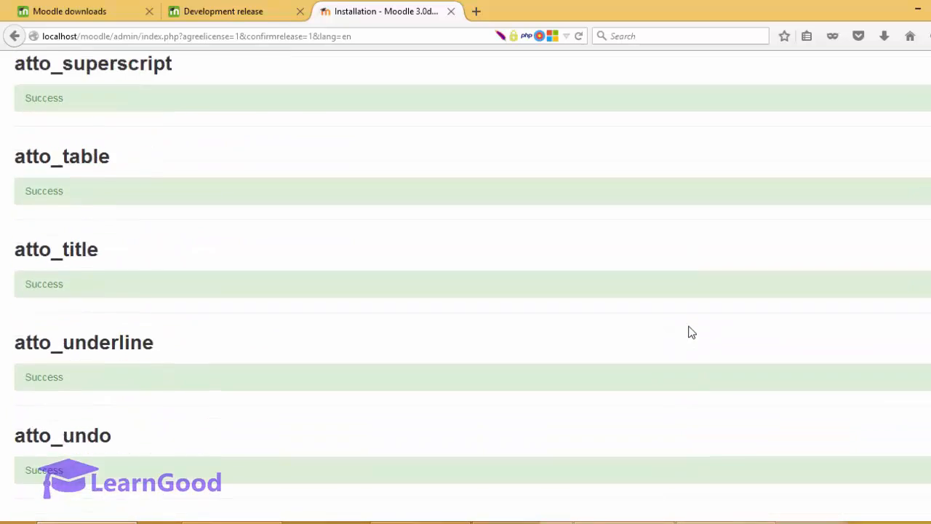
{"action": "scroll", "coordinate": [691, 332], "scroll_direction": "down", "scroll_amount": 15}
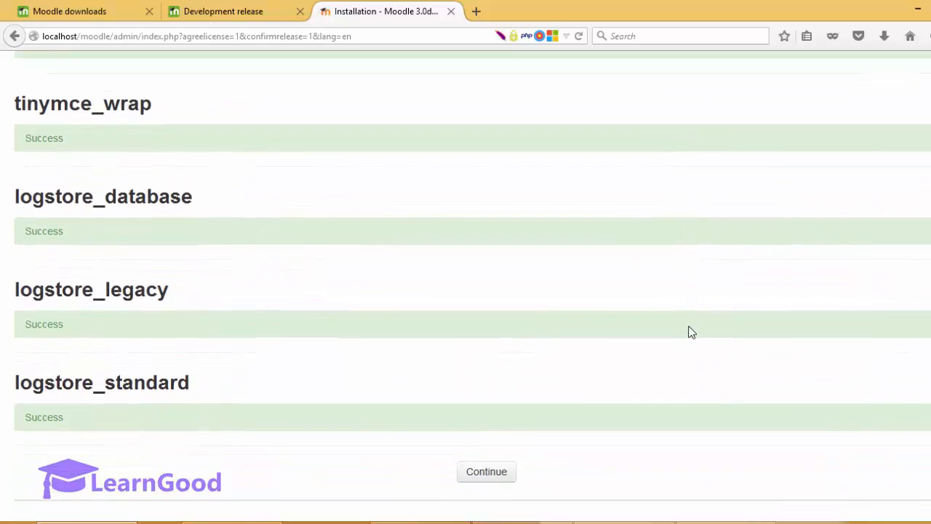
{"action": "scroll", "coordinate": [692, 332], "scroll_direction": "up", "scroll_amount": 1}
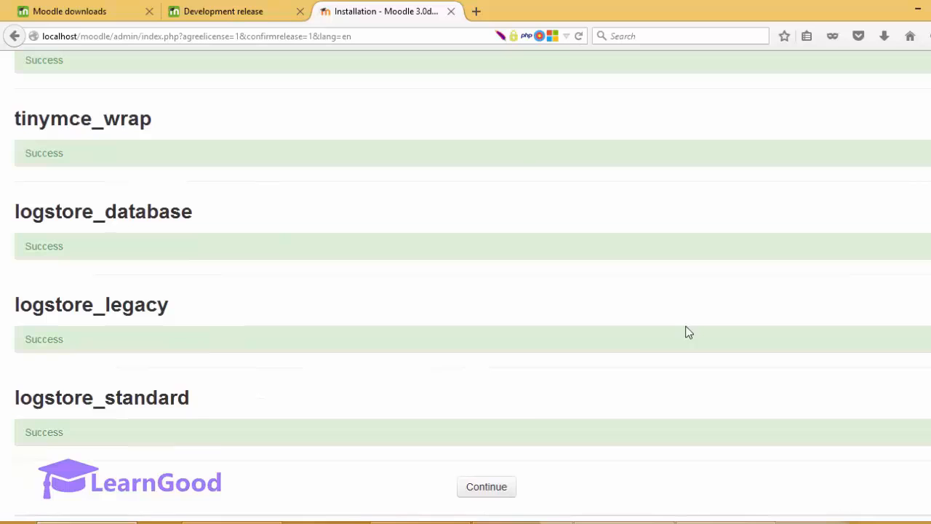
{"action": "left_click", "coordinate": [473, 493]}
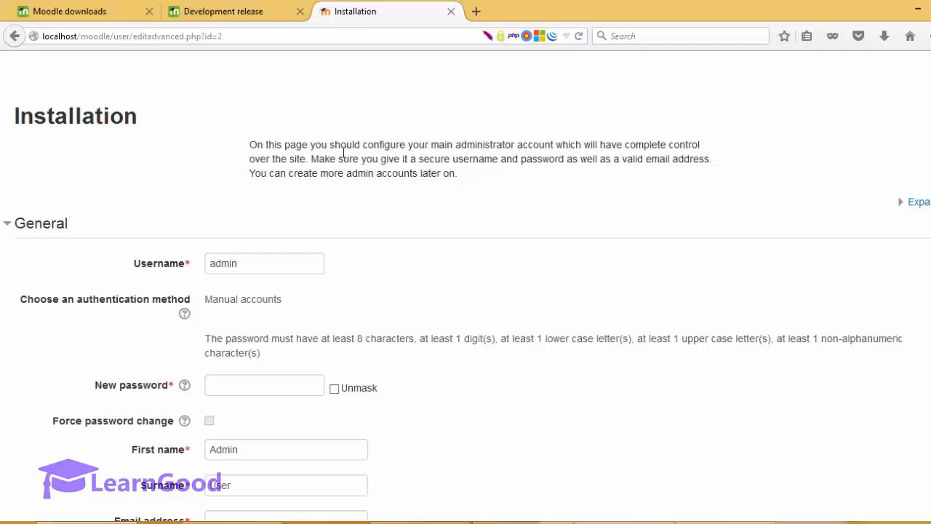
Step: Replace the default admin username with the administrator's own custom username
{"action": "left_click_drag", "start_coordinate": [334, 146], "coordinate": [436, 164]}
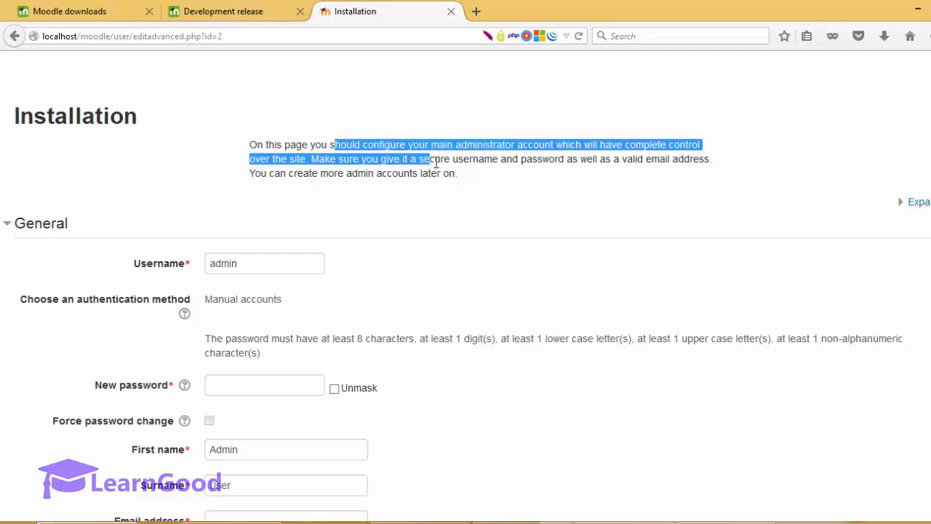
{"action": "left_click", "coordinate": [436, 163]}
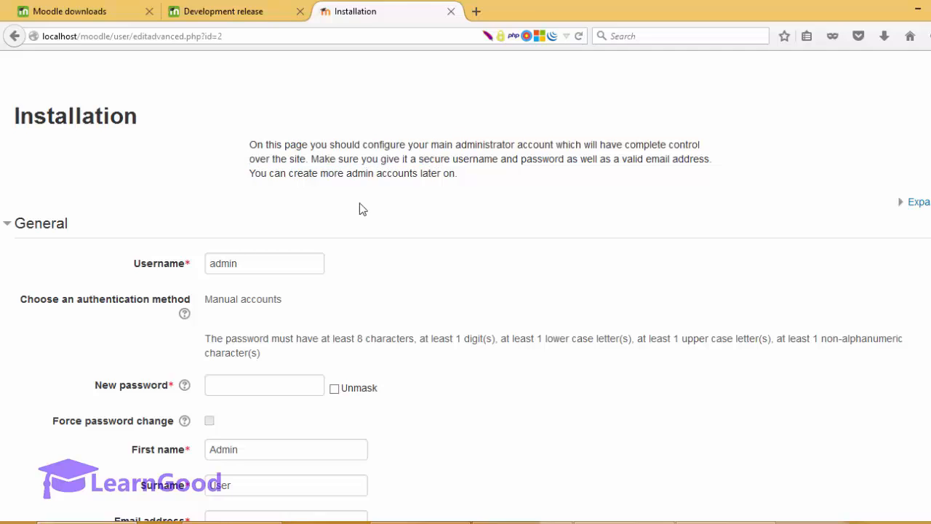
{"action": "scroll", "coordinate": [349, 227], "scroll_direction": "down", "scroll_amount": 2}
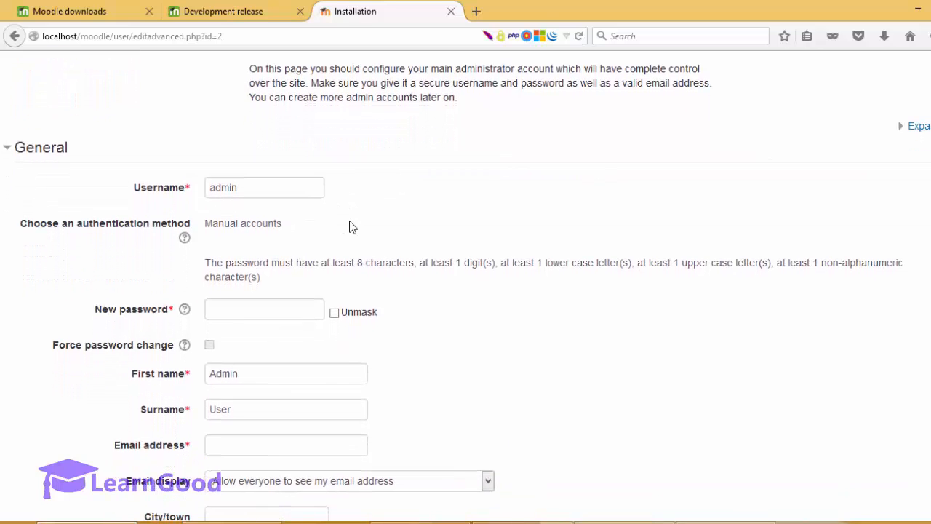
{"action": "double_click", "coordinate": [296, 189]}
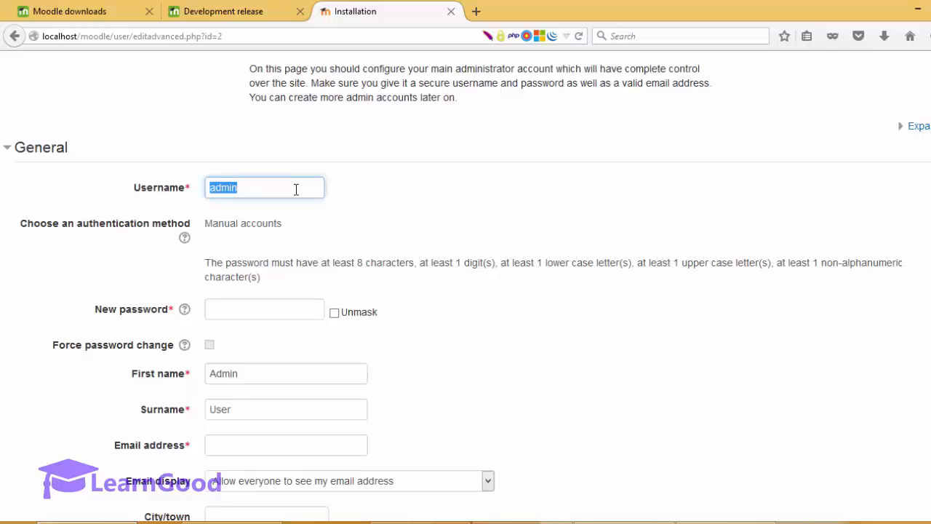
{"action": "type", "text": "fresh"}
{"action": "key", "text": "BackSpace"}
{"action": "key", "text": "BackSpace"}
{"action": "key", "text": "BackSpace"}
{"action": "key", "text": "BackSpace"}
{"action": "key", "text": "BackSpace"}
{"action": "type", "text": "vishnu"}
{"action": "key", "text": "Tab"}
{"action": "scroll", "coordinate": [289, 188], "scroll_direction": "down", "scroll_amount": 1}
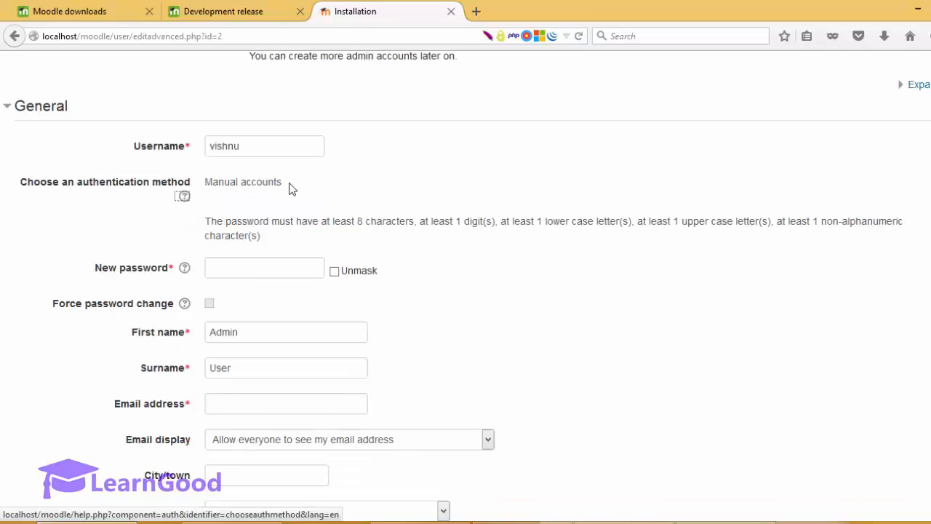
{"action": "double_click", "coordinate": [224, 149]}
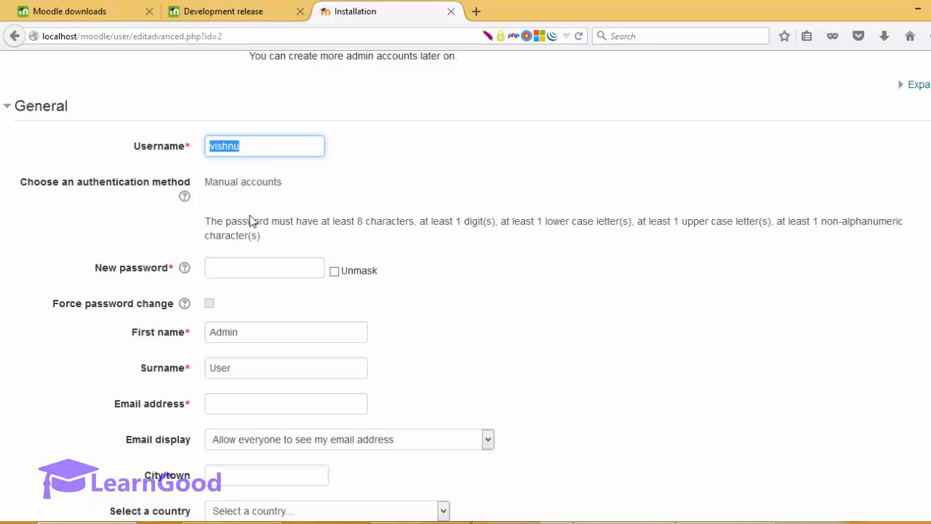
Step: Enter the administrator password and e-mail address, then submit the admin profile
{"action": "left_click", "coordinate": [251, 269]}
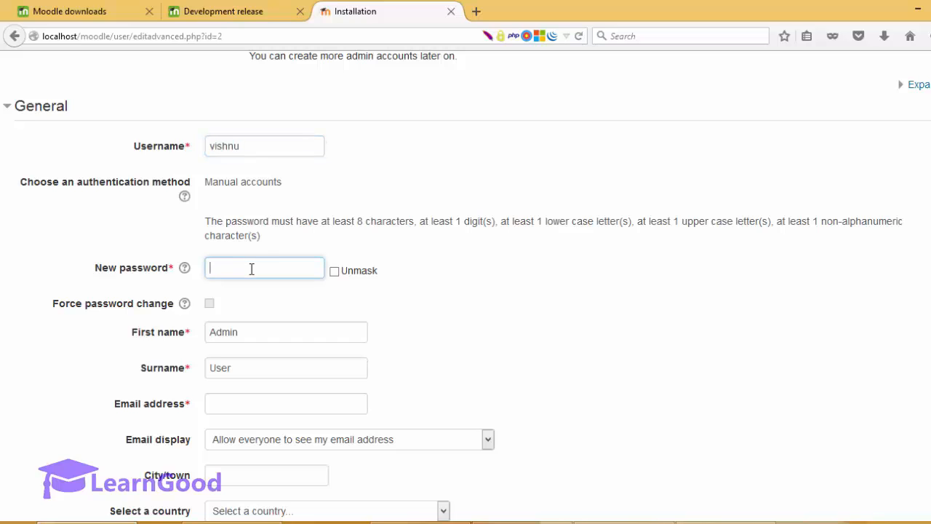
{"action": "type", "text": "••••"}
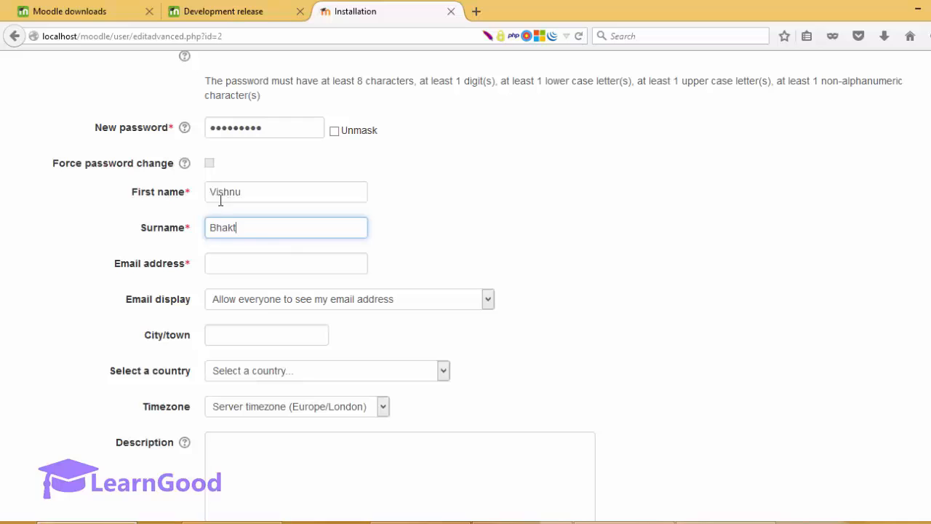
{"action": "left_click", "coordinate": [232, 263]}
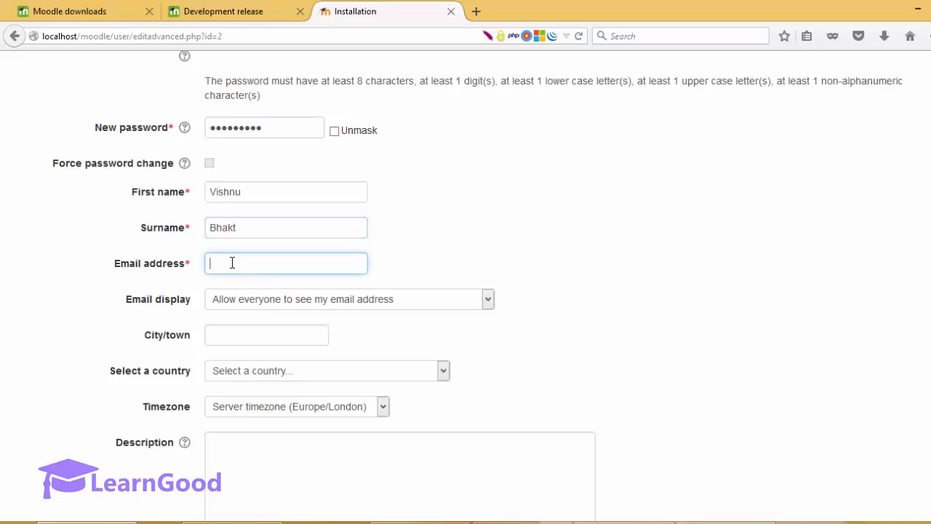
{"action": "scroll", "coordinate": [638, 214], "scroll_direction": "up", "scroll_amount": 3}
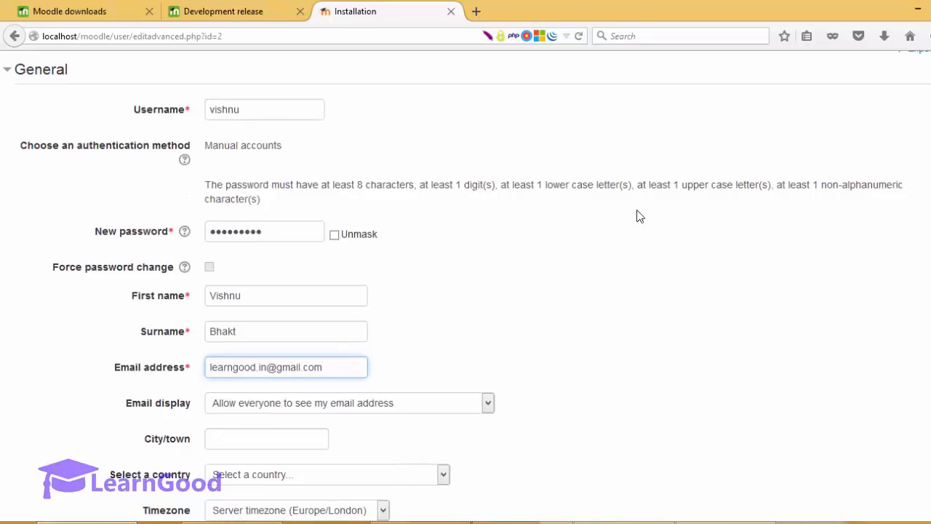
{"action": "left_click", "coordinate": [188, 110]}
{"action": "left_click", "coordinate": [418, 128]}
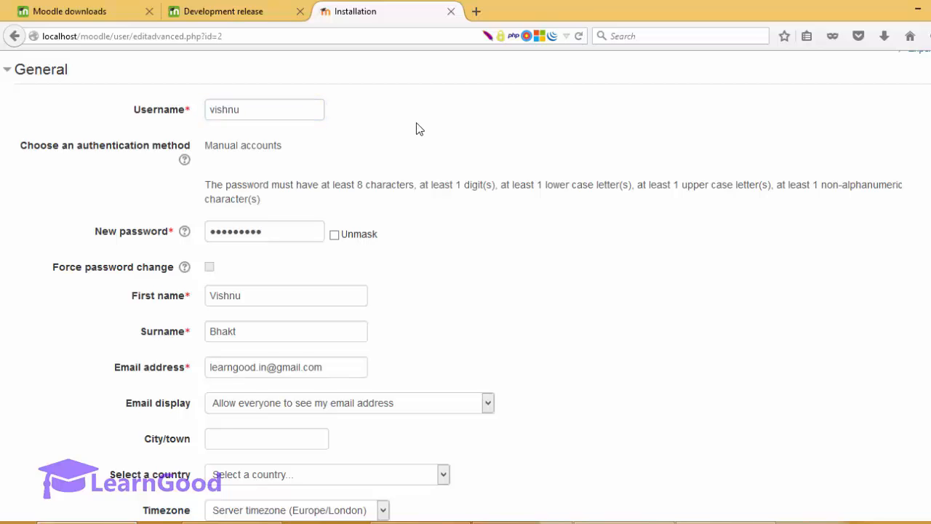
{"action": "scroll", "coordinate": [419, 129], "scroll_direction": "down", "scroll_amount": 2}
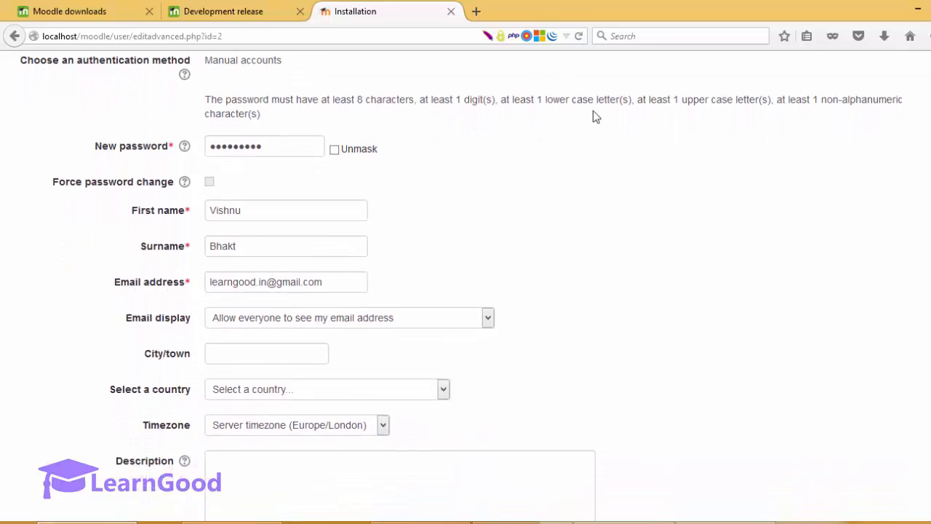
{"action": "scroll", "coordinate": [592, 116], "scroll_direction": "down", "scroll_amount": 10}
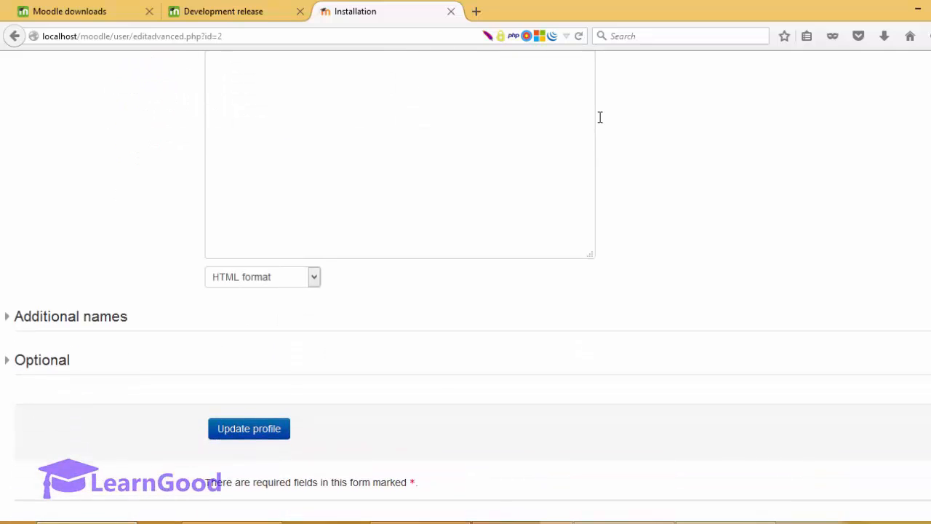
{"action": "left_click", "coordinate": [254, 433]}
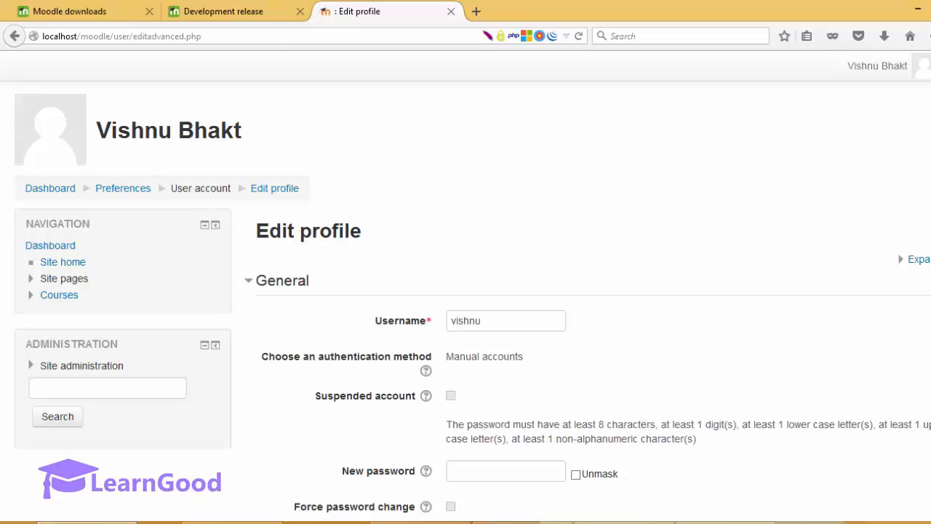
Step: Save the edited admin profile again, landing on a 'page isn't redirecting properly' error
{"action": "scroll", "coordinate": [472, 290], "scroll_direction": "down", "scroll_amount": 2}
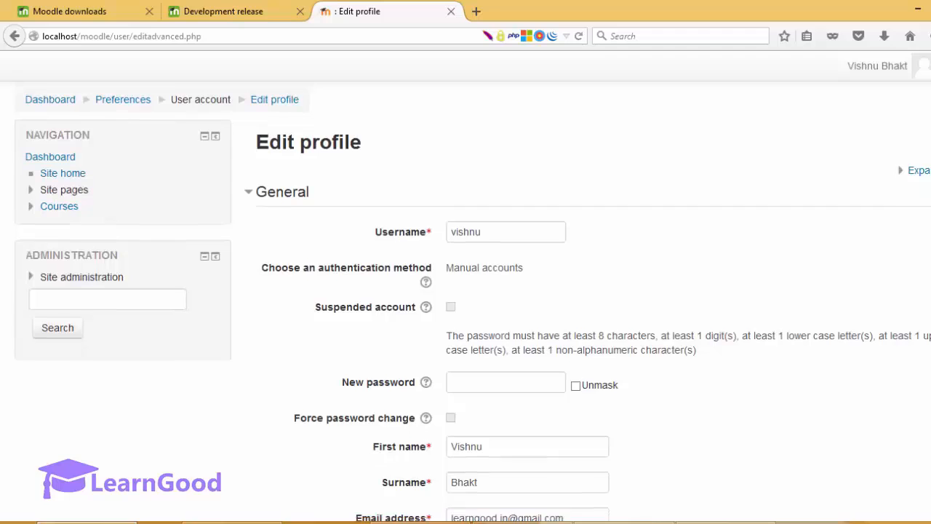
{"action": "scroll", "coordinate": [473, 291], "scroll_direction": "up", "scroll_amount": 2}
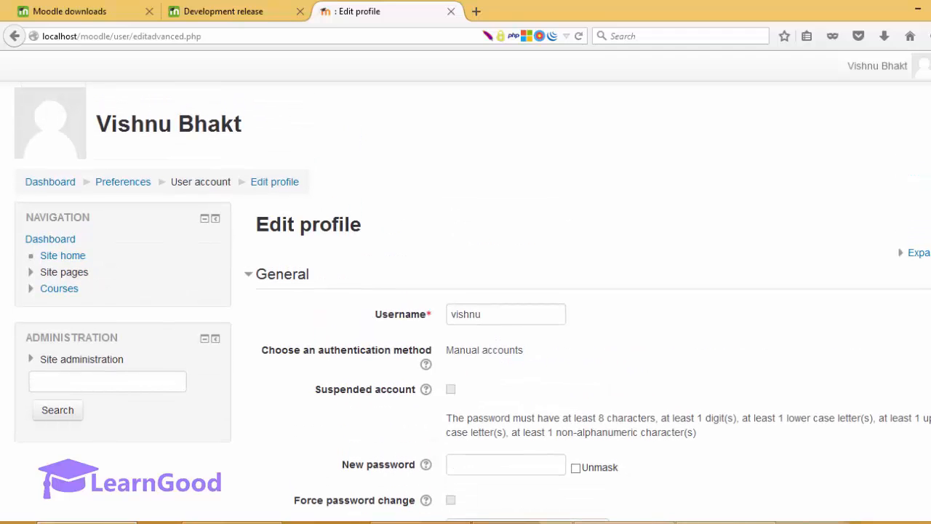
{"action": "scroll", "coordinate": [472, 291], "scroll_direction": "down", "scroll_amount": 4}
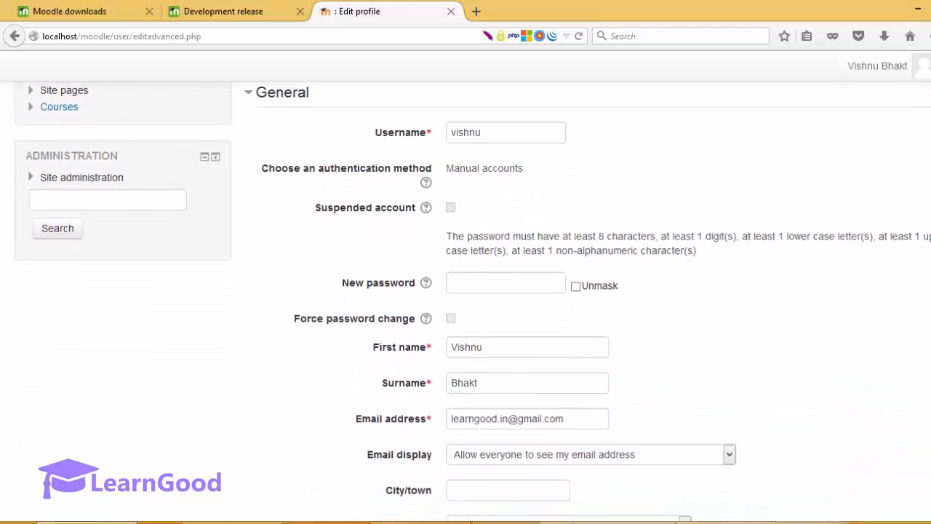
{"action": "scroll", "coordinate": [473, 291], "scroll_direction": "down", "scroll_amount": 12}
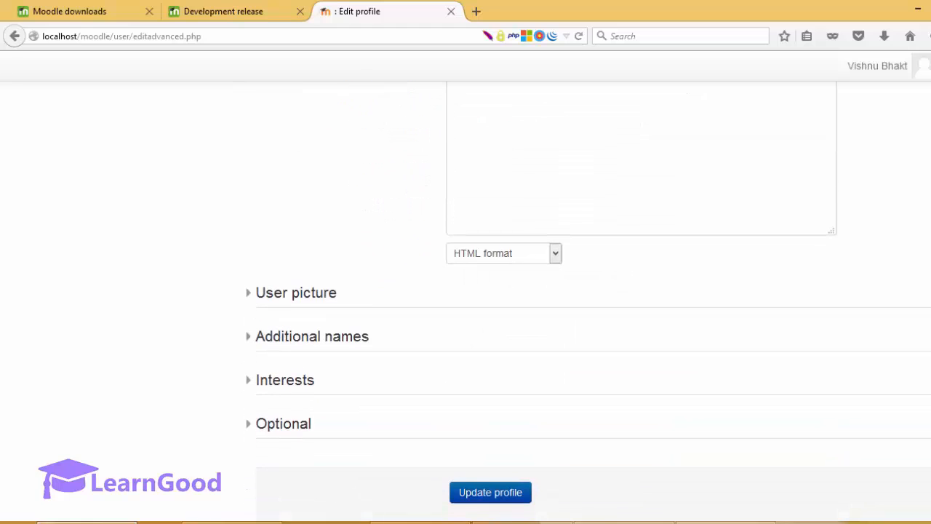
{"action": "scroll", "coordinate": [473, 291], "scroll_direction": "down", "scroll_amount": 3}
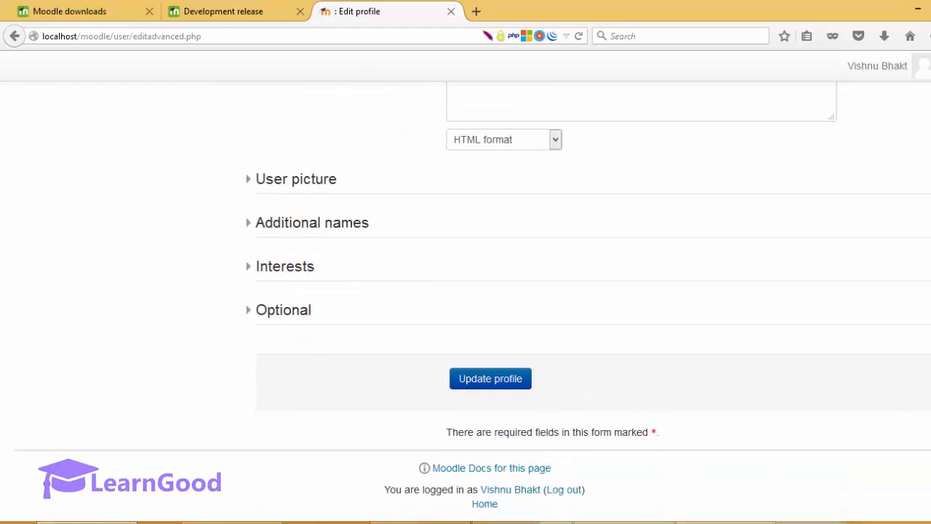
{"action": "left_click", "coordinate": [504, 388]}
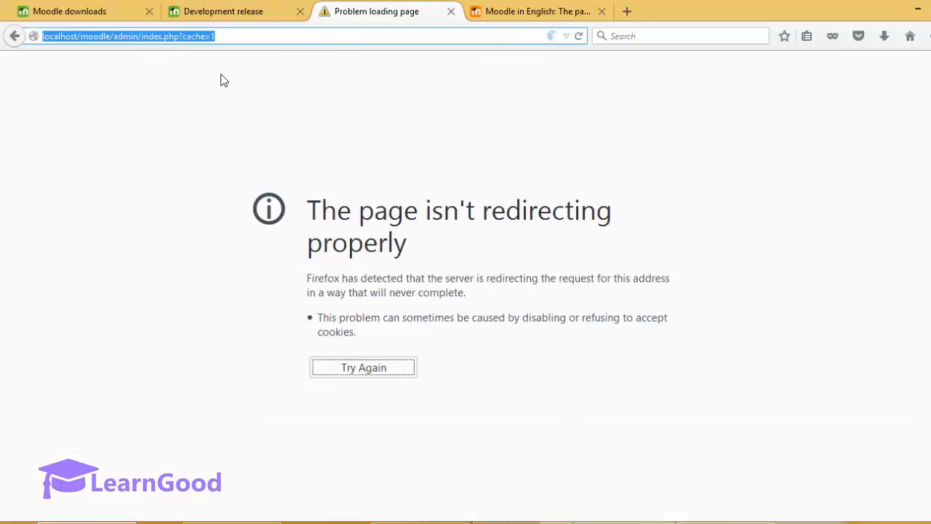
{"action": "left_click", "coordinate": [221, 80]}
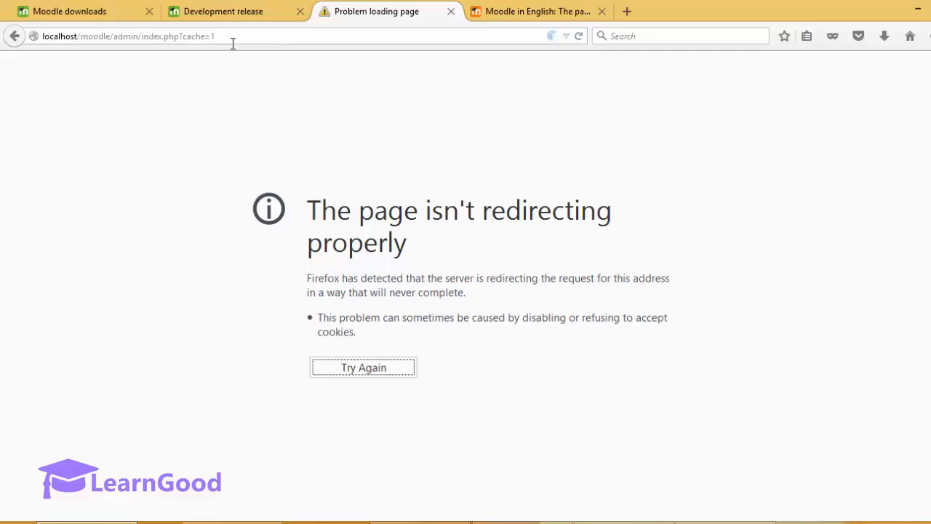
Step: Highlight the redirect error heading, then bring the C:\php File Explorer window forward
{"action": "left_click", "coordinate": [232, 43]}
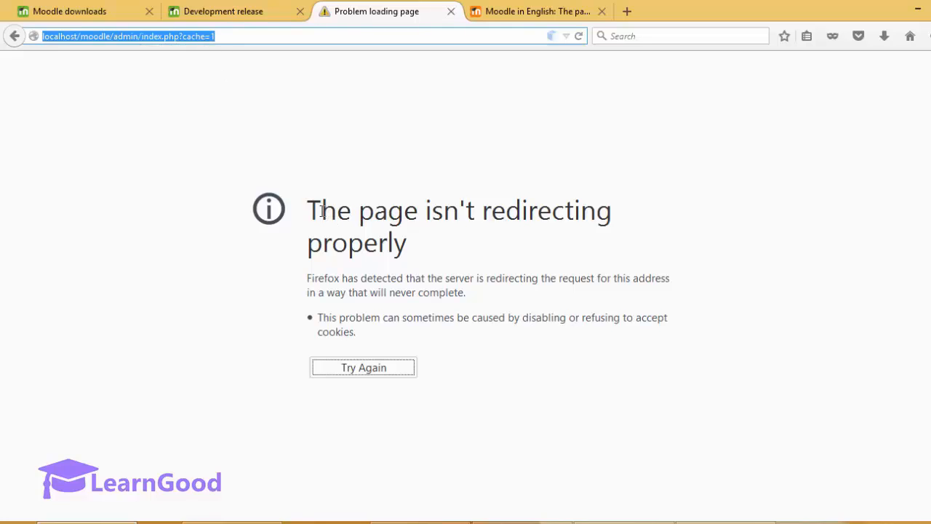
{"action": "left_click_drag", "start_coordinate": [321, 211], "coordinate": [412, 252]}
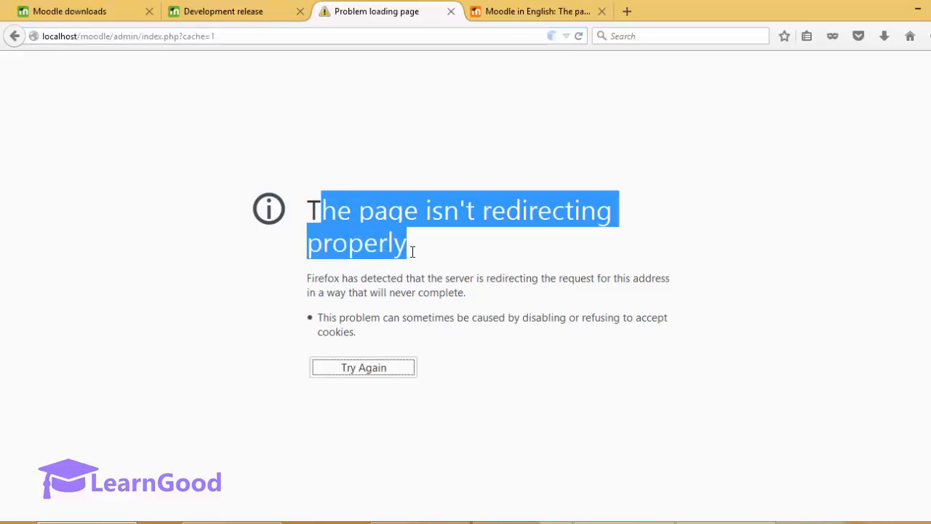
{"action": "left_click", "coordinate": [375, 228]}
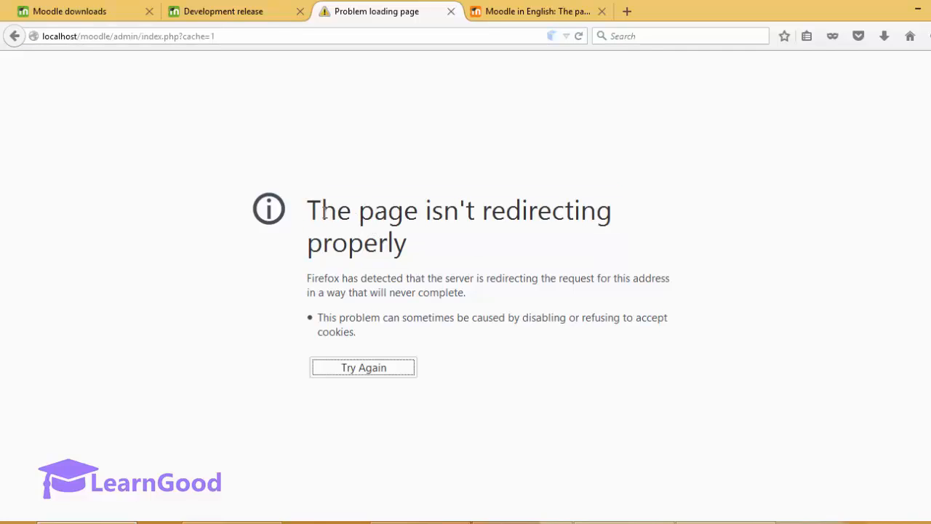
{"action": "left_click_drag", "start_coordinate": [311, 209], "coordinate": [410, 244]}
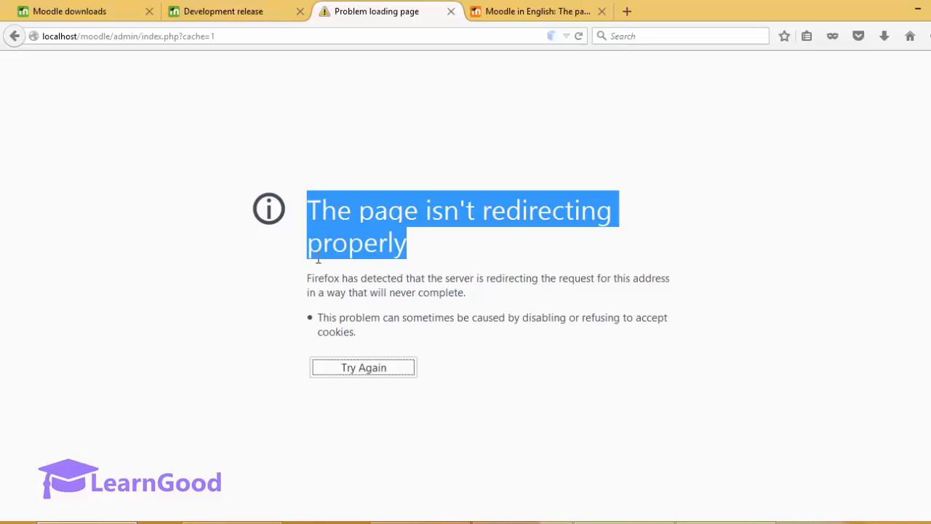
{"action": "left_click", "coordinate": [232, 522]}
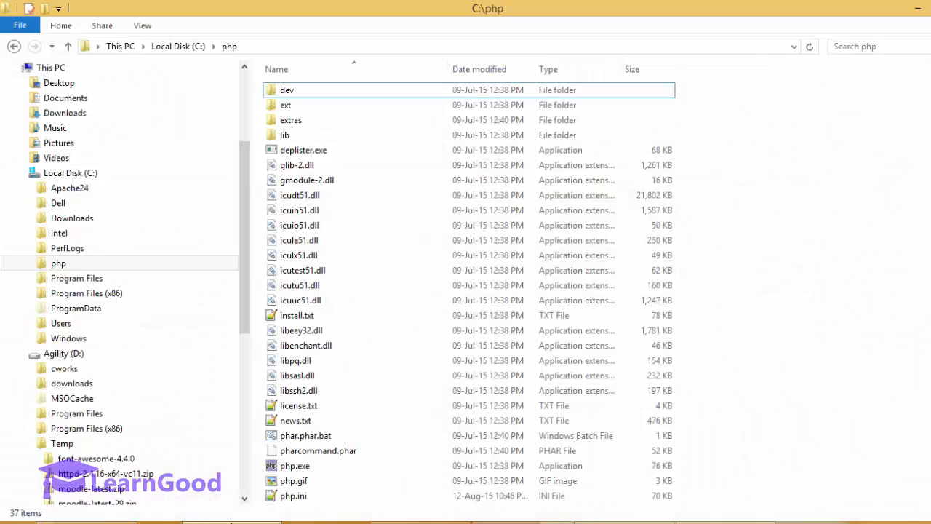
Step: Permanently delete all nine items inside C:\Apache24\moodledata
{"action": "left_click", "coordinate": [69, 174]}
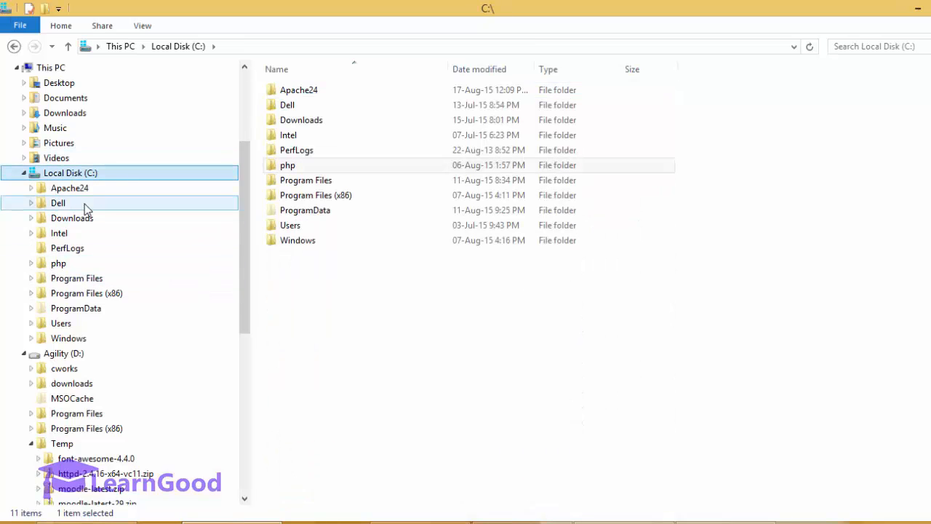
{"action": "left_click", "coordinate": [93, 195]}
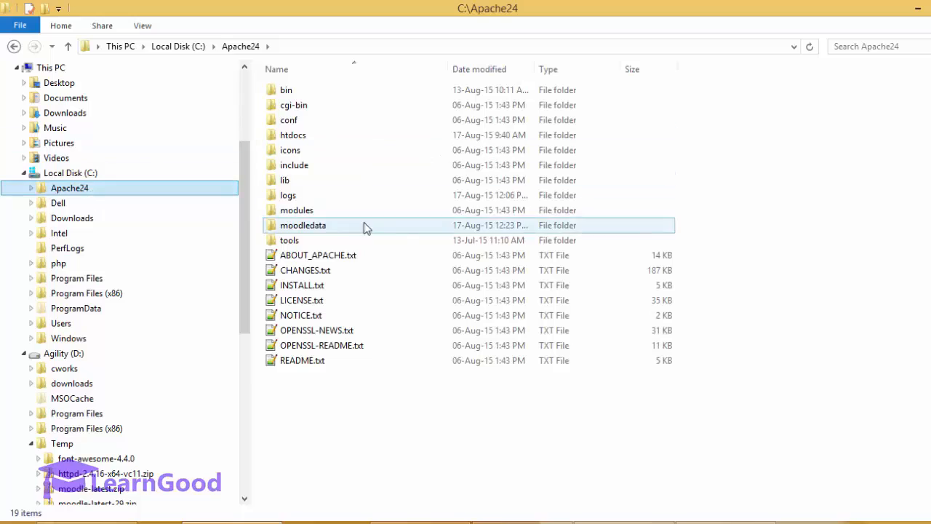
{"action": "mouse_move", "coordinate": [311, 230]}
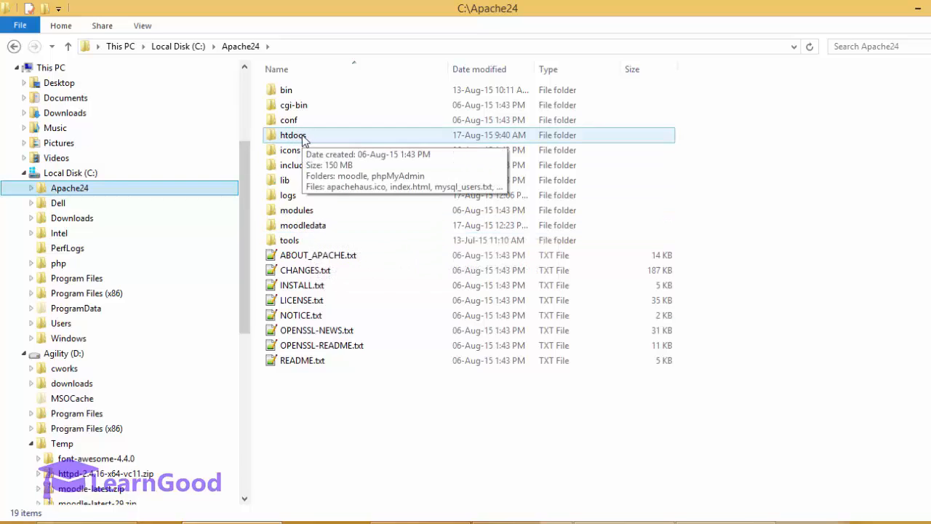
{"action": "left_click", "coordinate": [304, 227]}
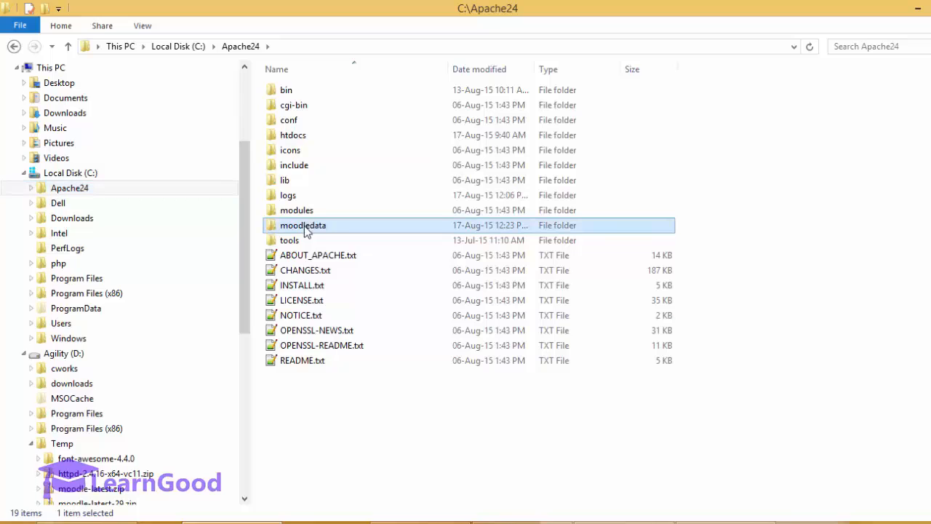
{"action": "double_click", "coordinate": [305, 226]}
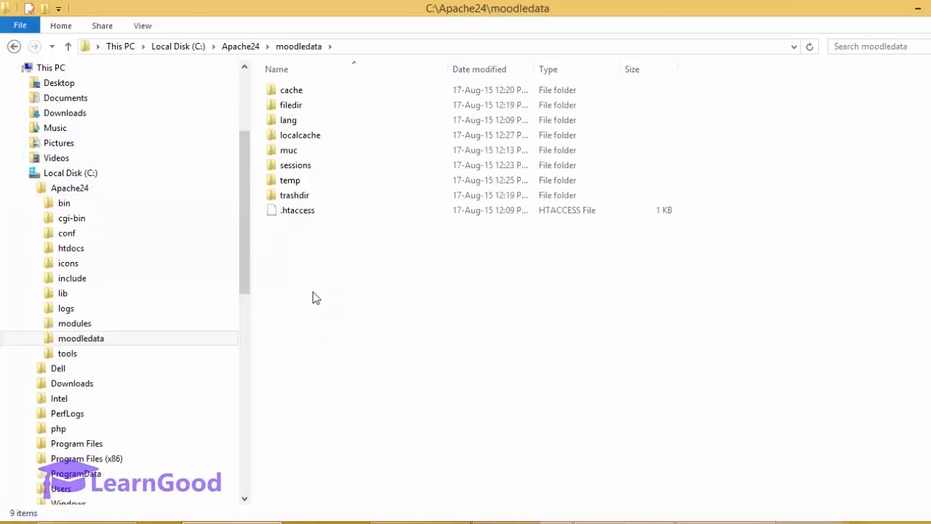
{"action": "key", "text": "ctrl+a"}
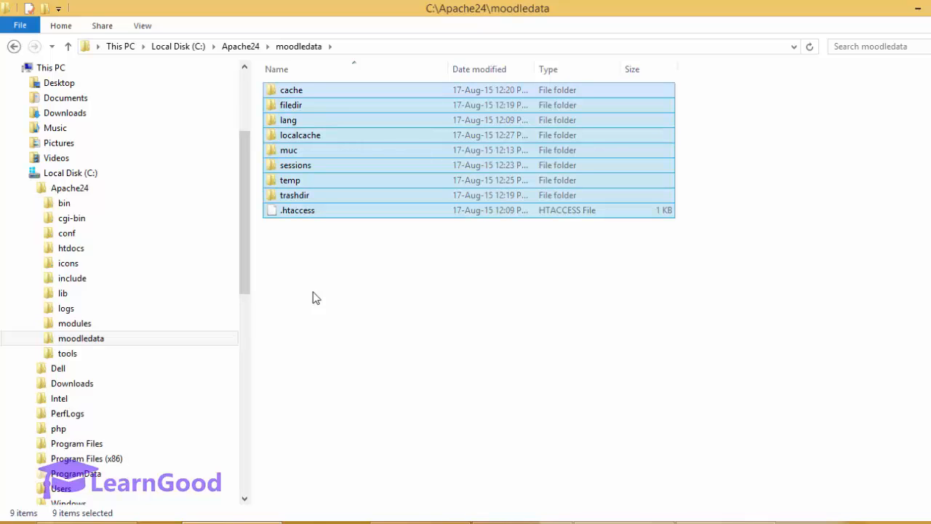
{"action": "right_click", "coordinate": [312, 294]}
{"action": "left_click", "coordinate": [306, 265]}
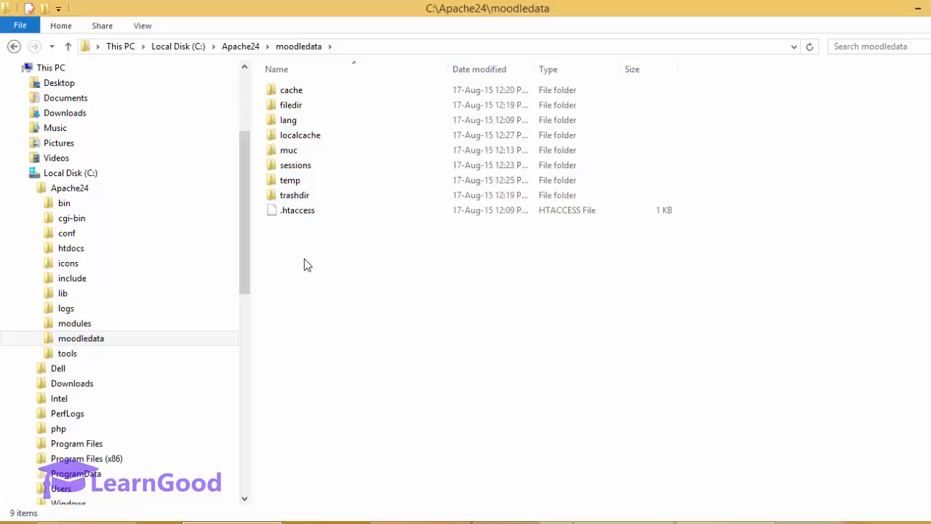
{"action": "key", "text": "ctrl+a"}
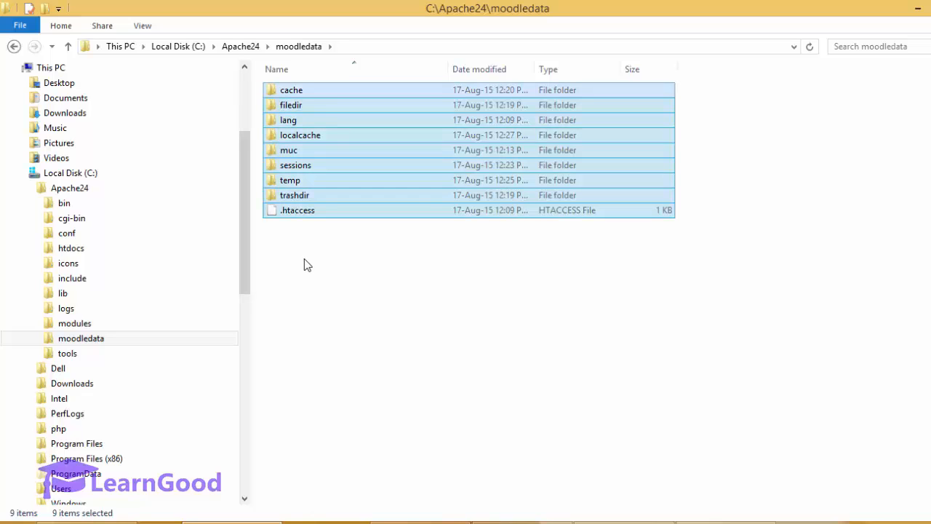
{"action": "key", "text": "shift+Delete"}
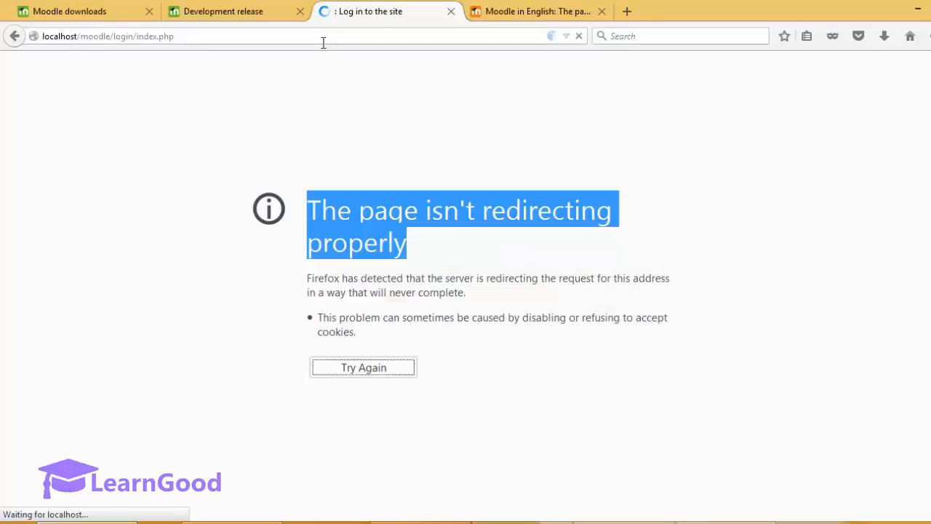
Step: Log back in with the saved credentials to reach the front page settings form
{"action": "left_click", "coordinate": [254, 40]}
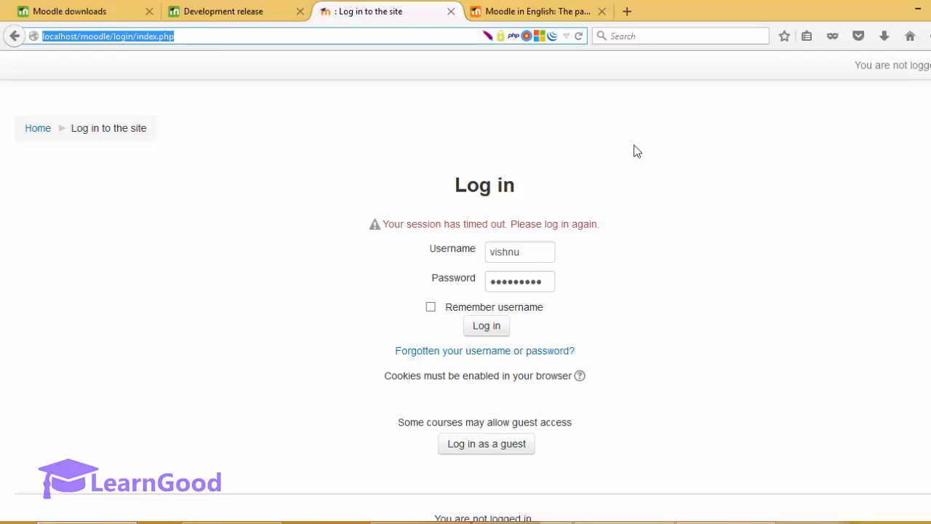
{"action": "left_click", "coordinate": [491, 328]}
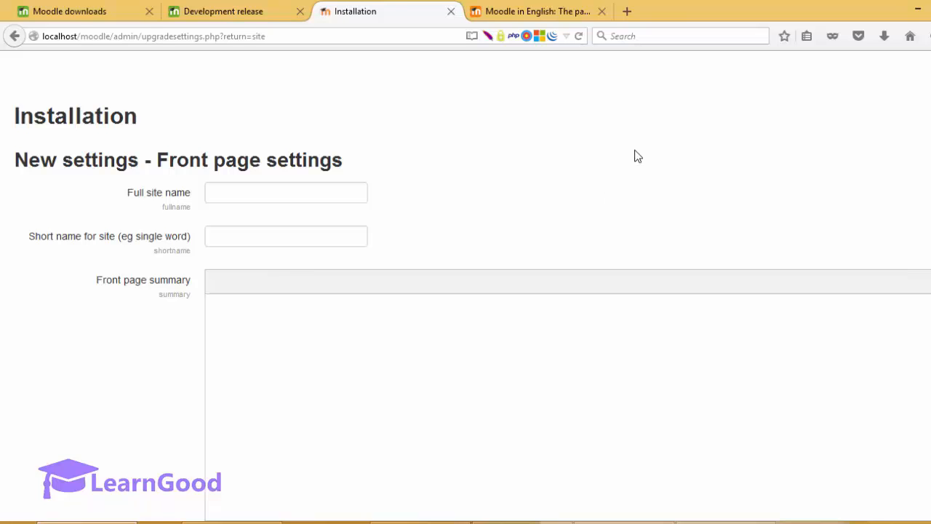
Step: Set Full site name to 'LearnGood Online Learning Platform' and Short name to 'LearnGood'
{"action": "scroll", "coordinate": [637, 157], "scroll_direction": "down", "scroll_amount": 8}
{"action": "scroll", "coordinate": [637, 156], "scroll_direction": "up", "scroll_amount": 8}
{"action": "left_click", "coordinate": [263, 190]}
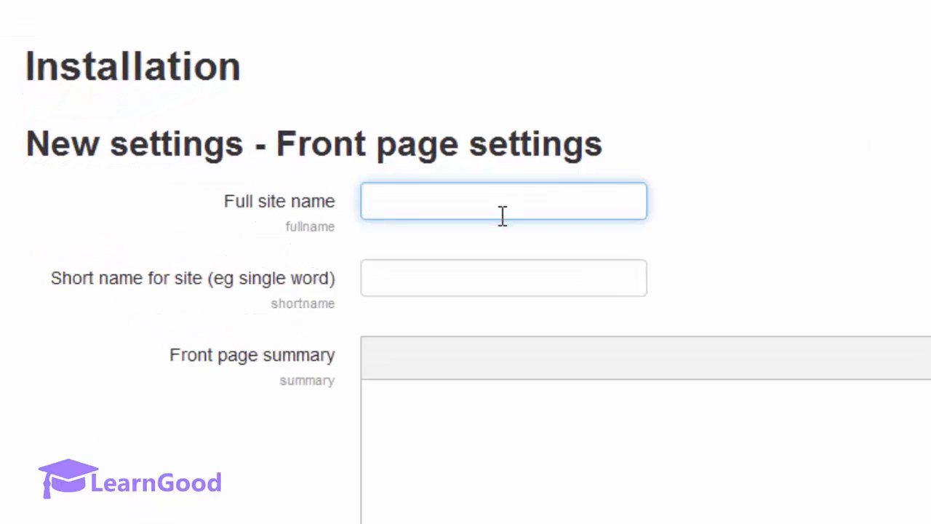
{"action": "type", "text": "Lear"}
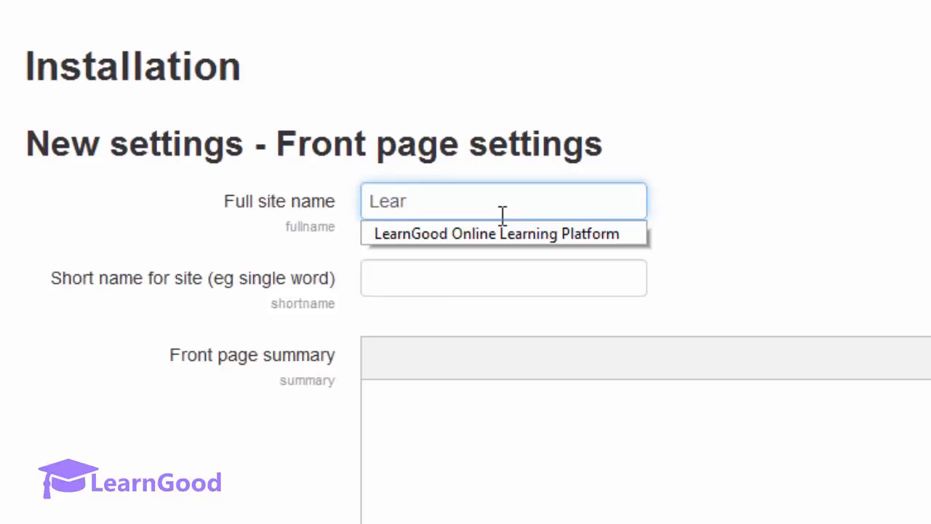
{"action": "key", "text": "Down"}
{"action": "key", "text": "Return"}
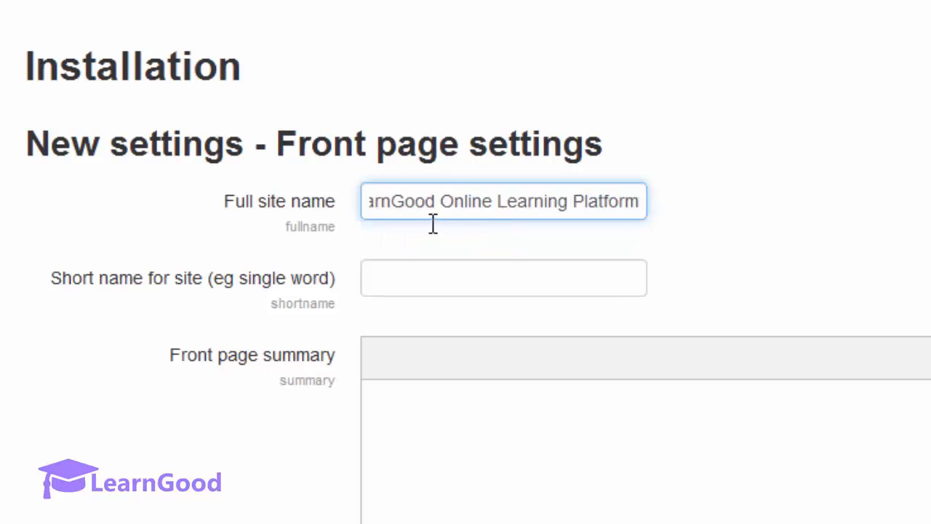
{"action": "left_click", "coordinate": [550, 282]}
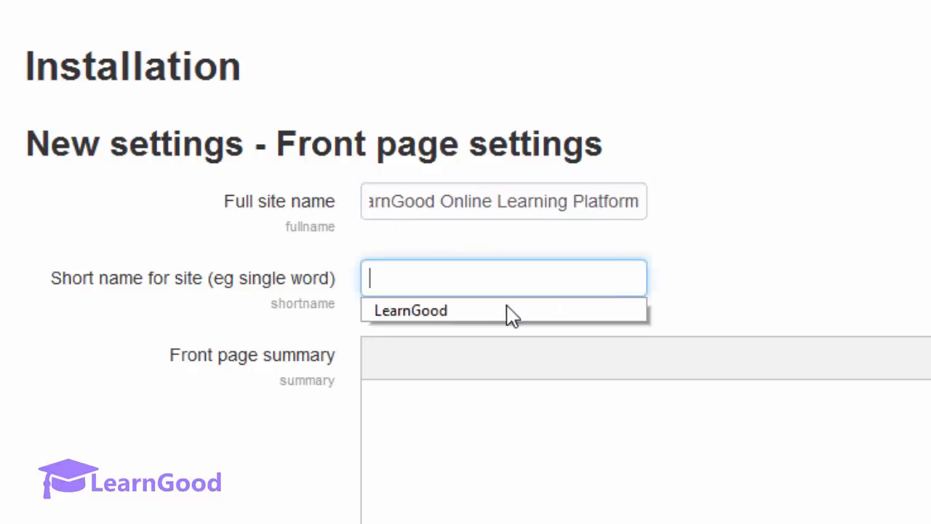
{"action": "left_click", "coordinate": [505, 311]}
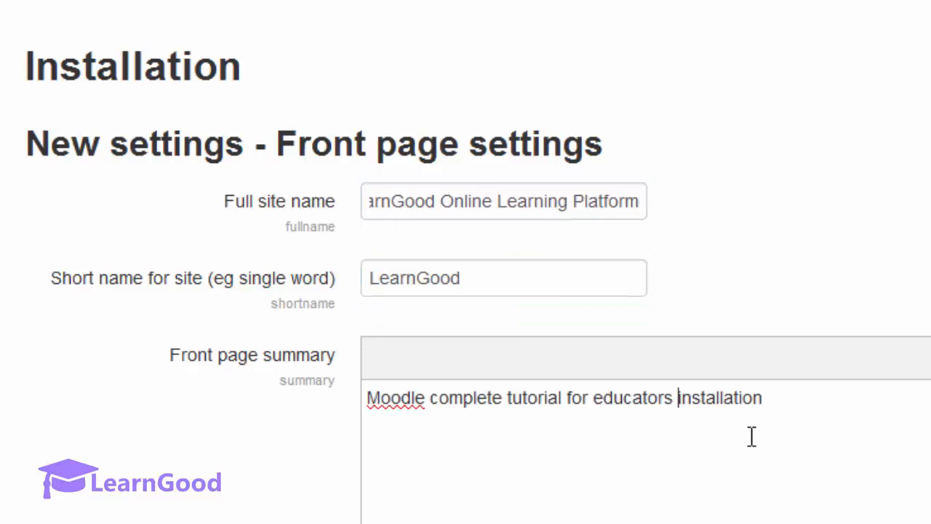
Step: Leave the second front page item at None, keeping List of courses only
{"action": "scroll", "coordinate": [171, 488], "scroll_direction": "down", "scroll_amount": 5}
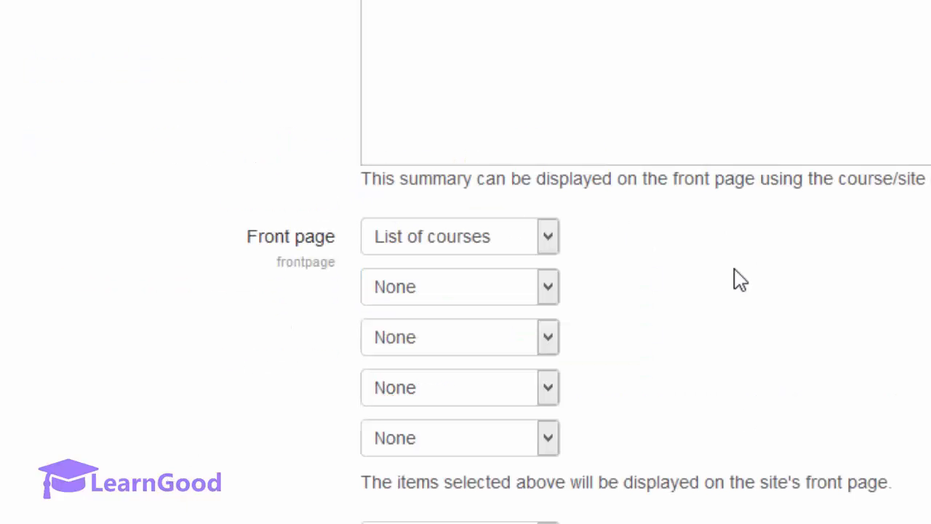
{"action": "scroll", "coordinate": [728, 276], "scroll_direction": "down", "scroll_amount": 1}
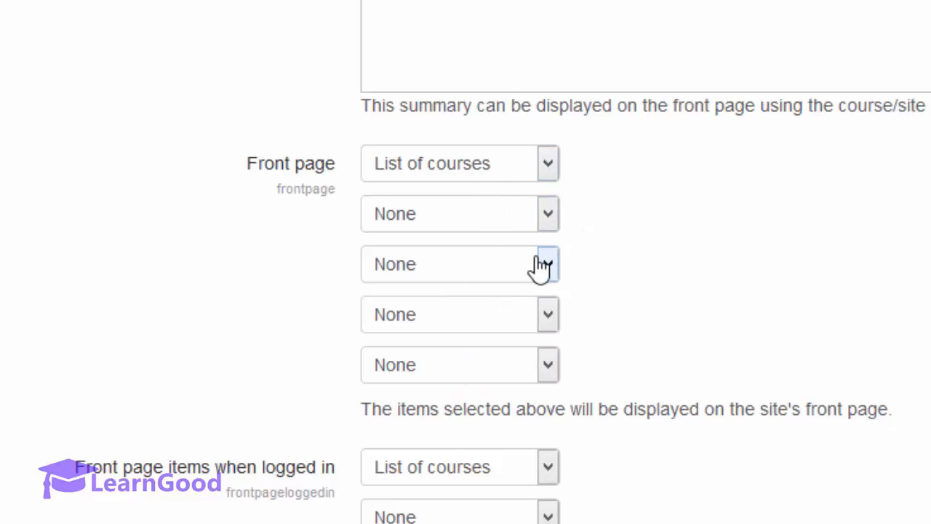
{"action": "left_click", "coordinate": [552, 215]}
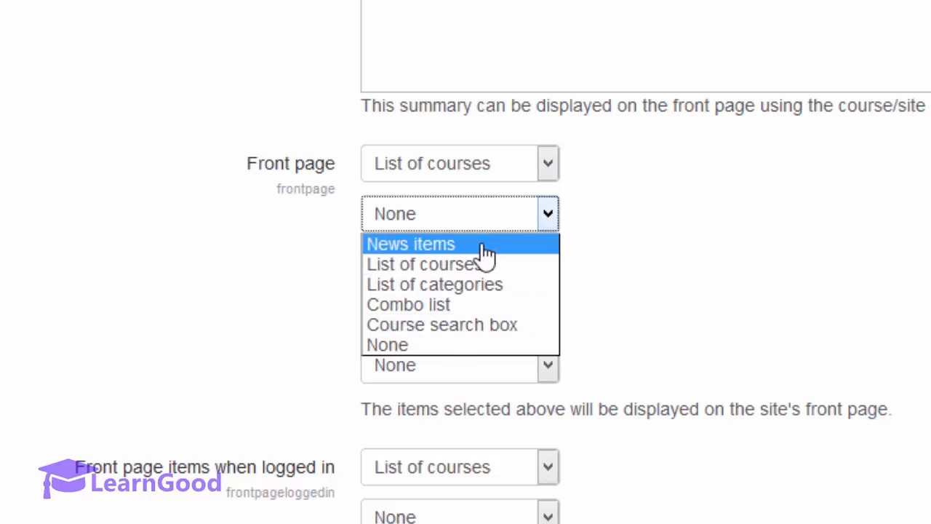
{"action": "left_click", "coordinate": [576, 232]}
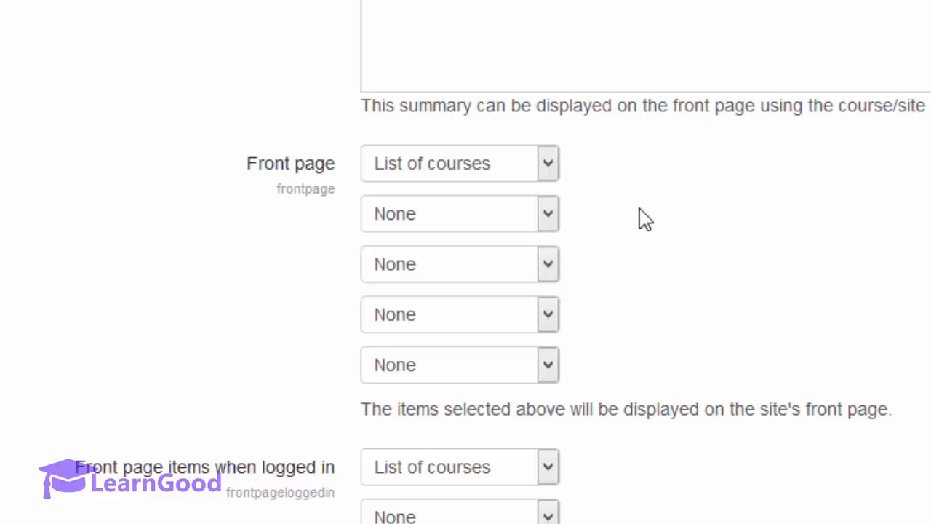
{"action": "scroll", "coordinate": [645, 220], "scroll_direction": "down", "scroll_amount": 3}
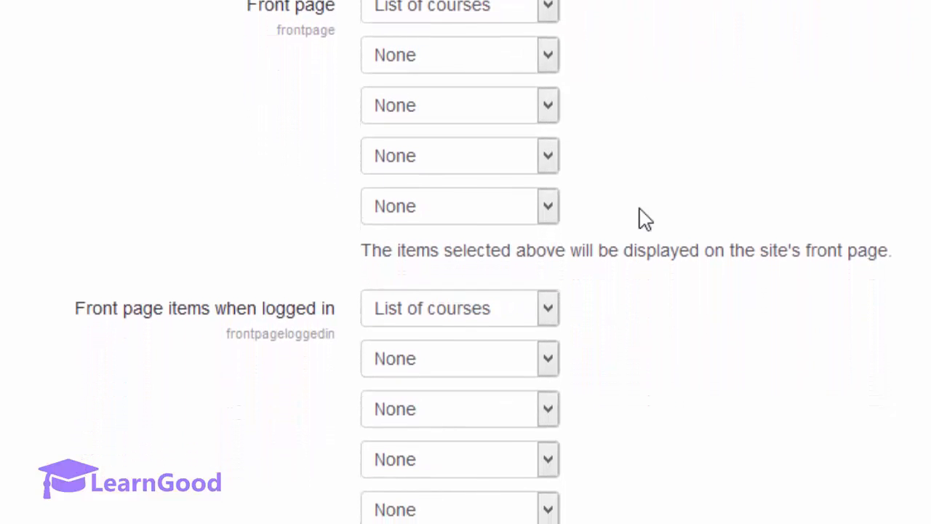
{"action": "scroll", "coordinate": [645, 220], "scroll_direction": "down", "scroll_amount": 10}
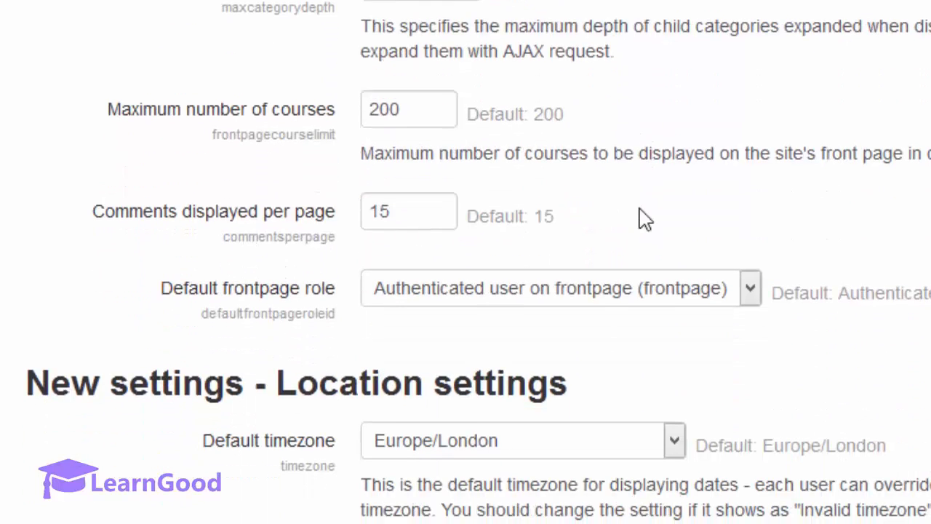
Step: Jump the Default timezone list to Asia zones and review settings down to Mail settings
{"action": "scroll", "coordinate": [645, 219], "scroll_direction": "down", "scroll_amount": 3}
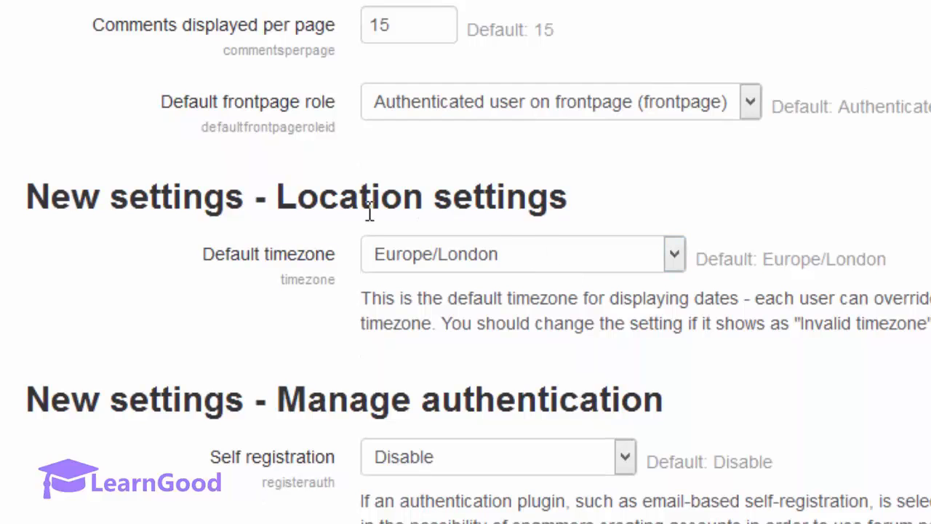
{"action": "left_click", "coordinate": [533, 264]}
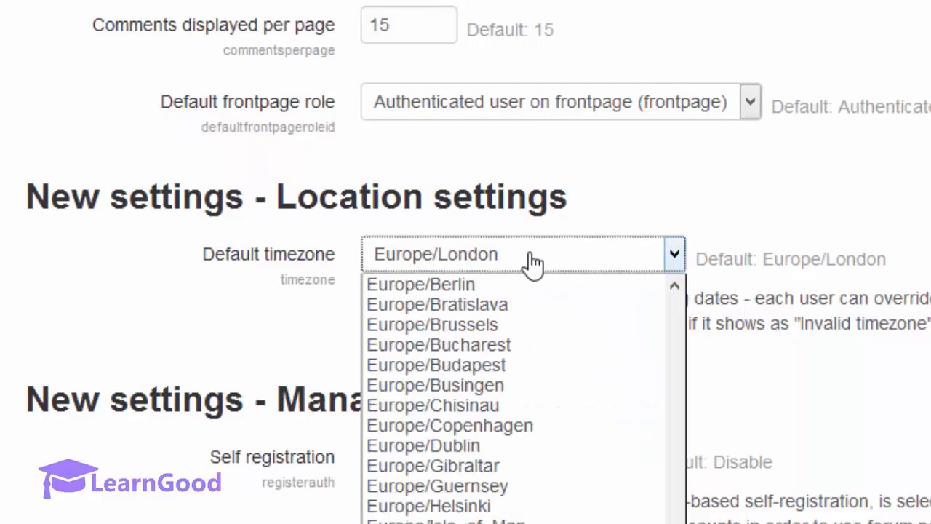
{"action": "type", "text": "as"}
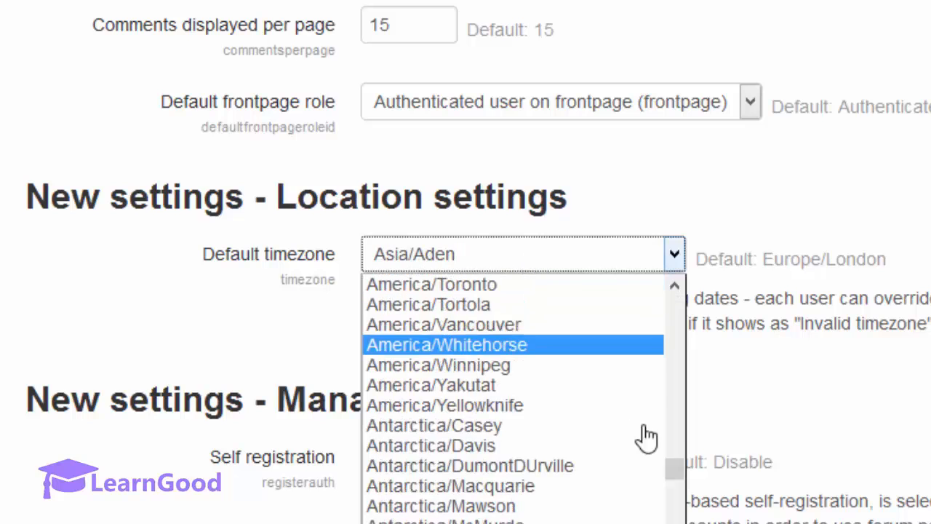
{"action": "scroll", "coordinate": [672, 256], "scroll_direction": "down", "scroll_amount": 4}
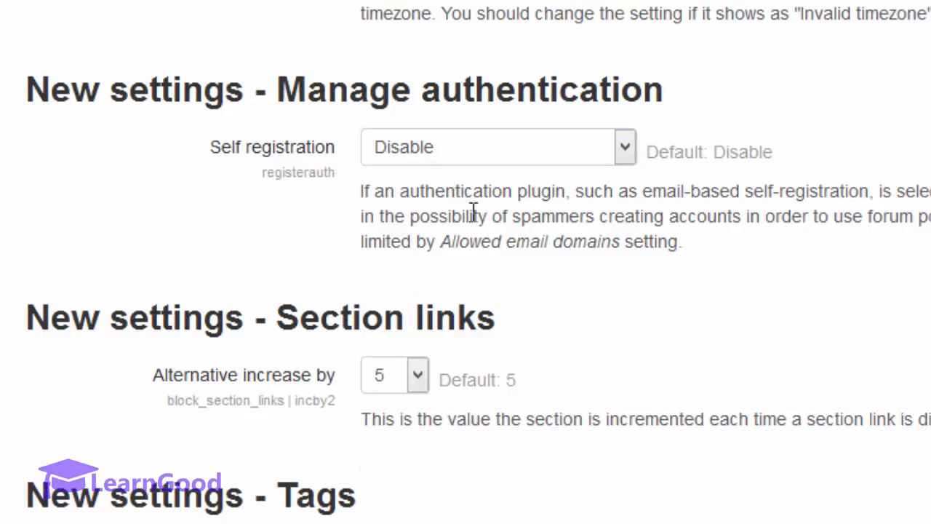
{"action": "scroll", "coordinate": [573, 235], "scroll_direction": "down", "scroll_amount": 5}
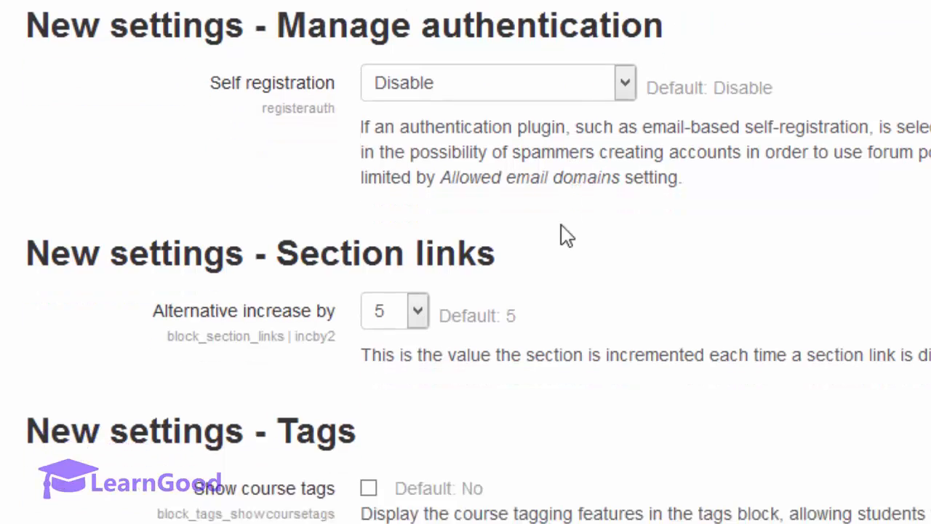
{"action": "scroll", "coordinate": [564, 231], "scroll_direction": "down", "scroll_amount": 6}
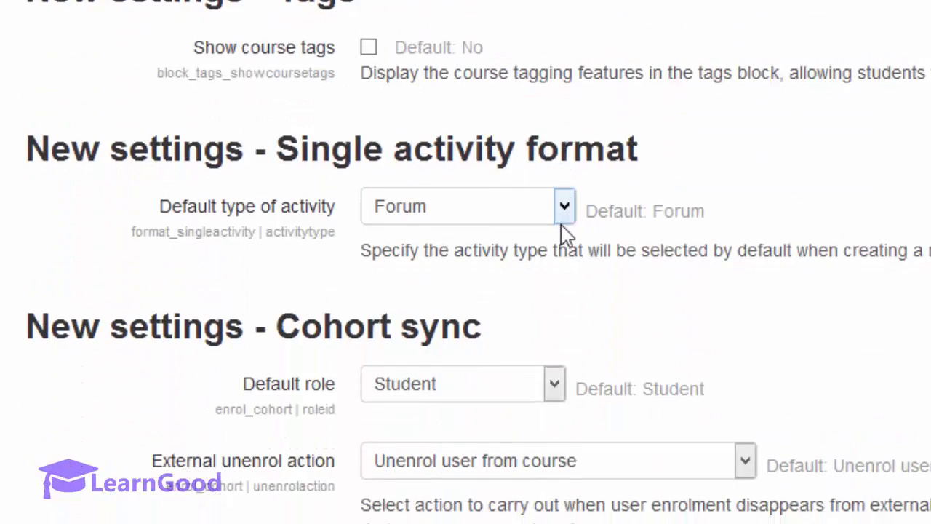
{"action": "scroll", "coordinate": [573, 235], "scroll_direction": "down", "scroll_amount": 3}
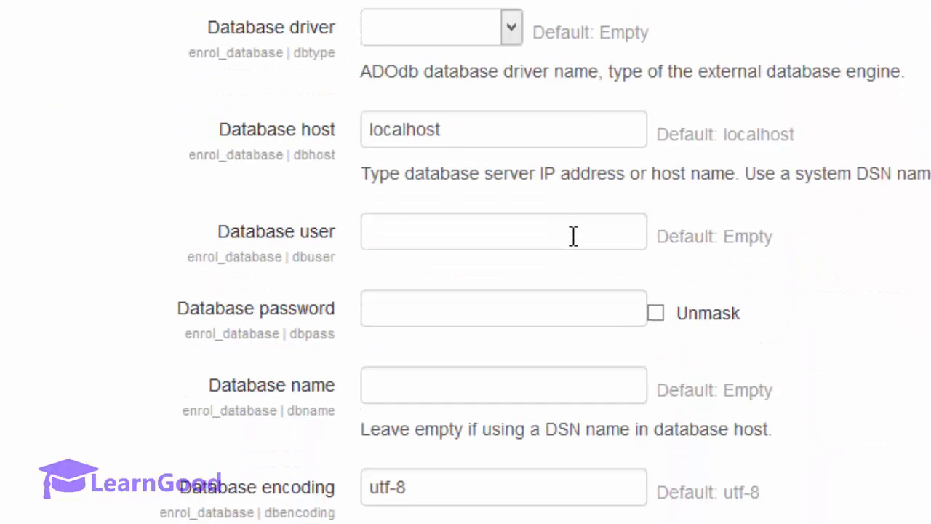
{"action": "scroll", "coordinate": [545, 260], "scroll_direction": "down", "scroll_amount": 7}
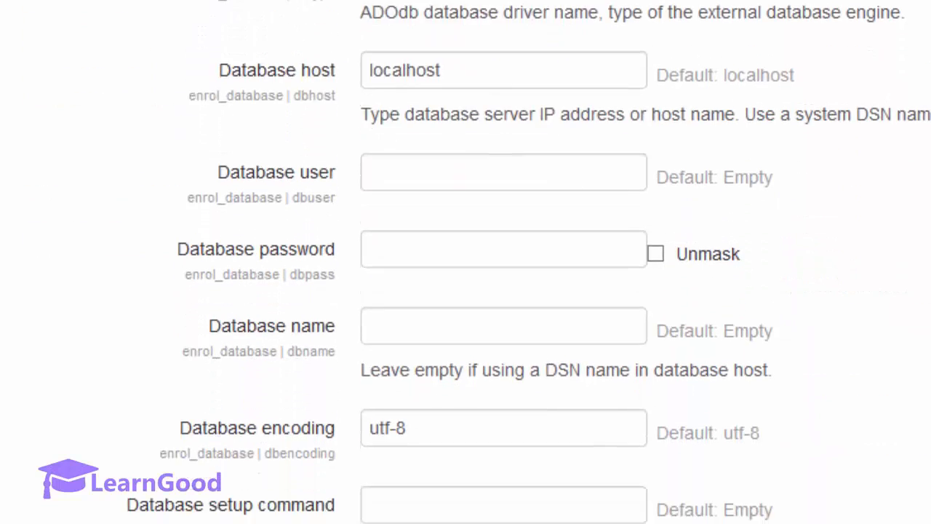
{"action": "scroll", "coordinate": [528, 262], "scroll_direction": "down", "scroll_amount": 9}
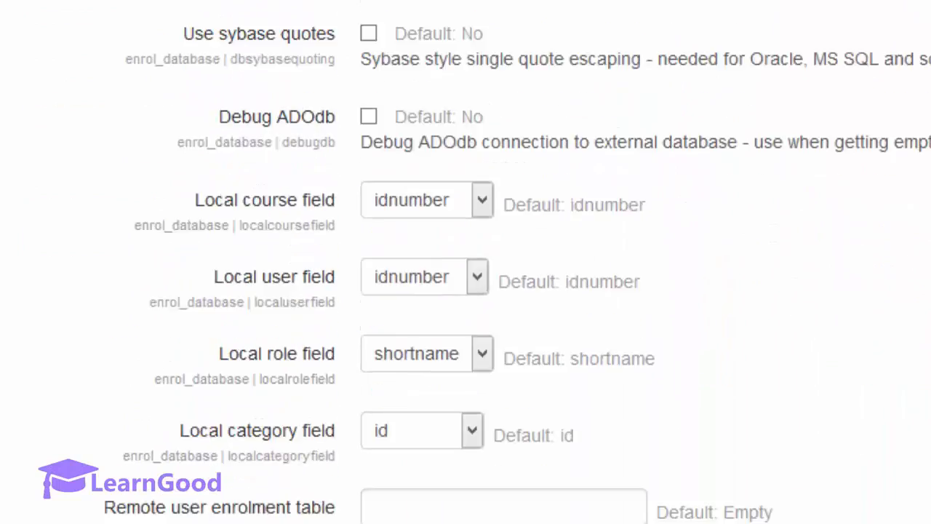
{"action": "scroll", "coordinate": [528, 261], "scroll_direction": "down", "scroll_amount": 8}
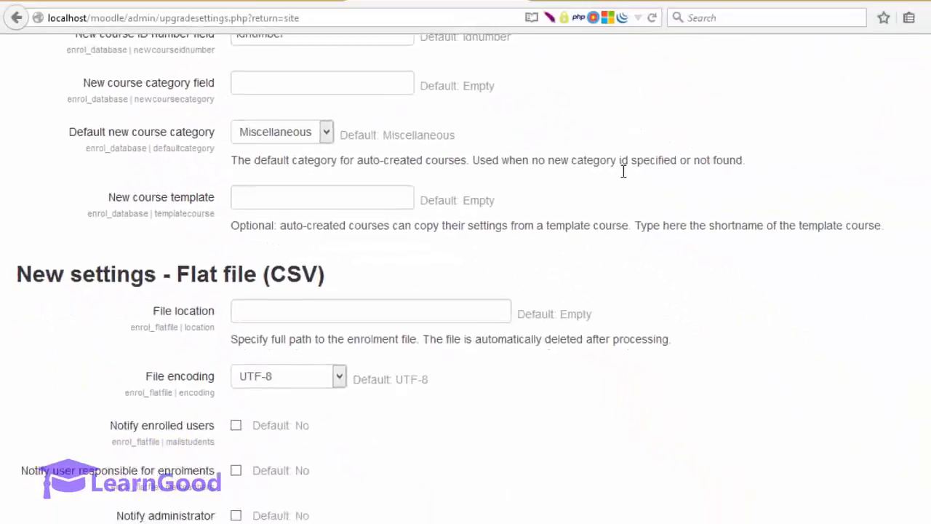
{"action": "scroll", "coordinate": [623, 172], "scroll_direction": "down", "scroll_amount": 12}
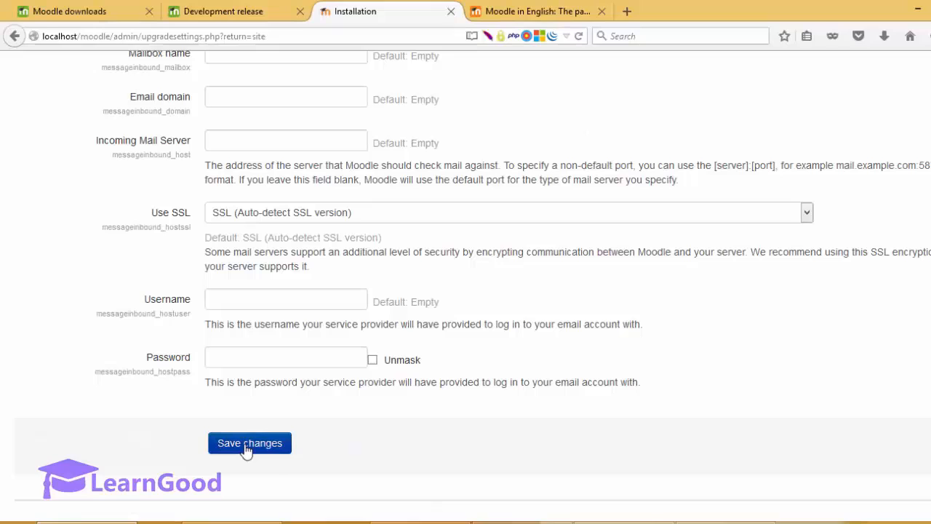
Step: Save the new installation settings to reach the LearnGood admin Dashboard
{"action": "left_click", "coordinate": [247, 449]}
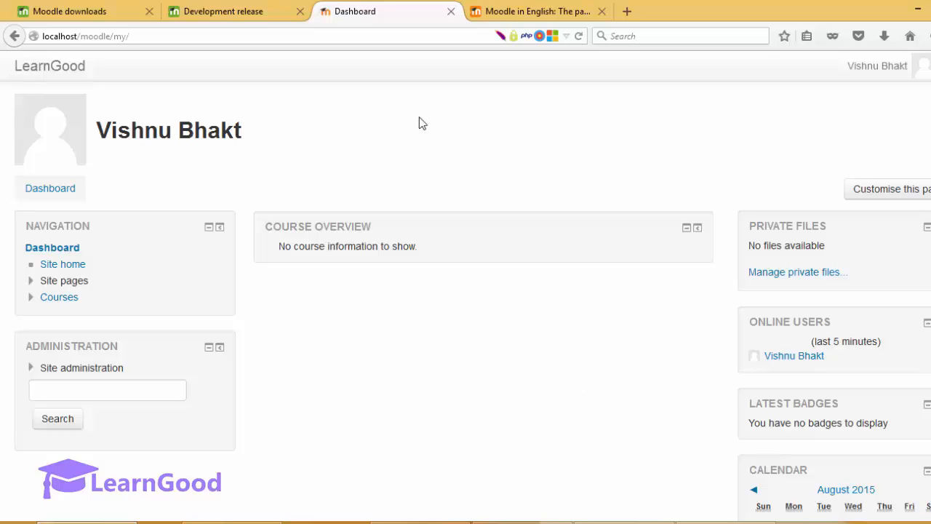
{"action": "left_click", "coordinate": [175, 36]}
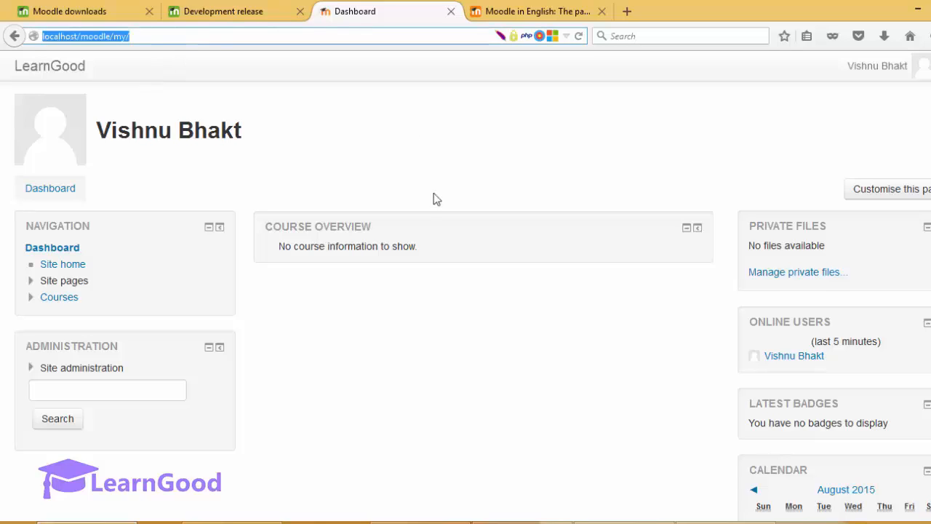